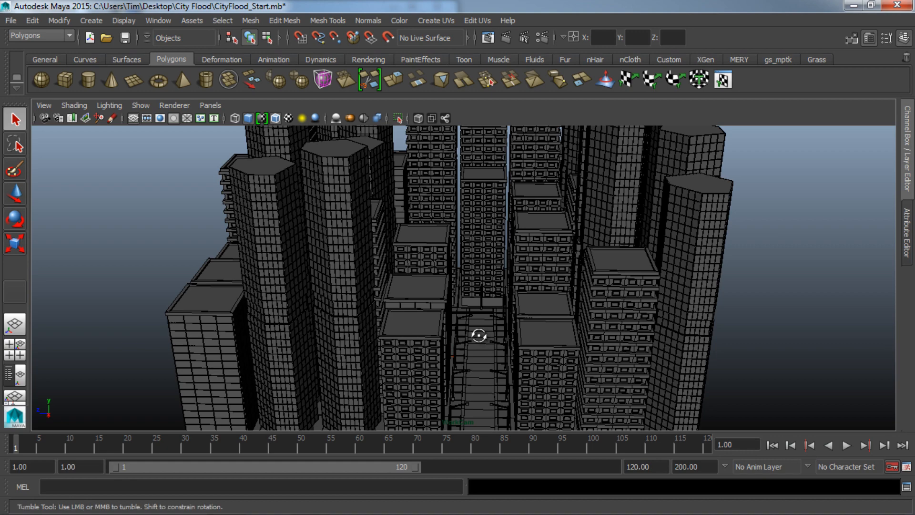
Examine the detailed city model from several angles, including the overall block, the building facades and the central street
left_click_drag(474, 327, 464, 316, "alt")
middle_click_drag(463, 316, 456, 333, "alt")
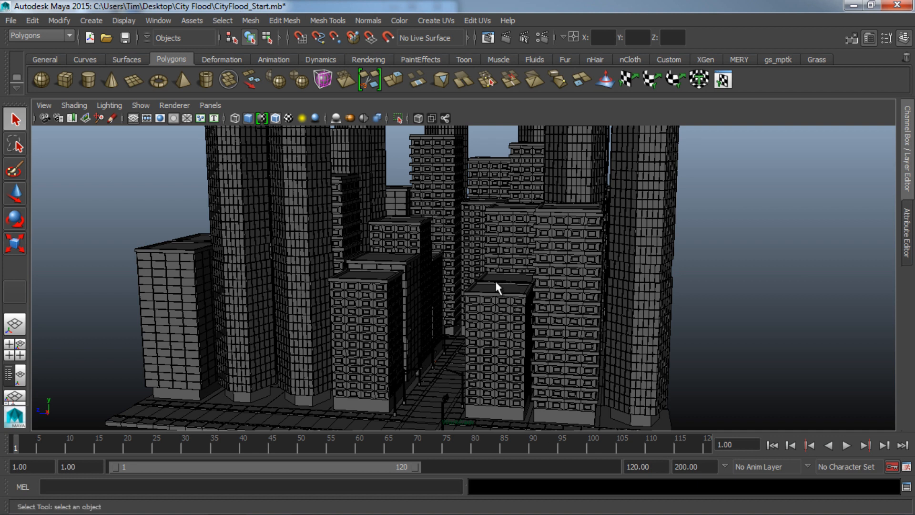
left_click_drag(397, 275, 493, 253, "alt")
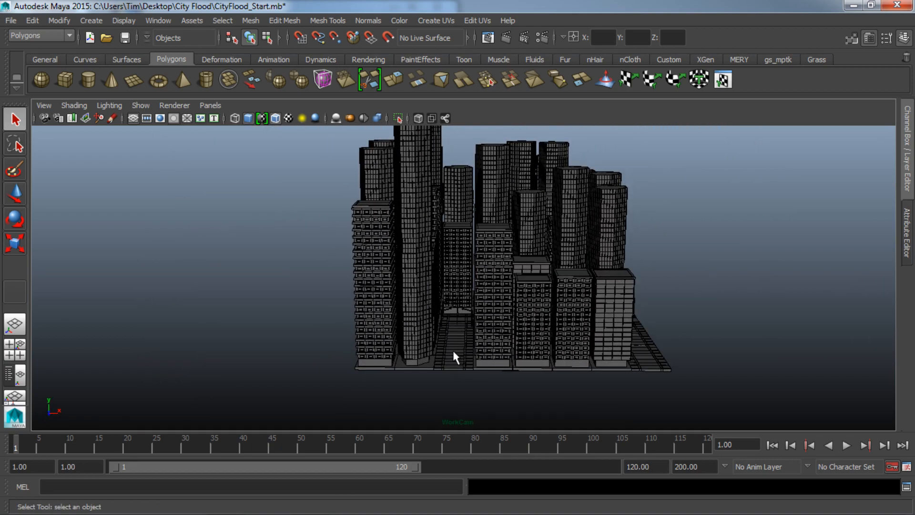
left_click_drag(560, 316, 409, 309, "alt")
left_click_drag(444, 372, 431, 322, "alt")
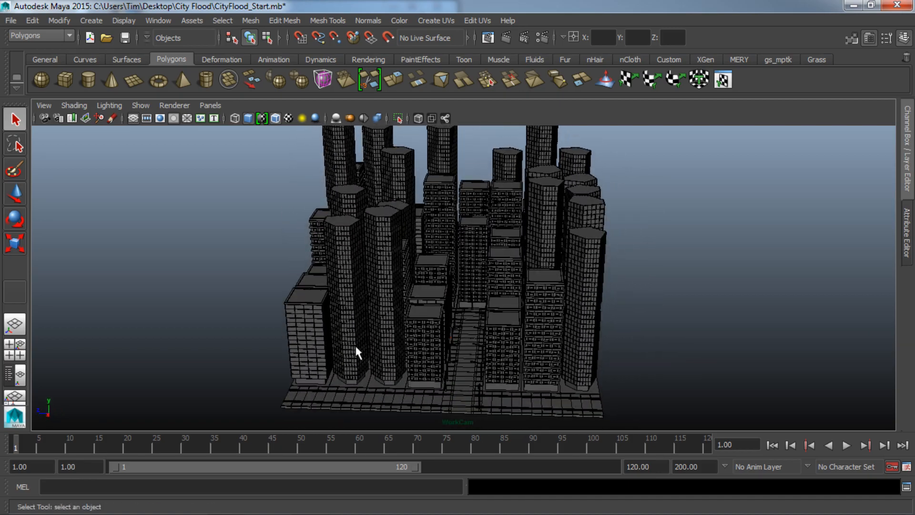
right_click_drag(354, 343, 687, 361, "alt")
left_click_drag(464, 345, 437, 341, "alt")
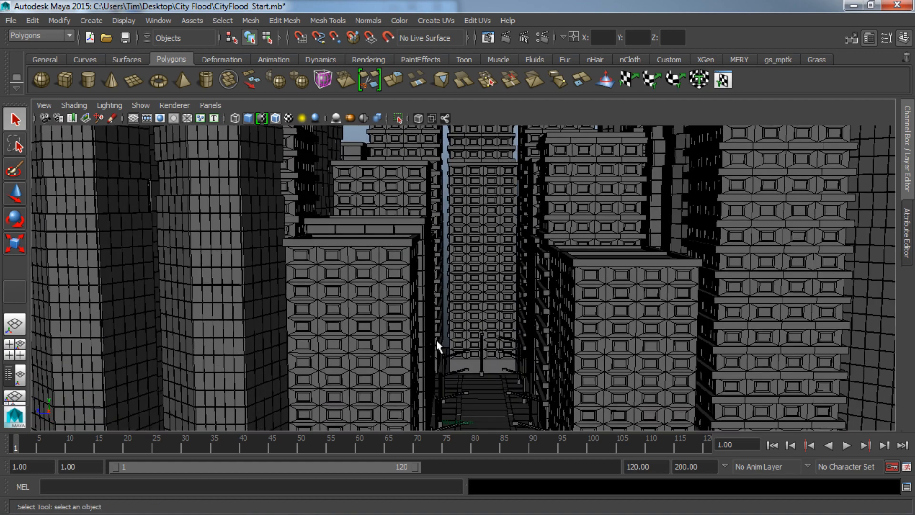
scroll(467, 273, "down", 3)
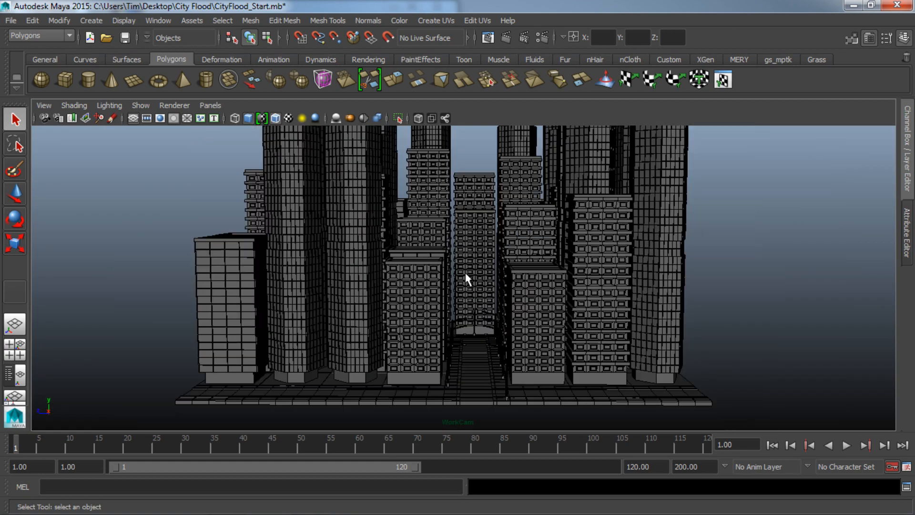
scroll(465, 273, "up", 2)
scroll(466, 274, "up", 1)
scroll(466, 273, "down", 1)
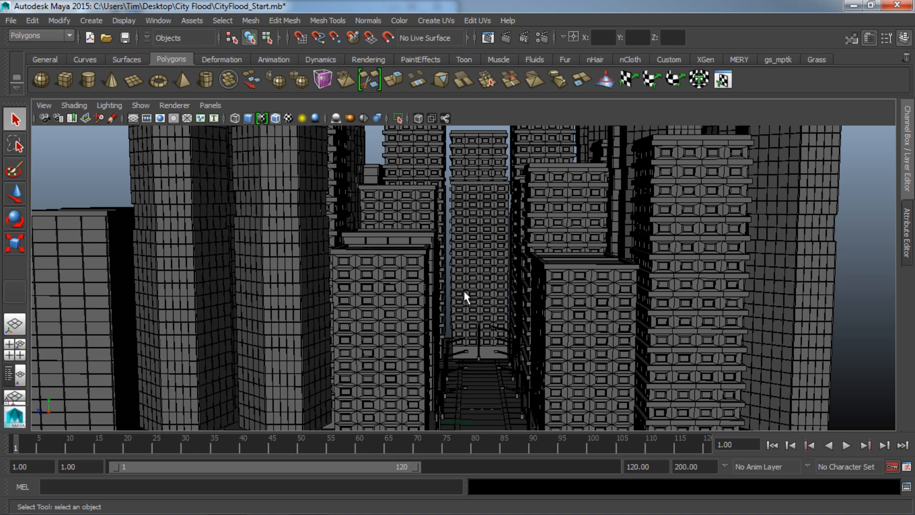
Bring up the display layers, then hide the Buildings_HD layer and show the Buildings_BBox layer
left_click(910, 138)
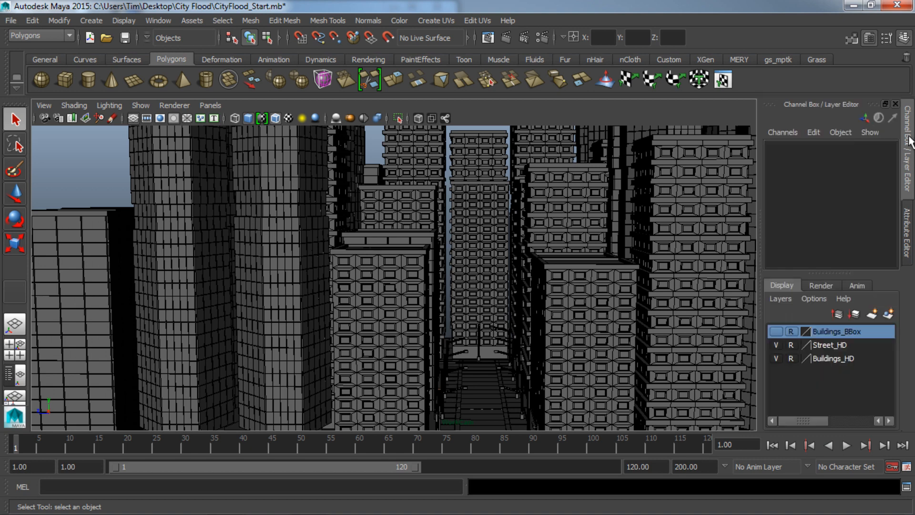
left_click(776, 358)
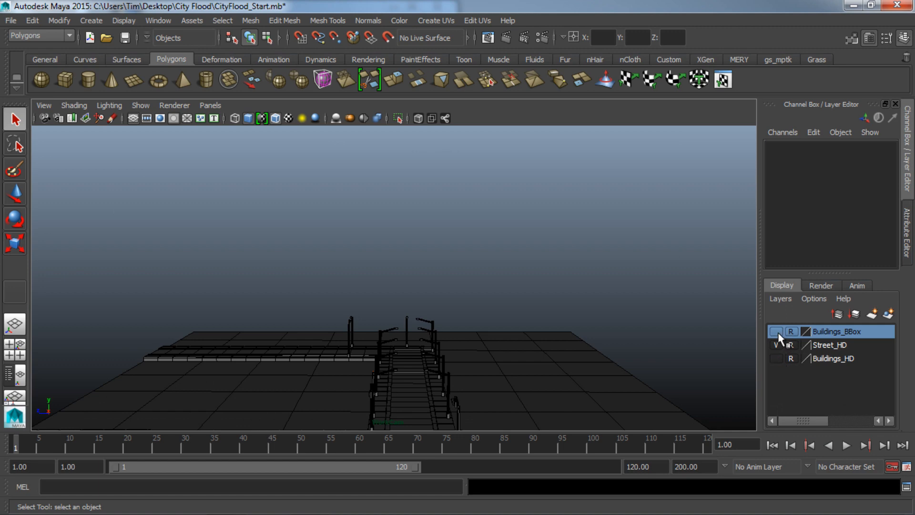
left_click(777, 332)
left_click_drag(365, 240, 451, 281, "alt")
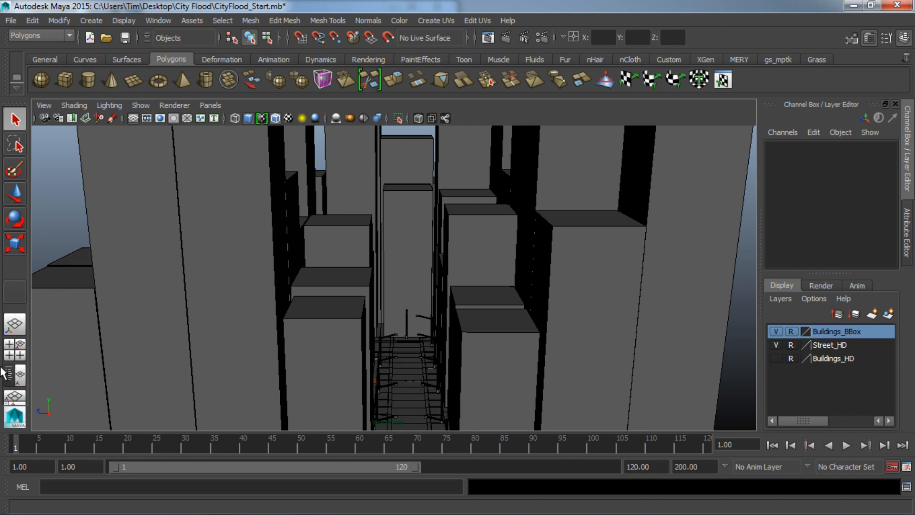
Inspect the Street, Buildings and CityScape_BBox groups by selecting each one in the scene hierarchy
left_click(14, 375)
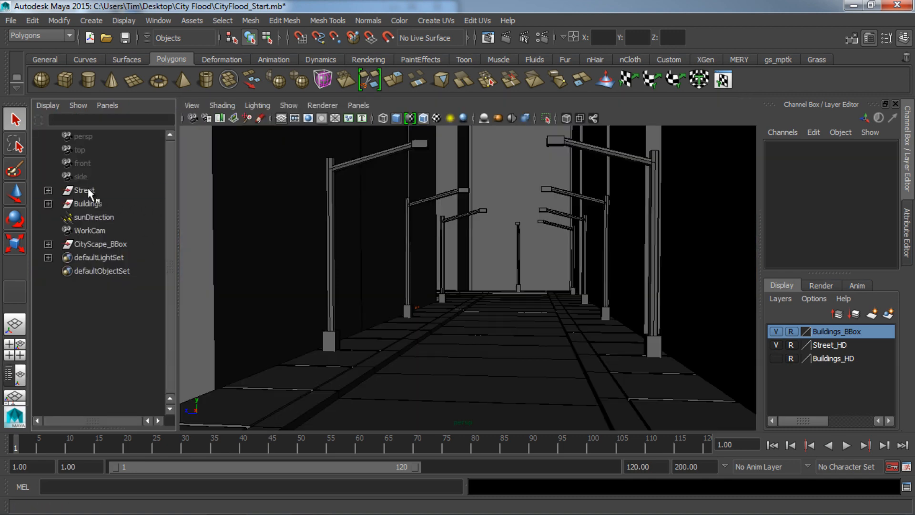
left_click(86, 190)
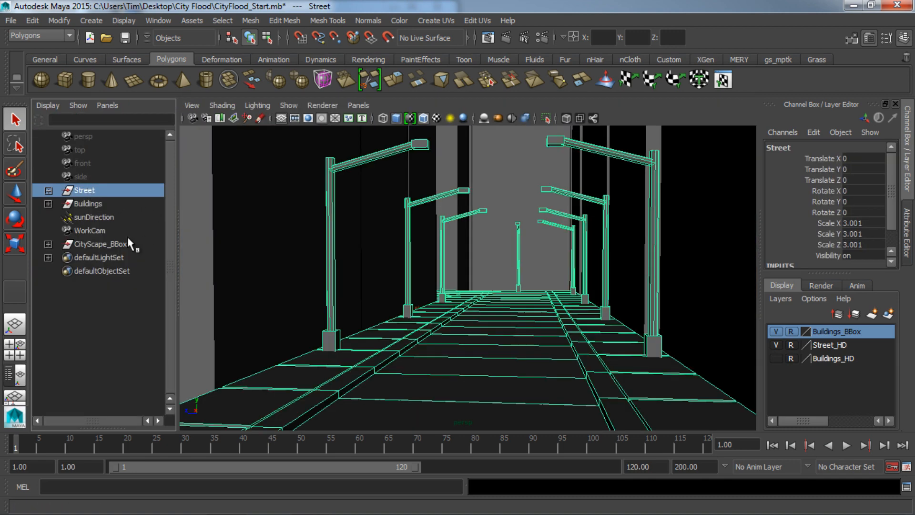
left_click(95, 204)
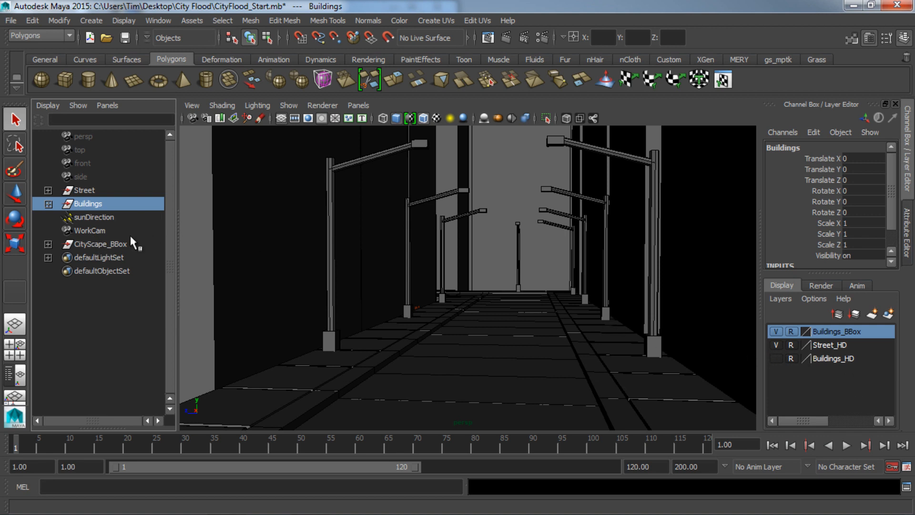
left_click(106, 244)
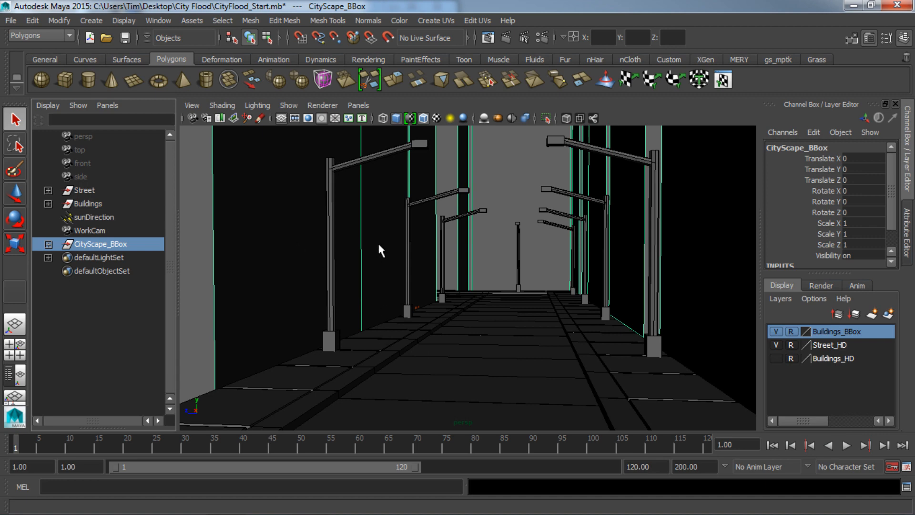
key("space")
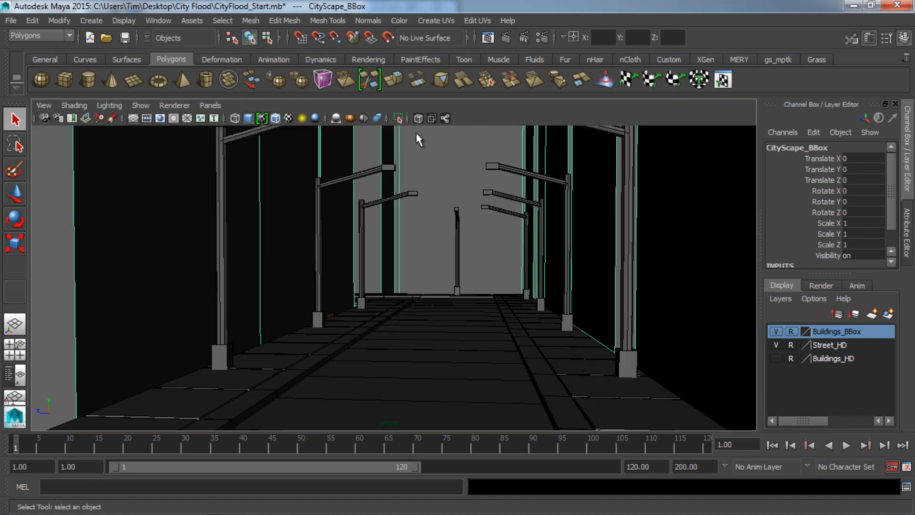
Switch the viewport to the WorkCam camera and deselect the bounding-box buildings
right_click_drag(431, 293, 535, 313, "alt")
left_click_drag(476, 291, 481, 370, "alt")
middle_click_drag(382, 333, 324, 315, "alt")
left_click(210, 105)
mouse_move(282, 117)
left_click(329, 119)
left_click_drag(465, 279, 423, 349, "alt")
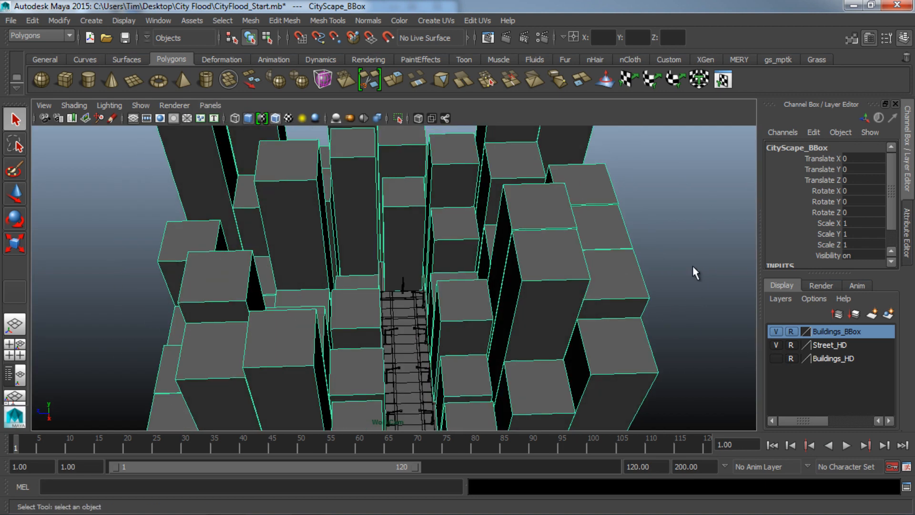
left_click(693, 265)
Show the Buildings_HD layer and hide the Buildings_BBox layer
left_click_drag(356, 301, 432, 294, "alt")
right_click_drag(432, 294, 373, 310, "alt")
left_click_drag(374, 309, 358, 292, "alt")
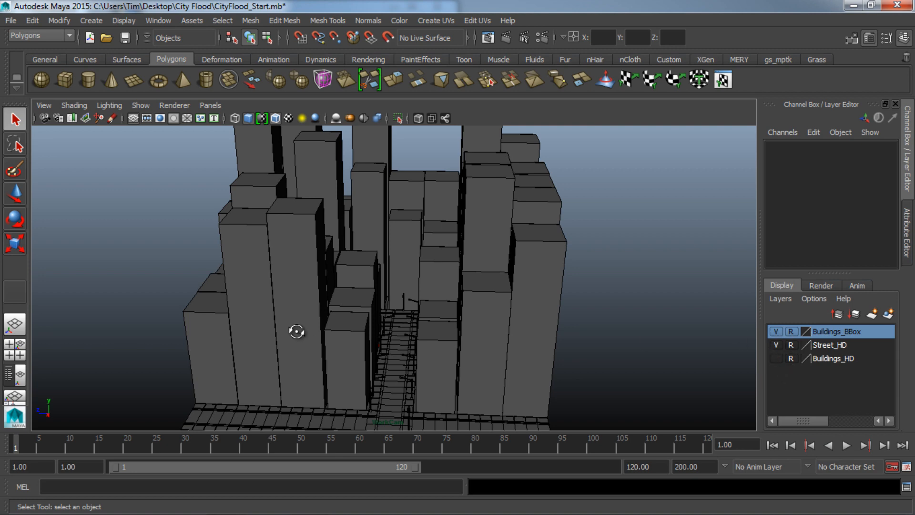
left_click_drag(302, 329, 432, 338, "alt")
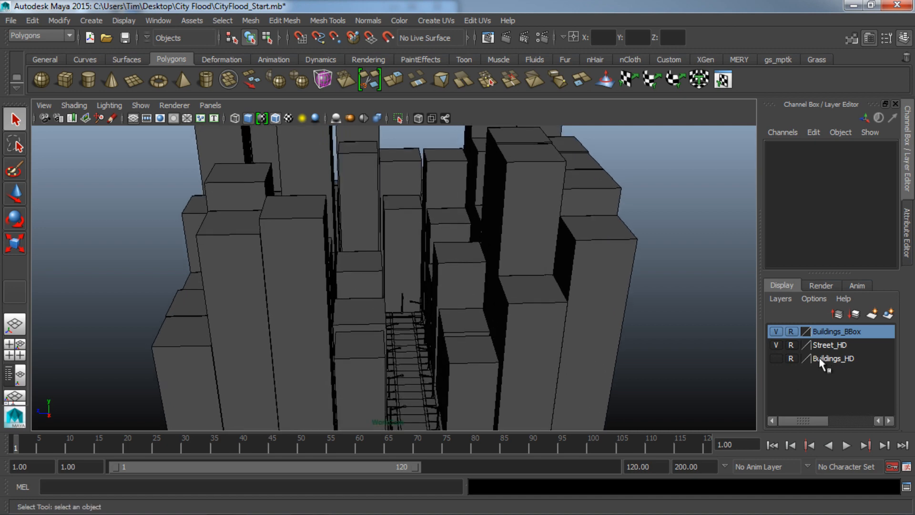
left_click(777, 359)
left_click(776, 332)
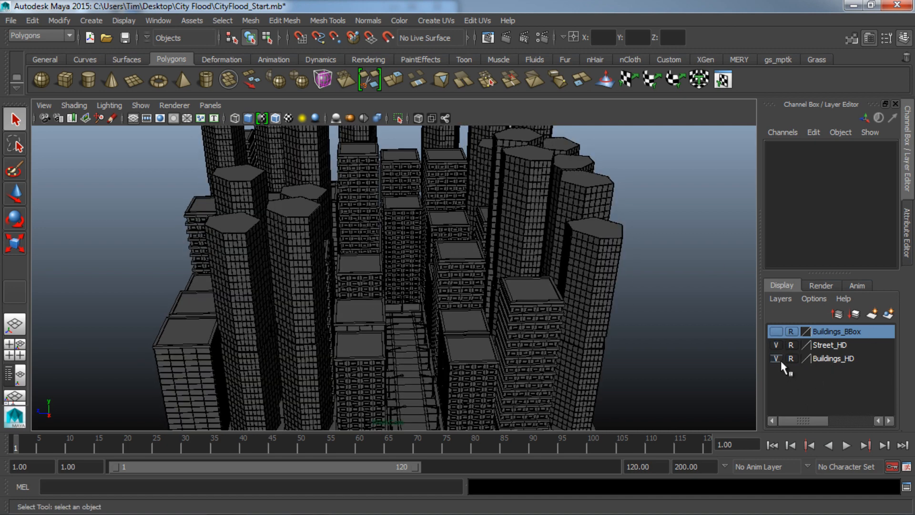
Make the Buildings_HD layer selectable and select the taller rectangular building near the front corner of the street
left_click(522, 352)
left_click_drag(515, 348, 490, 313, "alt")
left_click_drag(438, 333, 318, 302, "alt")
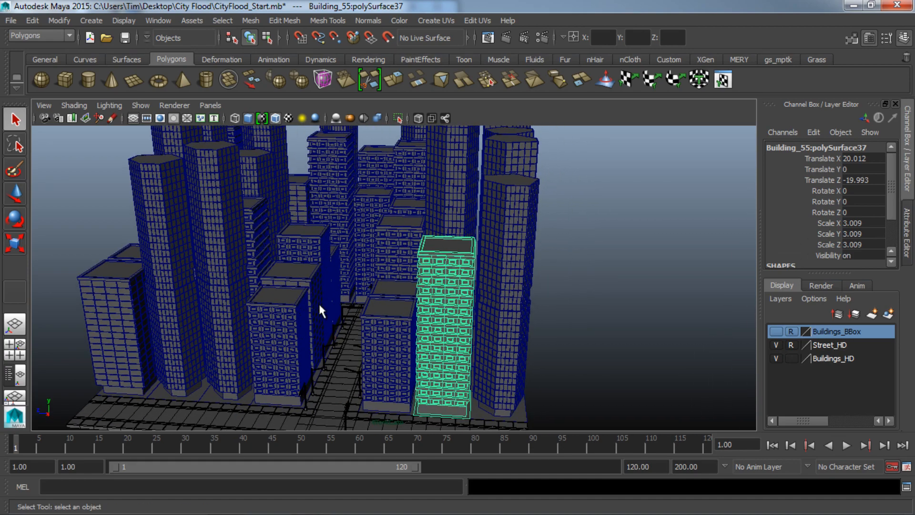
scroll(556, 331, "up", 6)
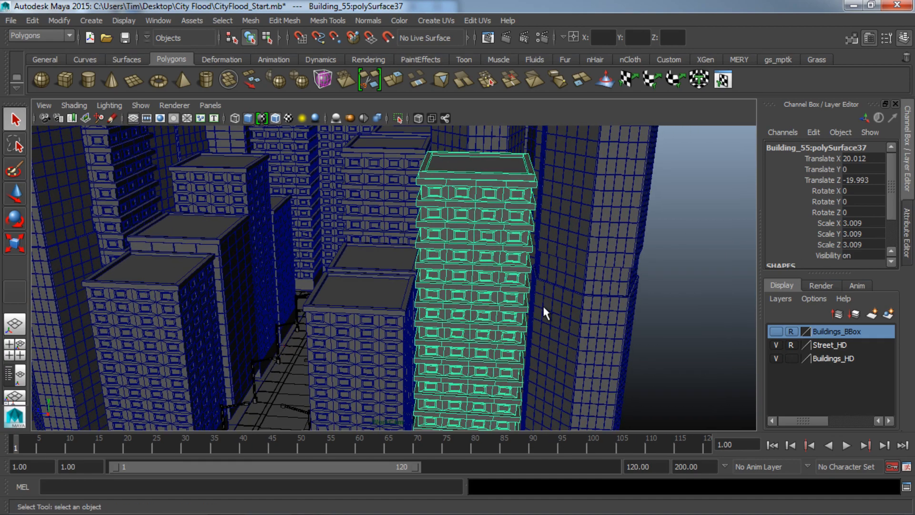
scroll(499, 312, "down", 4)
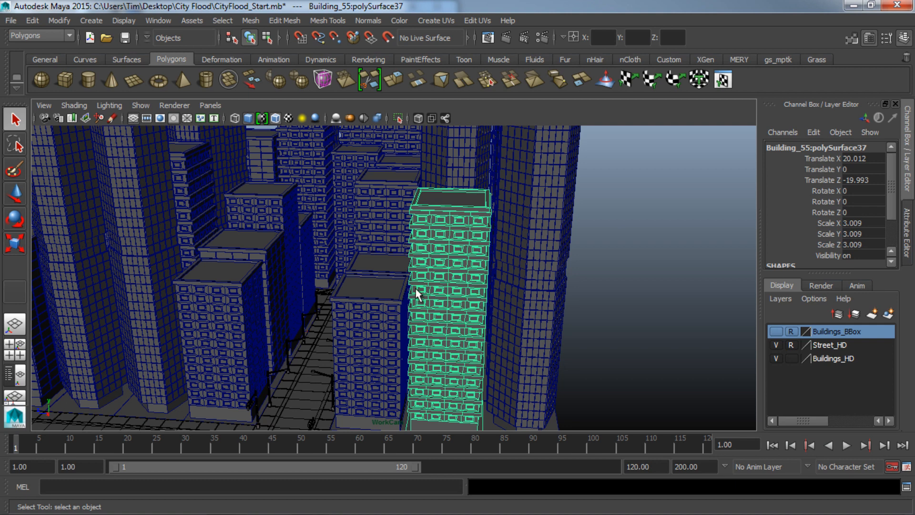
Convert the selected building's geometry to a bounding box, using one bounding box per shape
left_click(59, 20)
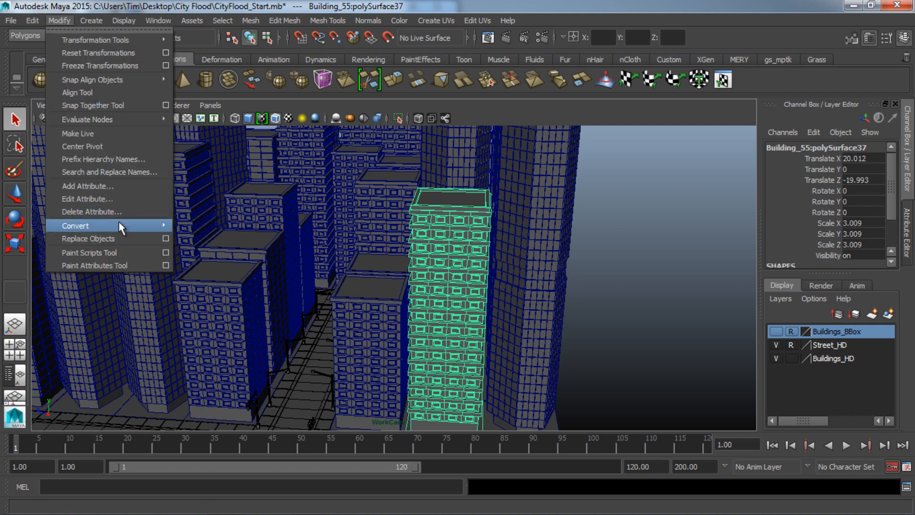
mouse_move(119, 227)
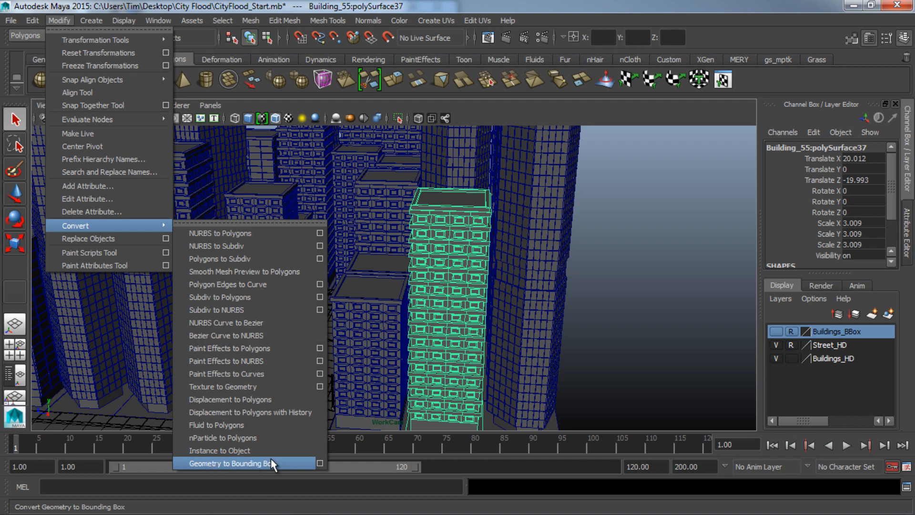
left_click(320, 463)
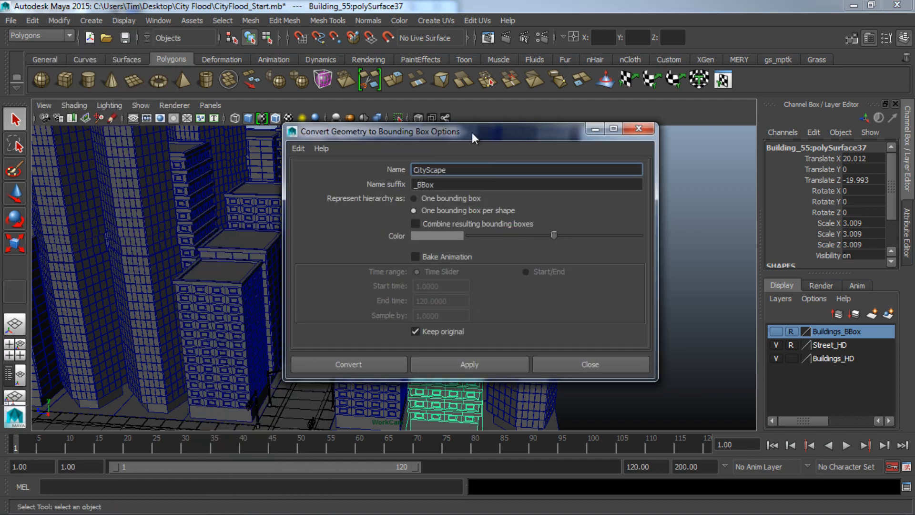
left_click_drag(472, 133, 96, 92)
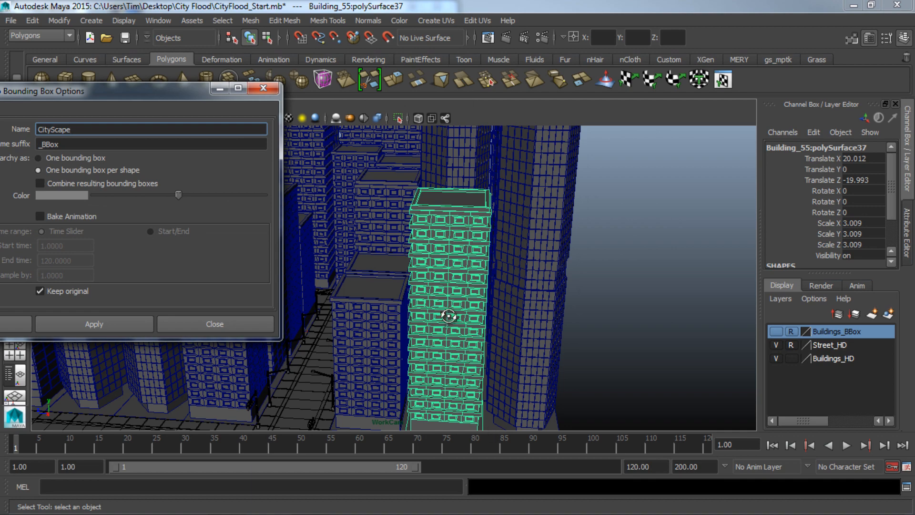
left_click_drag(448, 317, 468, 334, "alt")
middle_click_drag(468, 333, 465, 261, "alt")
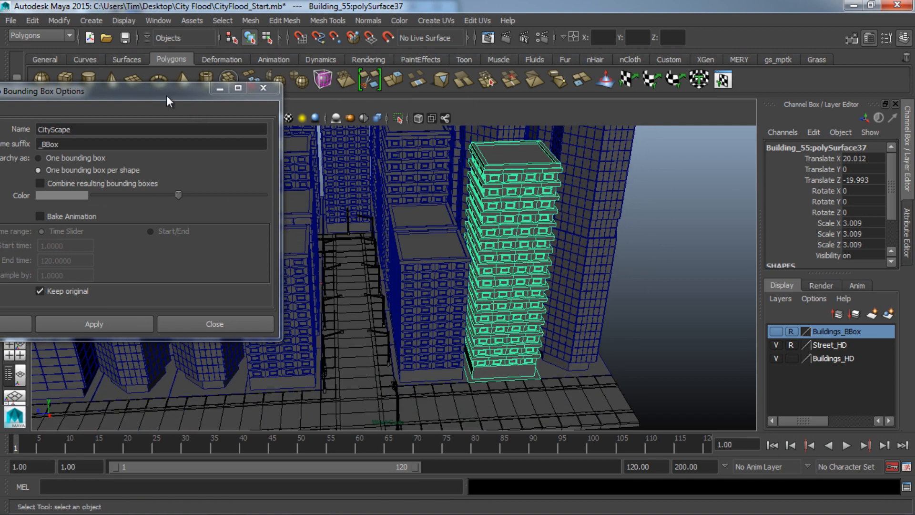
left_click_drag(148, 88, 247, 81)
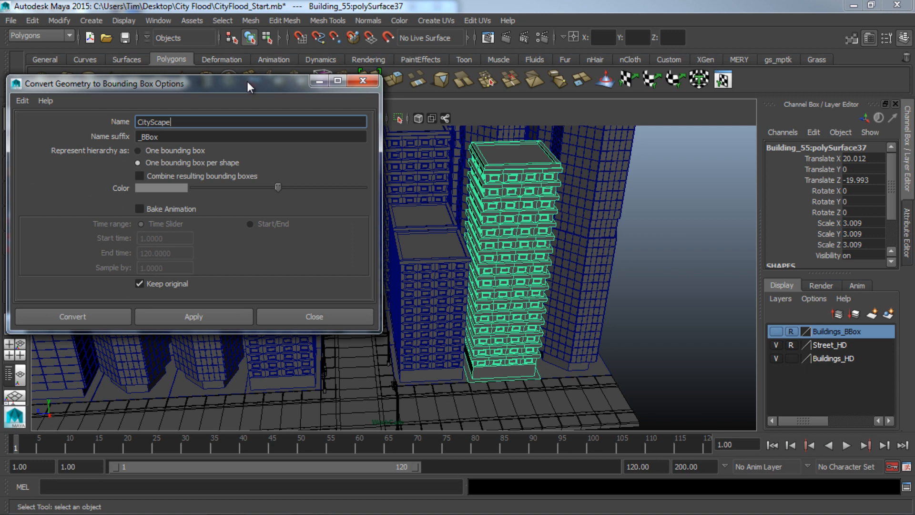
left_click_drag(190, 81, 233, 139)
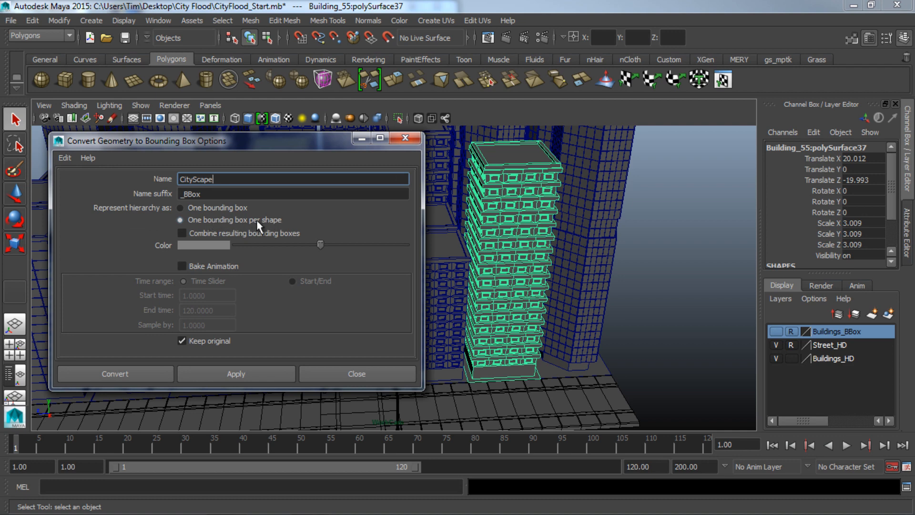
left_click(210, 206)
left_click(186, 221)
left_click(162, 375)
Undo the building's bounding-box conversion and clear the selection
left_click_drag(548, 331, 496, 187, "alt")
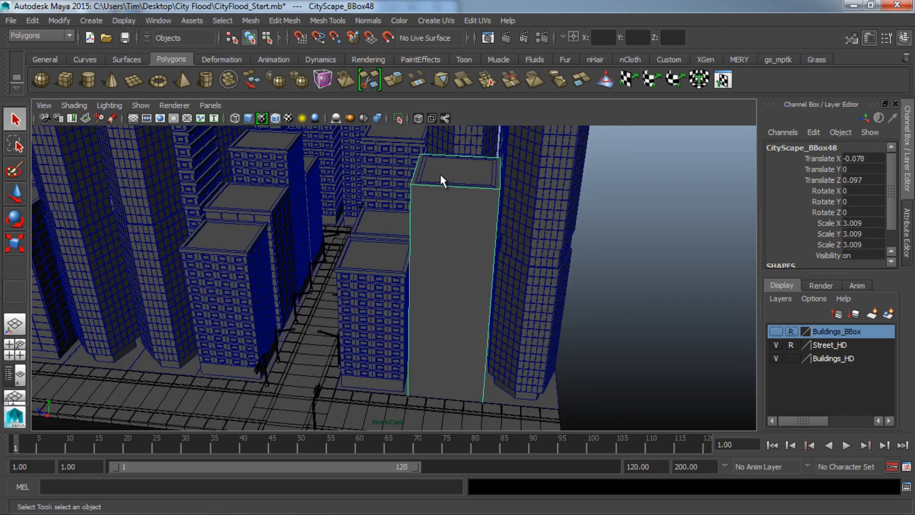
mouse_move(412, 344)
left_mouse_down("alt")
mouse_move(444, 343)
mouse_move(402, 339)
mouse_move(415, 340)
left_mouse_up("alt")
left_click(415, 340)
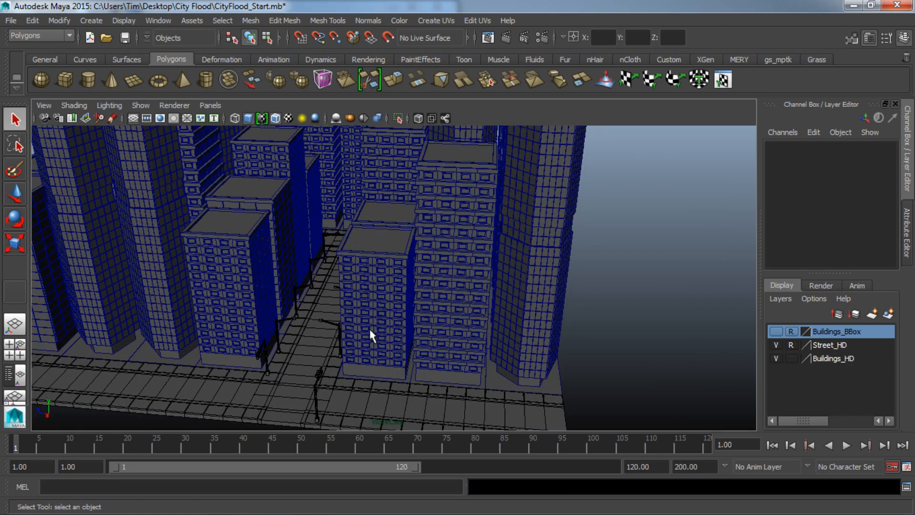
Set the Buildings_HD layer back to reference, hide it, and show the Buildings_BBox layer
middle_click_drag(370, 334, 416, 322, "alt")
left_click_drag(415, 322, 586, 368, "alt")
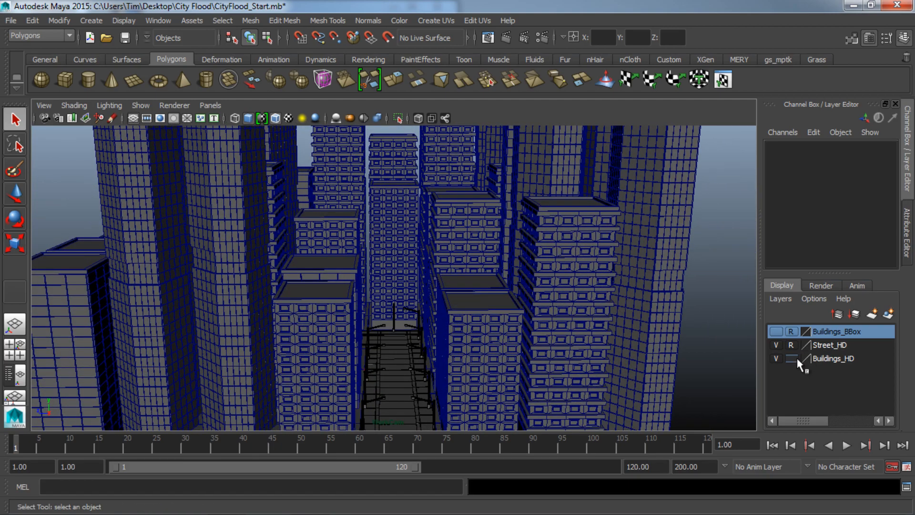
scroll(520, 342, "down", 2)
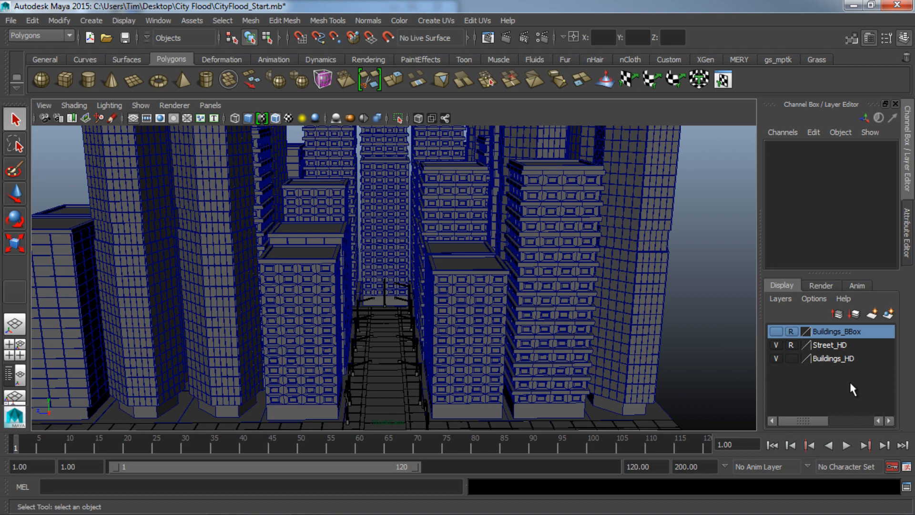
left_click(792, 359)
scroll(604, 341, "down", 3)
left_click_drag(605, 341, 353, 305, "alt")
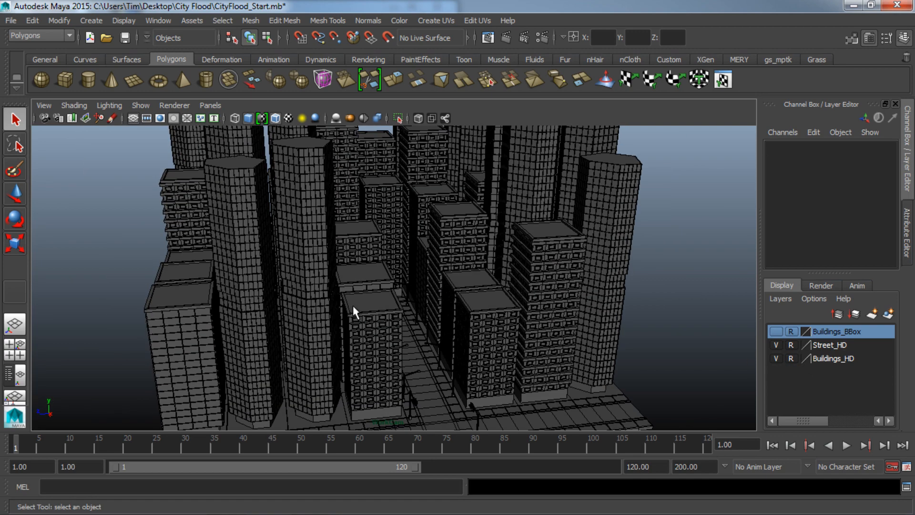
left_click(777, 359)
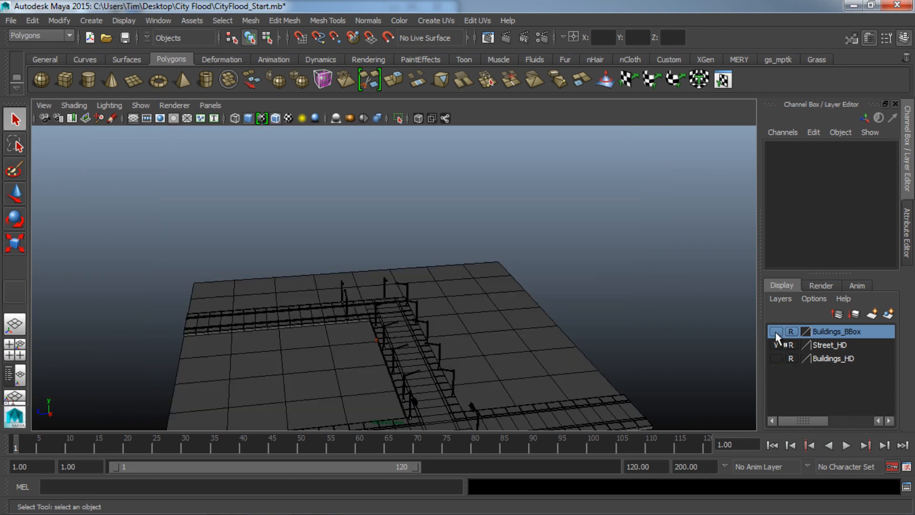
left_click(776, 332)
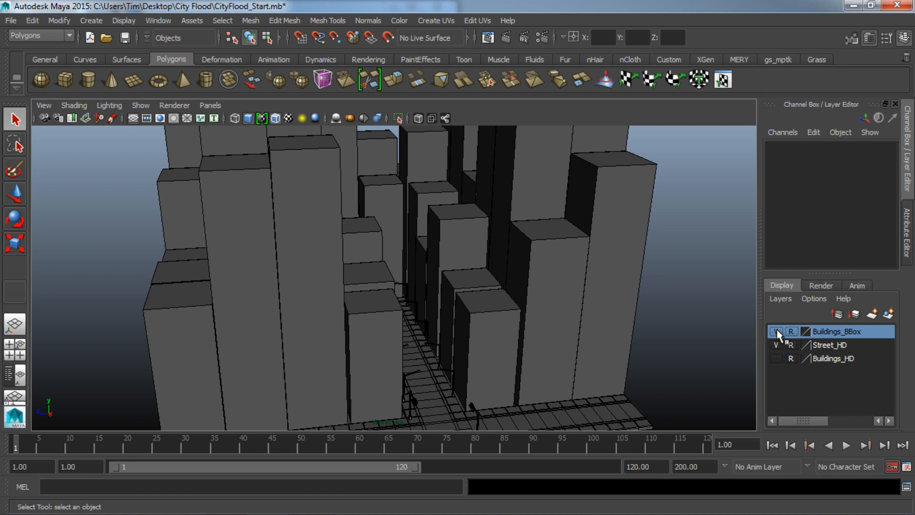
Examine the bounding-box city from above the streets and from its front corner
left_click_drag(564, 331, 282, 310, "alt")
right_click_drag(282, 310, 494, 331, "alt")
left_click_drag(495, 330, 466, 357, "alt")
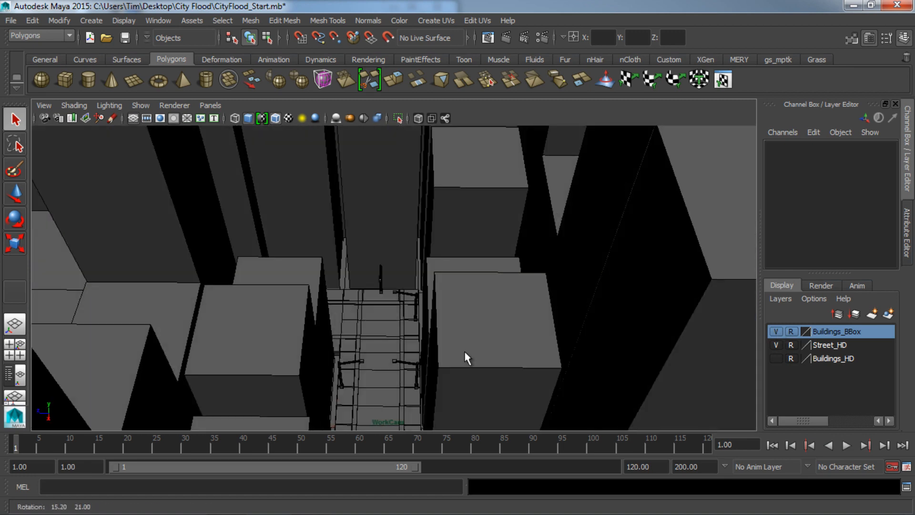
scroll(378, 351, "down", 5)
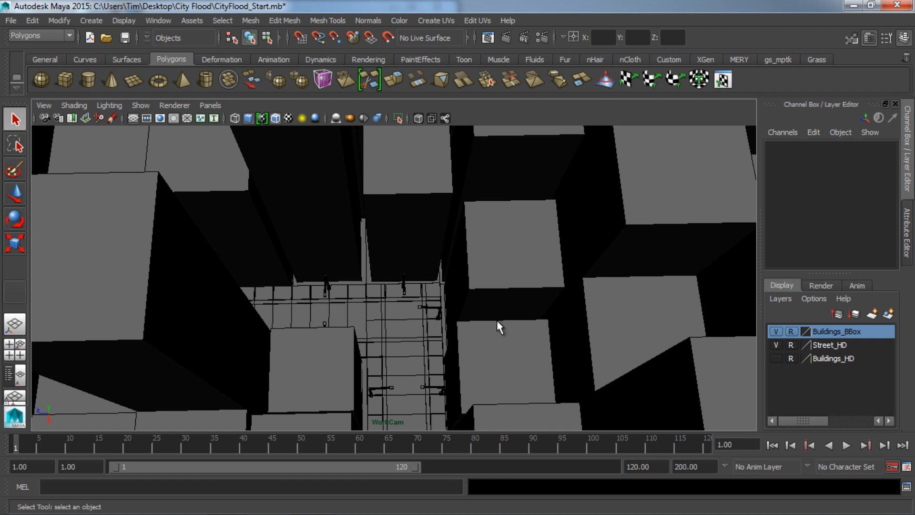
left_click_drag(474, 343, 487, 310, "alt")
left_click_drag(426, 392, 454, 438, "alt")
scroll(485, 371, "down", 3)
left_click_drag(486, 378, 440, 365, "alt")
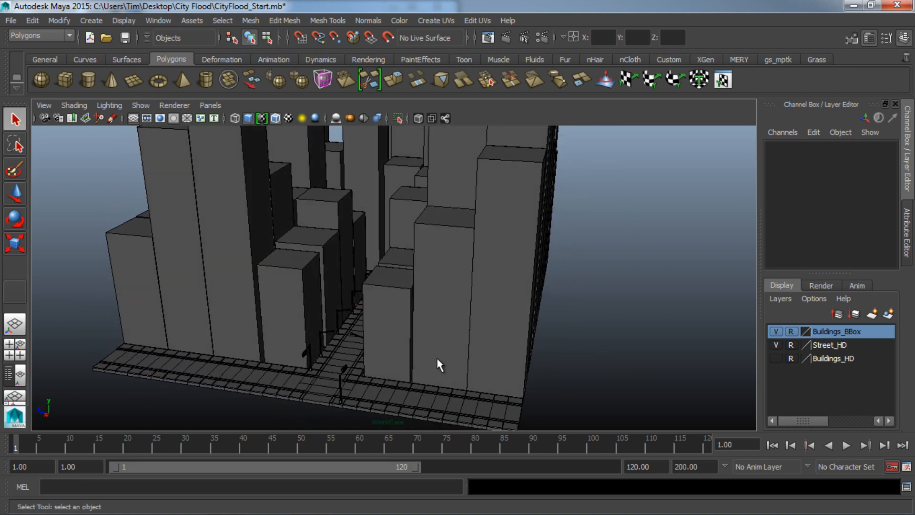
left_click_drag(440, 365, 368, 286, "alt")
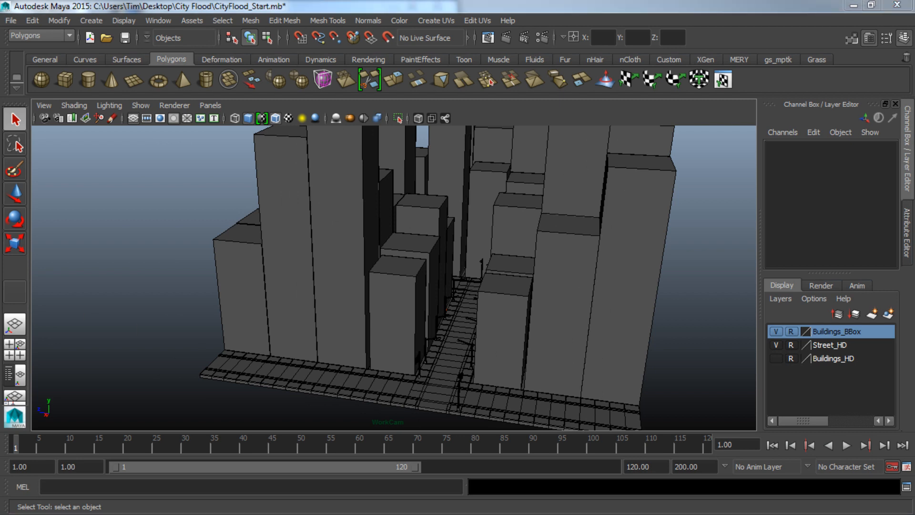
Switch the active command set to Animation
key("F2")
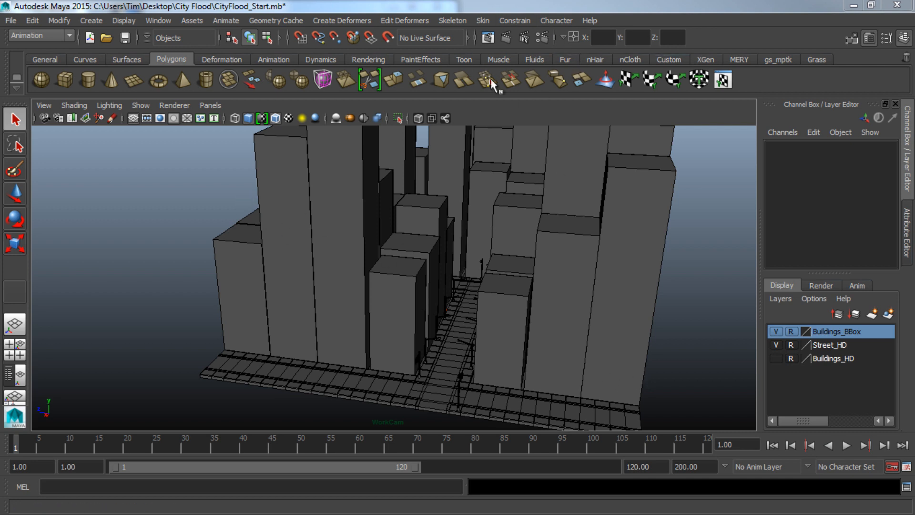
left_click(59, 34)
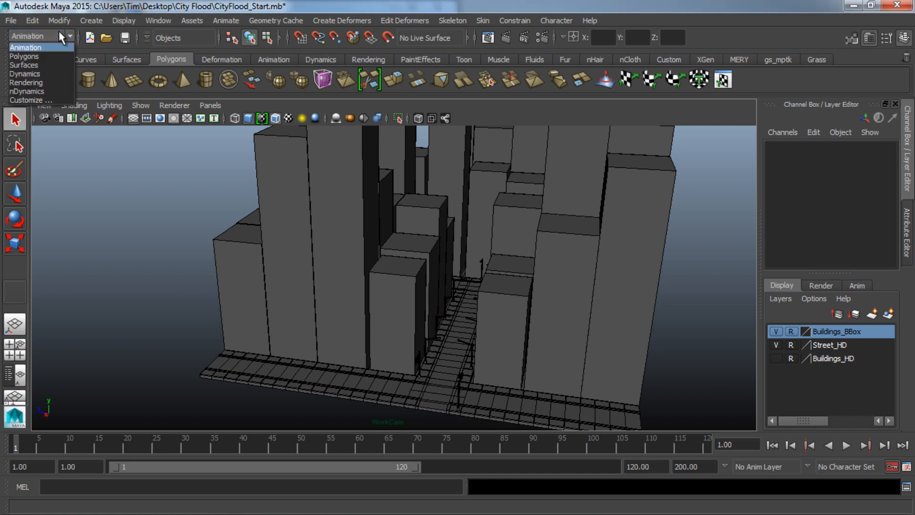
left_click(44, 49)
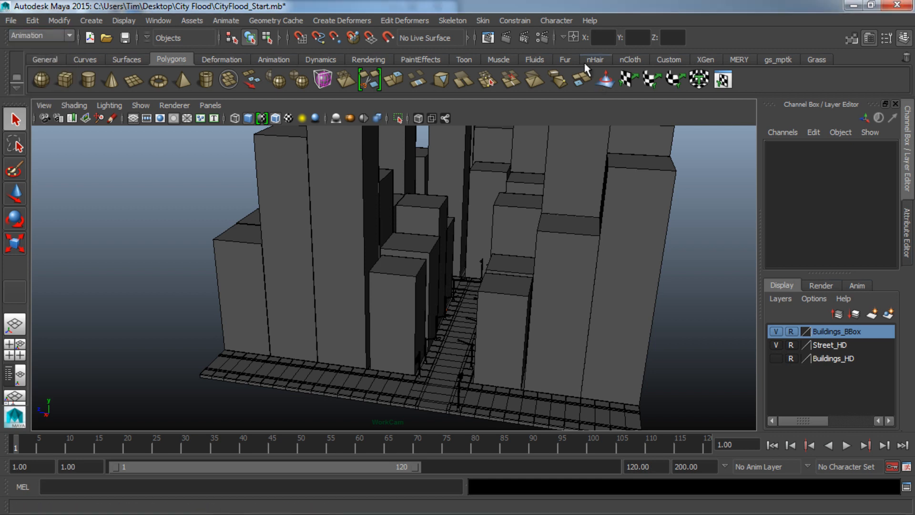
Load all the Bifrost plug-ins through the Plug-in Manager, then close the manager
left_click(158, 20)
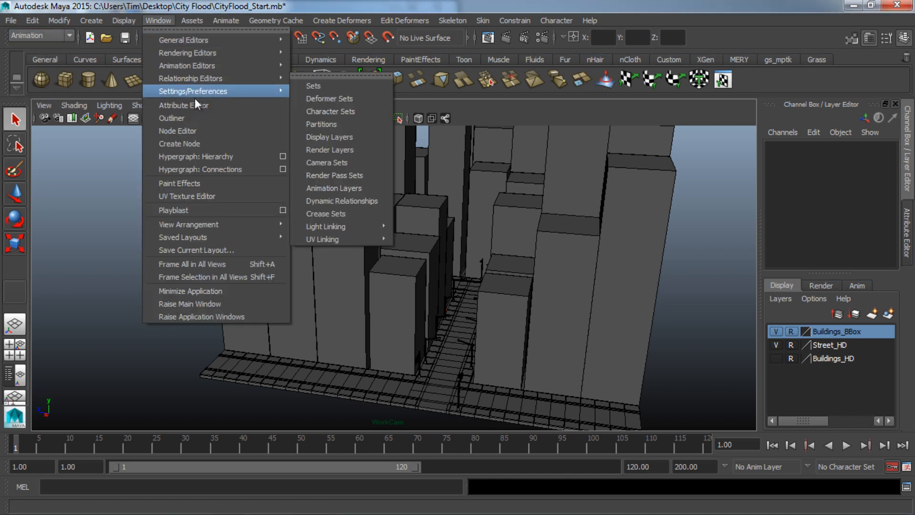
mouse_move(195, 93)
left_click(369, 200)
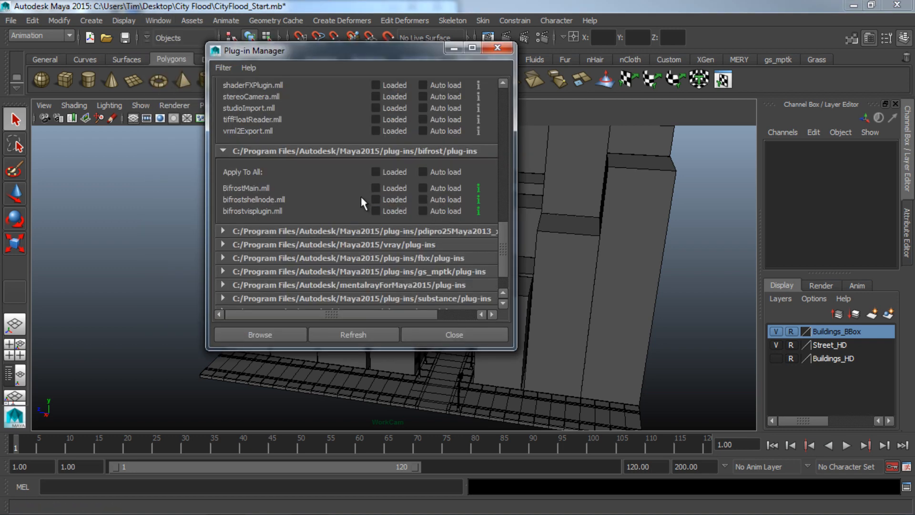
scroll(351, 199, "up", 5)
scroll(351, 198, "down", 5)
scroll(351, 198, "down", 2)
scroll(399, 229, "up", 3)
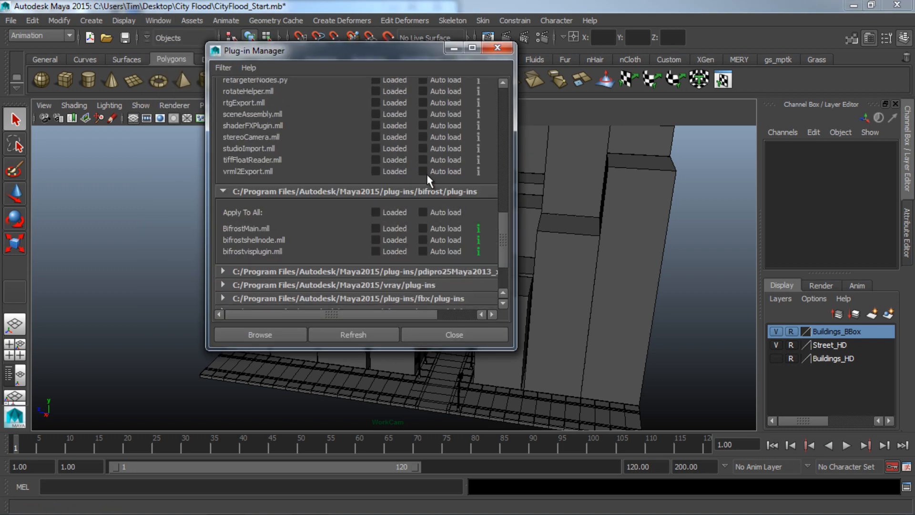
left_click(312, 191)
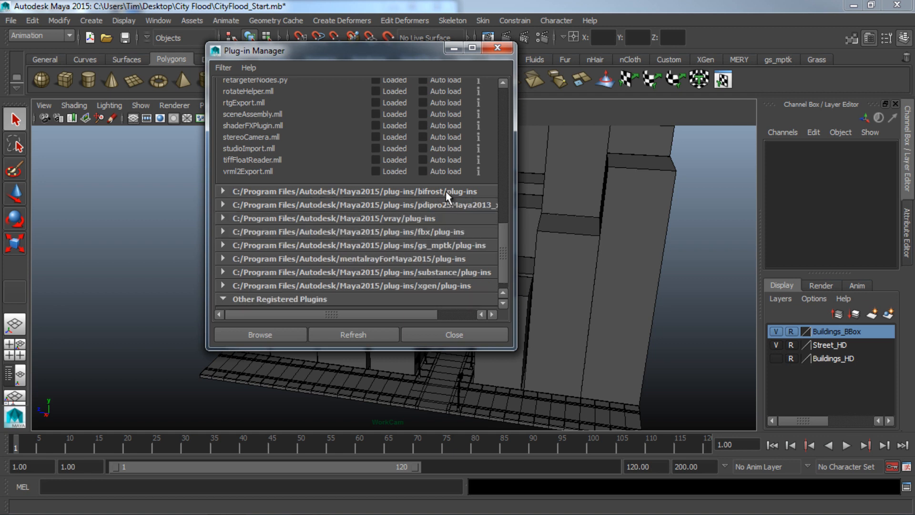
left_click(424, 191)
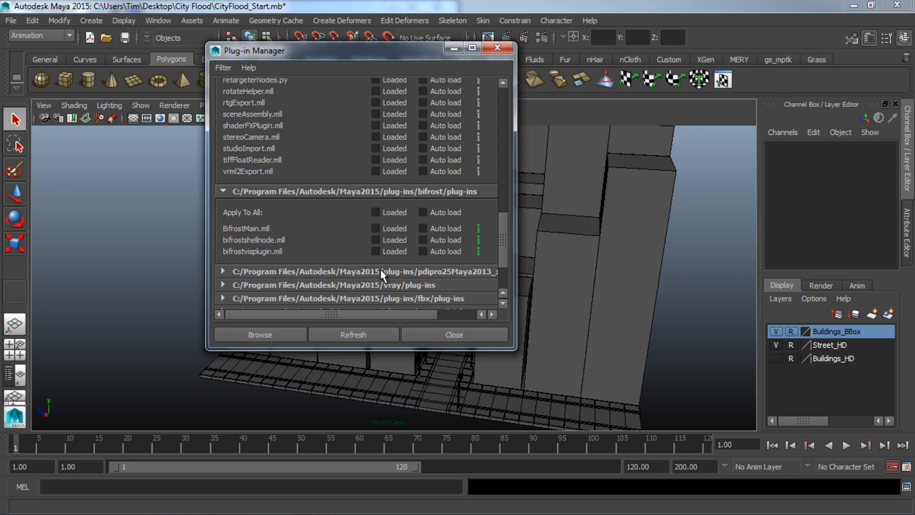
left_click(385, 212)
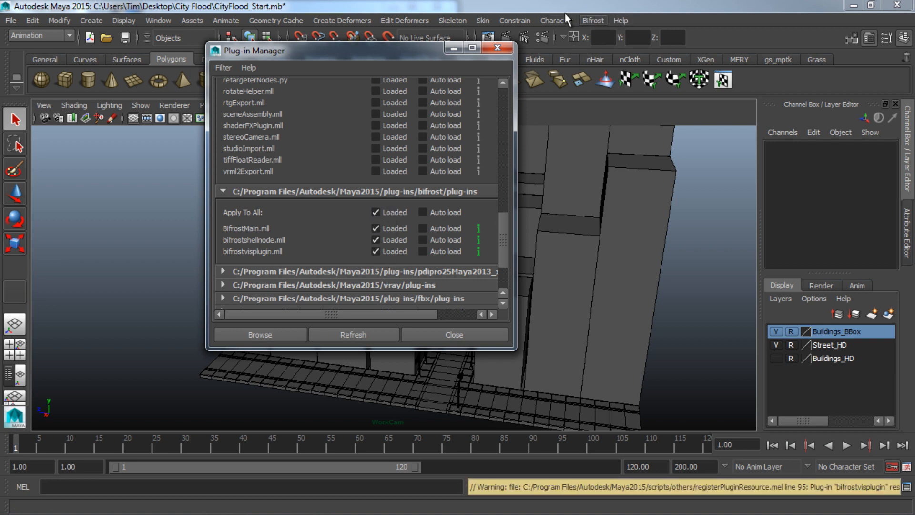
left_click(449, 335)
Look over the available Bifrost commands without running any of them
left_click(592, 22)
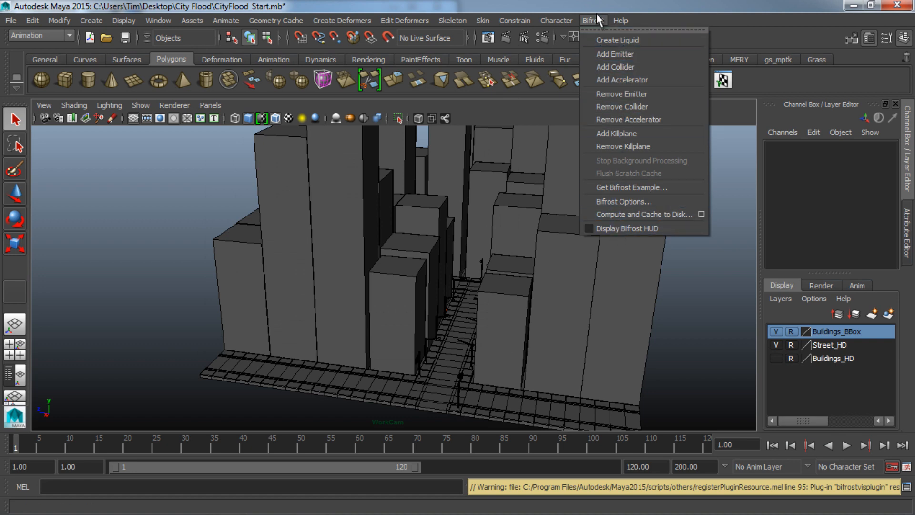
mouse_move(621, 20)
left_click(659, 9)
Hide the Buildings_BBox layer so that only the street layer is displayed
left_click_drag(446, 230, 488, 231, "alt")
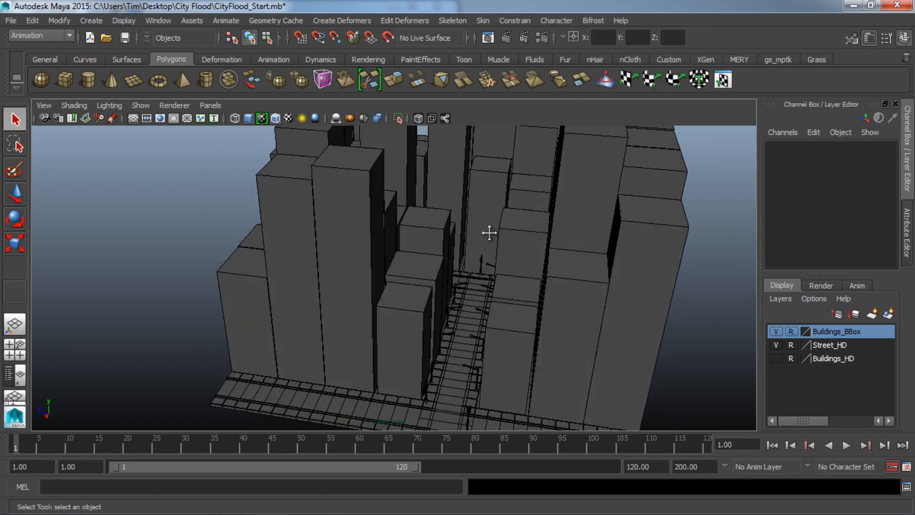
middle_click_drag(488, 231, 418, 242, "alt")
right_click_drag(418, 242, 440, 257, "alt")
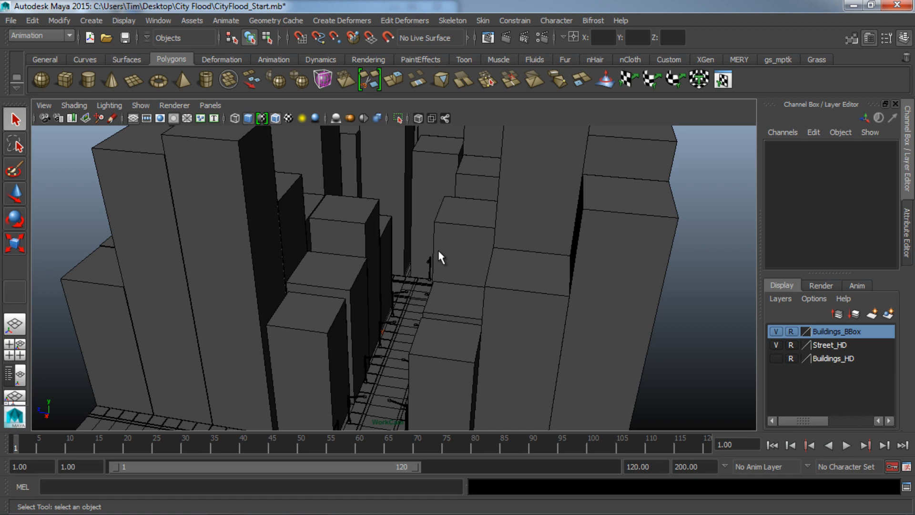
left_click_drag(374, 271, 373, 301, "alt")
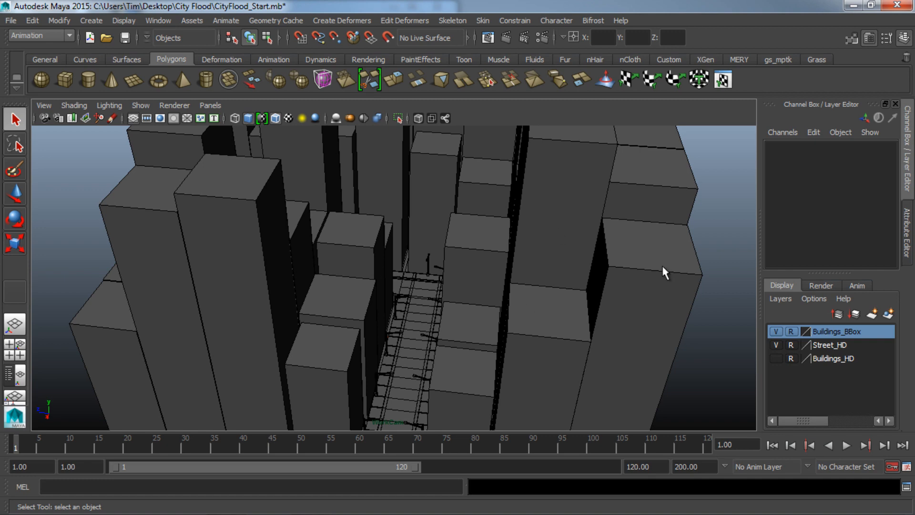
left_click(779, 332)
Draw a polygon plane about 5.7 wide and 7.1 high on the street between the lampposts
left_click_drag(473, 306, 388, 294, "alt")
right_click_drag(388, 293, 858, 293, "alt")
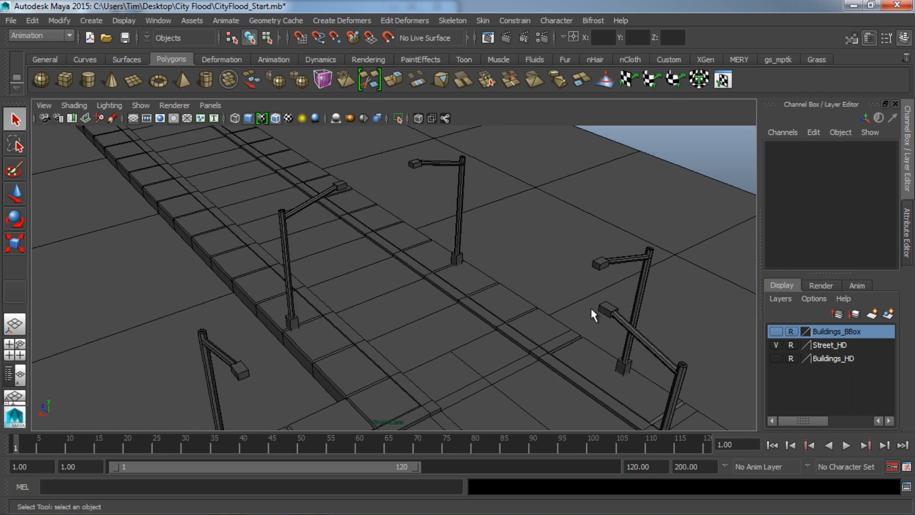
right_click_drag(592, 314, 555, 233, "alt")
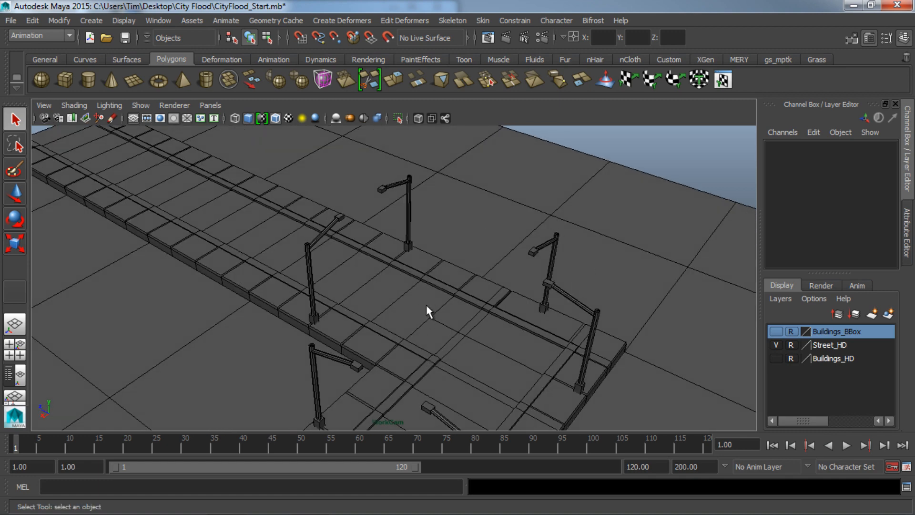
left_click_drag(427, 308, 333, 267, "alt")
left_click(133, 80)
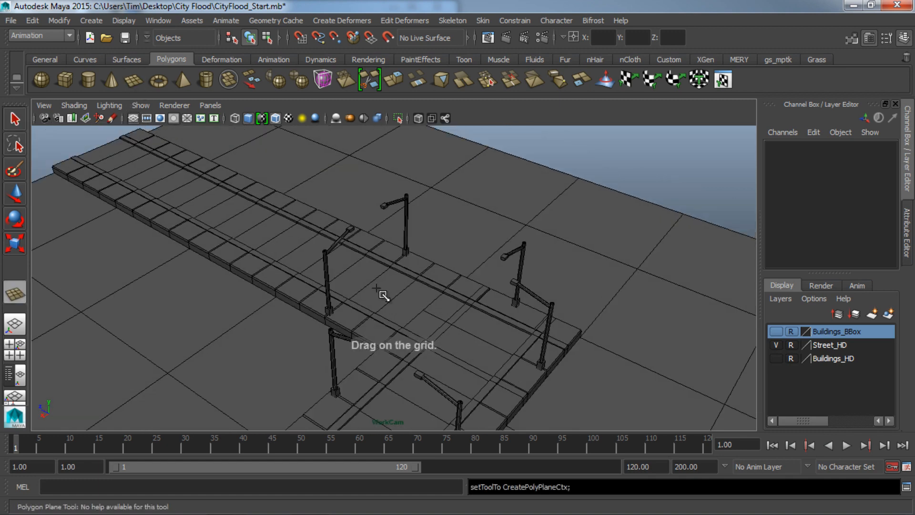
left_click_drag(383, 295, 458, 286)
key("w")
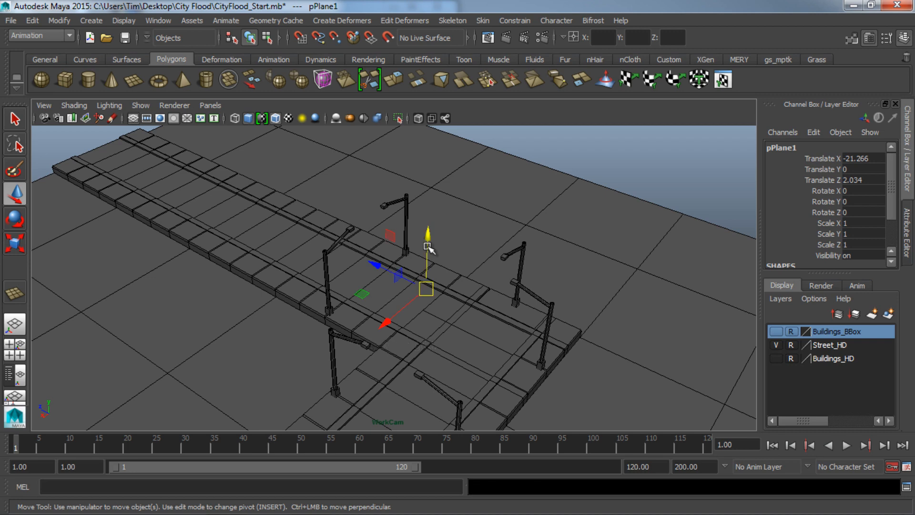
Raise the plane to about 6.83 in Y and stand it upright with an X rotation of 90
left_click_drag(427, 244, 431, 187)
left_click_drag(430, 280, 312, 269, "alt")
right_click_drag(470, 270, 505, 241, "alt")
key("e")
left_click_drag(517, 220, 507, 156)
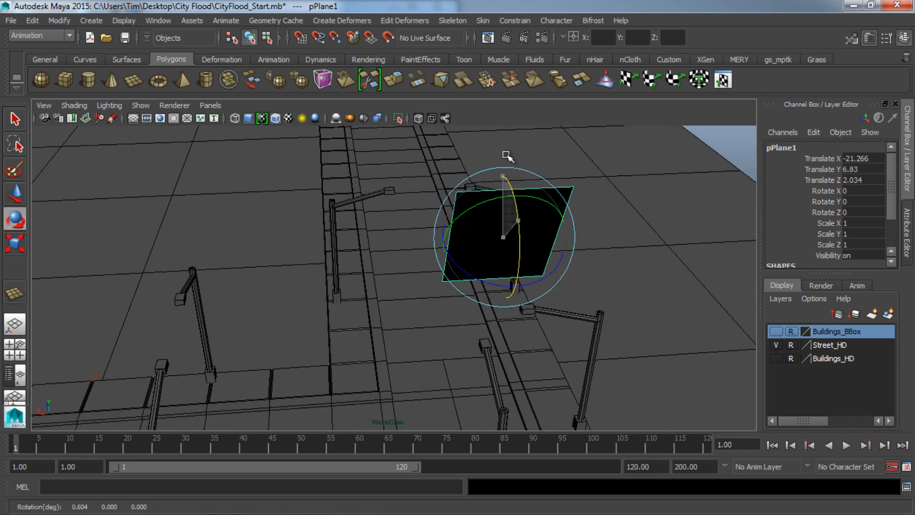
left_click(869, 190)
type("90")
key("Return")
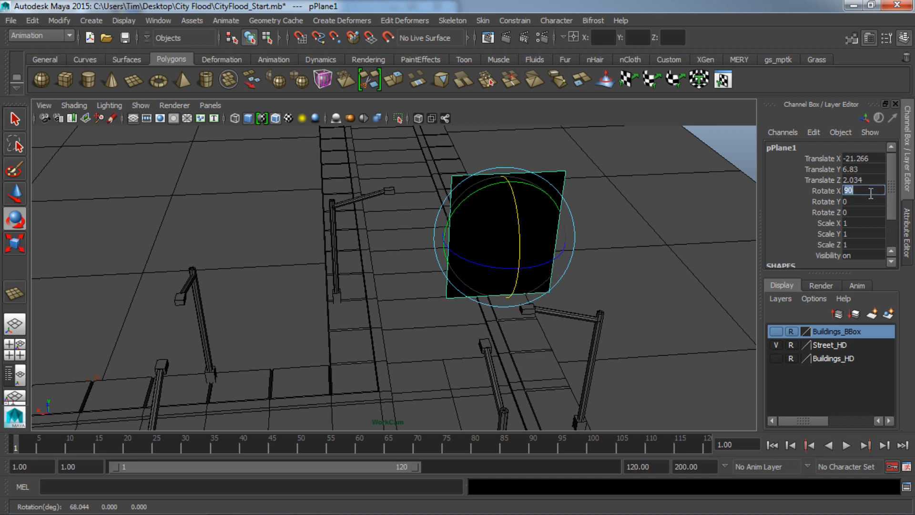
Scale the plane to about 0.904 in X and Y and 0.687 in Z, and move it to about -16.7 in X
left_click_drag(481, 320, 419, 264, "alt")
key("r")
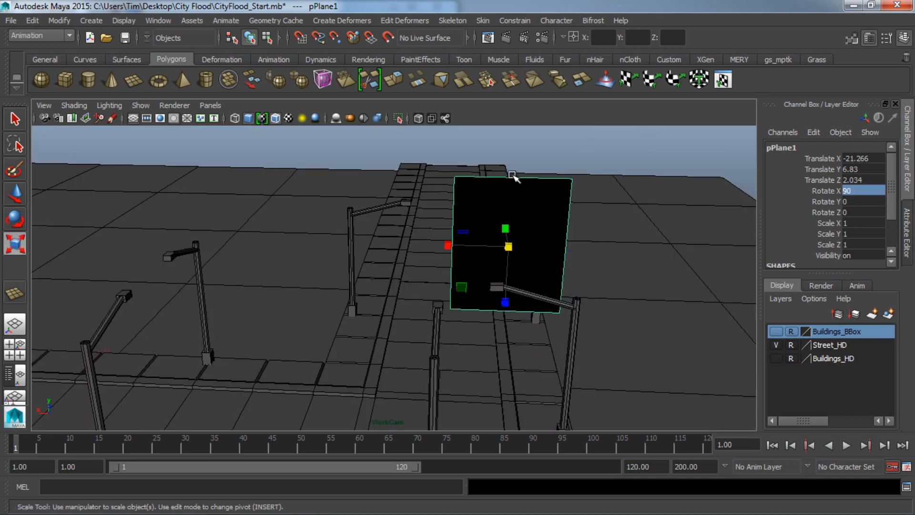
left_click_drag(505, 302, 505, 288)
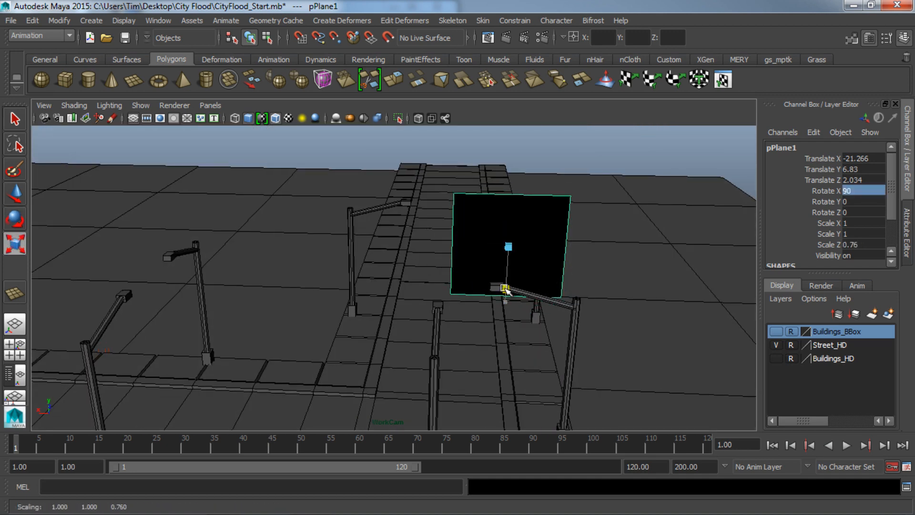
key("w")
mouse_move(442, 245)
left_mouse_down()
mouse_move(352, 243)
mouse_move(419, 313)
mouse_move(393, 301)
mouse_move(436, 243)
mouse_move(403, 245)
mouse_move(392, 267)
mouse_move(431, 243)
left_mouse_up()
key("r")
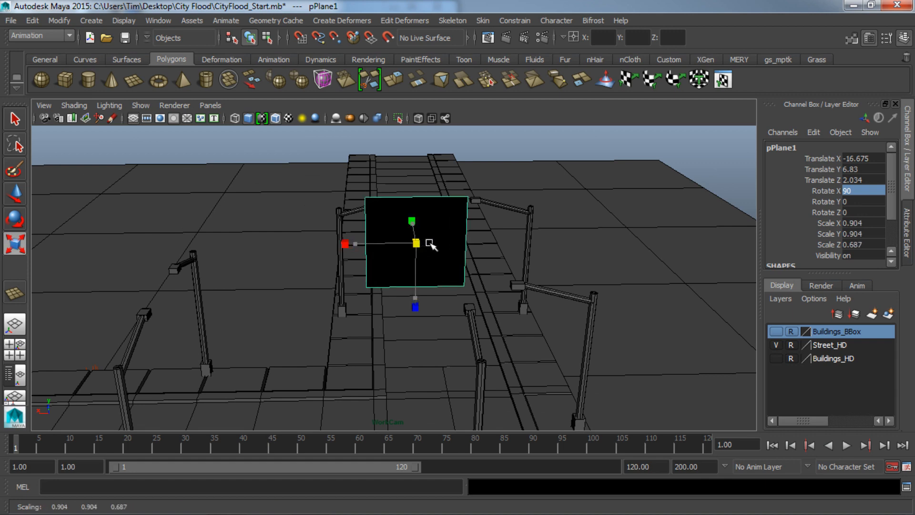
Position the upright plane over the street between the lampposts, at about X -15.71 and Z 5.27
key("w")
left_click_drag(358, 242, 446, 303)
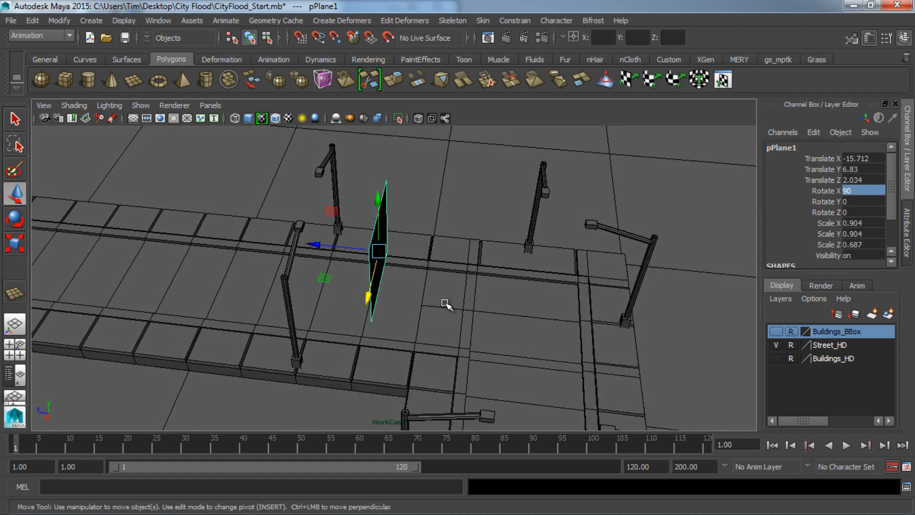
middle_click_drag(441, 312, 442, 298, "alt")
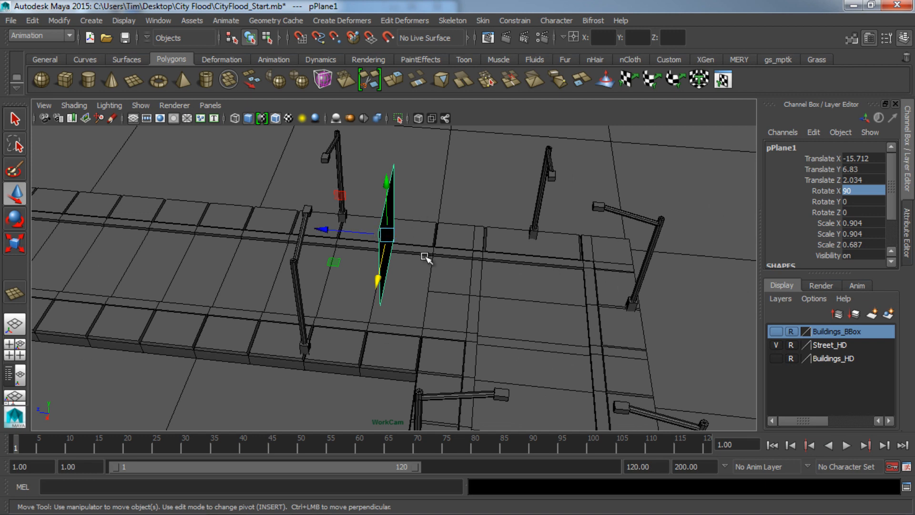
left_click_drag(337, 228, 257, 230)
left_click_drag(274, 231, 419, 271, "alt")
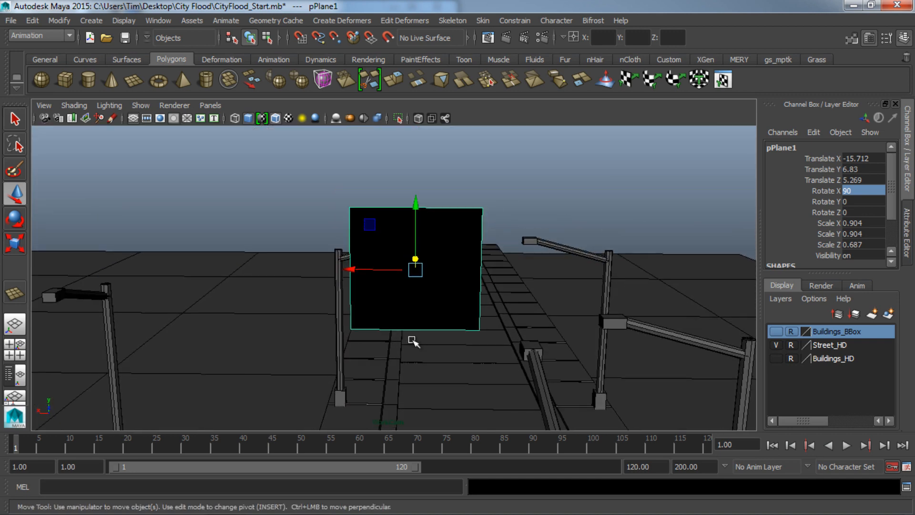
Set the plane's width and height subdivisions to 4 each, then clear the selection
left_click_drag(413, 339, 445, 340, "alt")
scroll(862, 239, "down", 2)
left_click(807, 253)
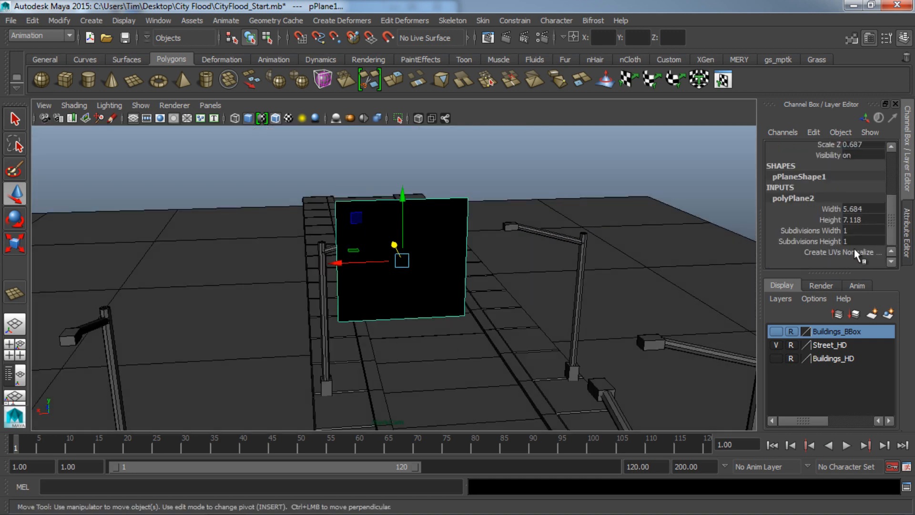
left_click(869, 229)
type("4")
key("Tab")
type("4")
key("Return")
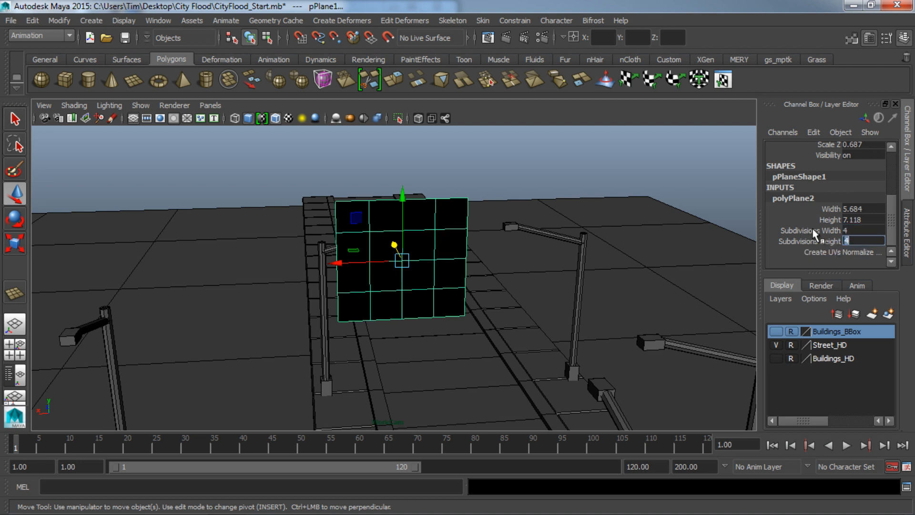
left_click(441, 157)
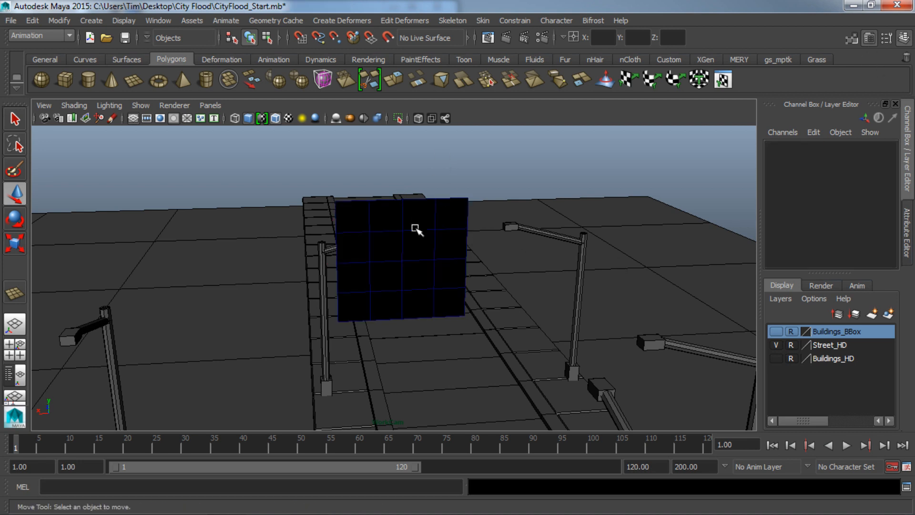
Select the subdivided plane and display the mesh editing tools of the Modeling Toolkit
left_click(417, 230)
left_click_drag(587, 208, 535, 245, "alt")
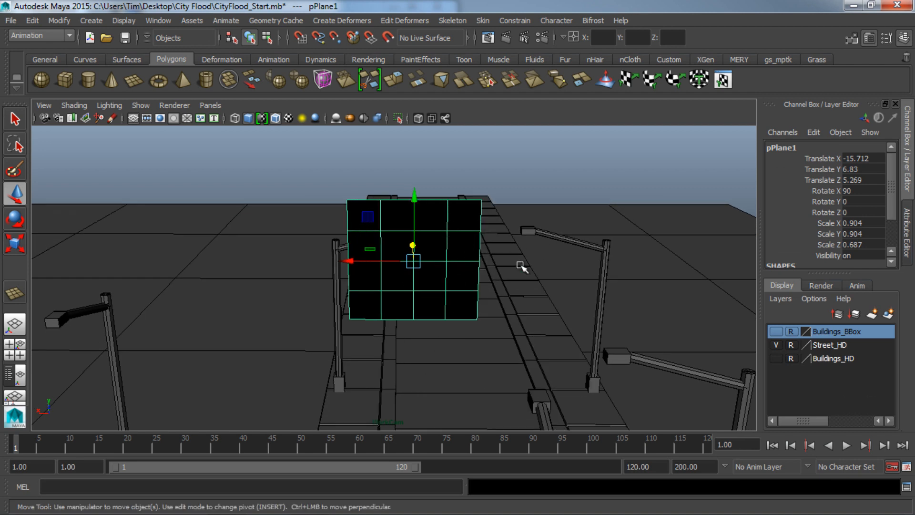
key("q")
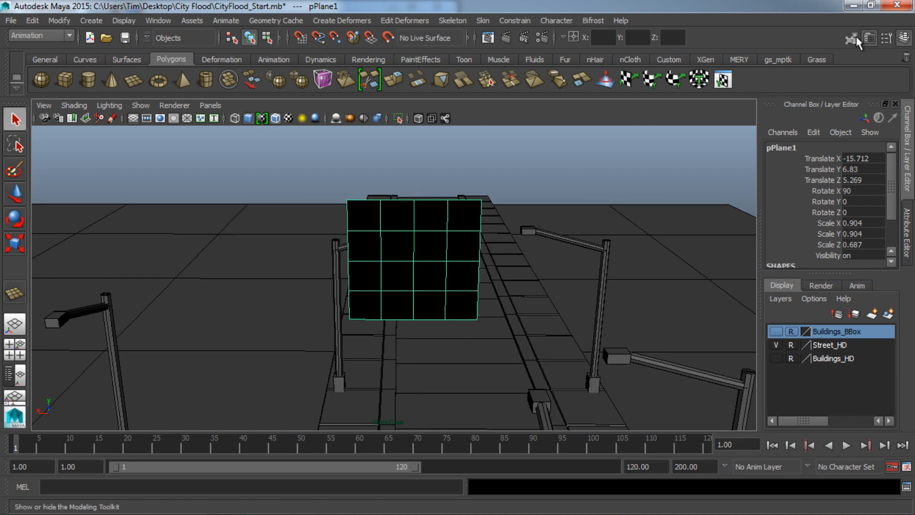
left_click(854, 39)
scroll(803, 252, "down", 3)
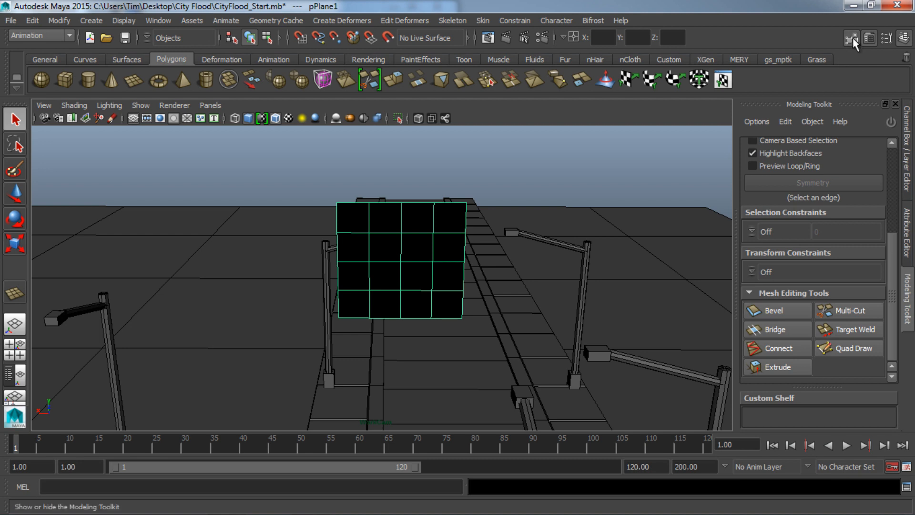
Check the loaded and auto-load status of the Bifrost plug-ins and modelingToolkit.mll in the Plug-in Manager
left_click(156, 22)
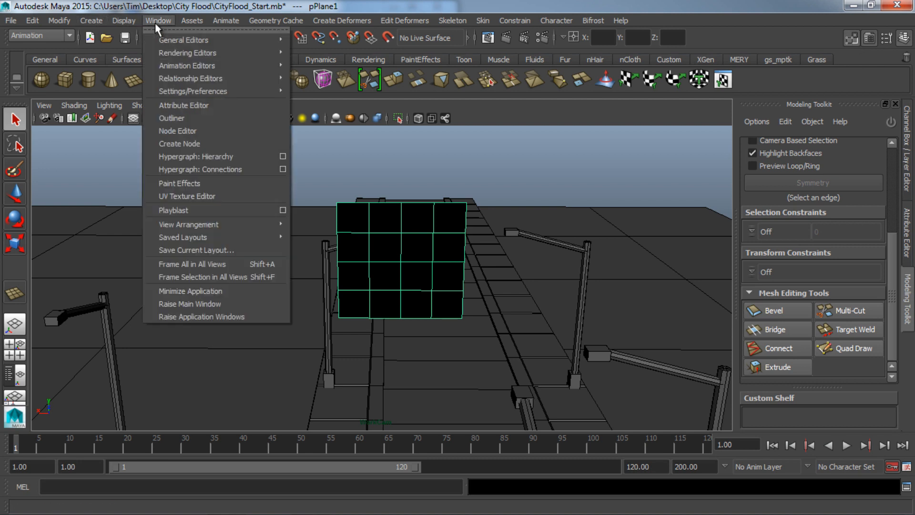
mouse_move(192, 93)
left_click(343, 202)
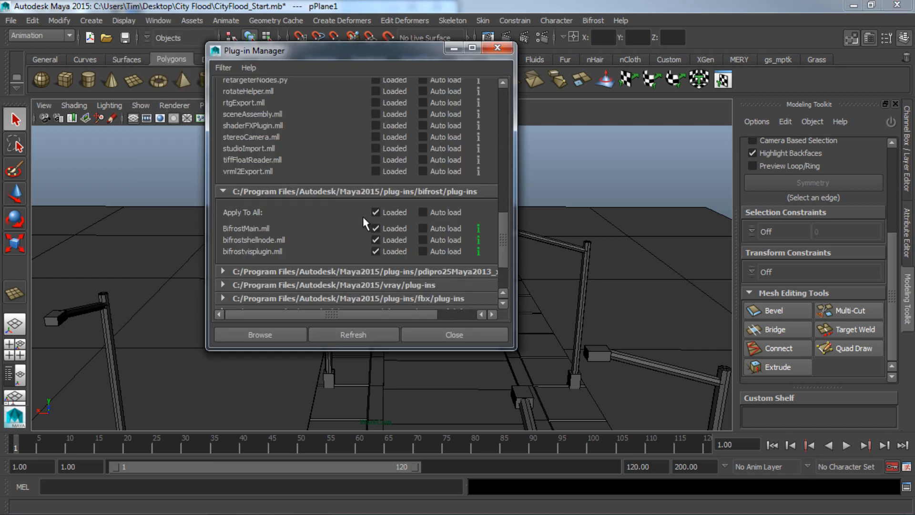
scroll(364, 214, "down", 5)
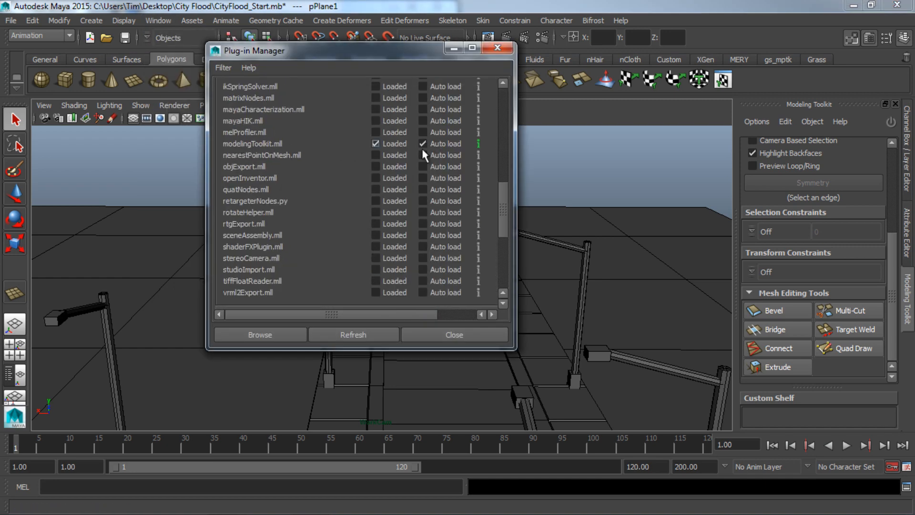
left_click(454, 335)
Target Weld the plane's corner and outer mid-edge vertices inward to shape it into an eight-pointed star
scroll(501, 253, "up", 4)
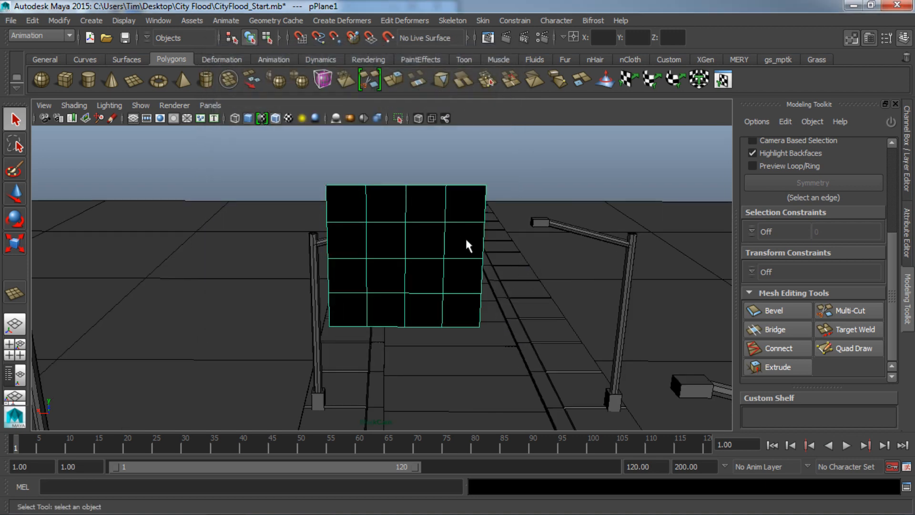
left_click(848, 330)
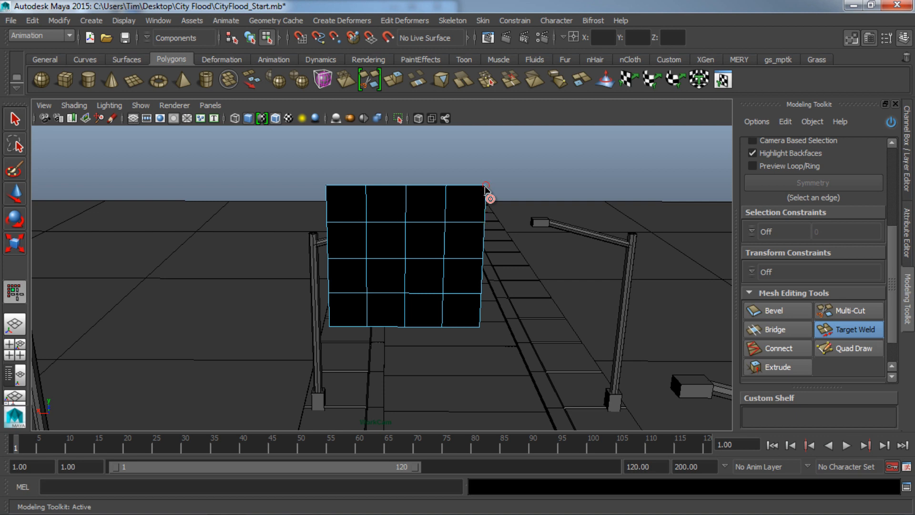
left_click_drag(486, 186, 448, 229)
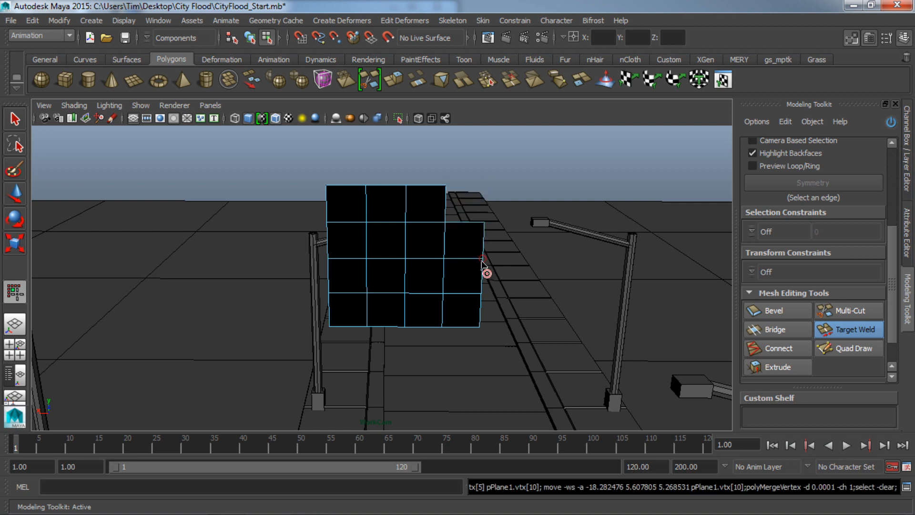
left_click_drag(484, 260, 444, 259)
left_click_drag(481, 328, 405, 293)
left_click_drag(329, 328, 329, 293)
left_click_drag(339, 260, 367, 259)
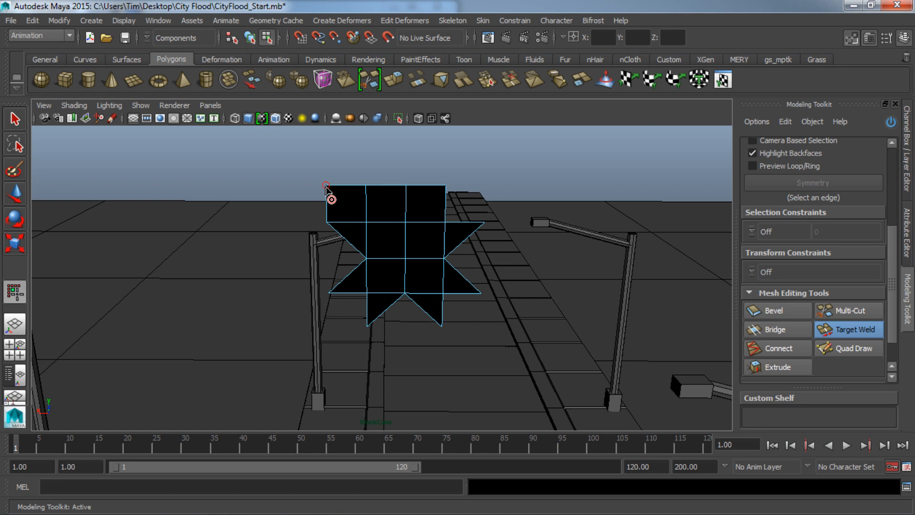
left_click_drag(326, 186, 370, 229)
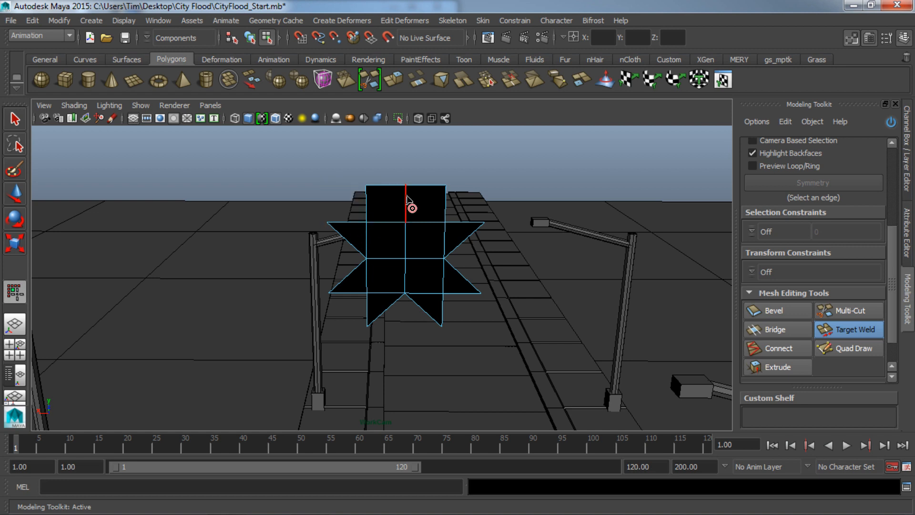
left_click_drag(409, 194, 406, 222)
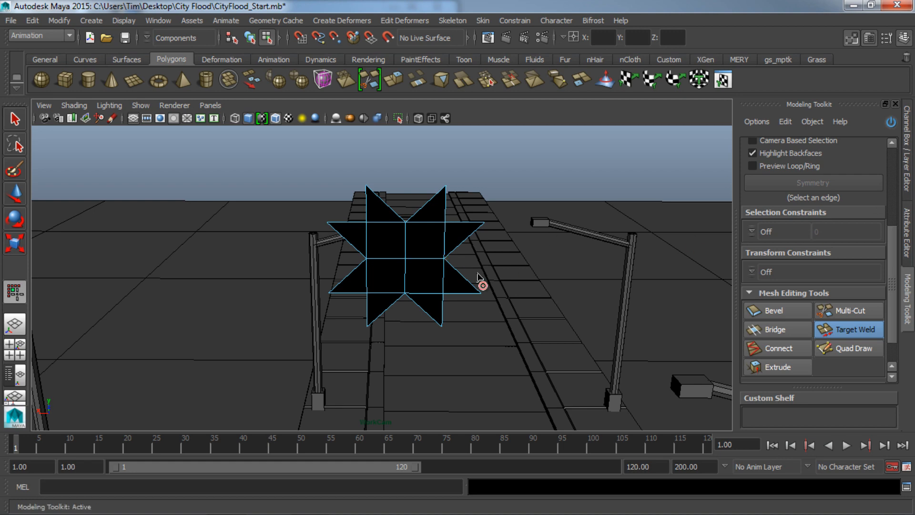
left_click_drag(482, 281, 405, 256, "alt")
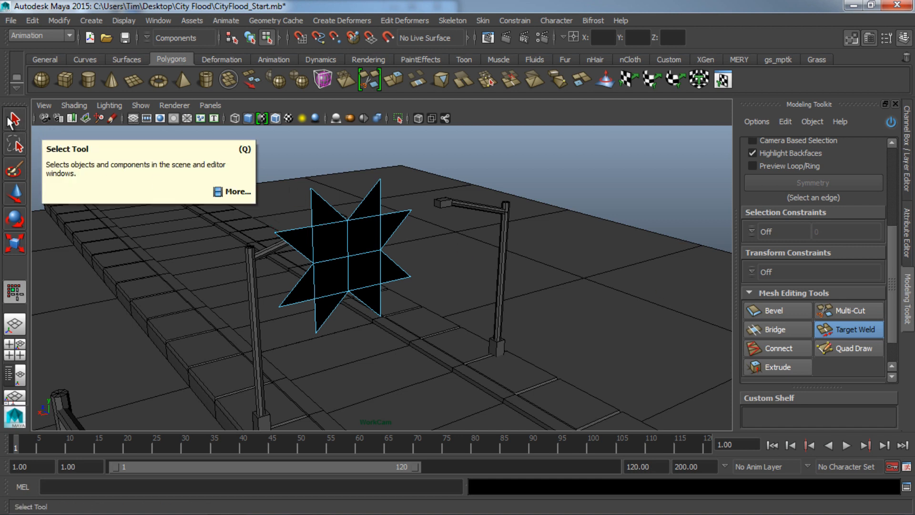
left_click(23, 125)
Return the star from component to object mode and enable two-sided lighting in the viewport
left_click_drag(421, 336, 379, 332, "alt")
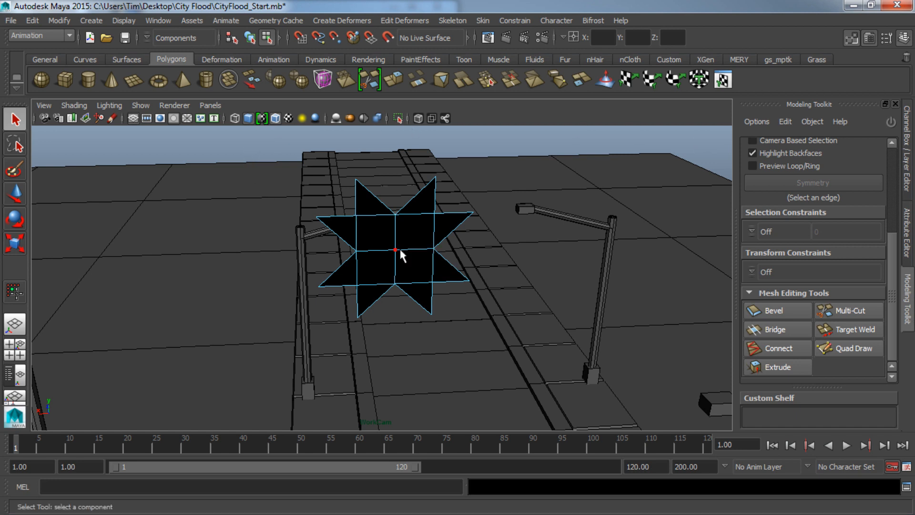
right_click_drag(399, 247, 530, 172)
left_click(423, 214)
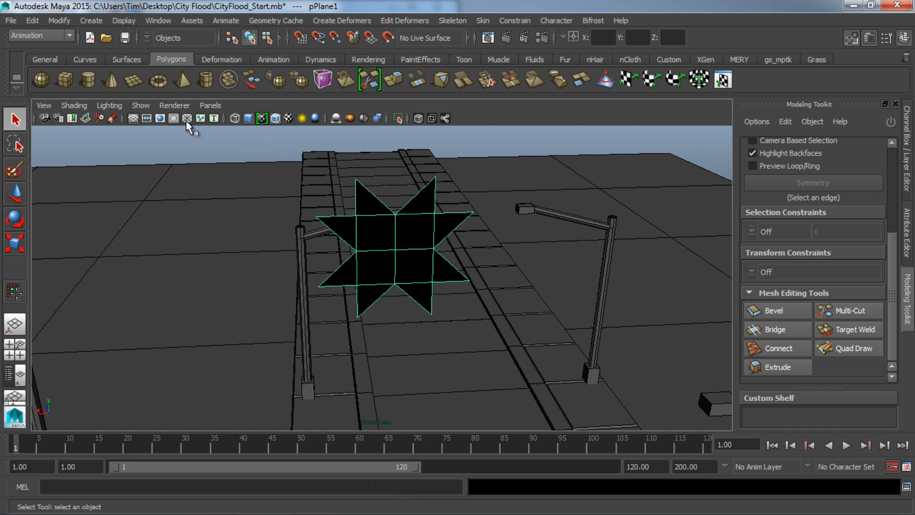
left_click(109, 105)
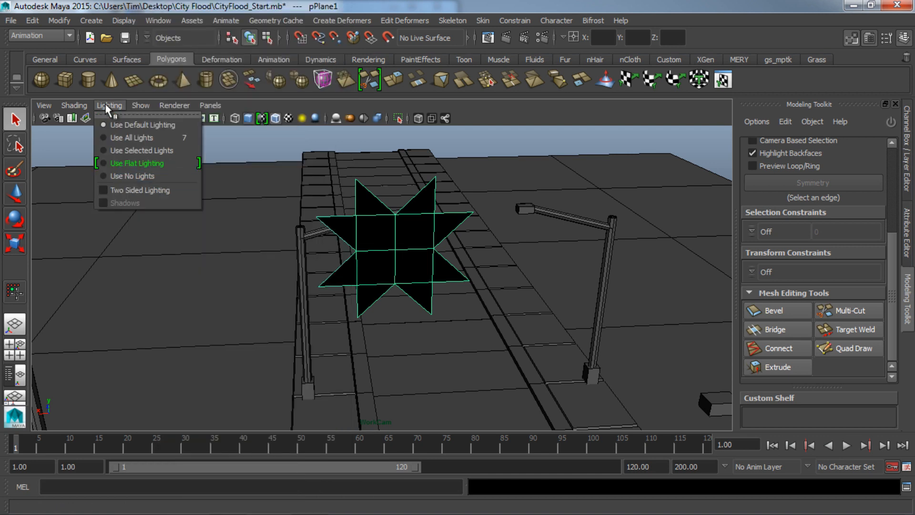
left_click(119, 187)
left_click(498, 131)
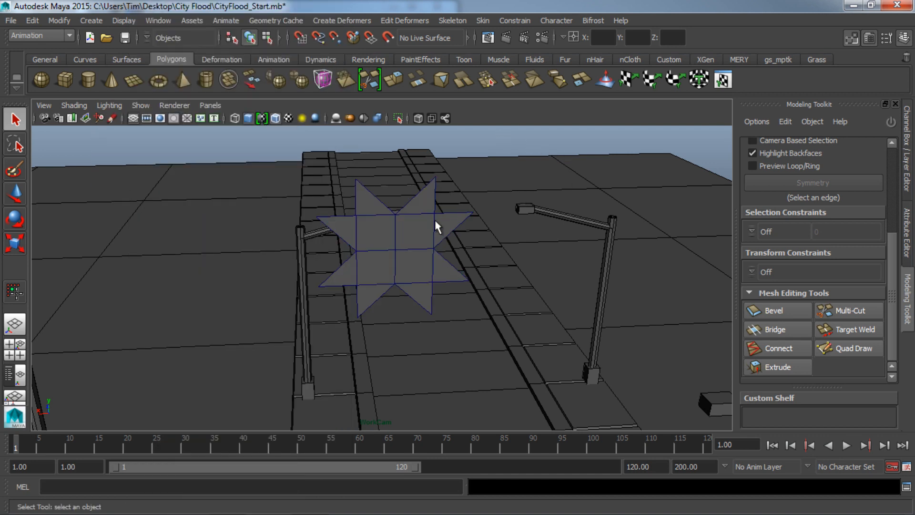
Duplicate the star, scale the copy to 0.847 in X and Y and 0.644 in Z, and place it at about X -20.48, Y 5.73
left_click(415, 258)
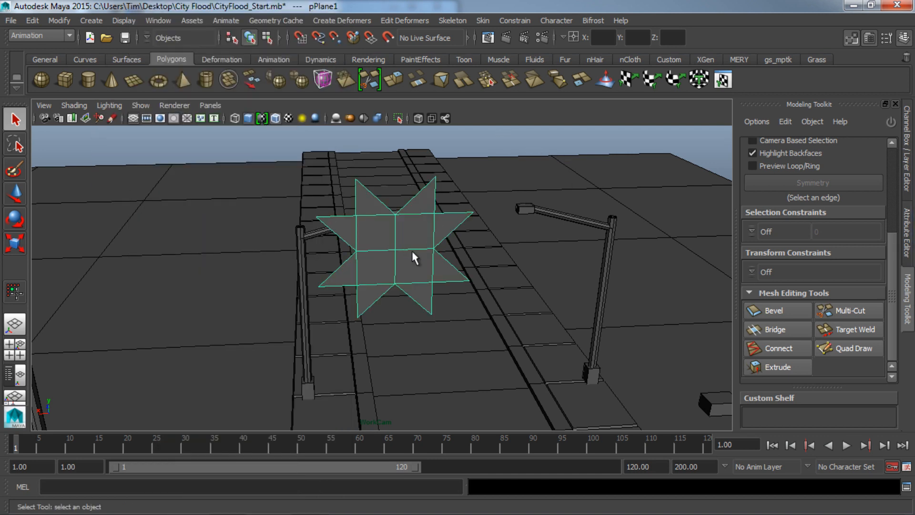
key("ctrl+d")
key("w")
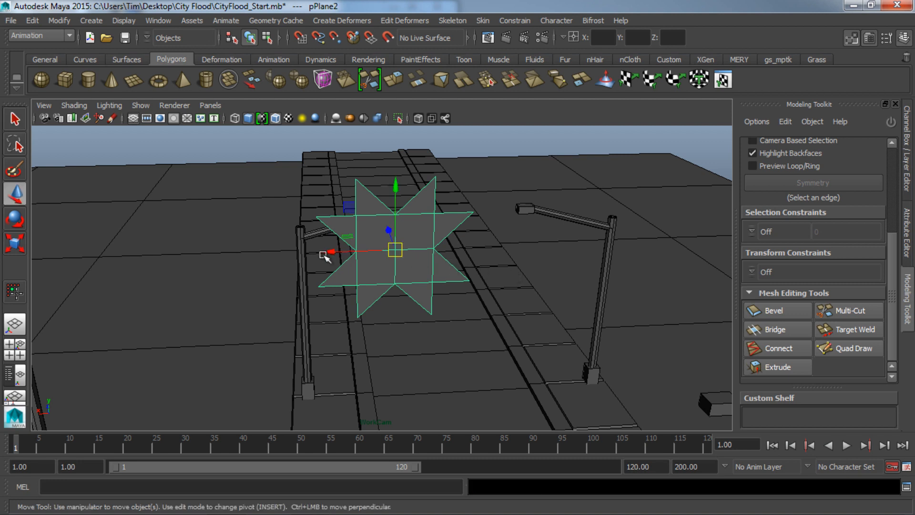
left_click_drag(335, 252, 479, 250)
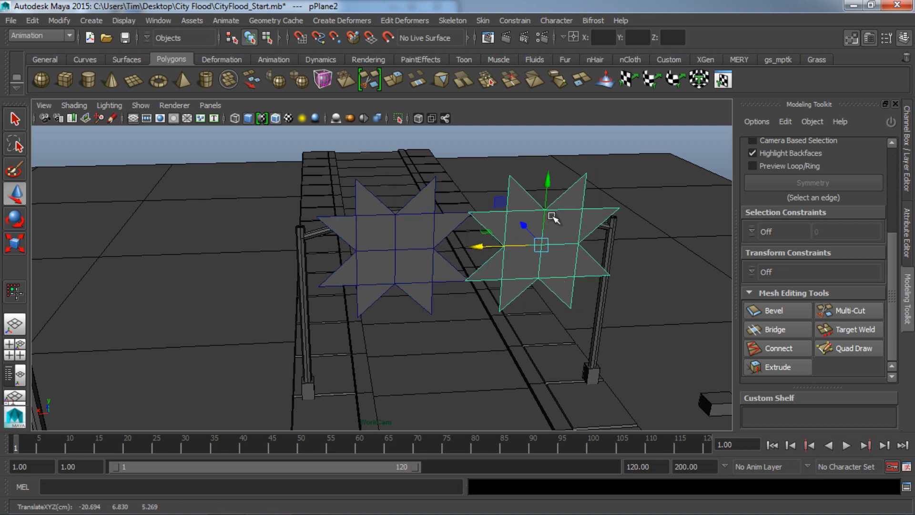
left_click_drag(547, 188, 548, 208)
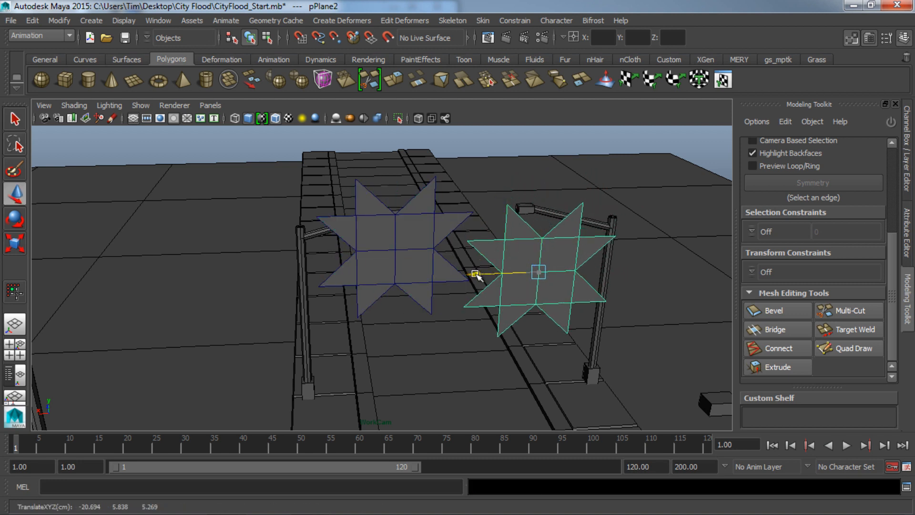
left_click_drag(477, 274, 508, 268)
key("r")
key("w")
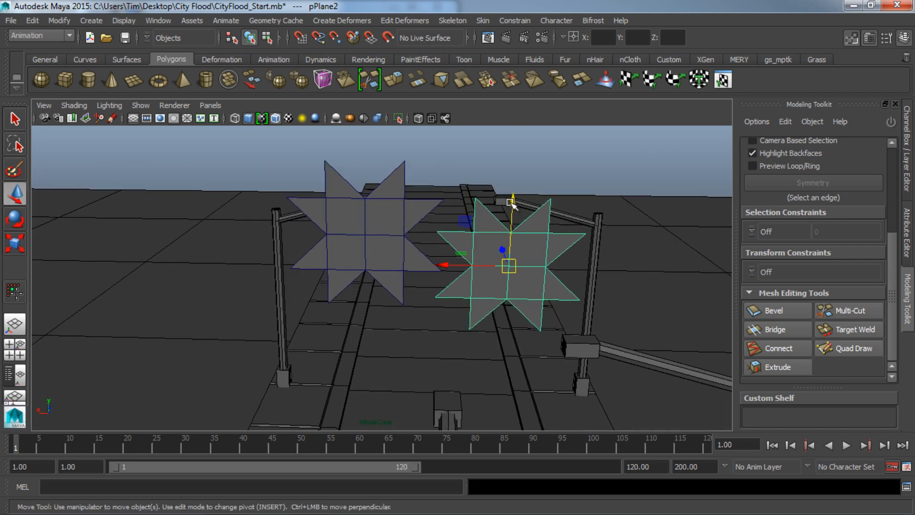
left_click_drag(512, 210, 464, 319)
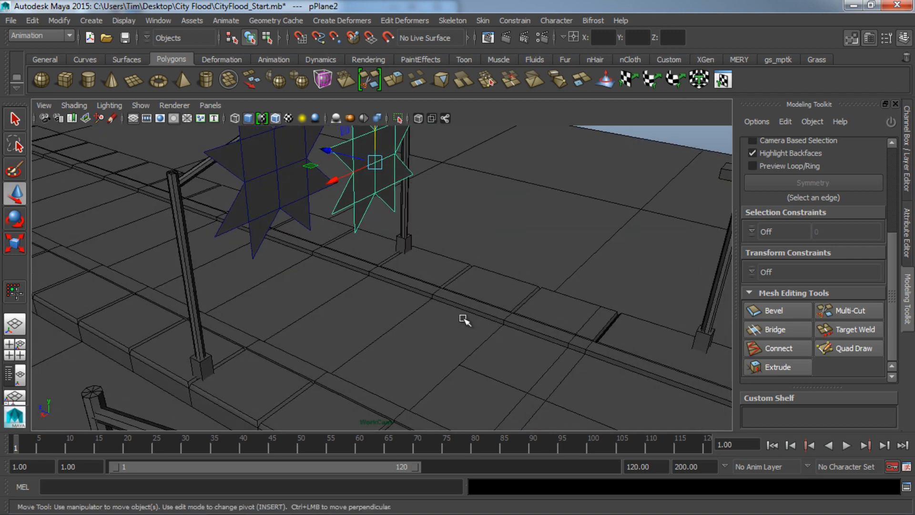
Create a rectangular polygon plane across the street near the stars, raise it to about Y 2.26, and set its Rotate X to 90
left_click(133, 80)
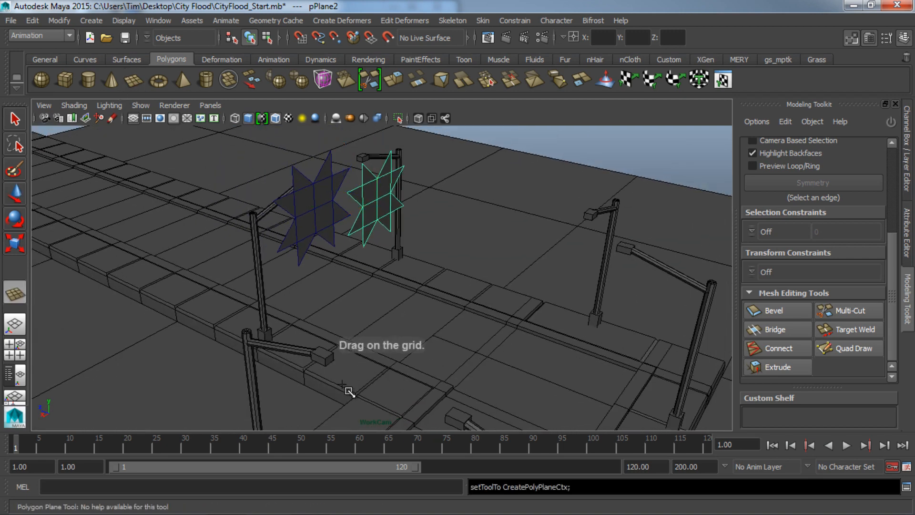
left_click_drag(531, 312, 353, 351)
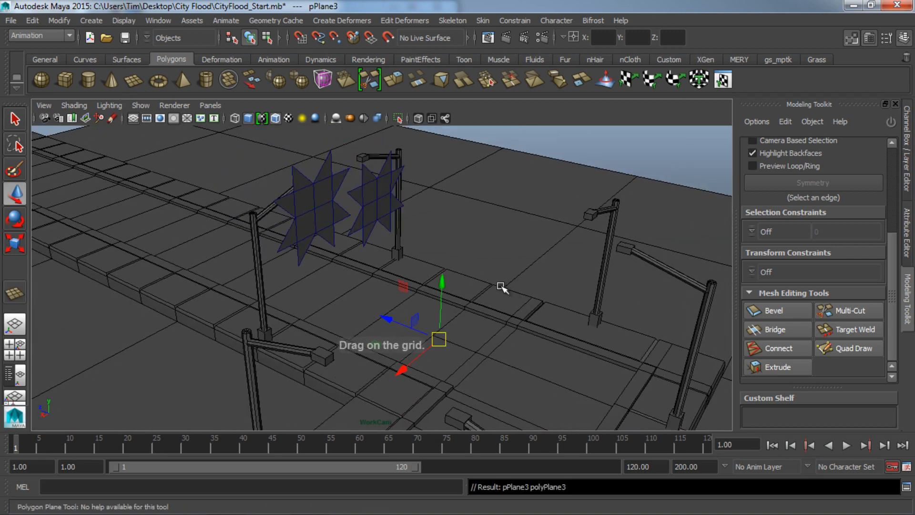
left_click_drag(443, 268, 446, 238)
key("e")
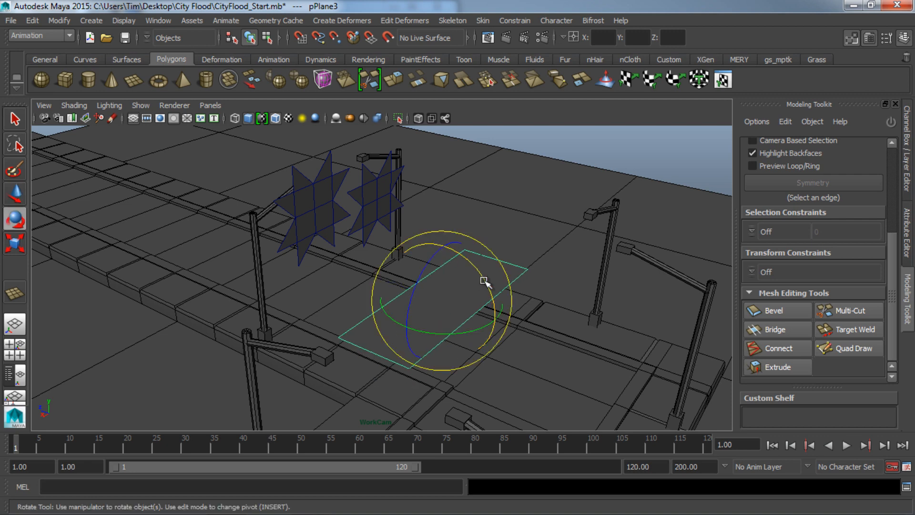
left_click_drag(484, 284, 725, 236)
left_click(907, 234)
left_click(909, 174)
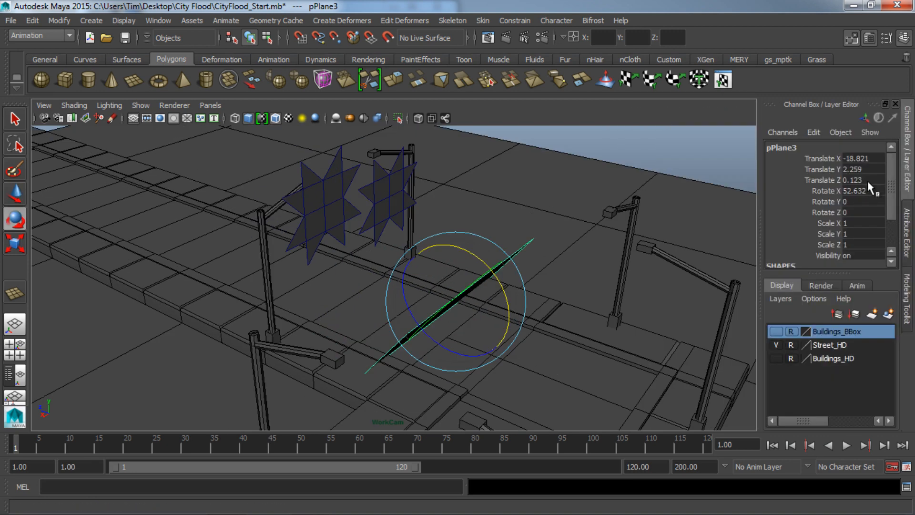
type("90")
key("Return")
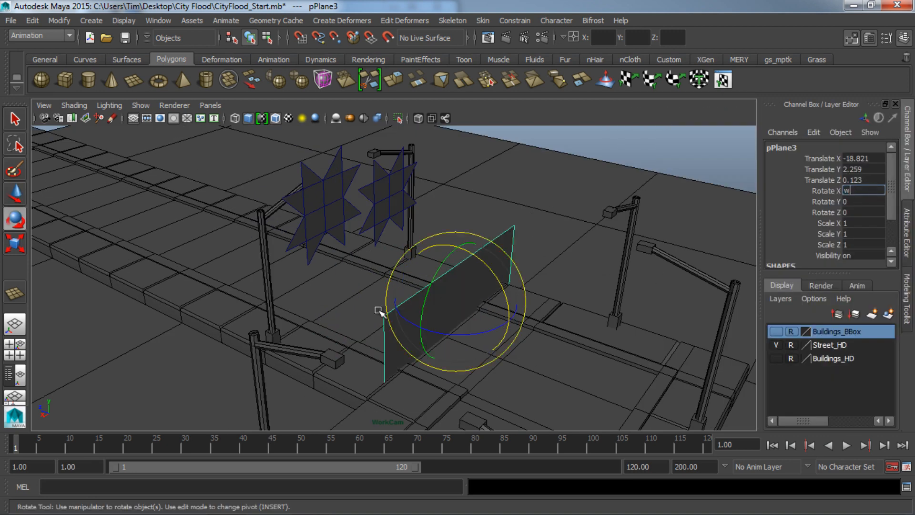
Move the upright rectangular plane along the street toward the stars, to about Z 4.63
left_click_drag(378, 310, 447, 337, "alt")
key("w")
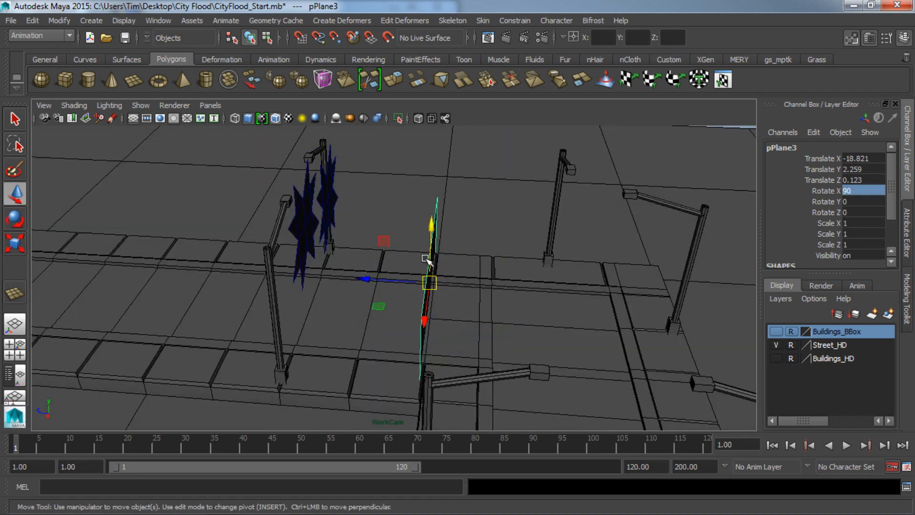
left_click_drag(378, 283, 274, 272)
middle_click_drag(274, 272, 346, 296, "alt")
left_click_drag(346, 297, 282, 310, "alt")
left_click_drag(472, 296, 474, 289, "alt")
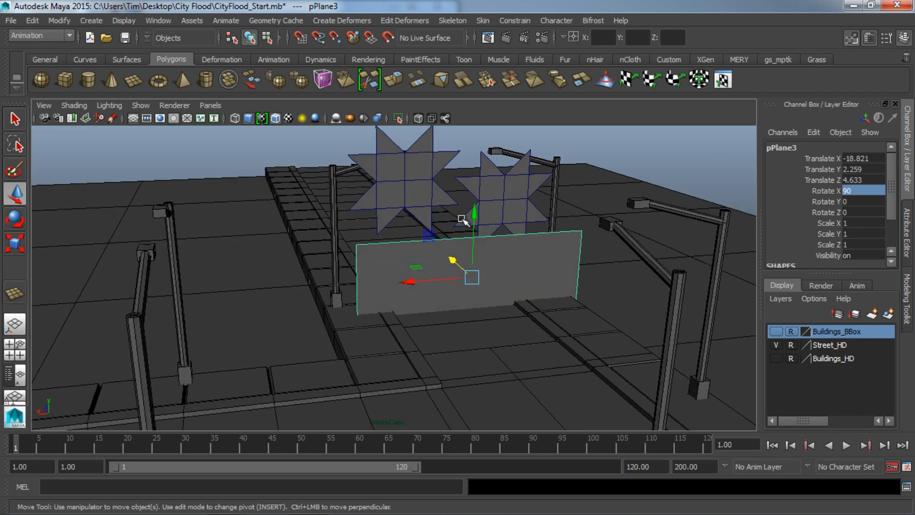
Scale the rectangular plane to about 0.726 in Z and adjust its position to about X -18.6, Y 2.29
key("r")
left_click_drag(470, 330, 320, 248)
key("w")
left_click_drag(370, 275, 371, 280)
left_click_drag(344, 303, 538, 242, "alt")
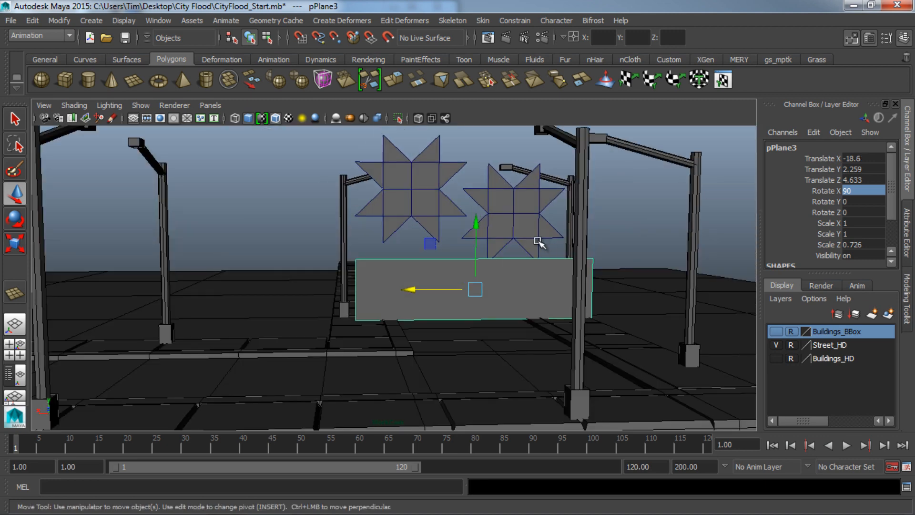
left_click(476, 222)
Raise both stars together so the larger sits at about Y 7.72 and the smaller at about Y 6.62, then clear the selection
left_click(490, 188)
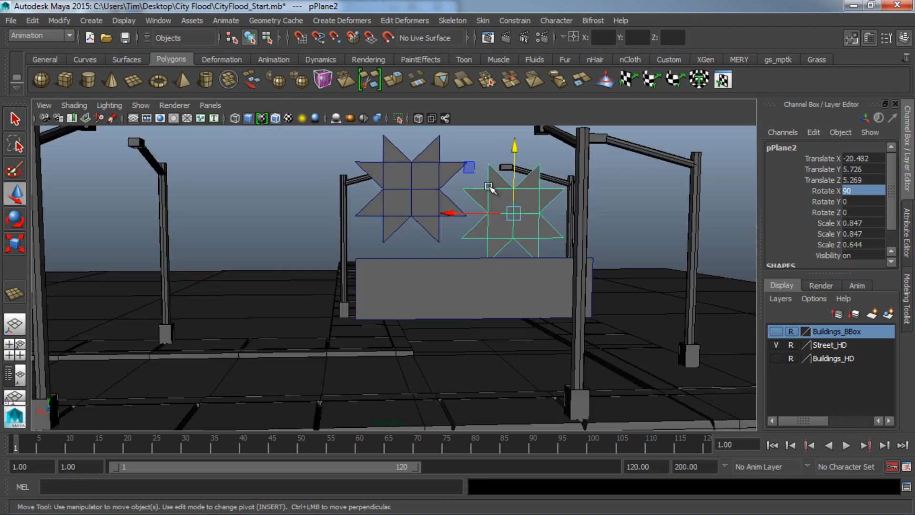
left_click(420, 177)
left_click(505, 210, "shift")
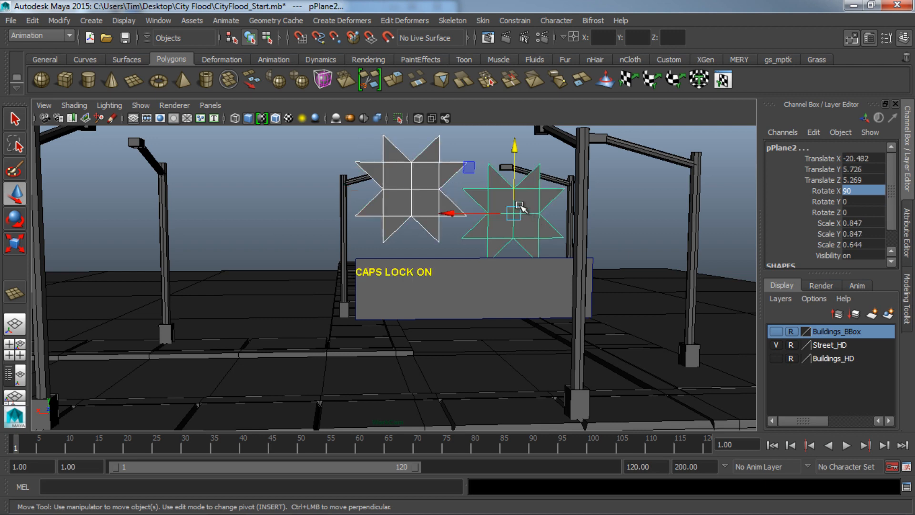
left_click_drag(517, 147, 514, 138)
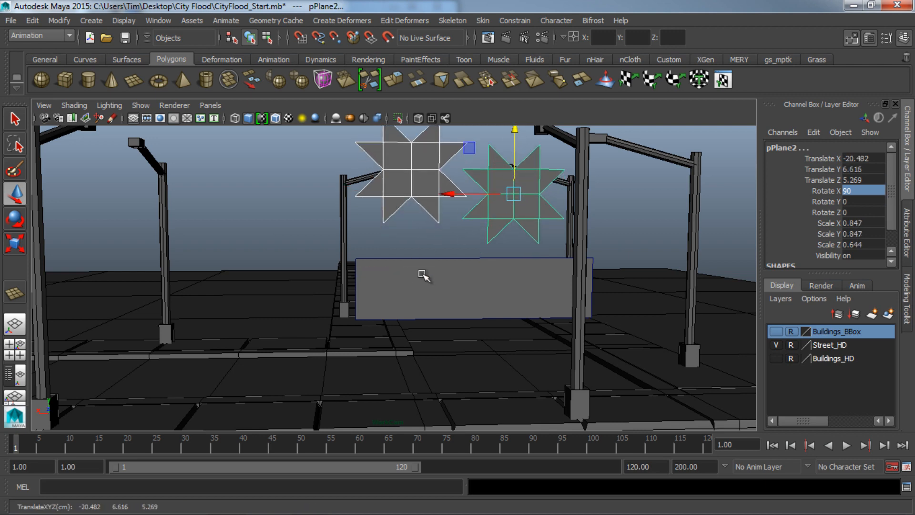
left_click_drag(423, 273, 417, 239, "alt")
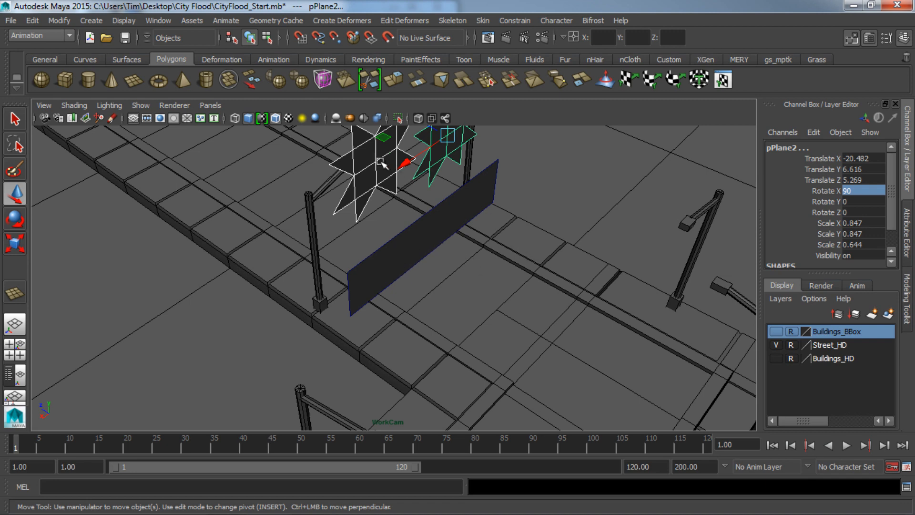
left_click_drag(517, 365, 537, 196, "alt")
left_click(538, 196)
Select both stars and the rectangular plane together
left_click_drag(373, 321, 364, 244, "alt")
left_click(365, 244)
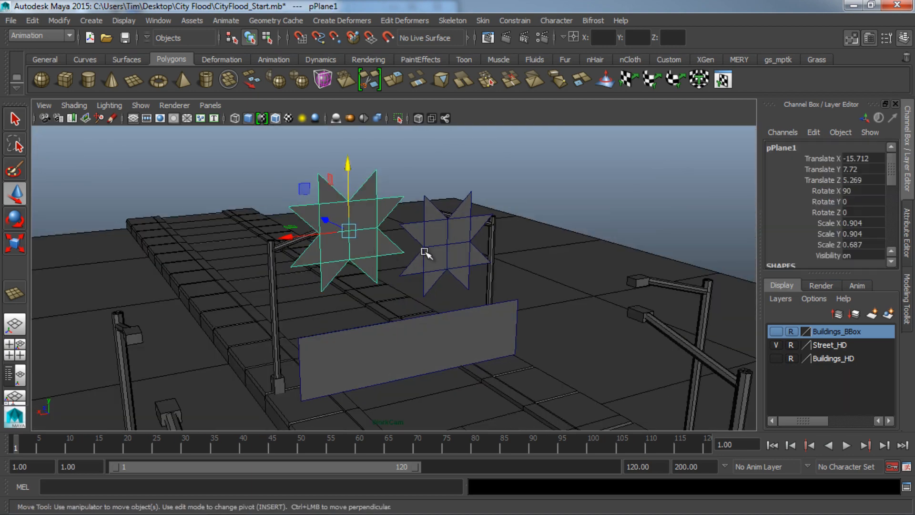
key("q")
left_click(445, 257, "shift")
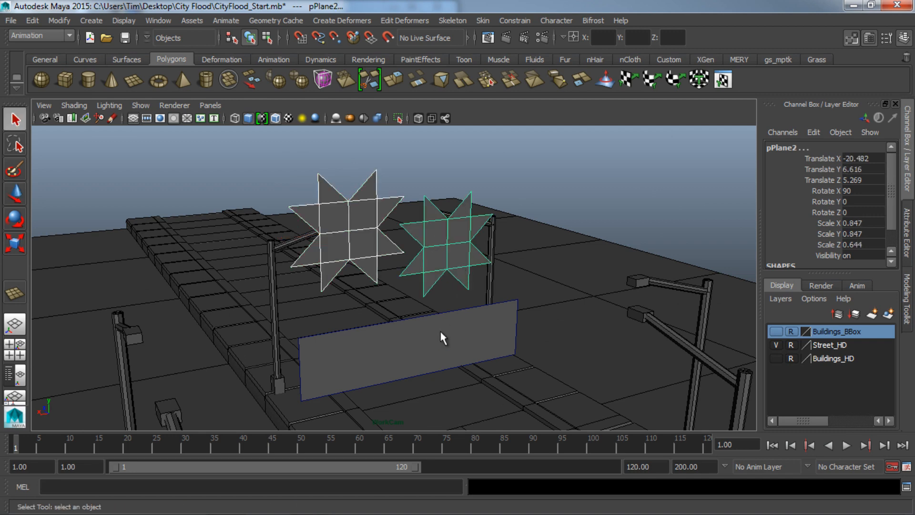
left_click(442, 338)
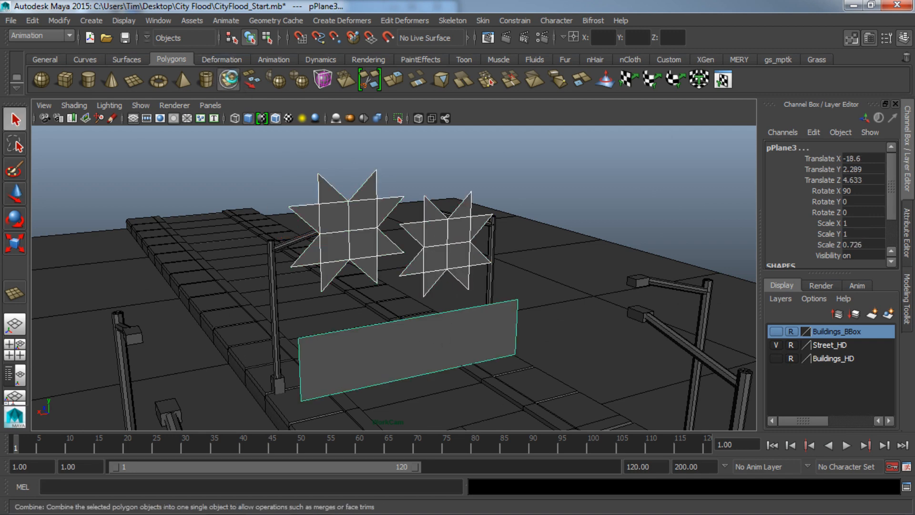
Combine the two stars and the rectangular plane into one mesh and centre its pivot
left_click(250, 82)
key("w")
key("f")
left_click_drag(329, 234, 257, 239, "alt")
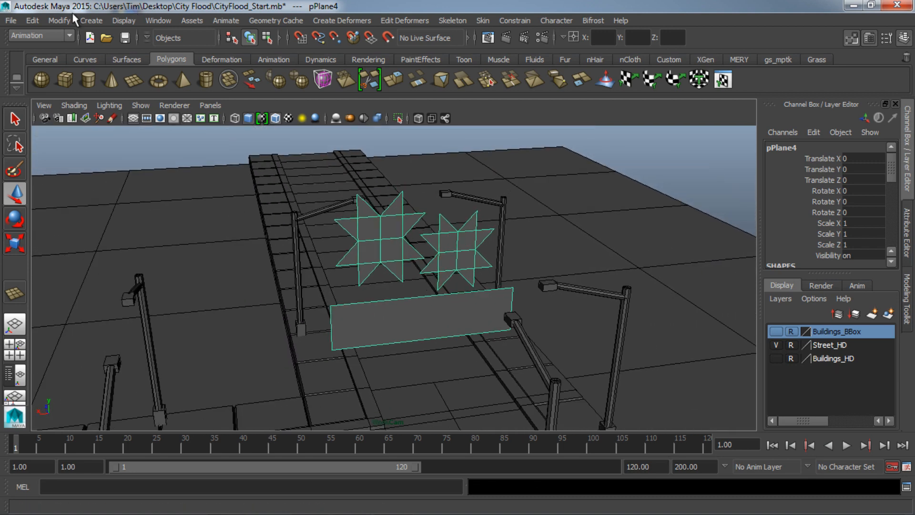
left_click(64, 24)
left_click(98, 146)
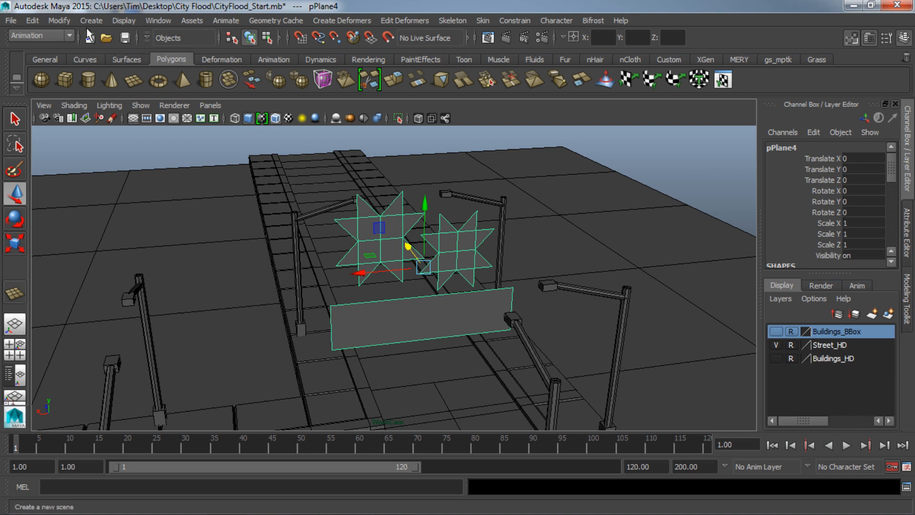
Delete the combined mesh's construction history and clear the selection
left_click(34, 21)
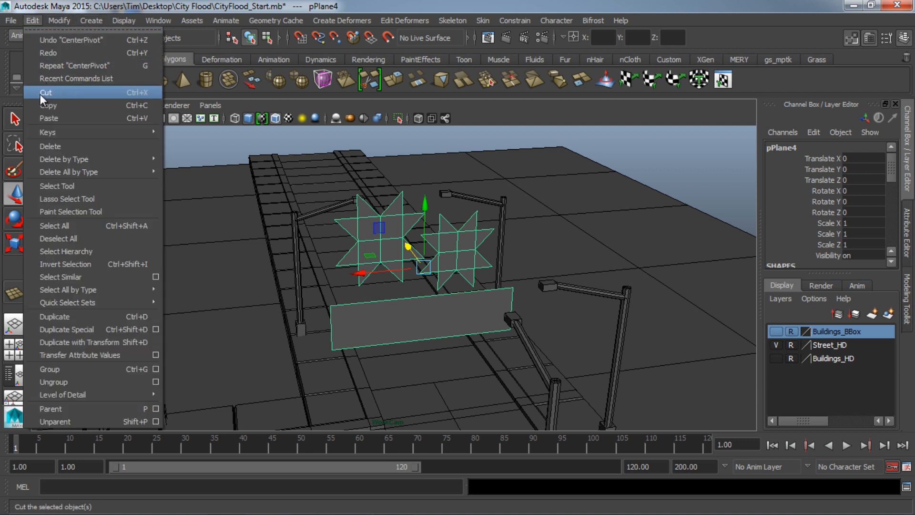
mouse_move(72, 160)
left_click(174, 165)
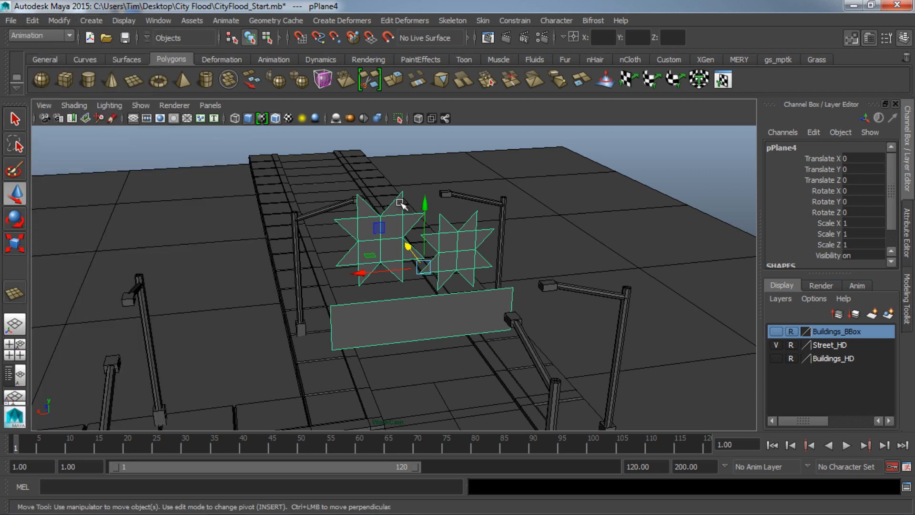
left_click(398, 144)
Examine the combined emitter planes from the side and front to check their thickness
left_click_drag(354, 230, 394, 301, "alt")
left_click(385, 240)
key("q")
right_click_drag(409, 344, 502, 331, "alt")
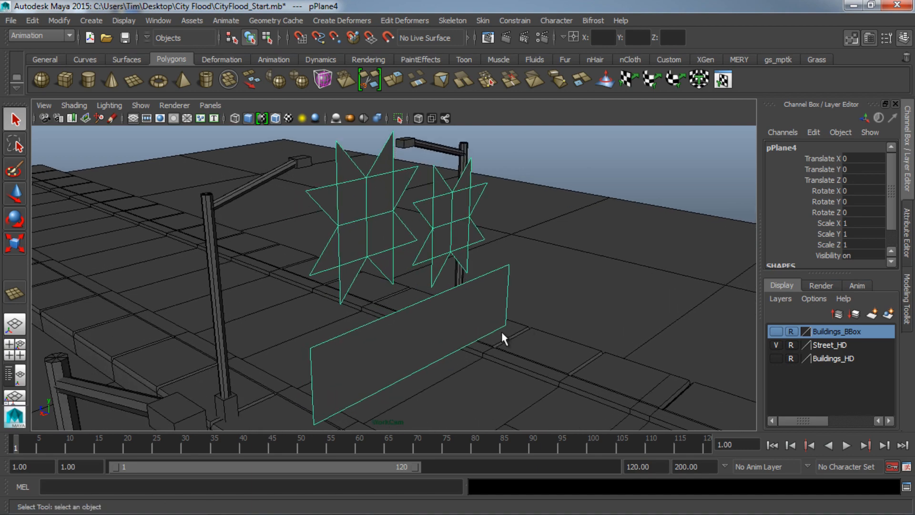
left_click_drag(503, 319, 411, 316, "alt")
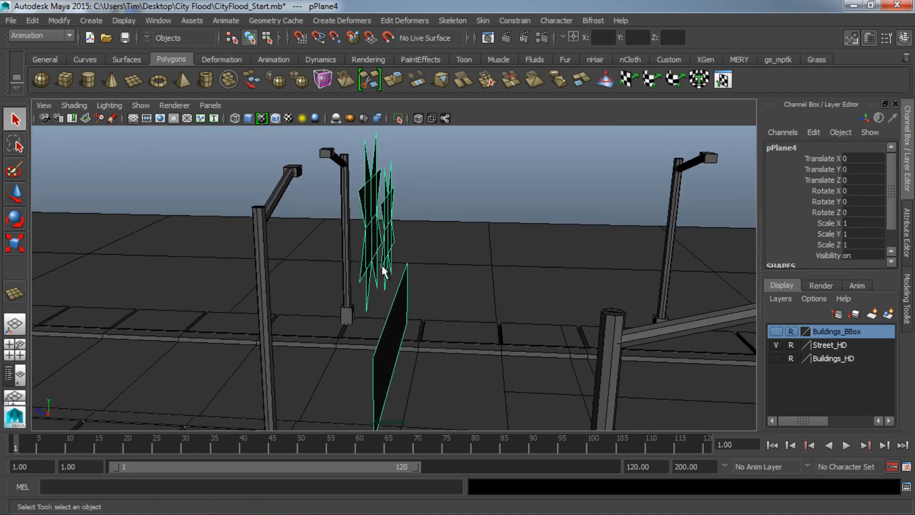
left_click_drag(388, 275, 420, 289, "alt")
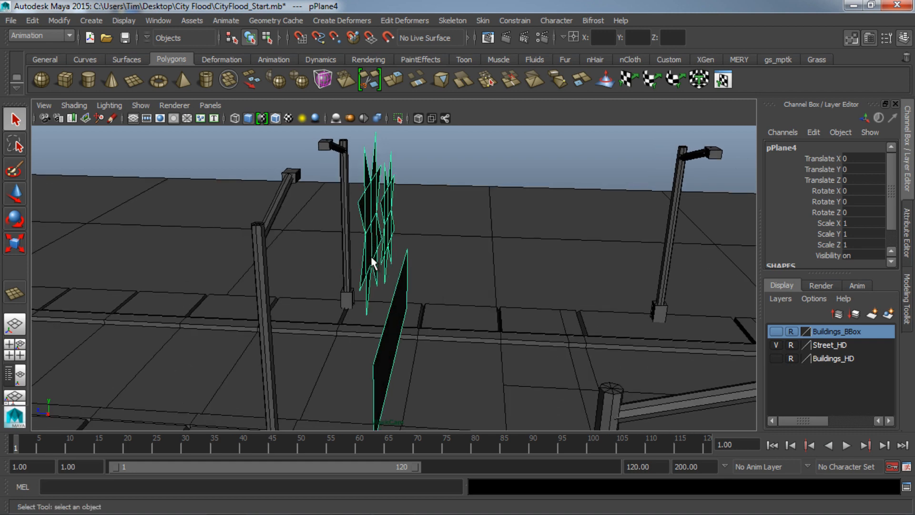
left_click_drag(373, 263, 358, 291, "alt")
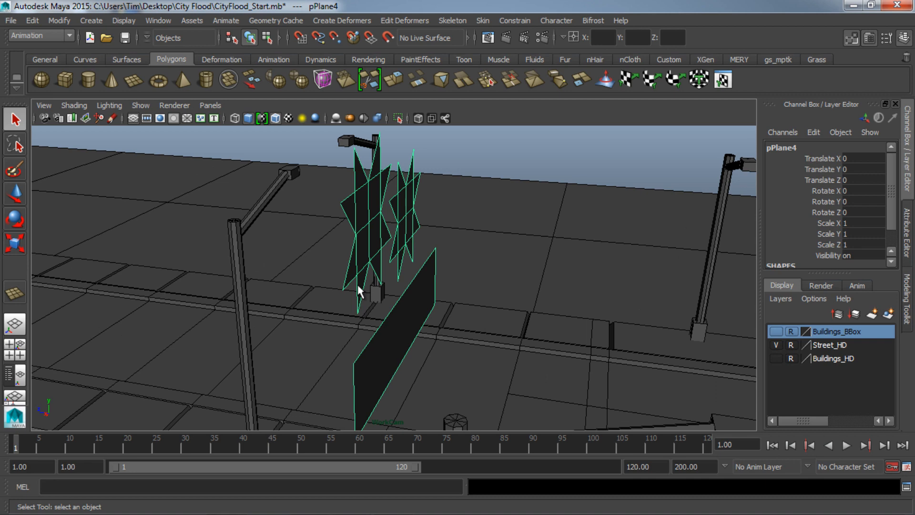
left_click_drag(357, 284, 313, 203, "alt")
Extrude all faces of the combined mesh by about 1.38 in local Z to give the shapes thickness
right_click(363, 227)
left_click(363, 241)
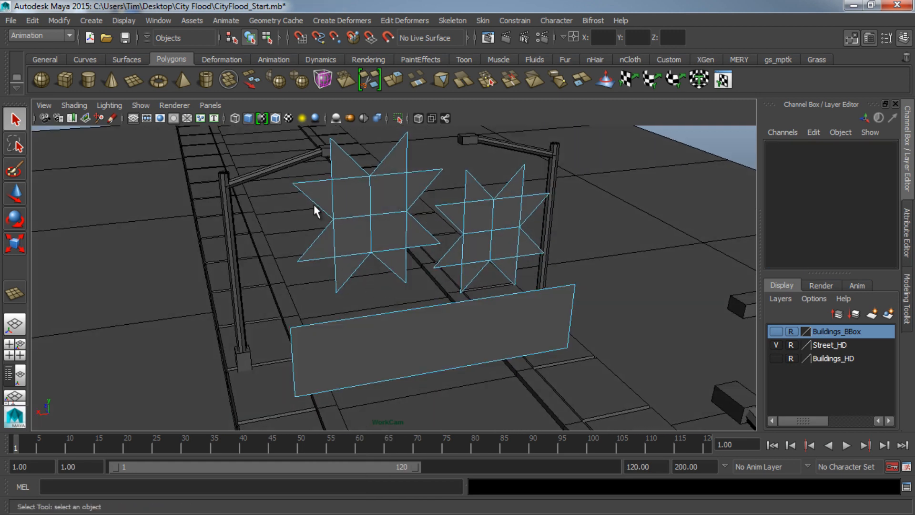
mouse_move(596, 369)
left_mouse_down()
mouse_move(579, 354)
mouse_move(613, 372)
mouse_move(677, 343)
left_mouse_up()
left_click(908, 299)
left_click(778, 366)
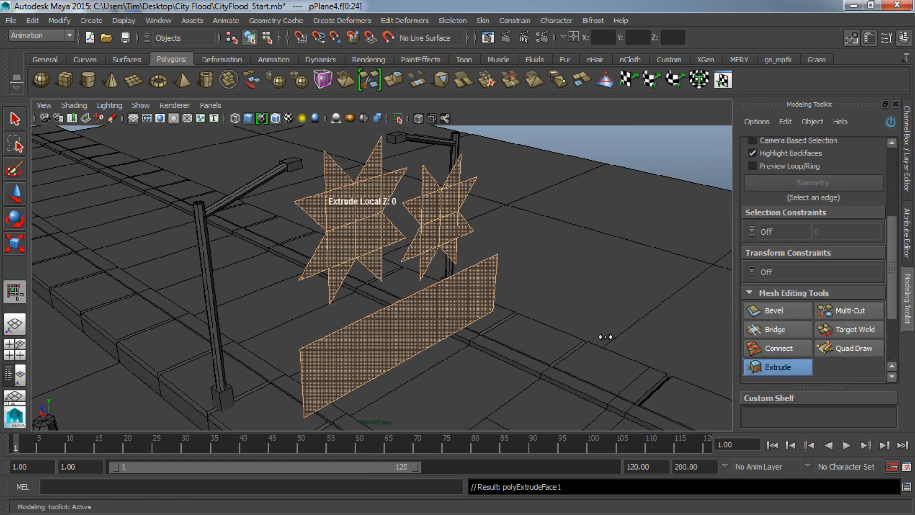
left_click_drag(372, 224, 463, 273)
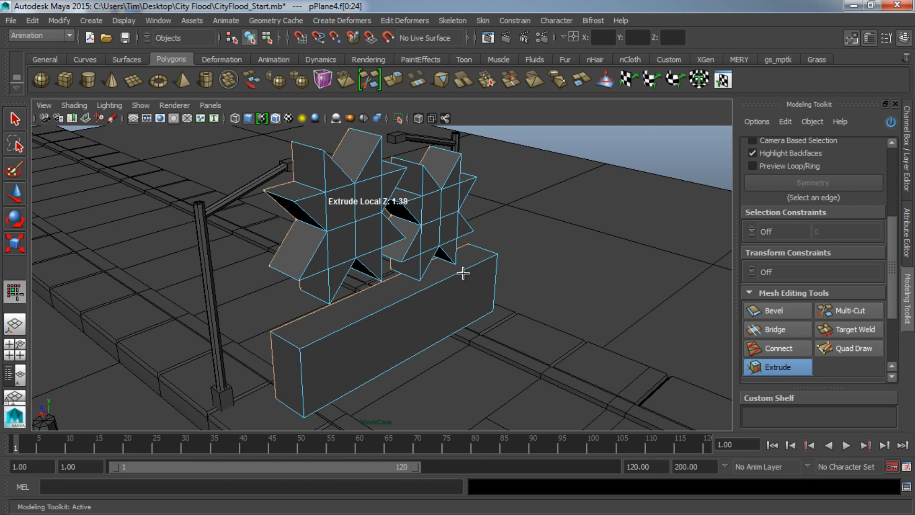
left_click(15, 119)
Return from the extruded mesh to a wider view of the street and hide the Modeling Toolkit
left_click_drag(239, 214, 359, 215, "alt")
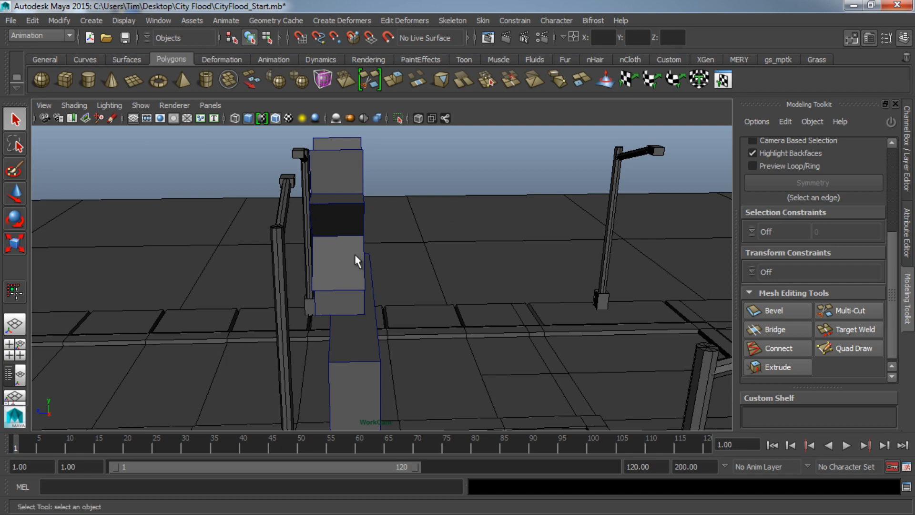
left_click_drag(354, 255, 355, 282, "alt")
right_click_drag(355, 281, 409, 319, "alt")
left_click_drag(409, 318, 466, 350, "alt")
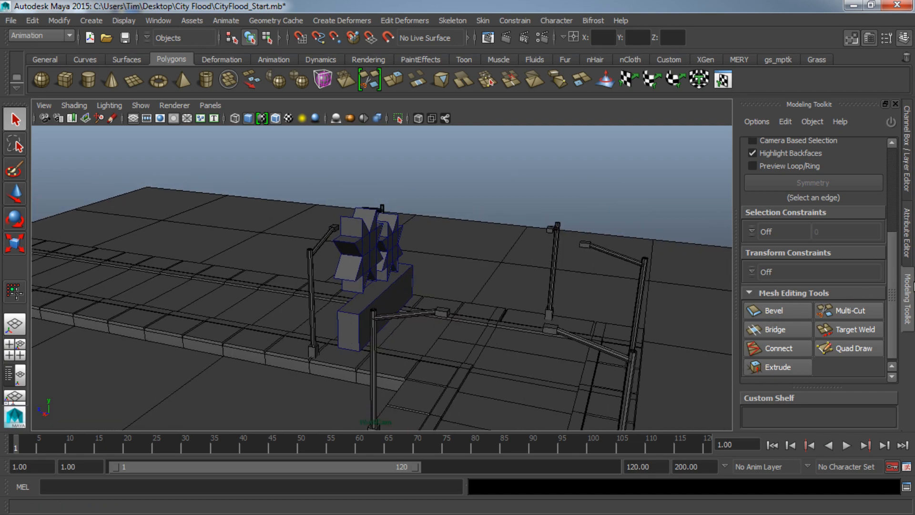
left_click(911, 292)
Select the extruded star and block mesh and create a Bifrost liquid from it
left_click_drag(783, 296, 443, 235, "alt")
left_click(444, 235)
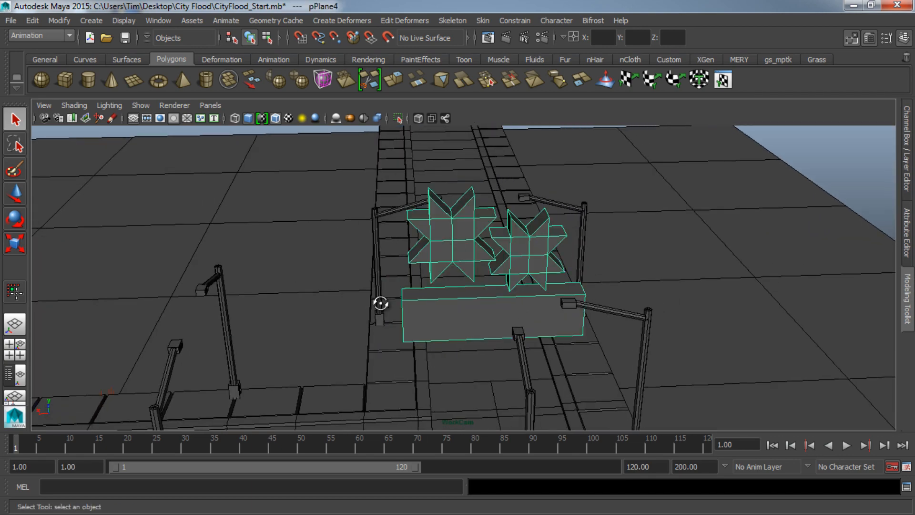
mouse_move(381, 303)
left_mouse_down("alt")
mouse_move(482, 309)
mouse_move(367, 300)
left_mouse_up("alt")
right_click_drag(367, 300, 564, 305, "alt")
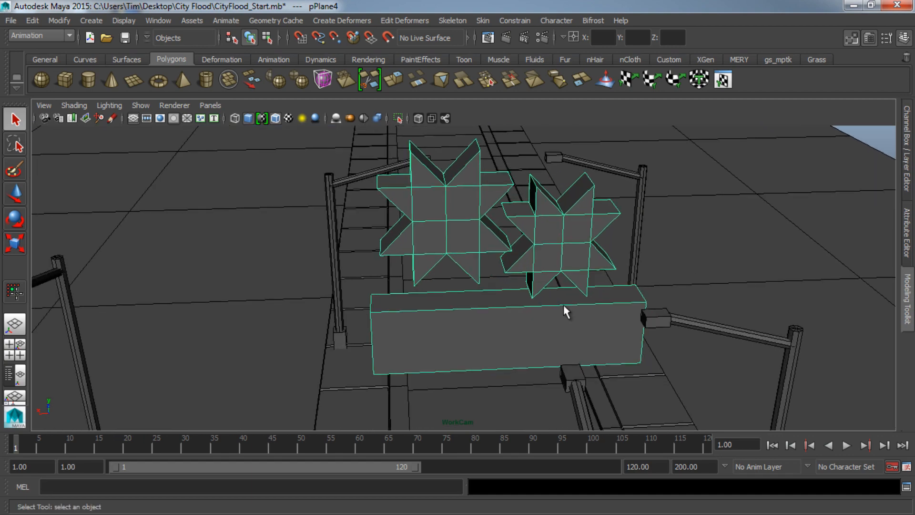
left_click_drag(564, 305, 534, 308, "alt")
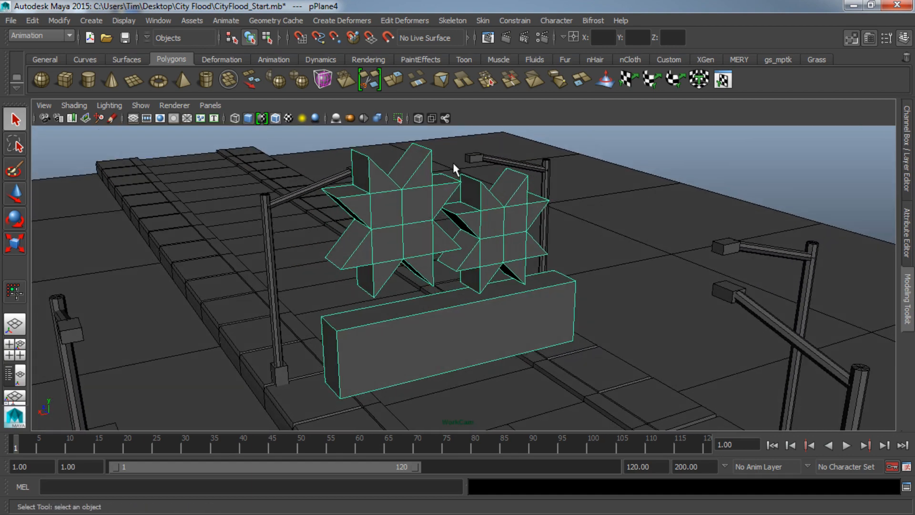
left_click(593, 20)
left_click(607, 37)
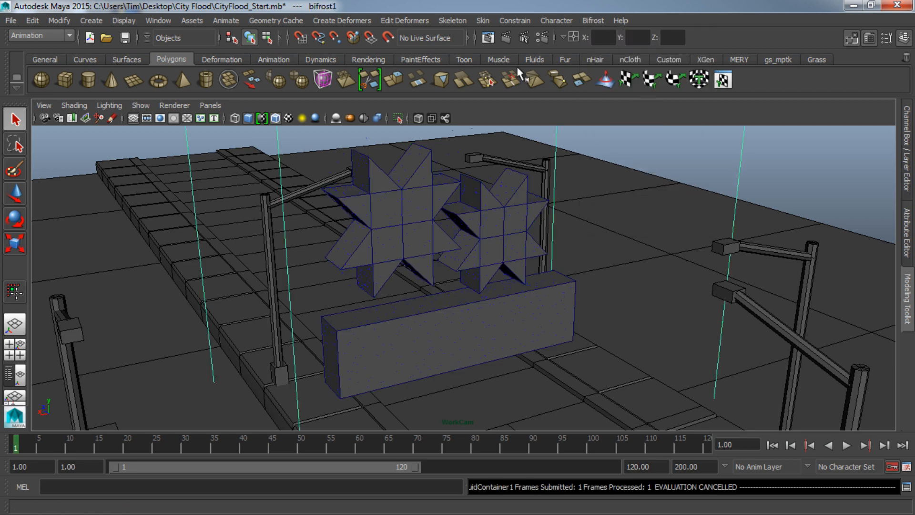
Examine the liquid particles around the stars and block and the extents of the Bifrost container
right_click_drag(329, 220, 484, 242, "alt")
left_click_drag(484, 241, 444, 241, "alt")
middle_click_drag(445, 241, 539, 331, "alt")
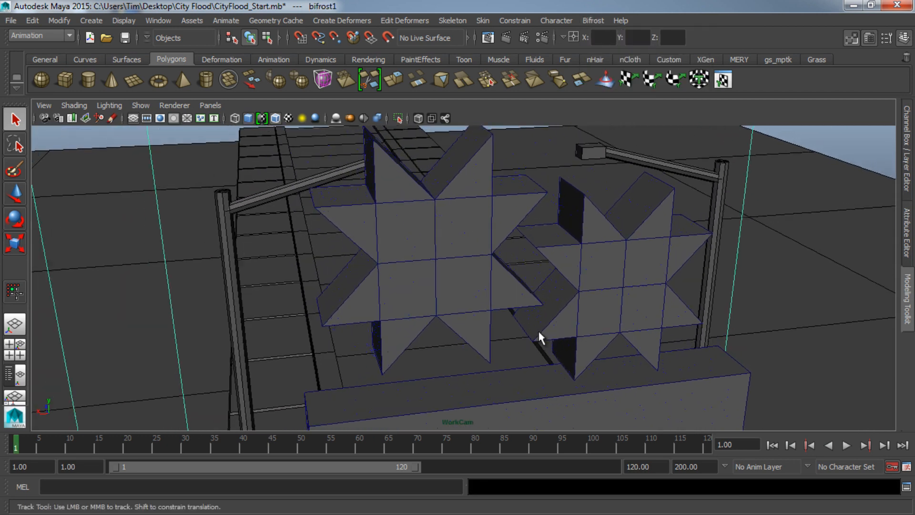
left_click_drag(538, 338, 511, 317, "alt")
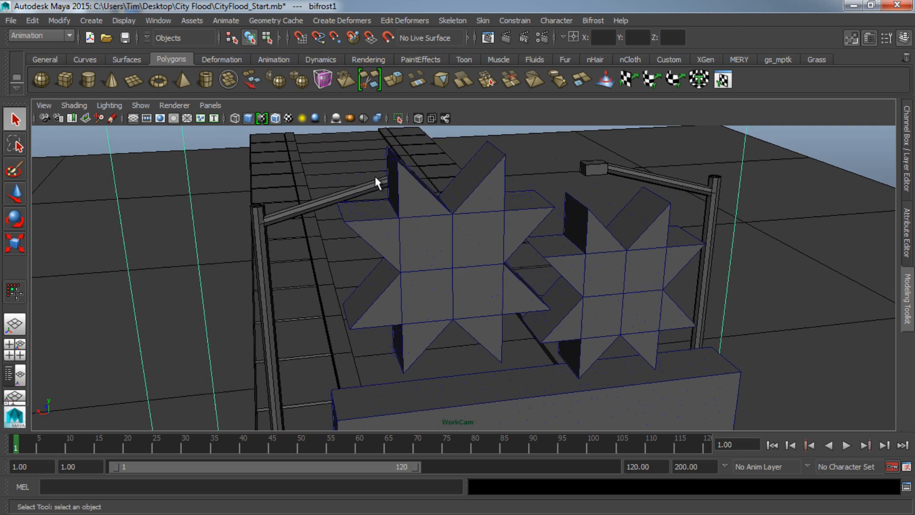
right_click_drag(652, 269, 468, 267, "alt")
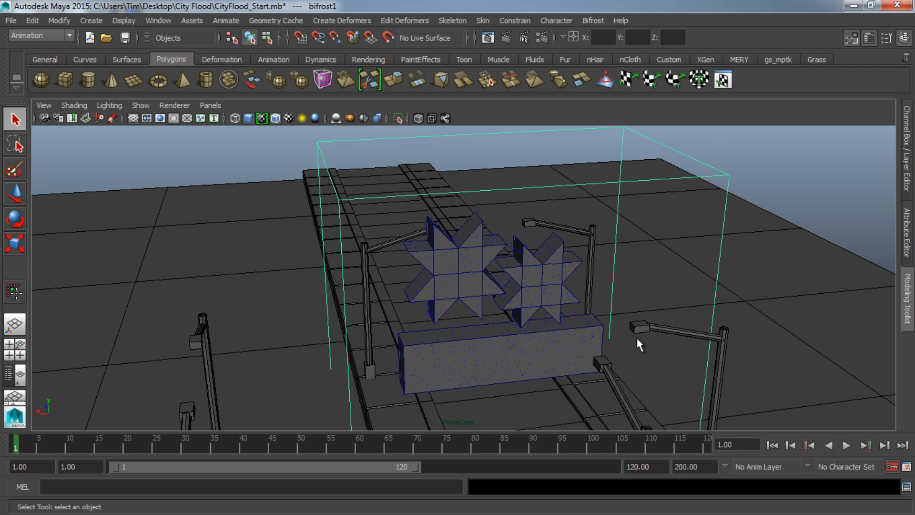
left_click_drag(638, 341, 555, 293, "alt")
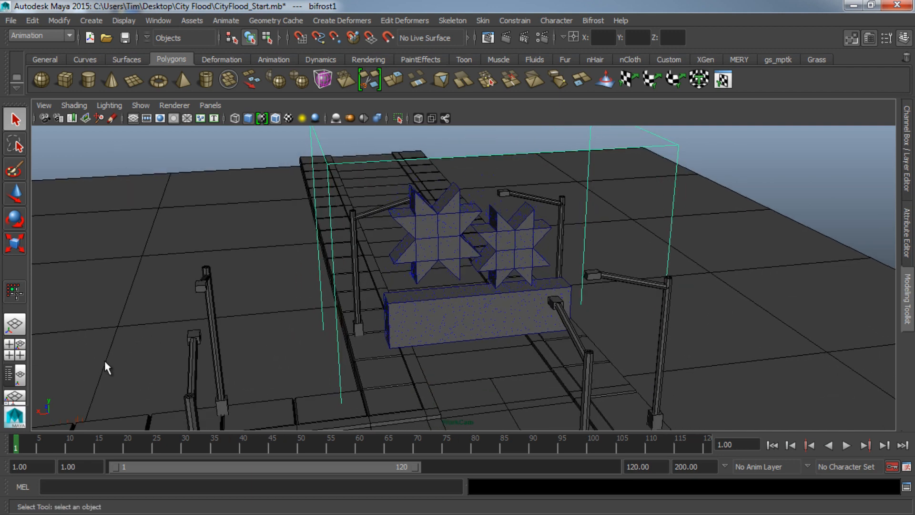
Show the Outliner beside a narrowed viewport and look through the WorkCam camera
left_click(16, 375)
left_click_drag(206, 253, 160, 253)
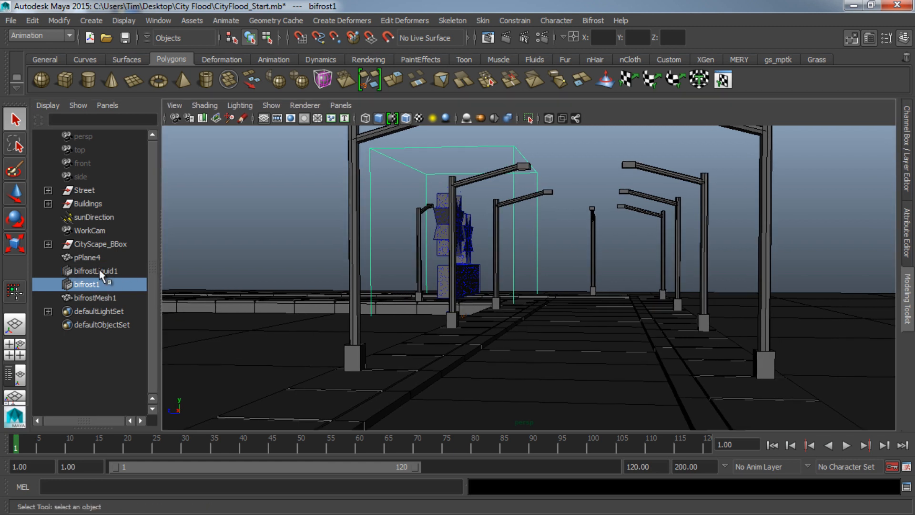
left_click(341, 105)
mouse_move(381, 118)
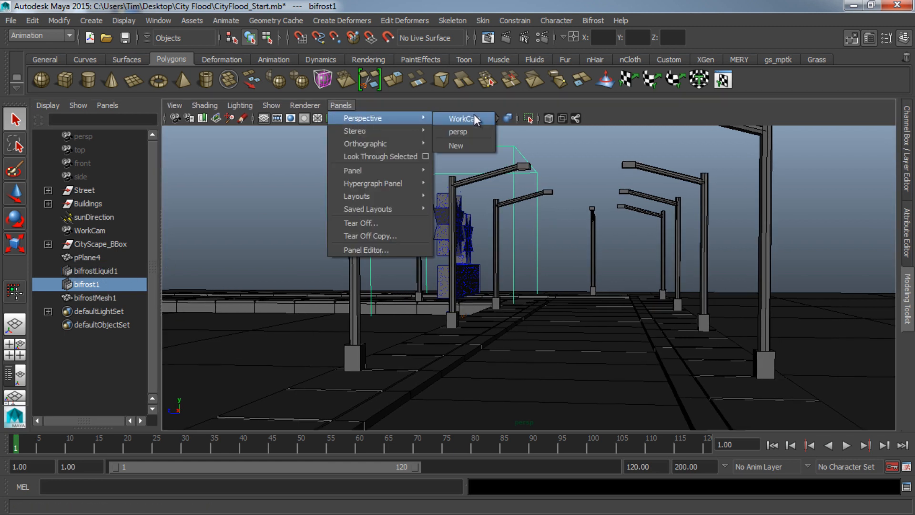
left_click(476, 119)
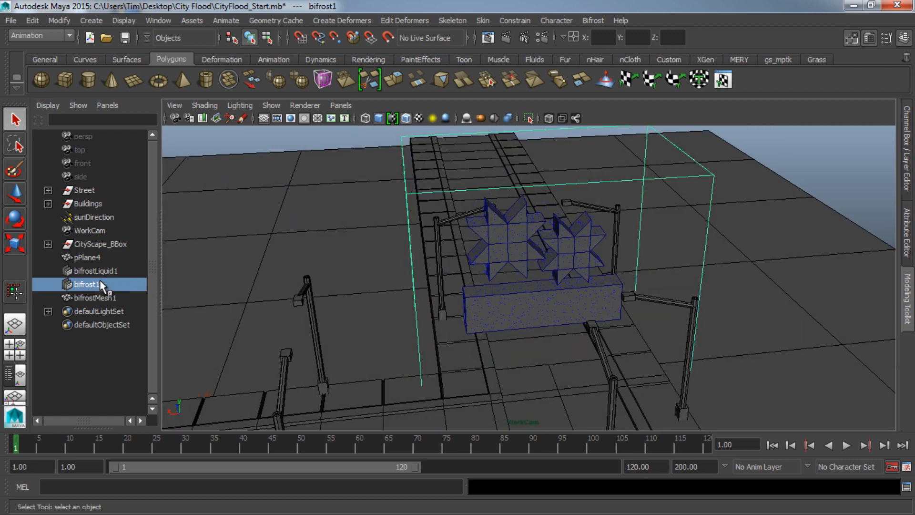
Rename the combined emitter mesh pPlane4 to MeshLiquid and hide its attributes
mouse_move(491, 282)
left_mouse_down("alt")
mouse_move(537, 274)
mouse_move(499, 268)
mouse_move(506, 285)
left_mouse_up("alt")
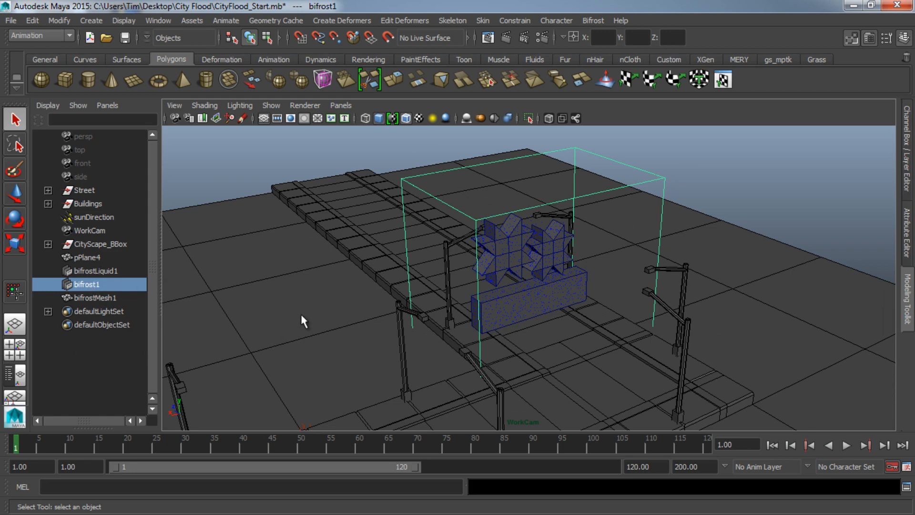
left_click_drag(410, 302, 570, 310, "alt")
left_click(88, 257)
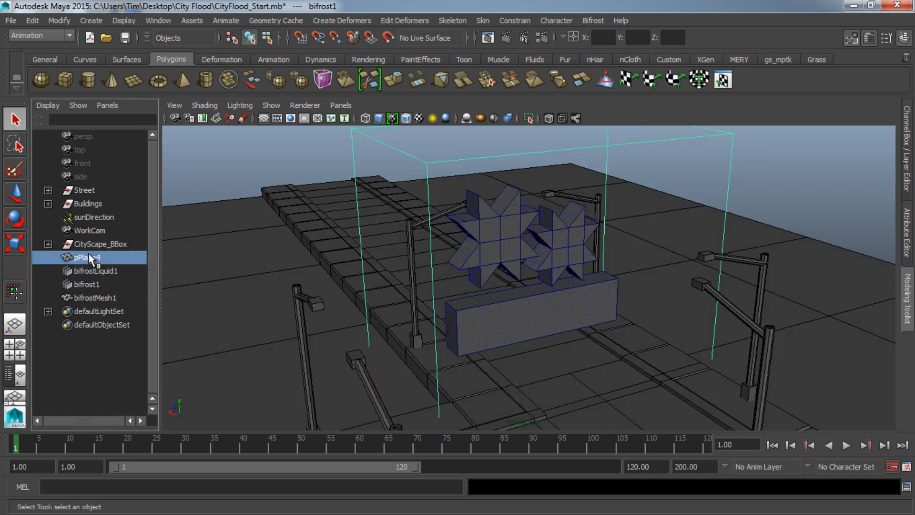
left_click(909, 223)
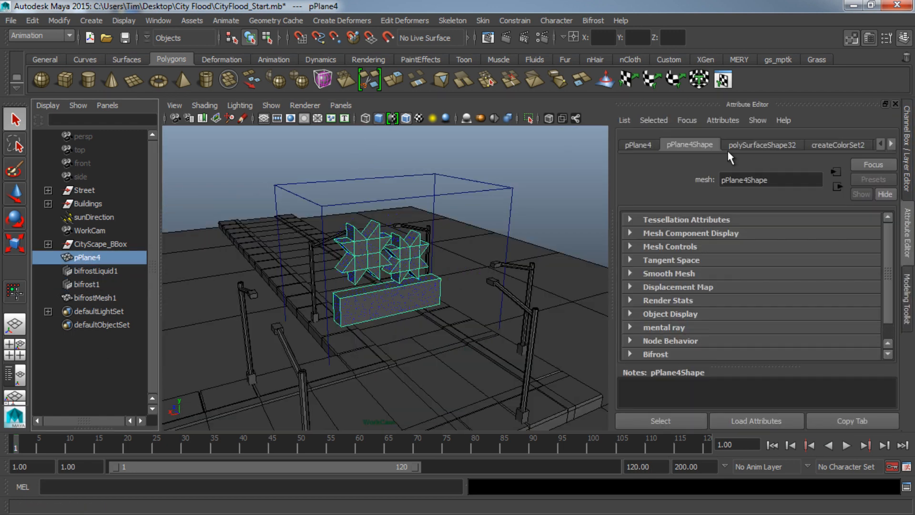
left_click(639, 145)
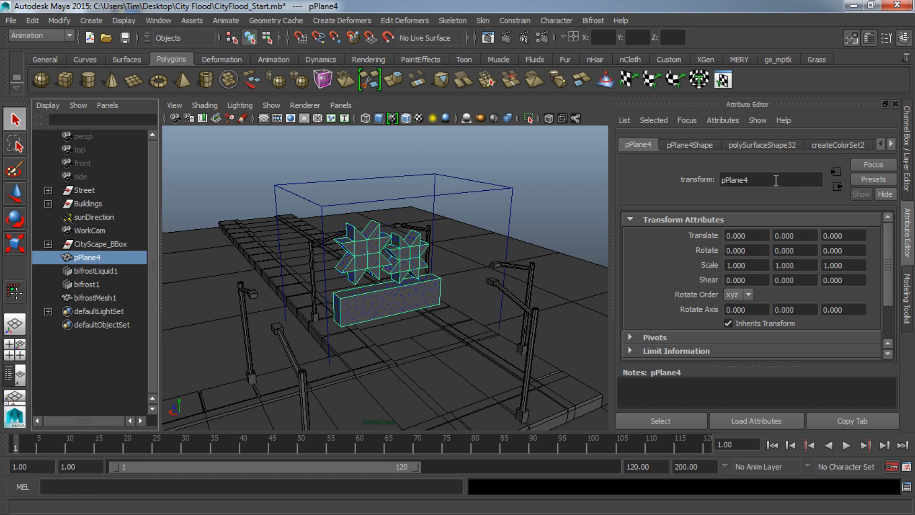
left_click(777, 181)
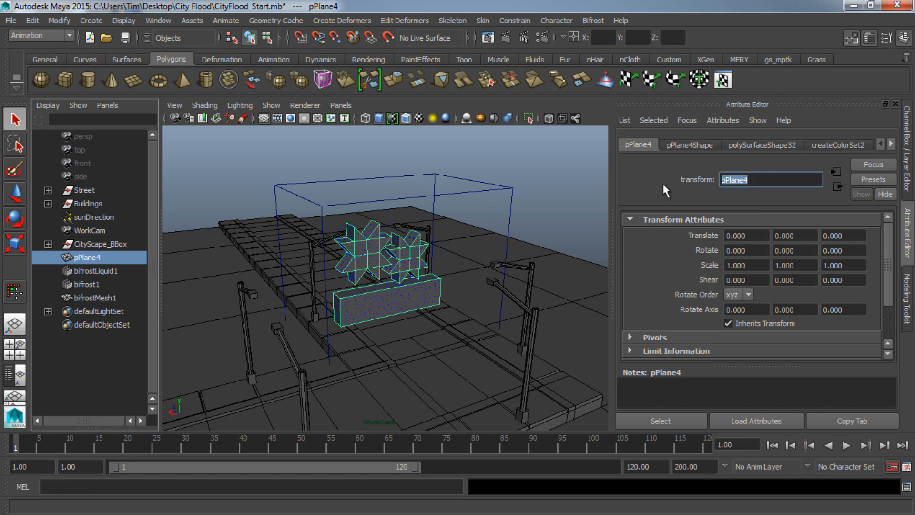
type("MeshLiquid")
key("Return")
left_click(908, 258)
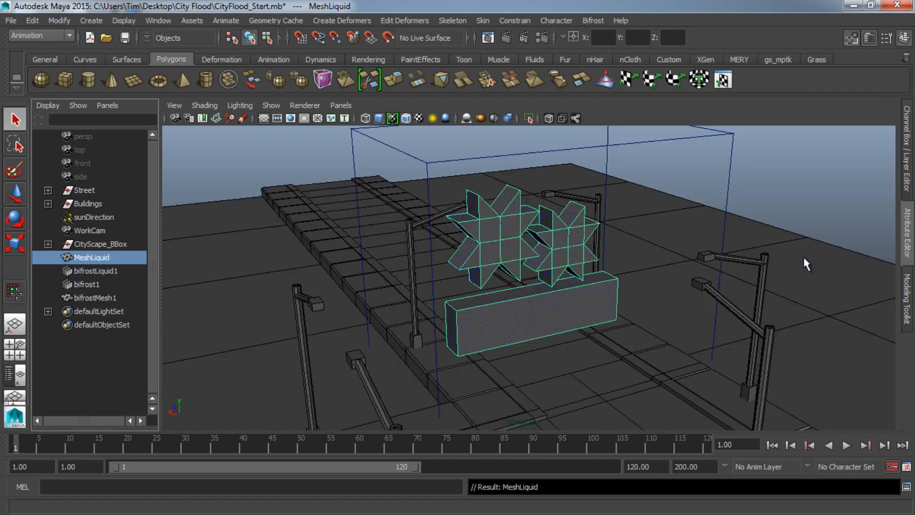
Play the simulation in a full-width viewport up to about frame 39, and select the bifrost1 container
left_click_drag(721, 239, 640, 300, "alt")
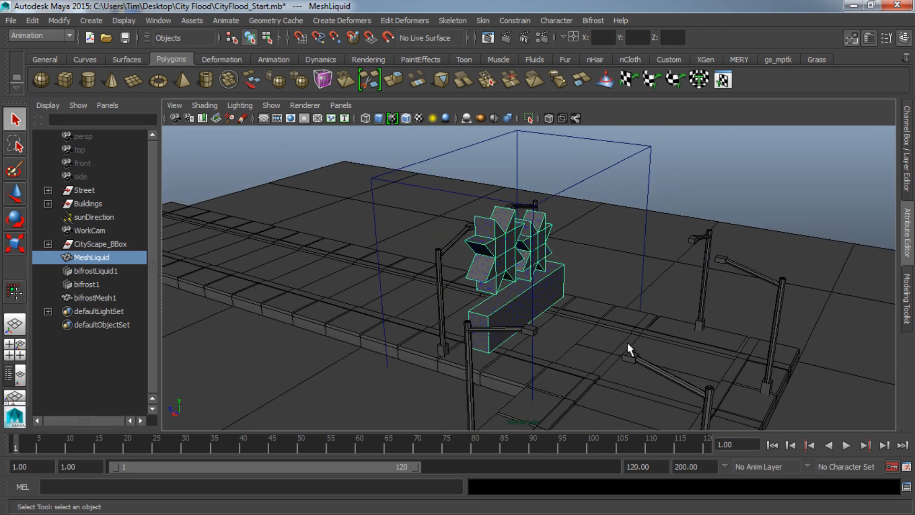
key("space")
scroll(804, 383, "down", 3)
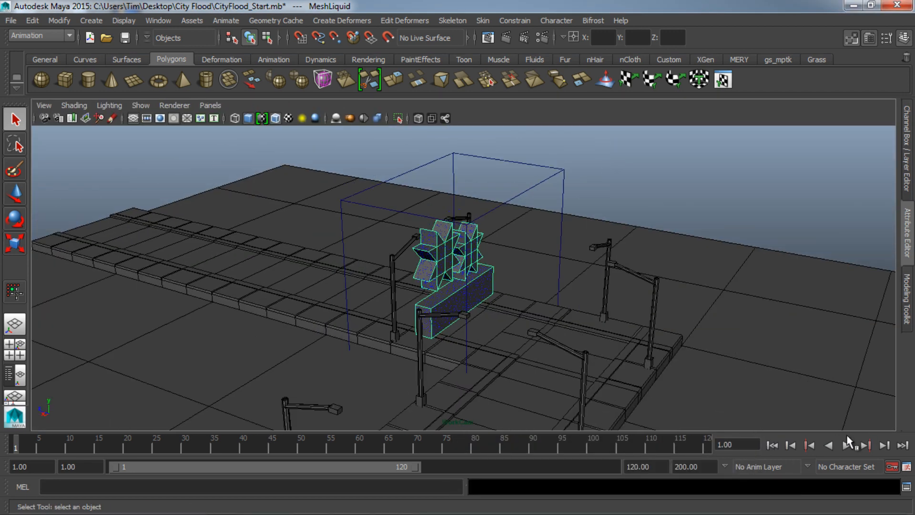
left_click(847, 445)
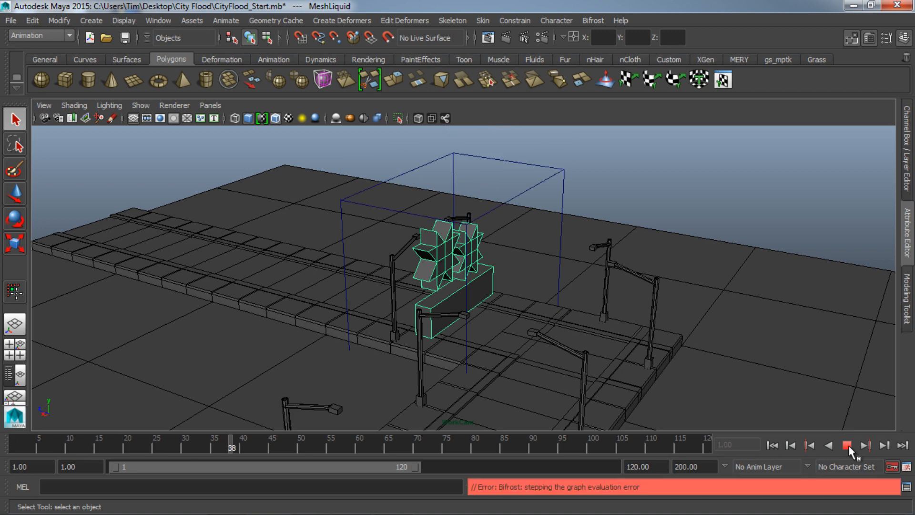
left_click(847, 446)
left_click_drag(528, 374, 586, 367, "alt")
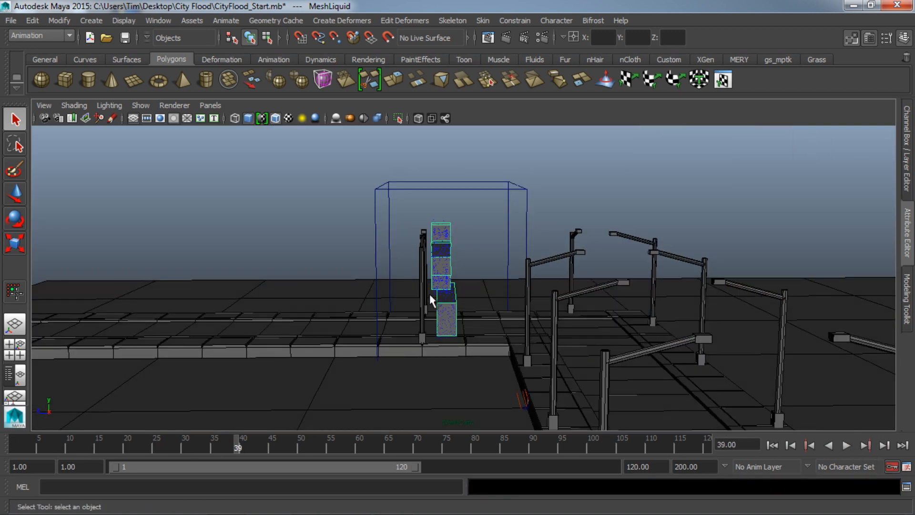
left_click(405, 188)
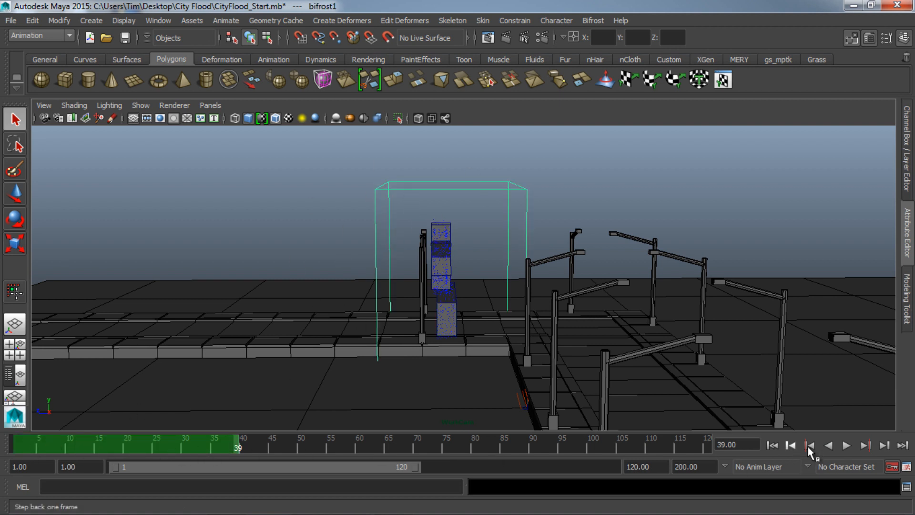
Play the liquid simulation on to about frame 64 and inspect the stars and block from the street side
left_click(847, 445)
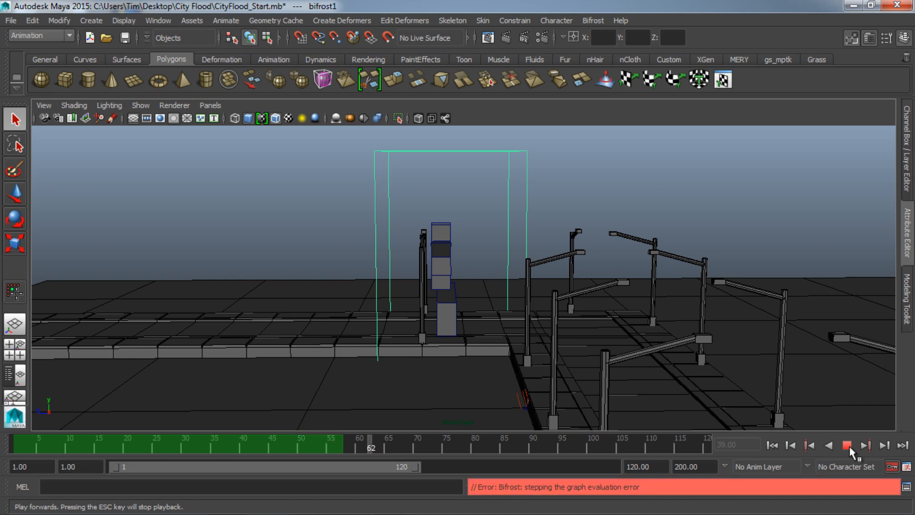
left_click(848, 446)
left_click_drag(430, 452, 382, 445)
left_click_drag(503, 399, 632, 355, "alt")
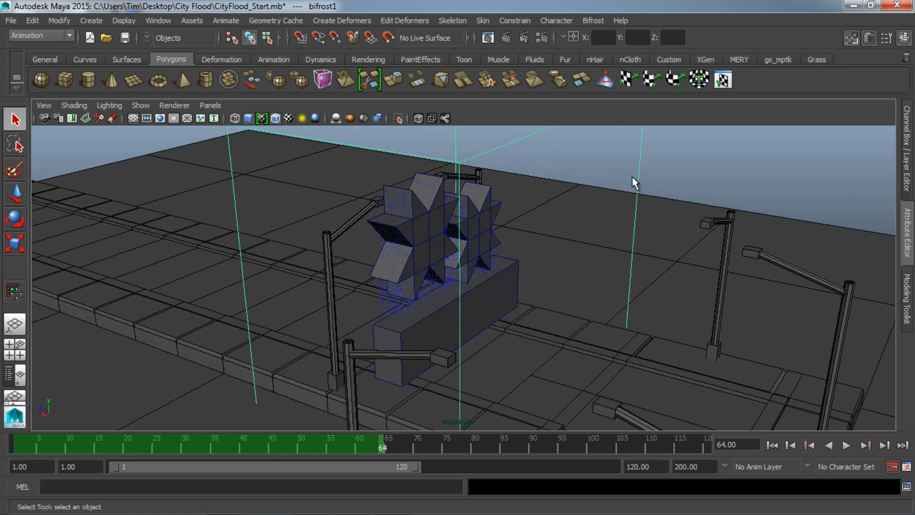
Enable background processing in the Bifrost options and apply it
left_click(598, 22)
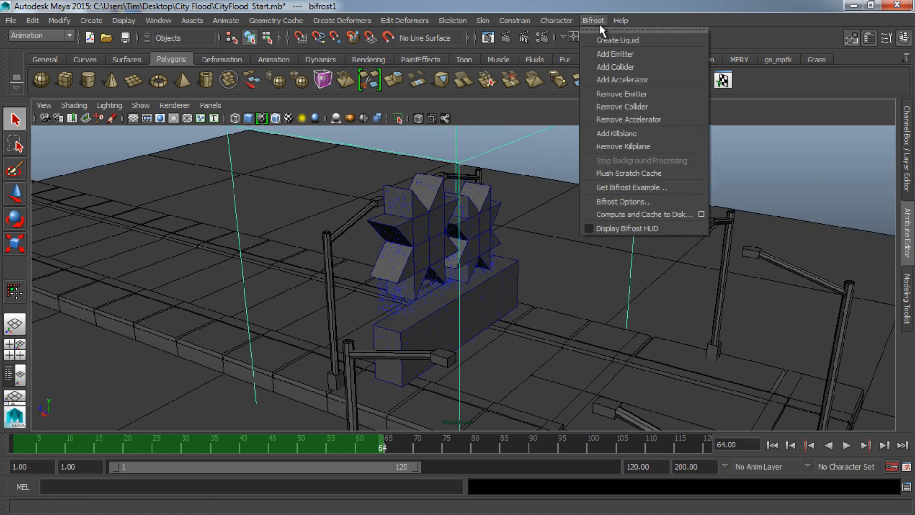
left_click(648, 201)
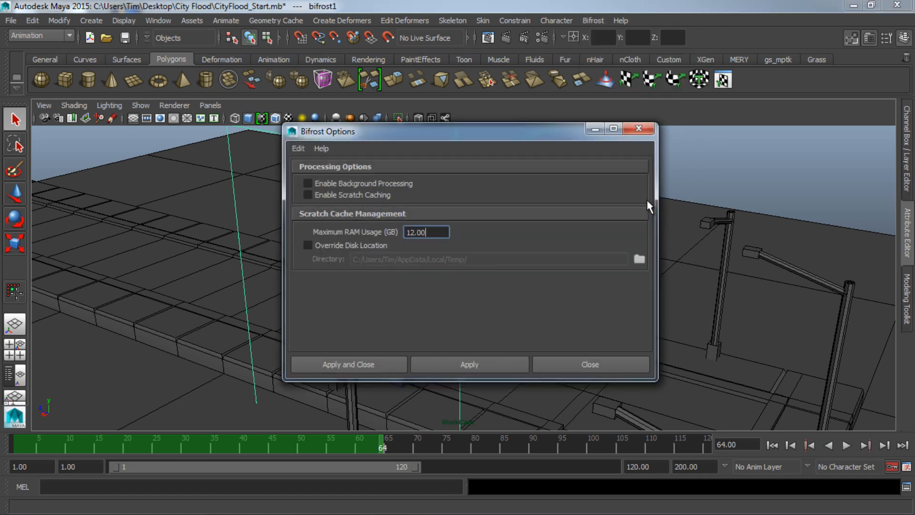
left_click(365, 185)
left_click(377, 363)
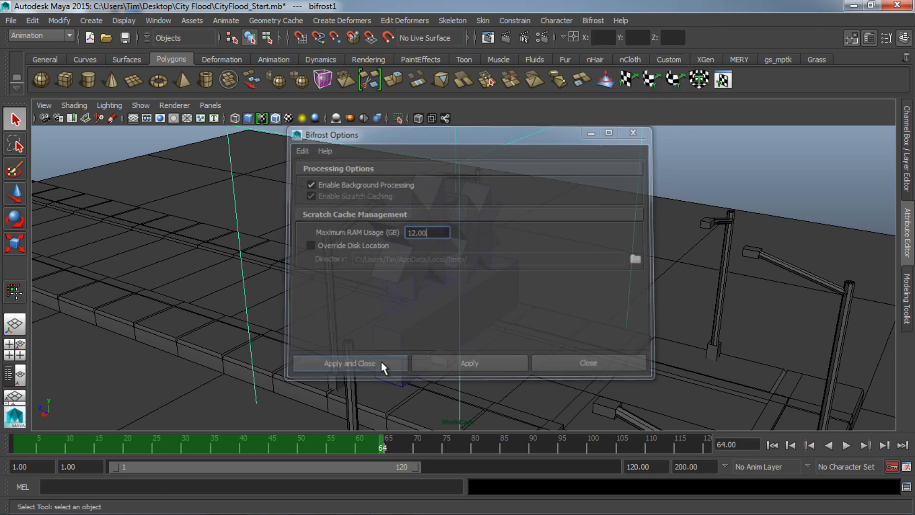
Review the directory, format and time range options for computing and caching Bifrost to disk
left_click(595, 20)
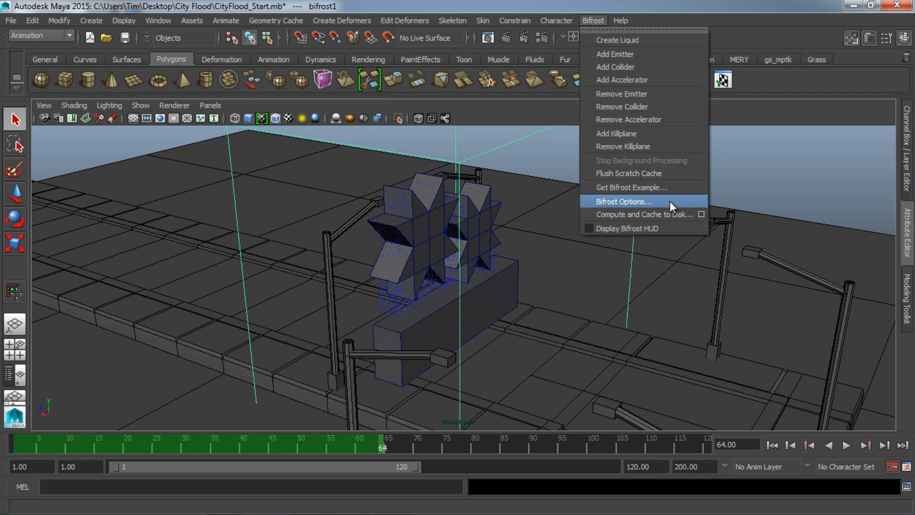
left_click(698, 211)
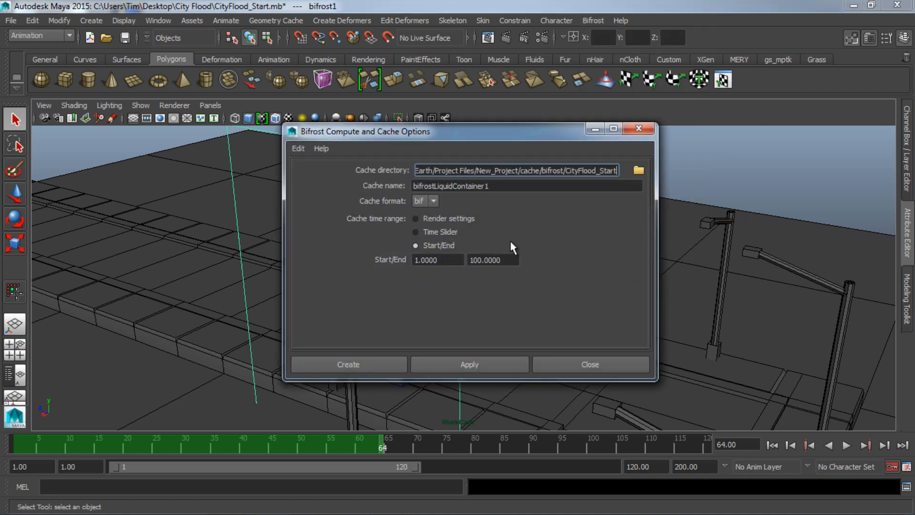
left_click(590, 365)
Play the simulation from frame 1 with background processing running, and stop at frame 55
left_click(847, 446)
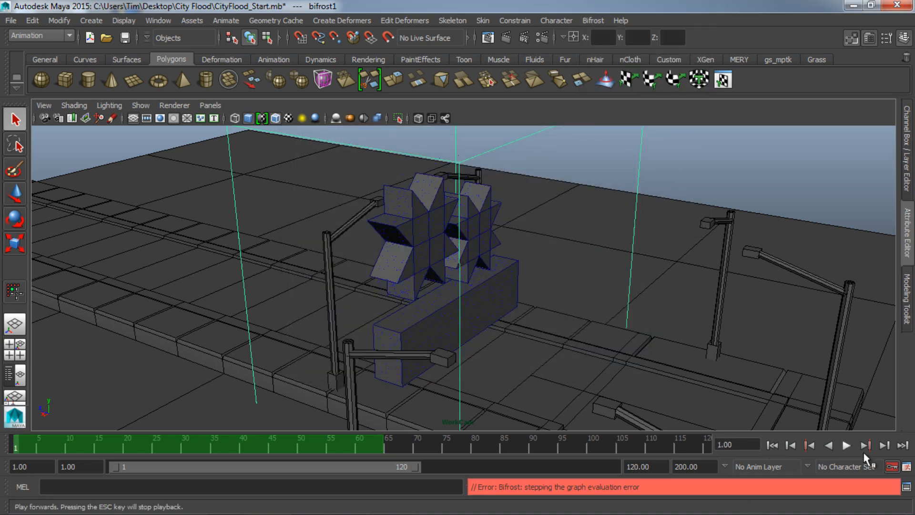
left_click(847, 446)
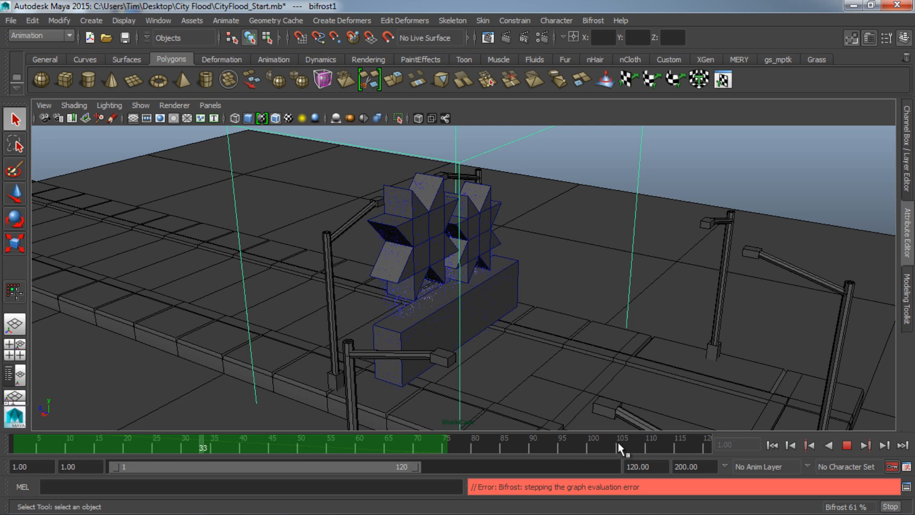
left_click_drag(644, 353, 515, 348, "alt")
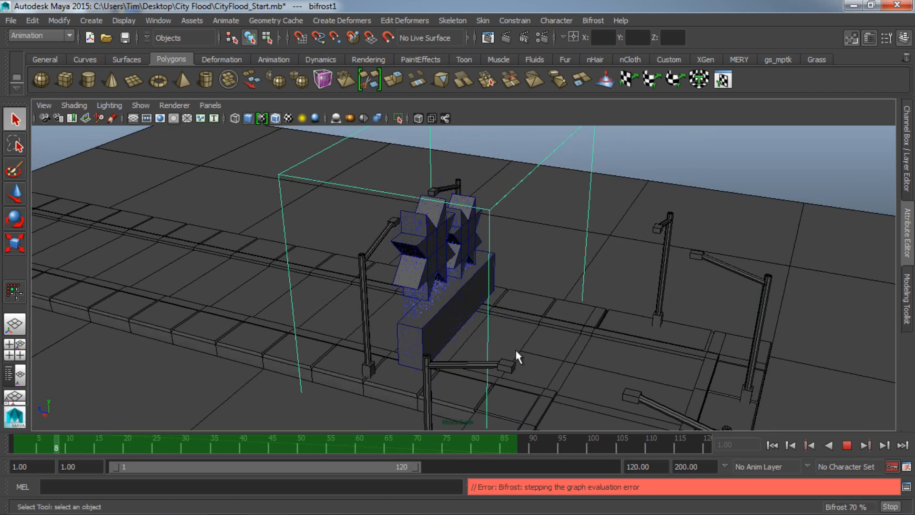
left_click(847, 445)
Examine the liquid at frame 55 around the stars and block, beneath the street, and down to the container's base
left_click_drag(617, 339, 665, 318, "alt")
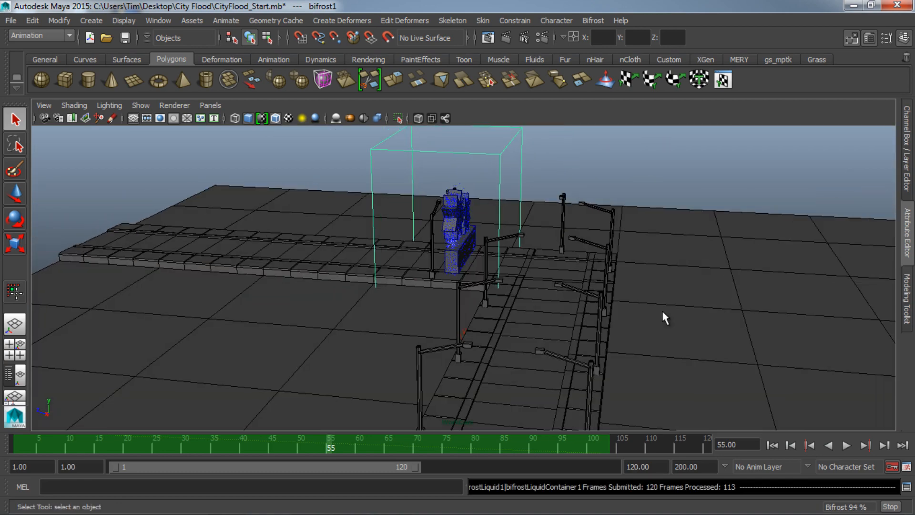
left_click_drag(399, 320, 496, 372, "alt")
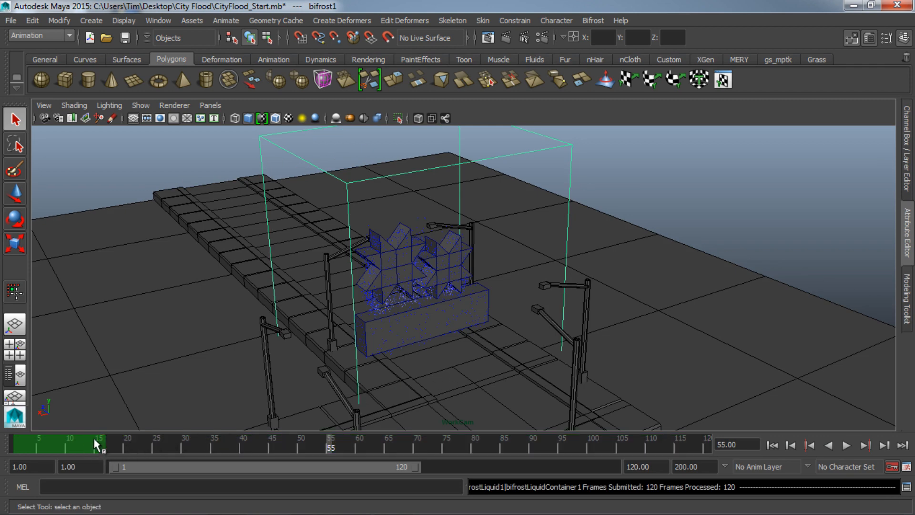
left_click_drag(524, 334, 492, 323, "alt")
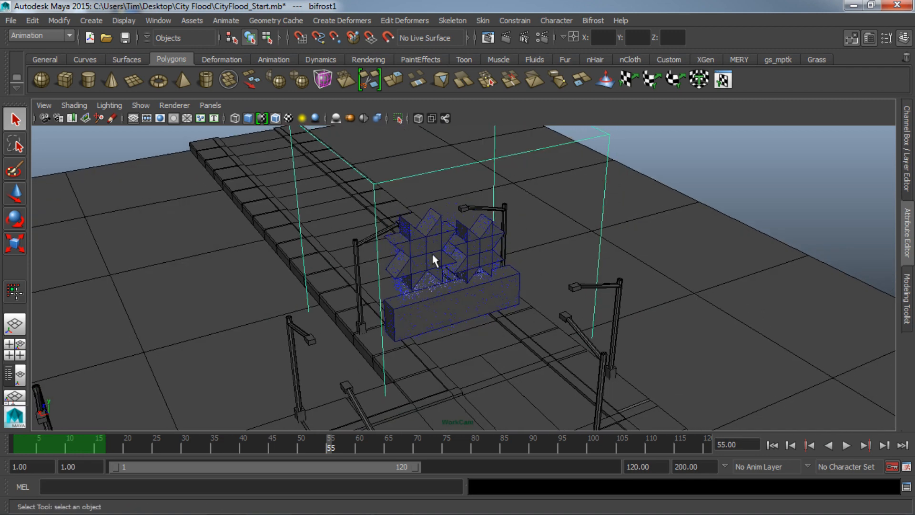
left_click_drag(379, 281, 505, 284, "alt")
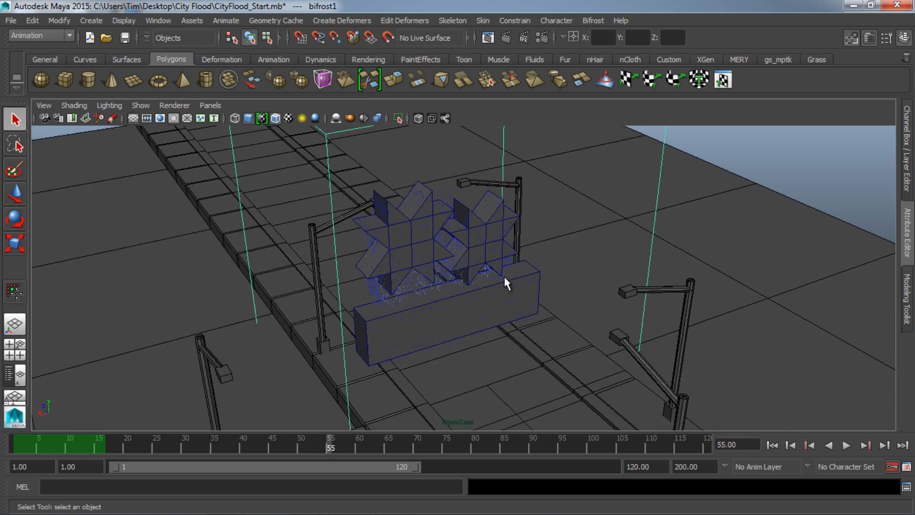
left_click_drag(445, 306, 508, 306, "alt")
middle_click_drag(519, 289, 550, 176, "alt")
middle_click_drag(566, 334, 547, 239, "alt")
right_click_drag(734, 300, 513, 317, "alt")
left_click_drag(515, 316, 492, 301, "alt")
mouse_move(372, 282)
left_mouse_down("alt")
mouse_move(396, 281)
mouse_move(363, 282)
left_mouse_up("alt")
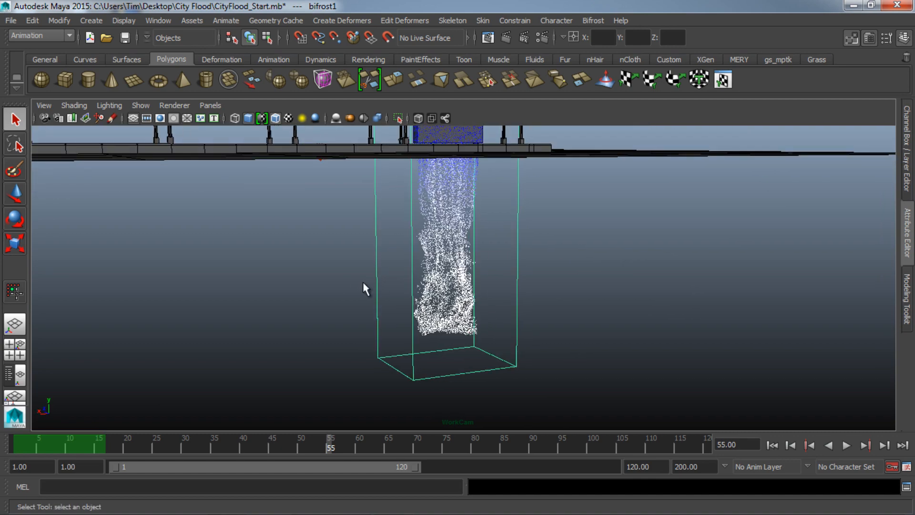
left_click_drag(431, 302, 475, 362, "alt")
right_click_drag(475, 363, 716, 347, "alt")
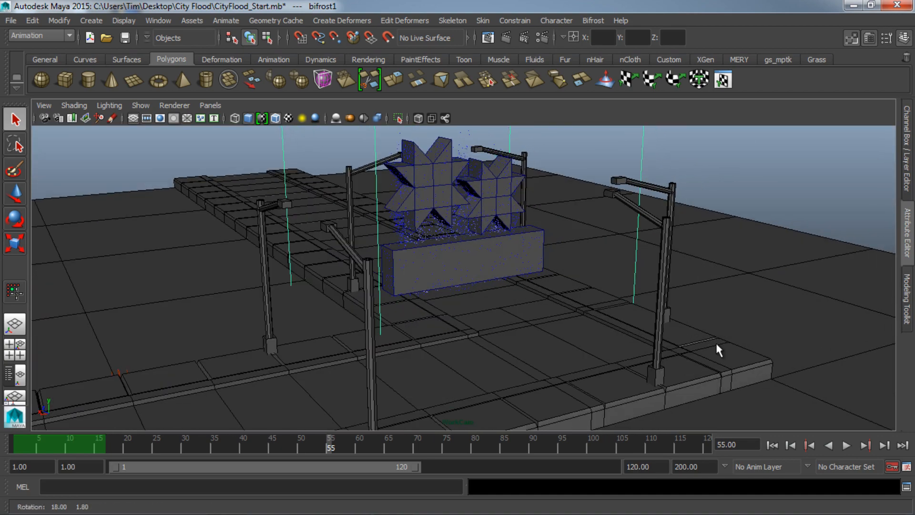
right_click_drag(460, 206, 674, 228, "alt")
left_click_drag(674, 228, 641, 325, "alt")
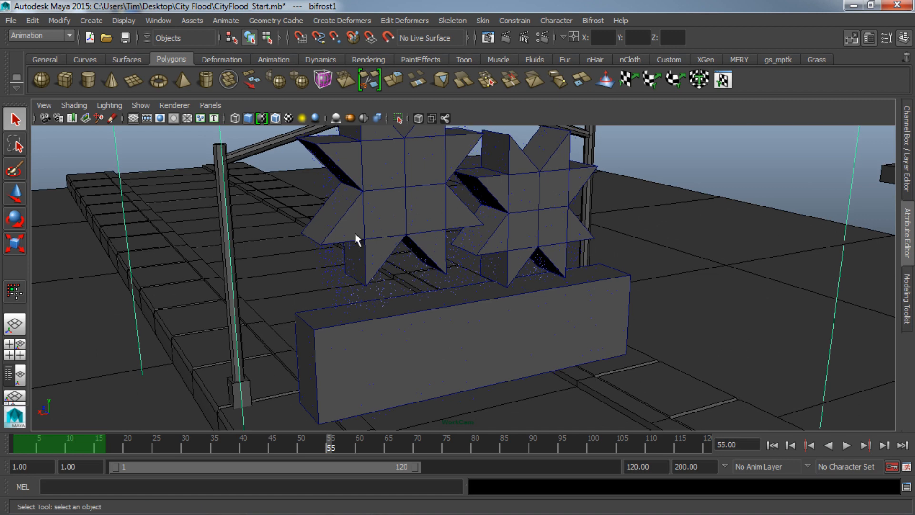
left_click_drag(346, 244, 554, 334, "alt")
left_click_drag(406, 217, 436, 213, "alt")
left_click_drag(443, 337, 464, 344, "alt")
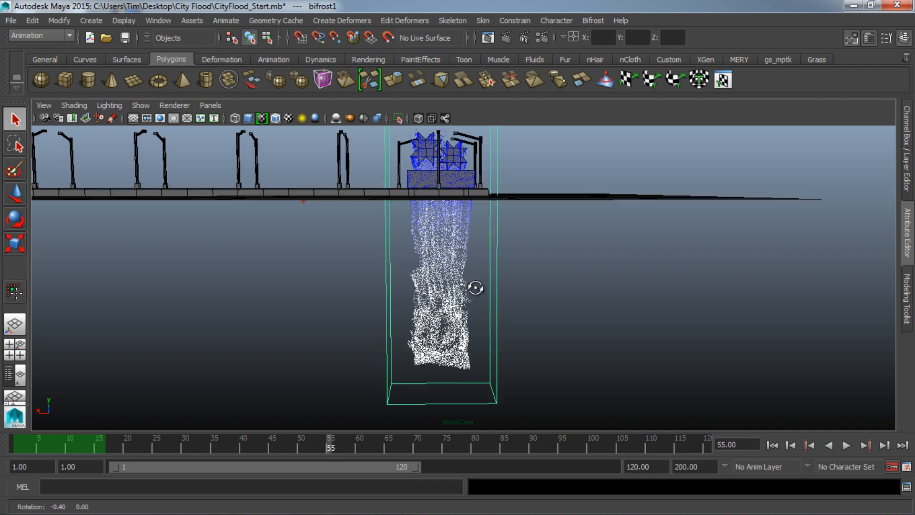
left_click_drag(474, 286, 520, 313, "alt")
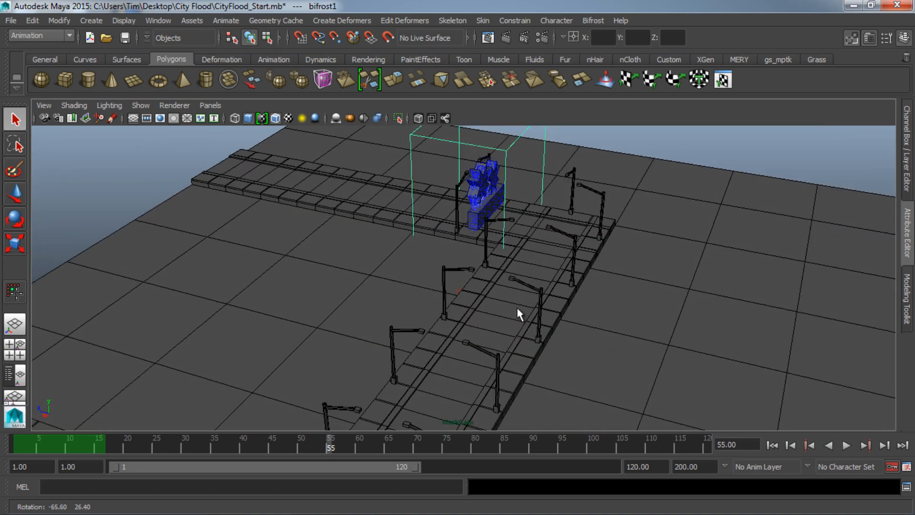
middle_click_drag(519, 313, 645, 313, "alt")
left_click_drag(646, 313, 493, 338, "alt")
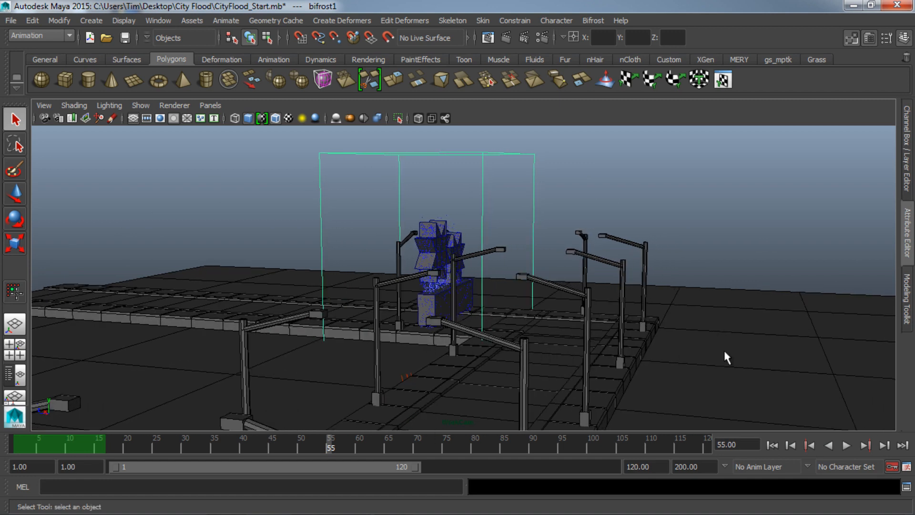
Turn off the reference display of the Street_HD layer, return to frame 1 and clear the selection
left_click(908, 174)
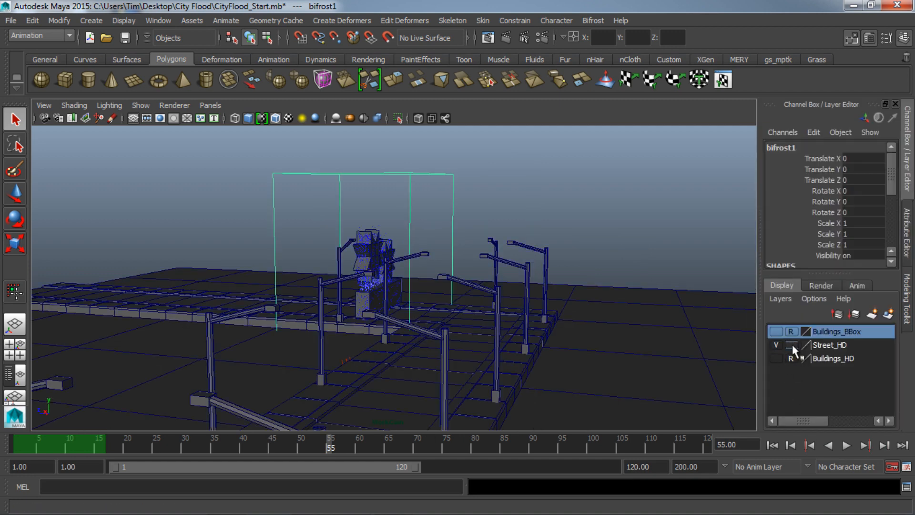
left_click_drag(490, 371, 457, 386, "alt")
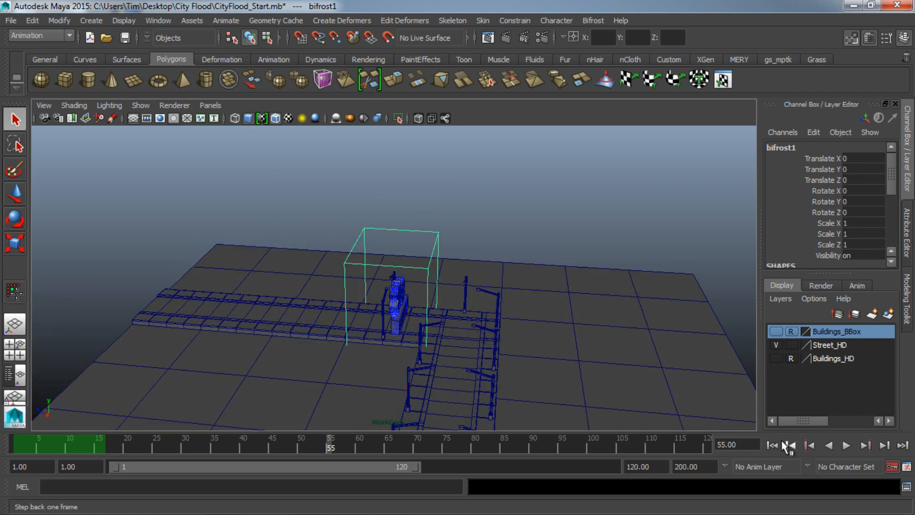
left_click(772, 445)
left_click(504, 187)
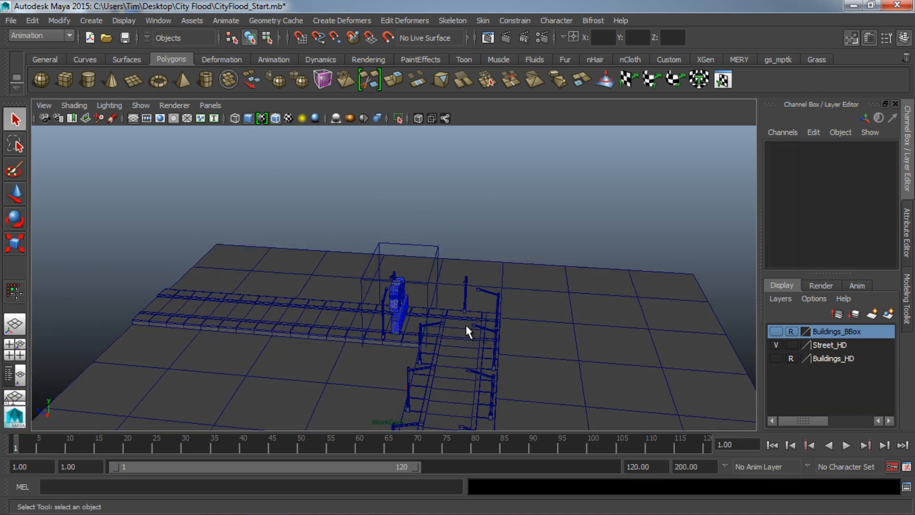
Add the street sections under the emitter and along the adjoining road, plus the ground plane, as colliders of the bifrost1 liquid
left_click(422, 336)
left_click(352, 336)
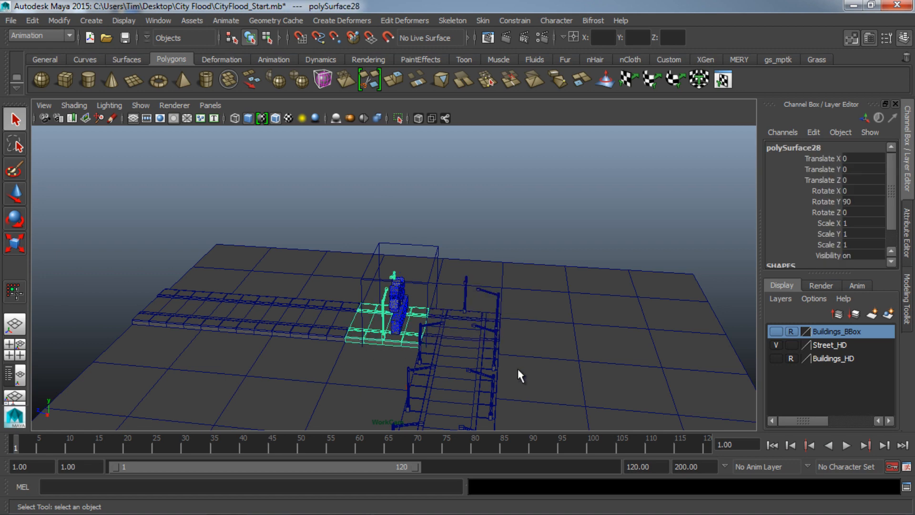
left_click(495, 340, "shift")
left_click(454, 357, "shift")
left_click(442, 397, "shift")
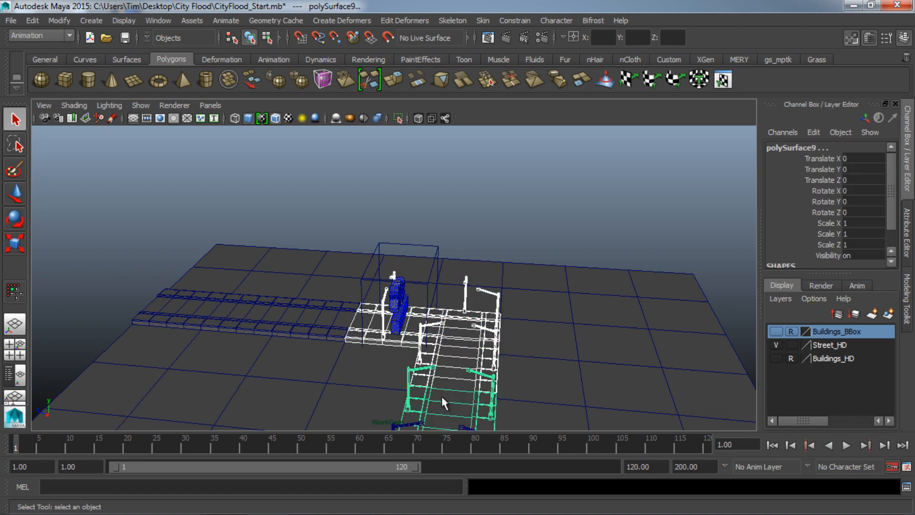
right_click_drag(442, 396, 401, 359, "alt")
left_click(402, 360, "shift")
left_click(412, 387, "shift")
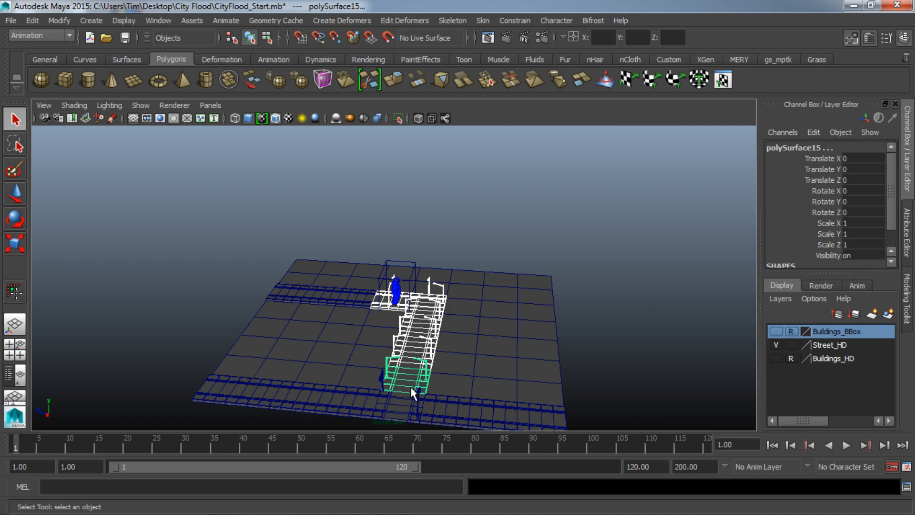
left_click(355, 347, "shift")
scroll(406, 316, "up", 8)
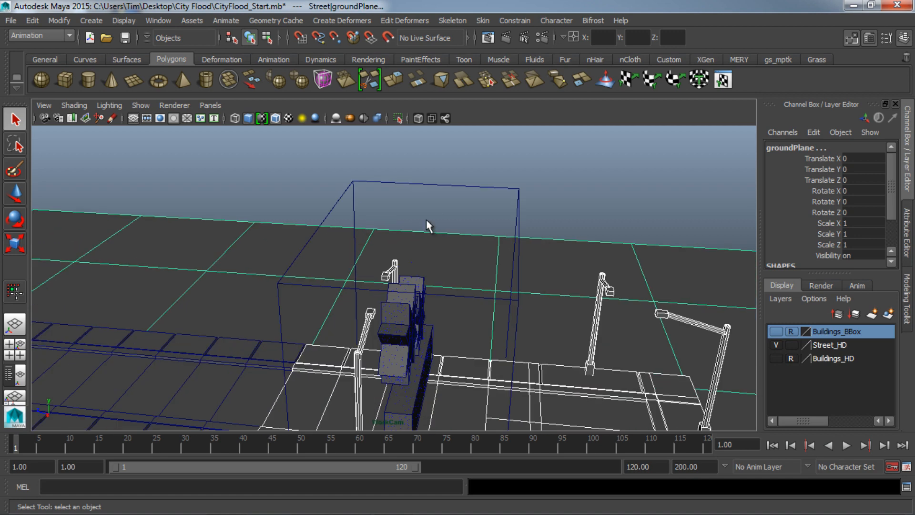
left_click(432, 197)
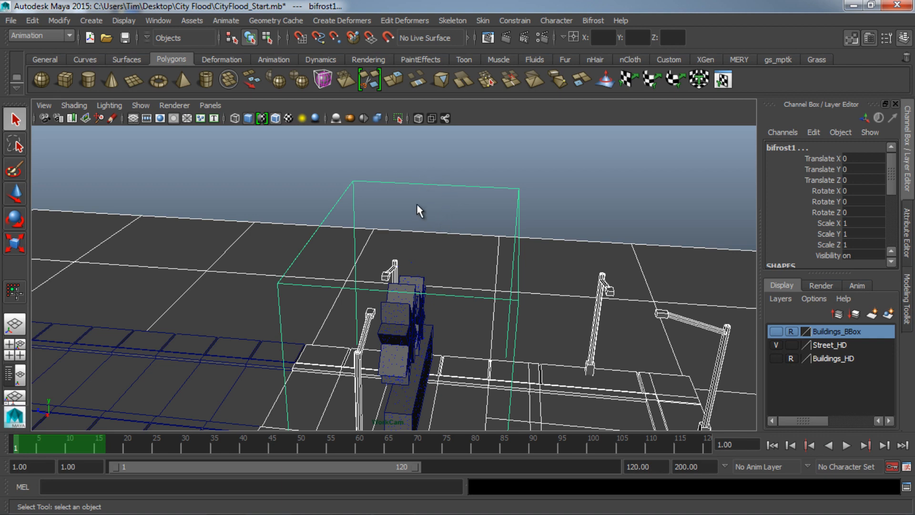
left_click(594, 21)
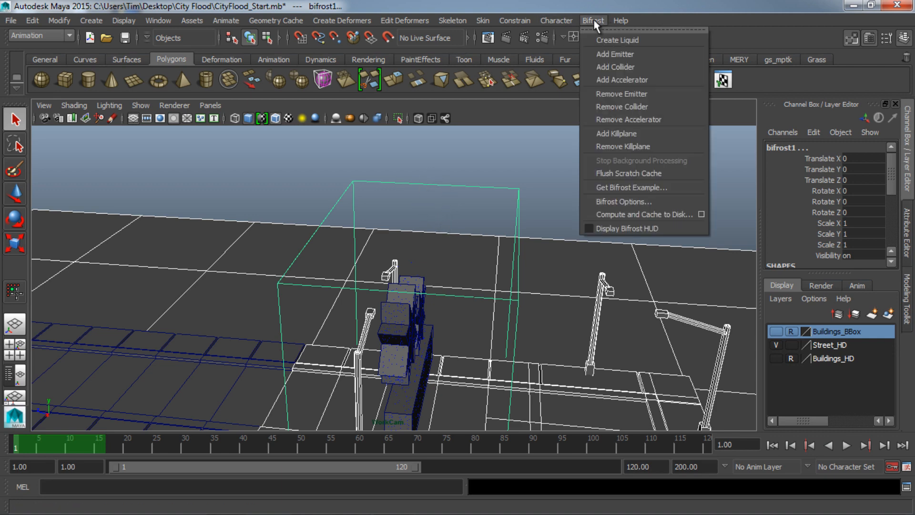
left_click(628, 67)
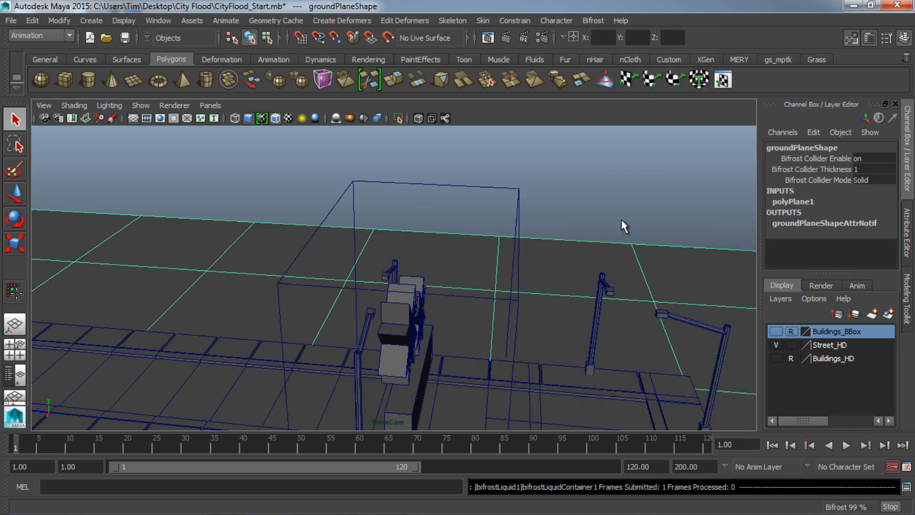
key("f")
left_click(539, 217)
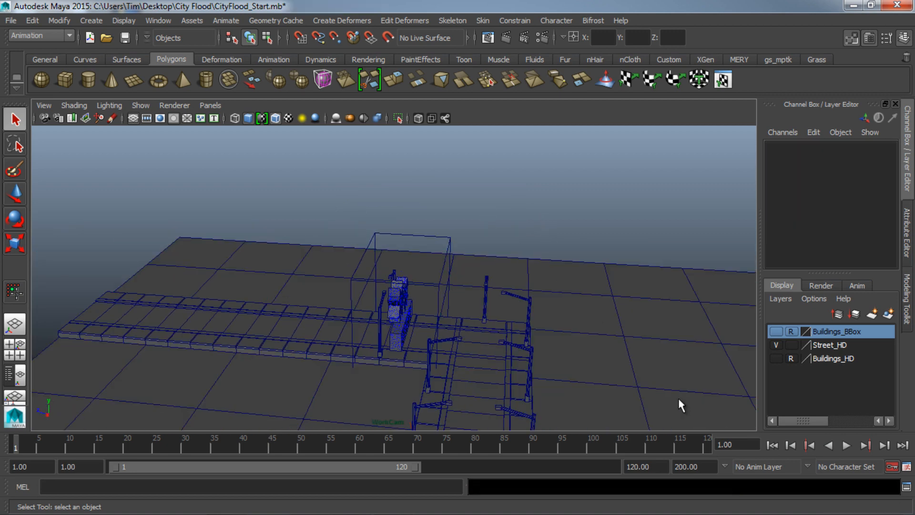
Play the simulation with the colliders, stop at frame 44, and inspect the liquid on the street around the emitter
left_click(847, 445)
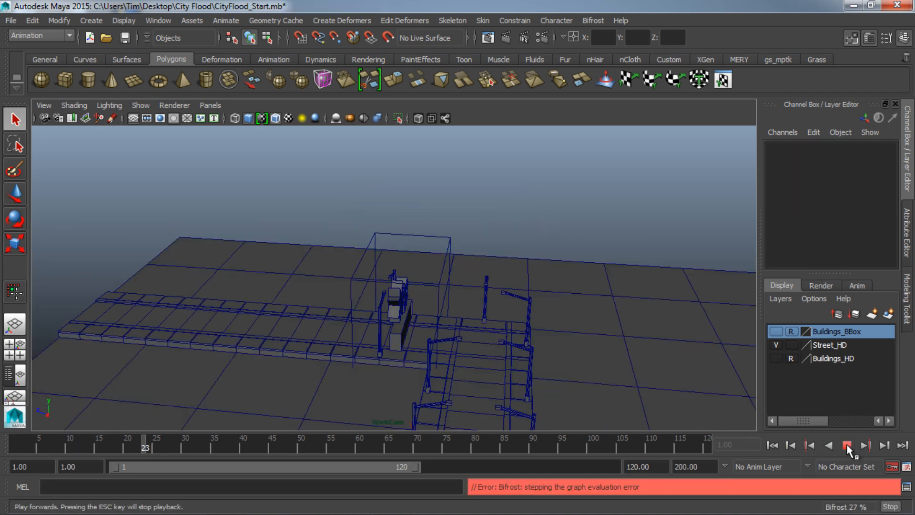
left_click(440, 240)
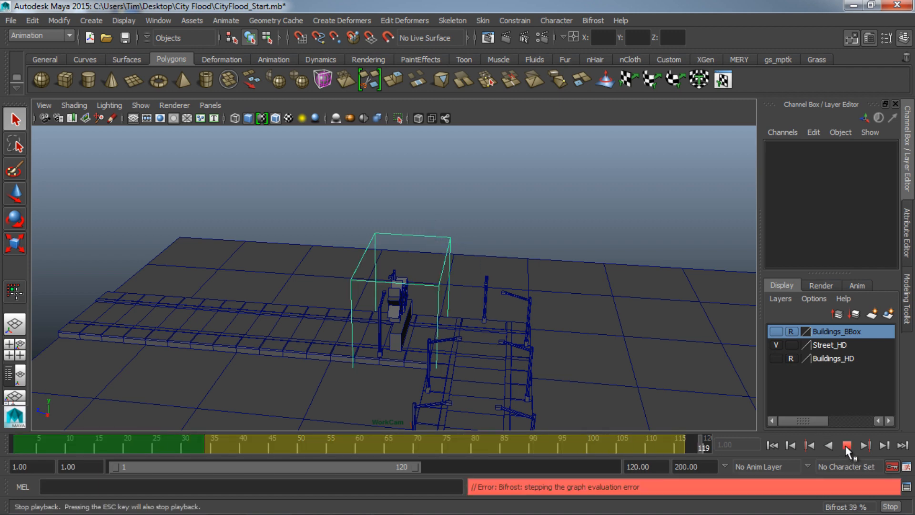
left_click(847, 445)
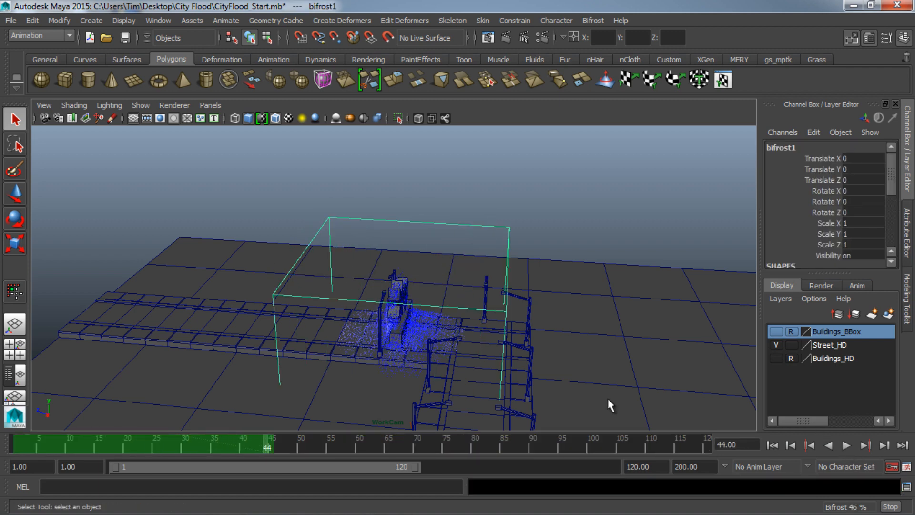
left_click_drag(608, 398, 544, 364, "alt")
right_click_drag(426, 364, 603, 354, "alt")
left_click_drag(603, 354, 549, 350, "alt")
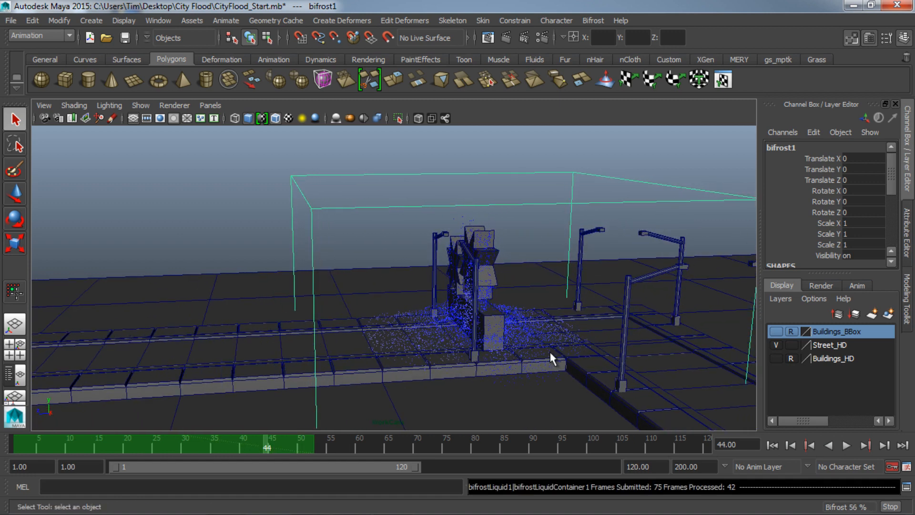
Play the simulation on from frame 44, stop at frame 65, and scrub back to check the spreading liquid around the emitter
middle_click_drag(550, 350, 453, 329, "alt")
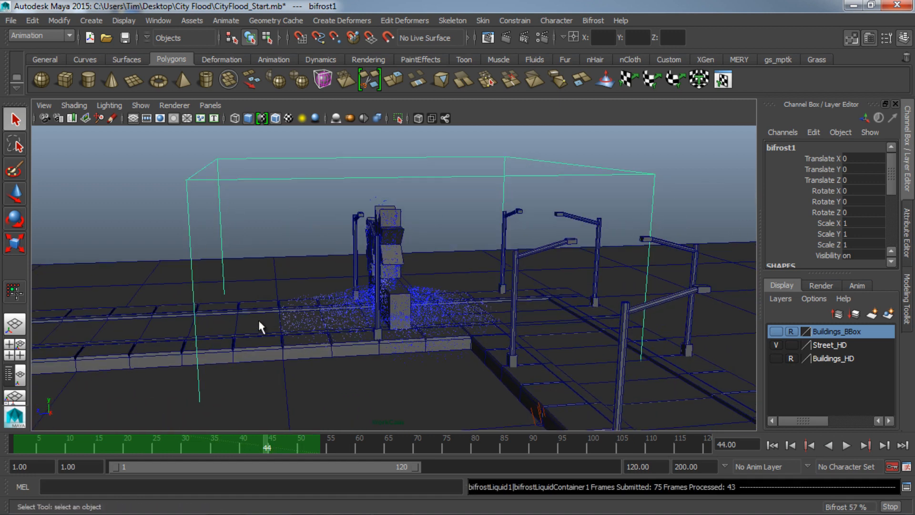
left_click(848, 445)
left_click(847, 446)
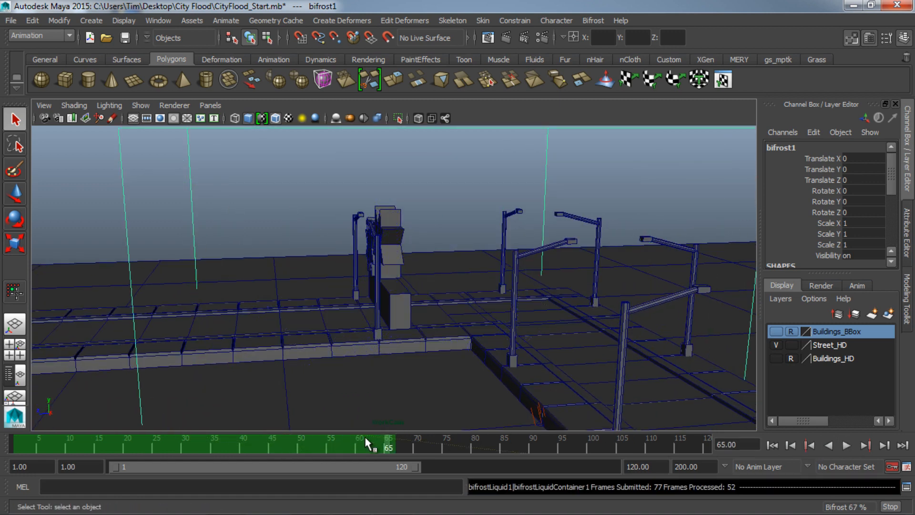
left_click_drag(385, 440, 352, 443)
key("alt+v")
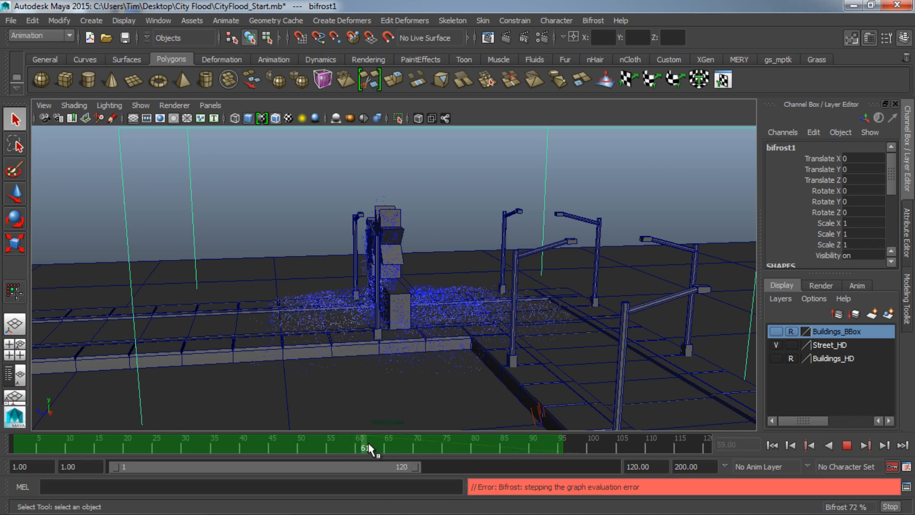
Examine the liquid at frame 63 around the emitter and along the street edge, beneath the street, and from above
mouse_move(380, 365)
left_mouse_down("alt")
mouse_move(401, 354)
mouse_move(393, 355)
left_mouse_up("alt")
scroll(582, 351, "up", 3)
middle_click_drag(583, 351, 411, 368, "alt")
mouse_move(448, 364)
left_mouse_down("alt")
mouse_move(459, 366)
mouse_move(445, 363)
left_mouse_up("alt")
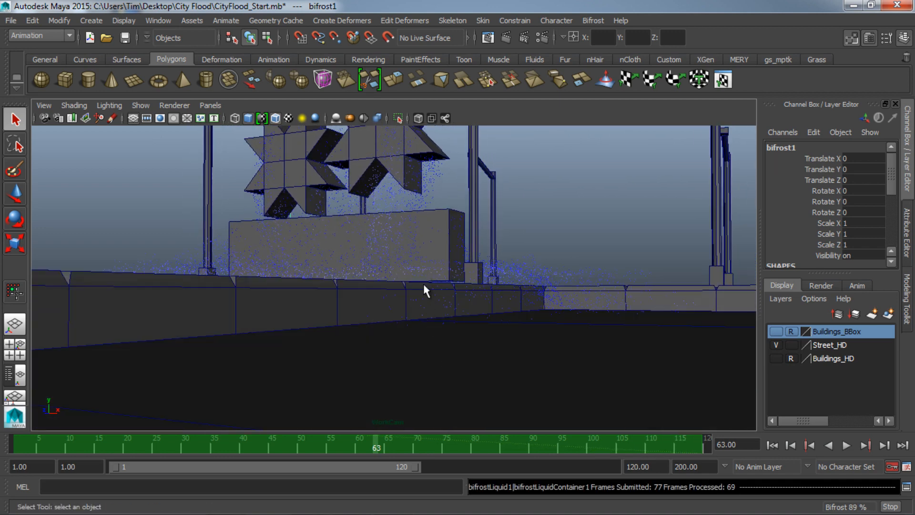
left_click_drag(479, 303, 533, 308, "alt")
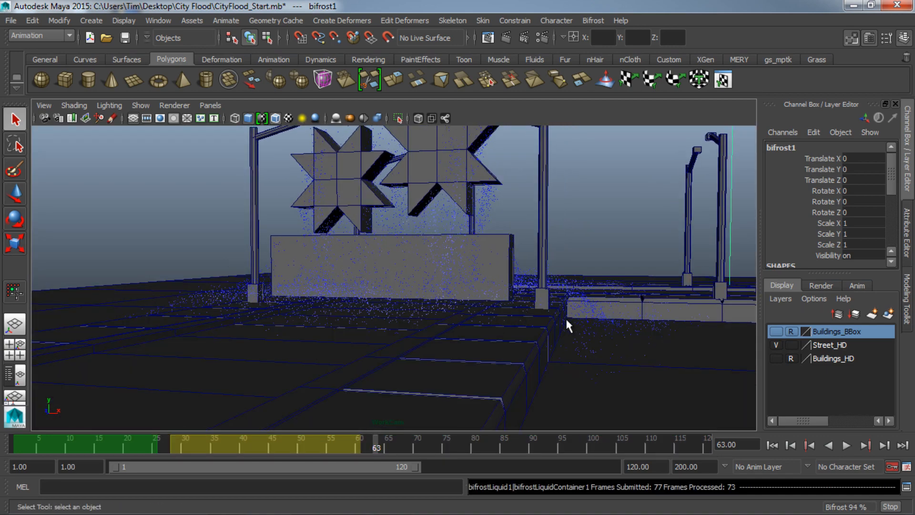
left_click_drag(609, 350, 576, 338, "alt")
right_click_drag(576, 338, 426, 331, "alt")
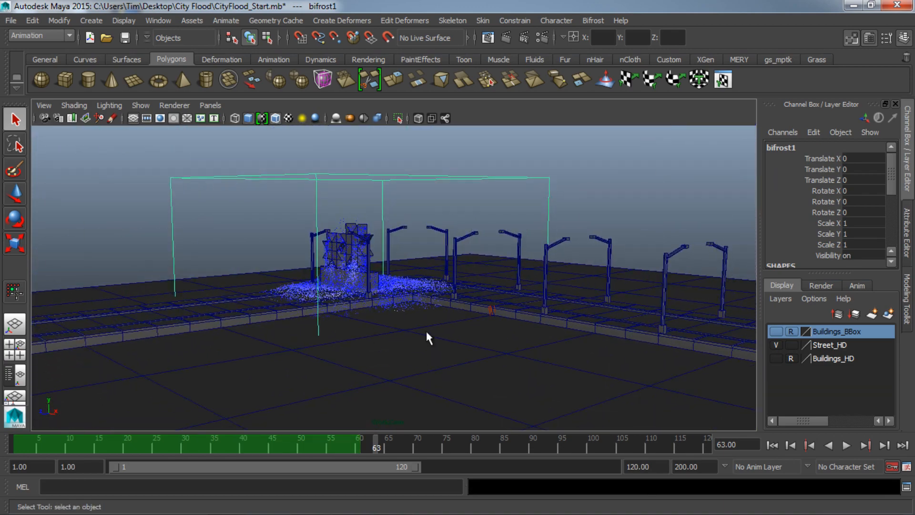
middle_click_drag(427, 331, 464, 223, "alt")
left_click_drag(464, 224, 520, 260, "alt")
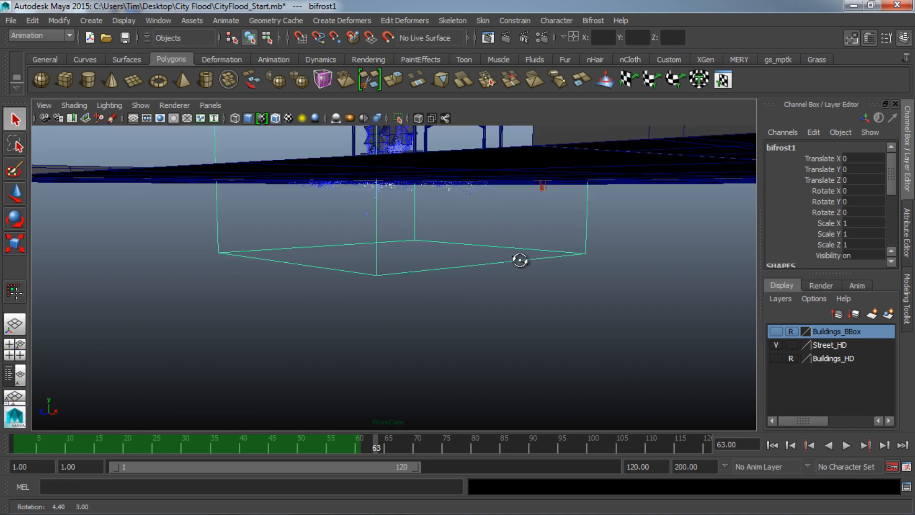
left_click_drag(582, 268, 474, 359, "alt")
right_click_drag(474, 360, 577, 340, "alt")
scroll(535, 343, "down", 4)
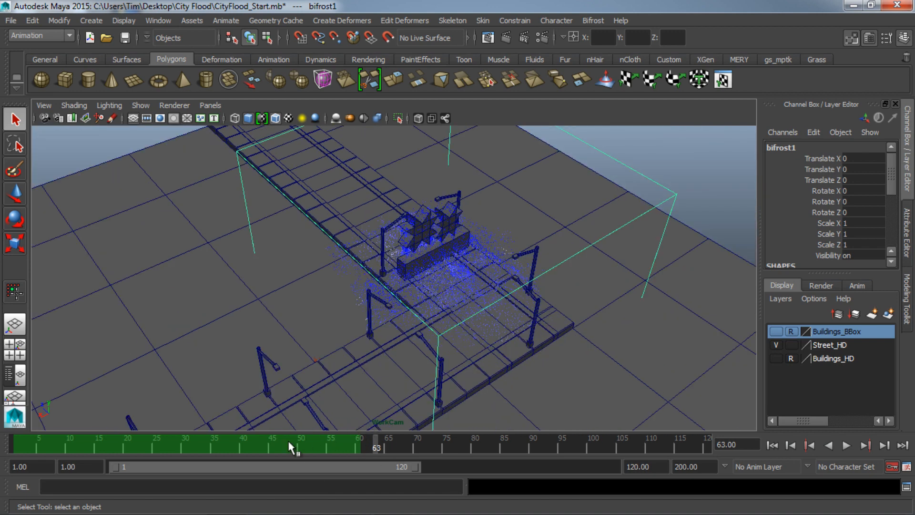
Replay the simulation, scrub back to frame 57, and view the liquid's spread on the street from the side
key("alt+v")
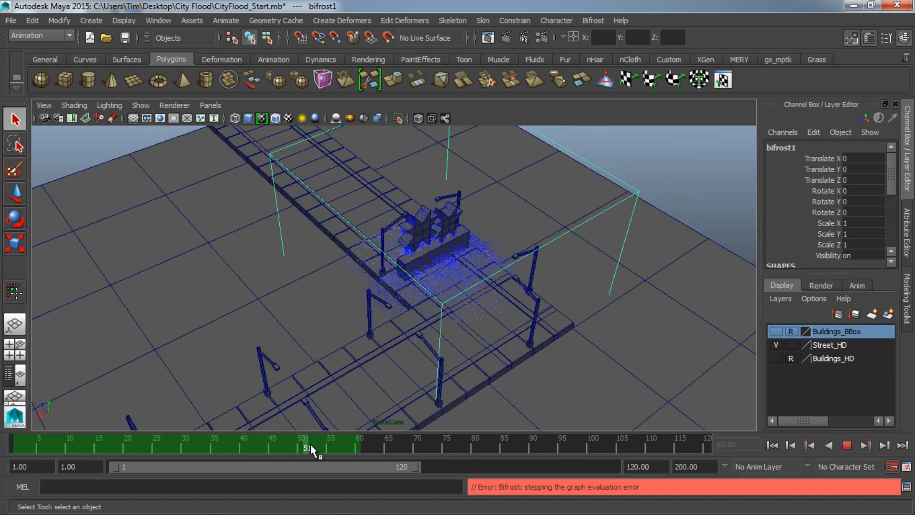
left_click_drag(376, 450, 343, 447)
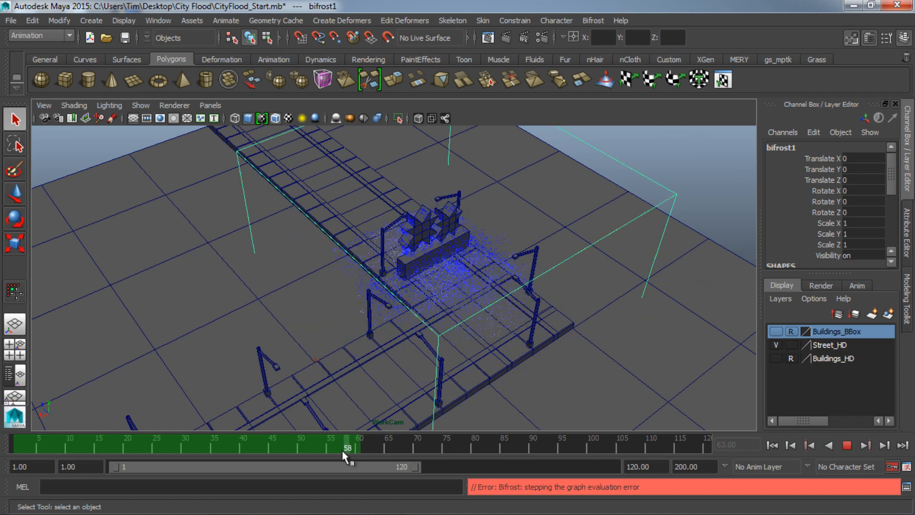
left_click_drag(541, 337, 526, 329, "alt")
left_click_drag(395, 369, 653, 343, "alt")
scroll(649, 338, "up", 3)
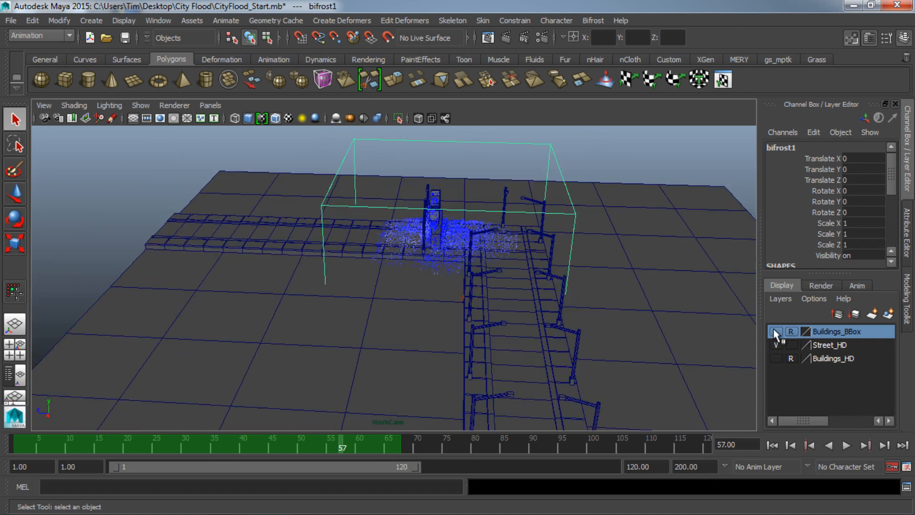
Show the Buildings_BBox layer and inspect the liquid on the street between the building blocks
left_click(777, 331)
scroll(552, 303, "down", 5)
left_click_drag(505, 306, 496, 320, "alt")
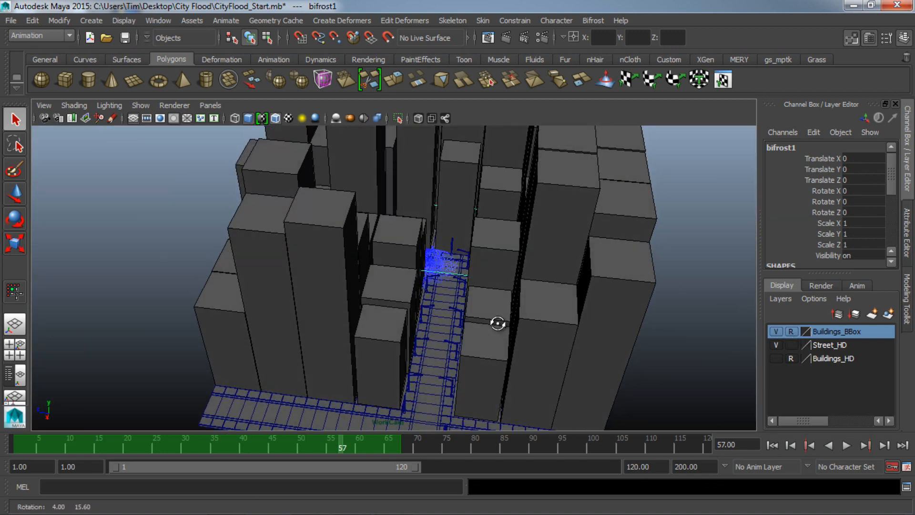
scroll(461, 311, "up", 6)
left_click_drag(459, 287, 403, 281, "alt")
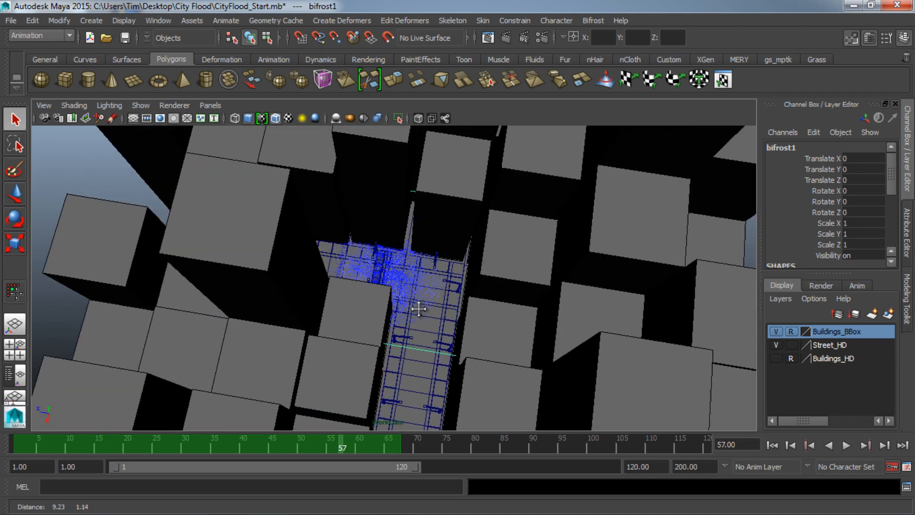
left_click_drag(439, 325, 418, 261, "alt")
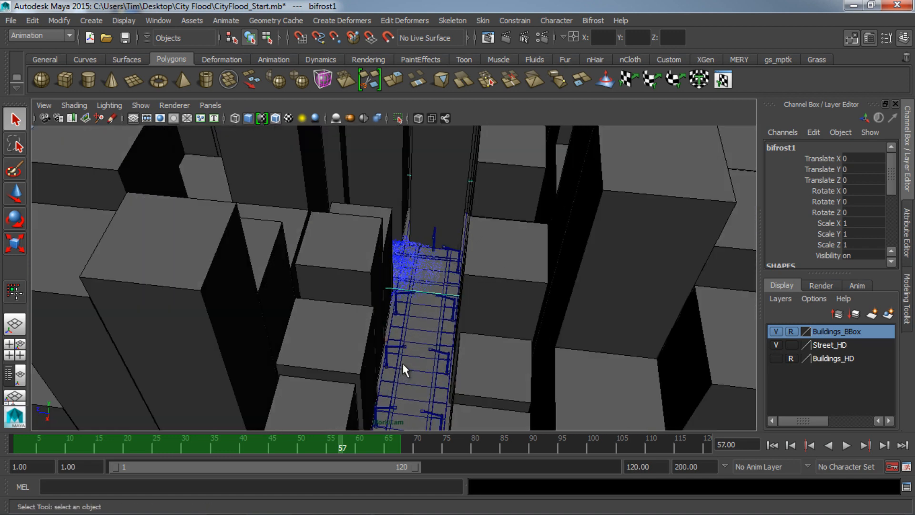
left_click_drag(405, 370, 413, 325, "alt")
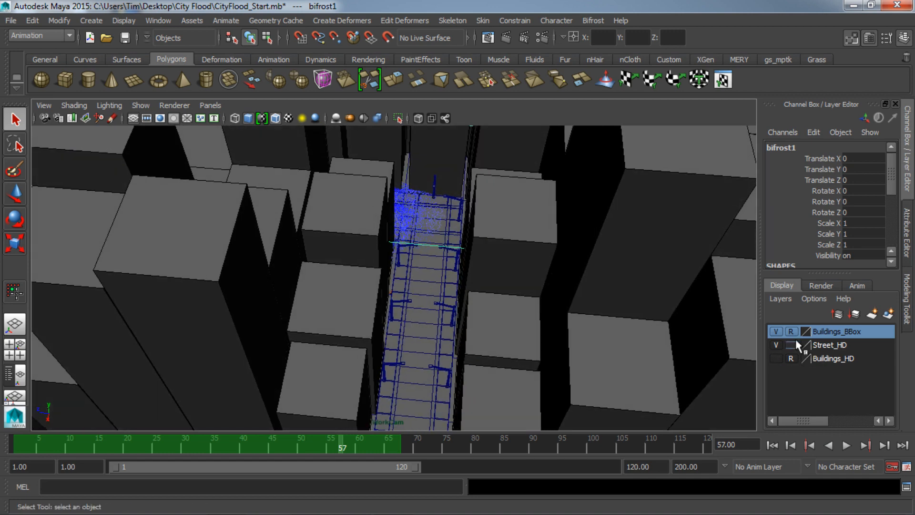
Swap the Buildings_BBox layer for Buildings_HD to compare the buildings, and switch back to Buildings_BBox
left_click(778, 331)
left_click(776, 359)
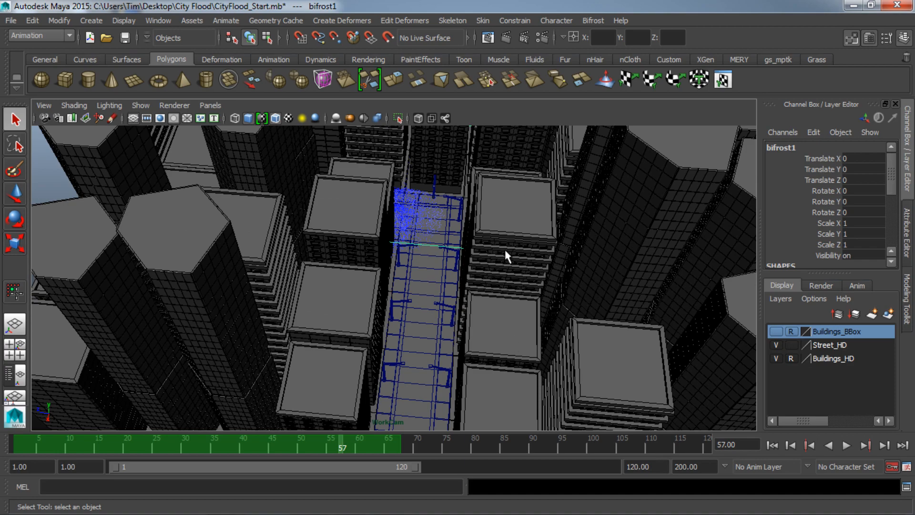
mouse_move(505, 251)
left_mouse_down("alt")
mouse_move(546, 261)
mouse_move(512, 261)
left_mouse_up("alt")
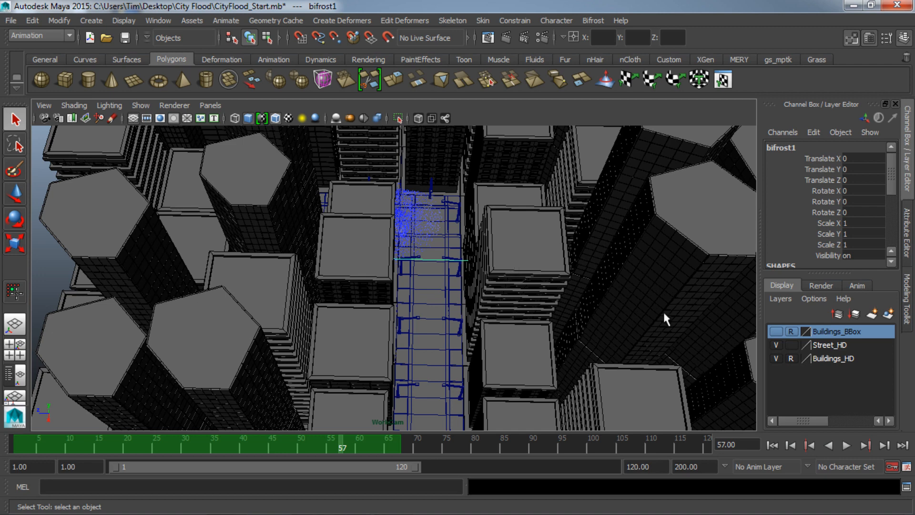
left_click(776, 359)
left_click(776, 331)
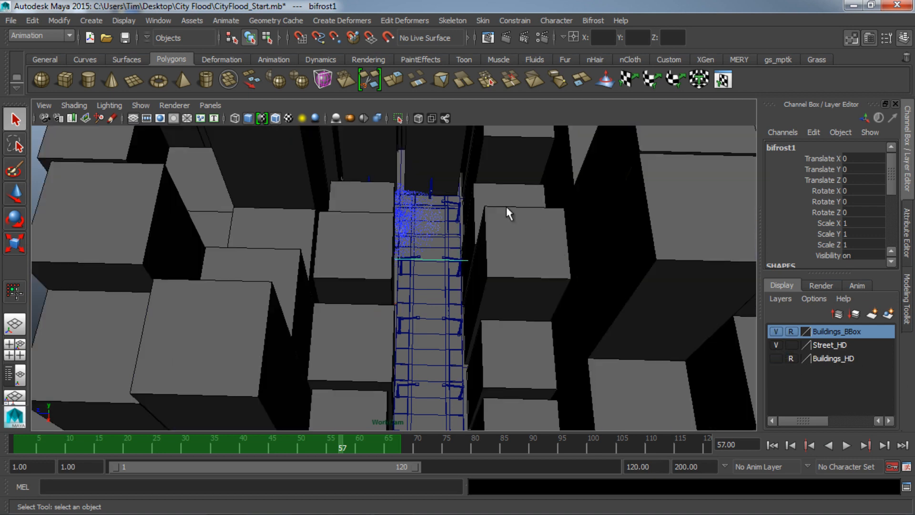
Display Buildings_HD instead of Buildings_BBox once more and examine the detailed facades beside the street
left_click(777, 331)
left_click(778, 358)
left_click_drag(551, 297, 544, 345, "alt")
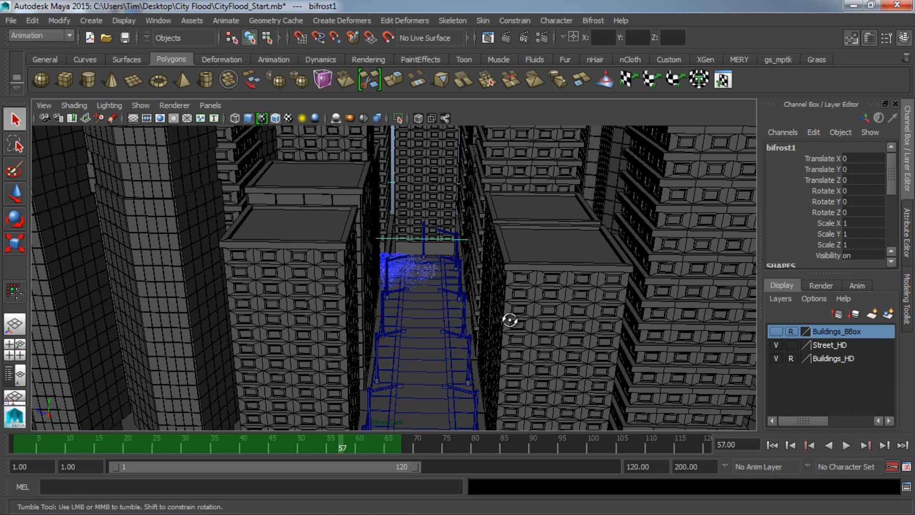
left_click_drag(509, 316, 507, 321, "alt")
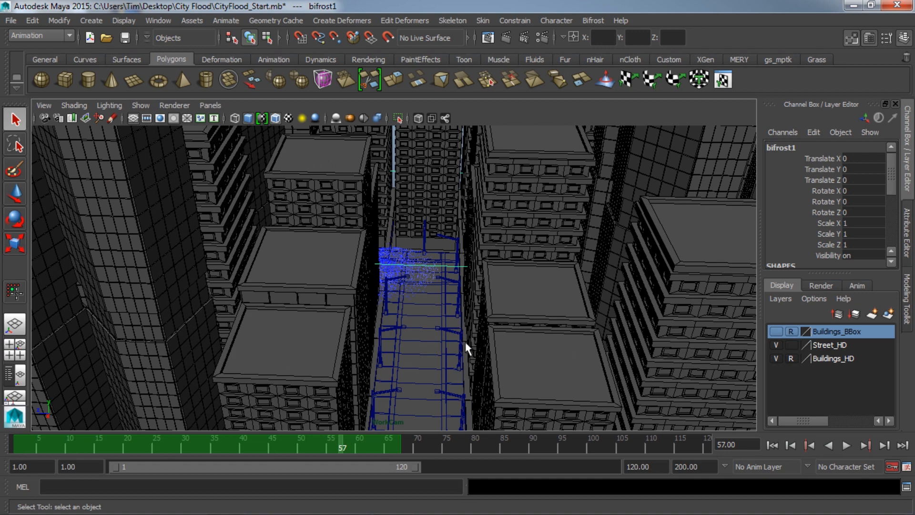
left_click_drag(465, 342, 603, 333, "alt")
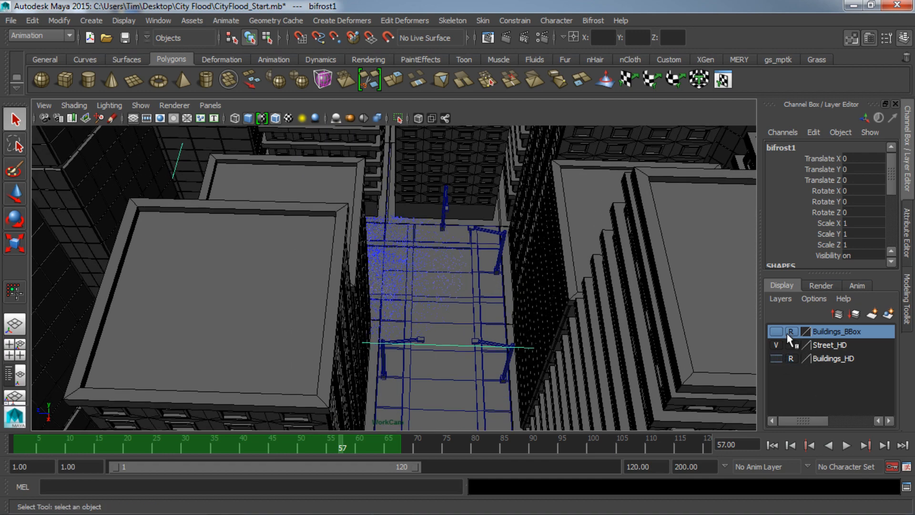
Show the Buildings_BBox layer in place of Buildings_HD, turn off its reference display, and view the blocks from above
left_click(776, 331)
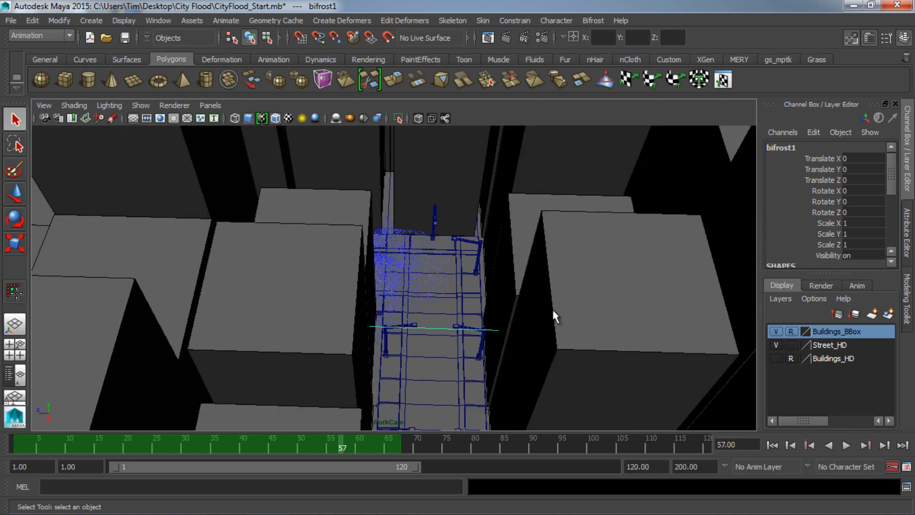
left_click(791, 332)
key("a")
left_click_drag(443, 333, 445, 358, "alt")
right_click_drag(446, 358, 630, 355, "alt")
Add the nine building boxes around the emitter and along both sides of the adjoining road as colliders of the bifrost1 liquid
left_click(371, 319)
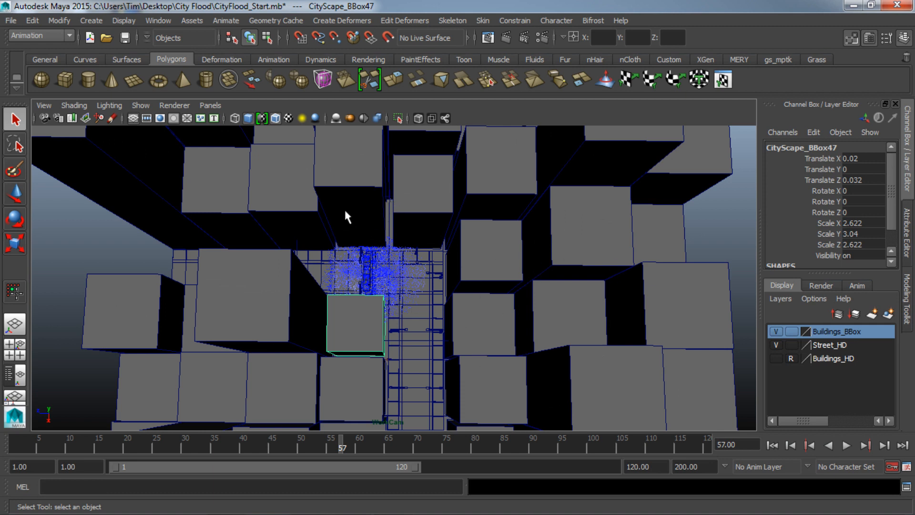
left_click(415, 221, "shift")
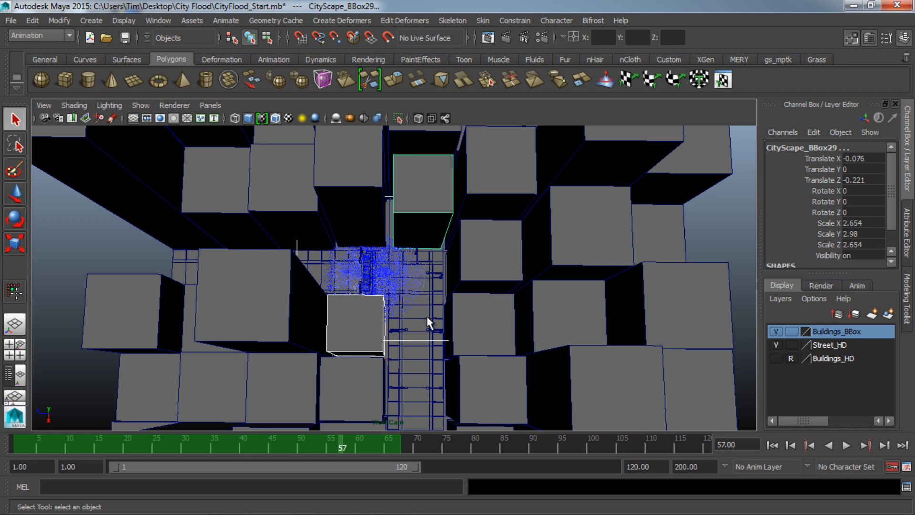
left_click(354, 200, "shift")
left_click(511, 275, "shift")
left_click(505, 331, "shift")
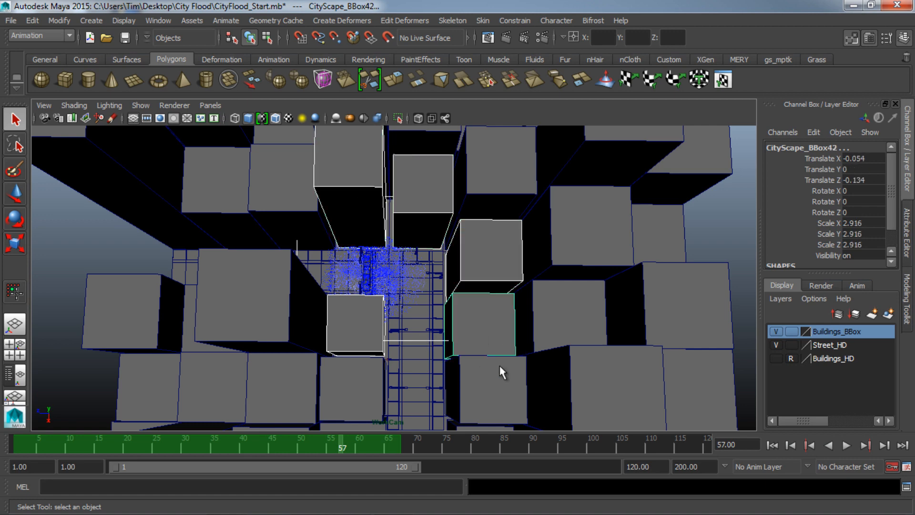
scroll(500, 364, "down", 2)
middle_click_drag(479, 375, 484, 276, "alt")
left_click(374, 266, "shift")
left_click(469, 264, "shift")
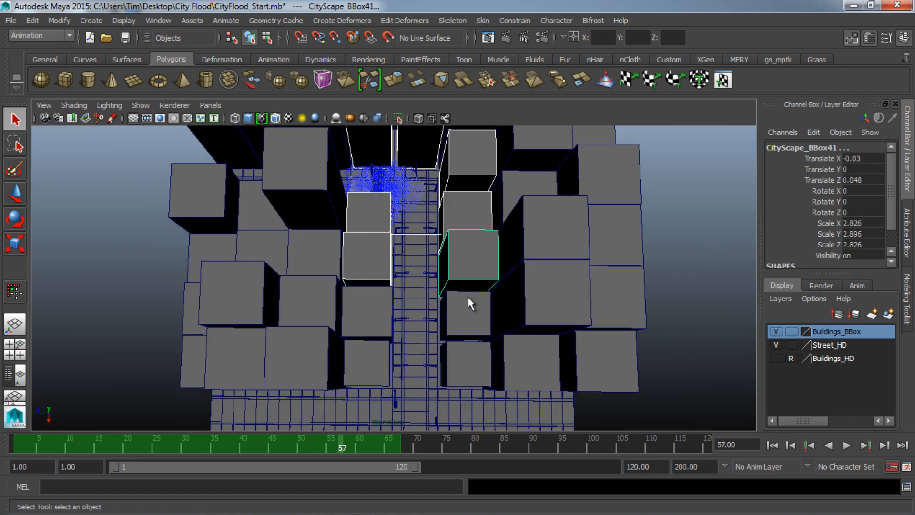
left_click(468, 305, "shift")
left_click(374, 317, "shift")
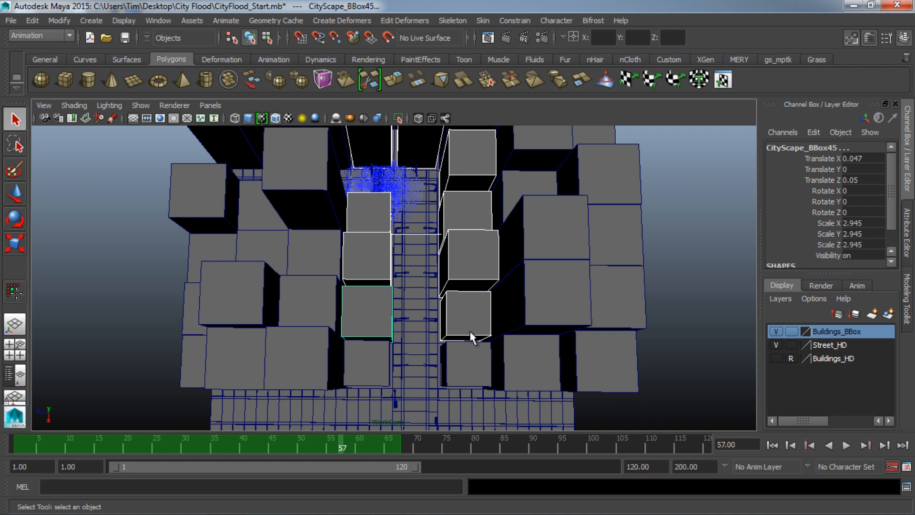
left_click_drag(475, 339, 399, 308, "alt")
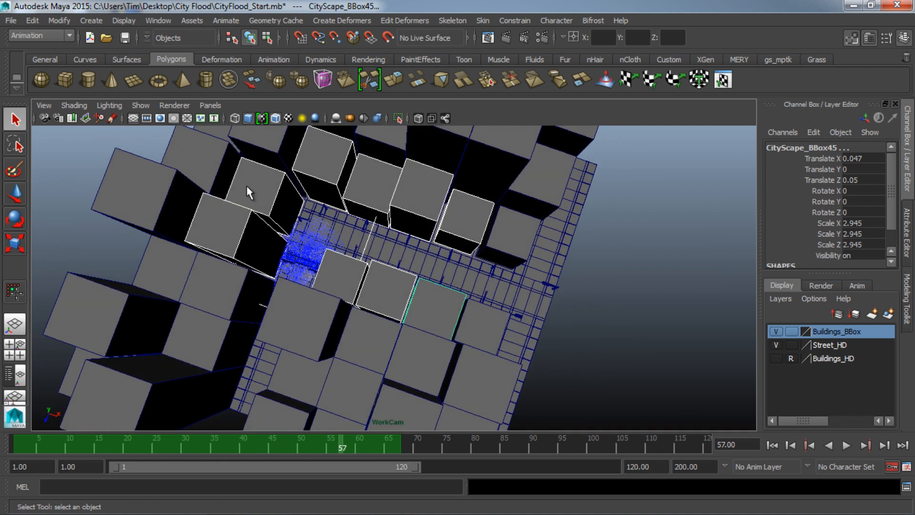
left_click_drag(362, 262, 418, 263, "alt")
left_click(14, 375)
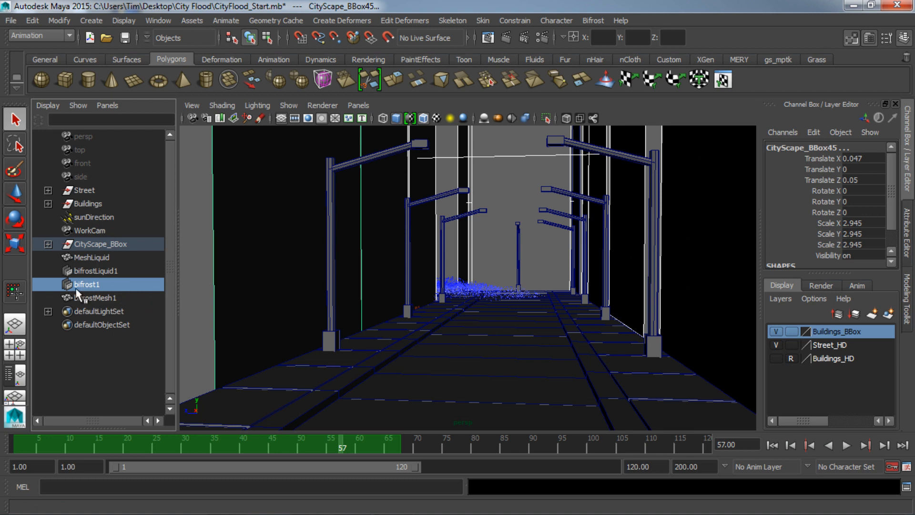
left_click(592, 20)
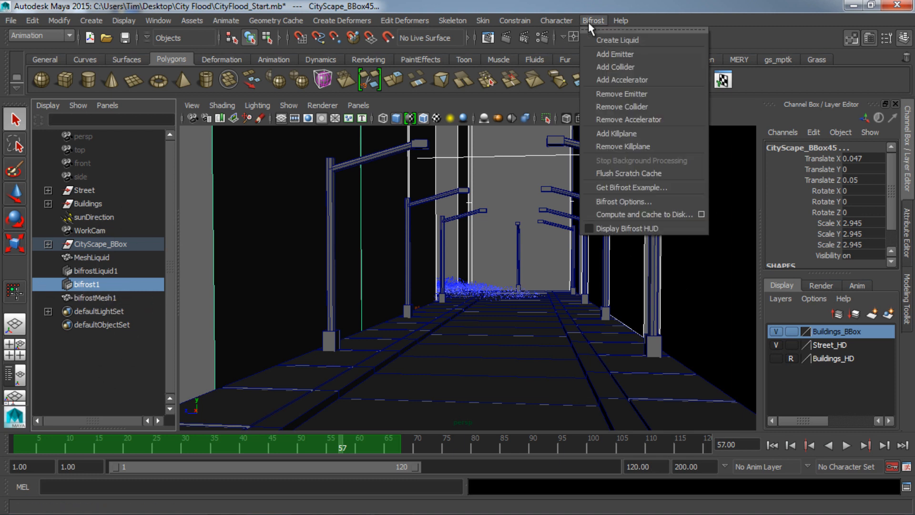
left_click(619, 66)
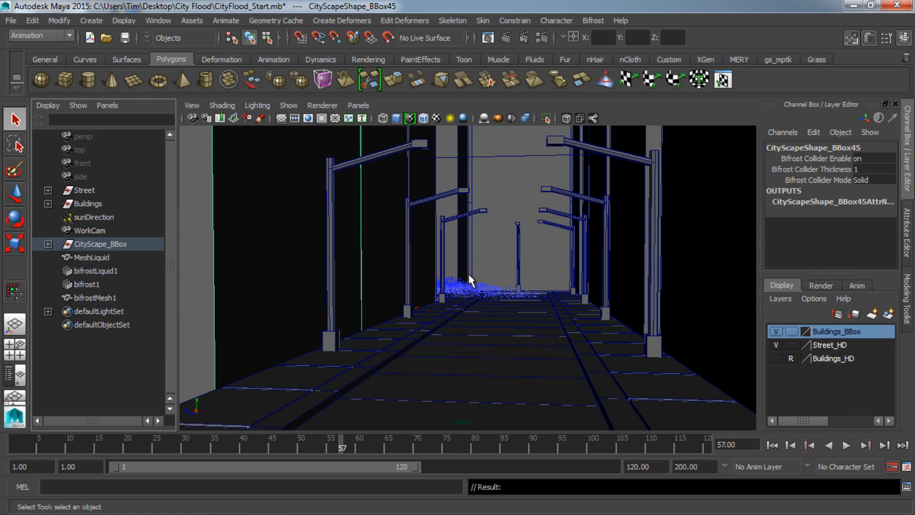
Look through the WorkCam camera at the city from above and extend the playback range to frame 200
left_click(363, 105)
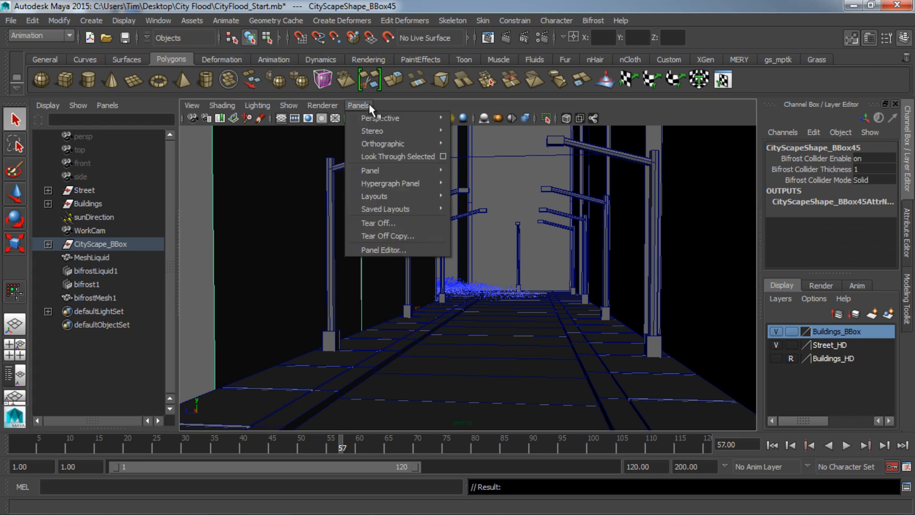
mouse_move(420, 118)
left_click(479, 119)
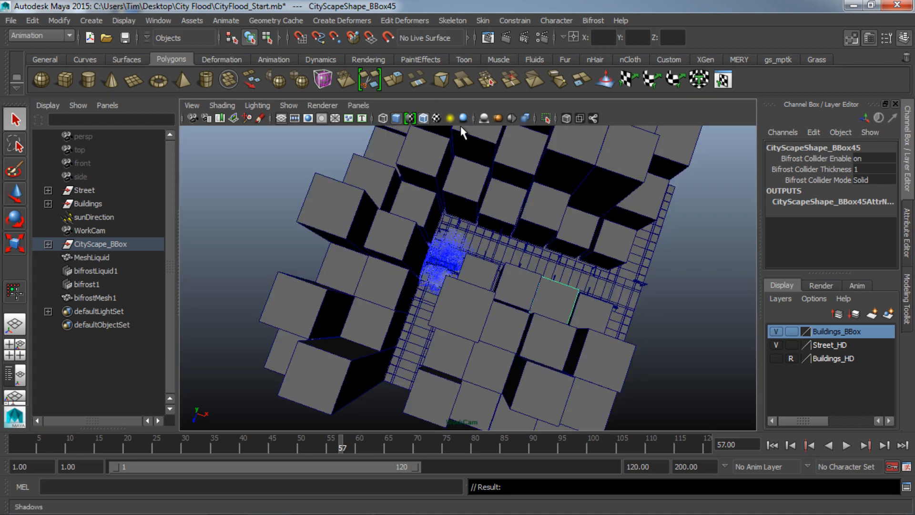
left_click_drag(521, 300, 411, 329, "alt")
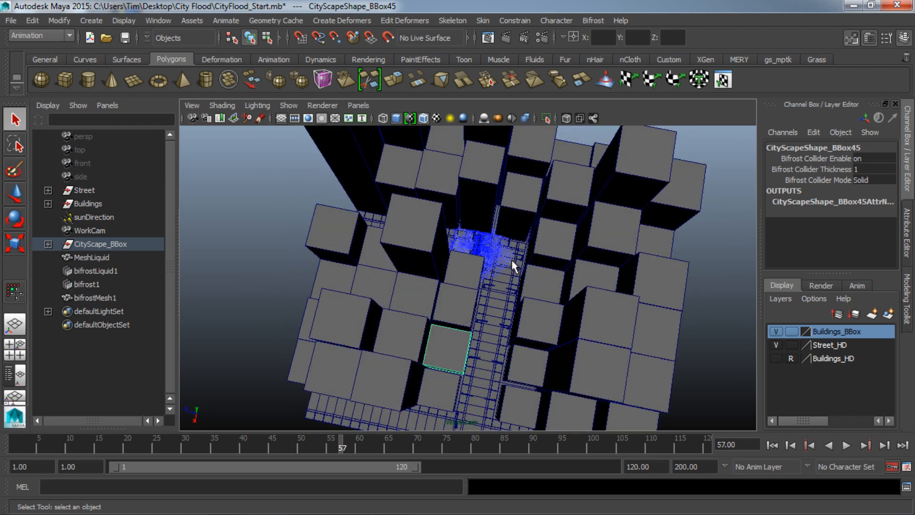
left_click_drag(416, 465, 624, 469)
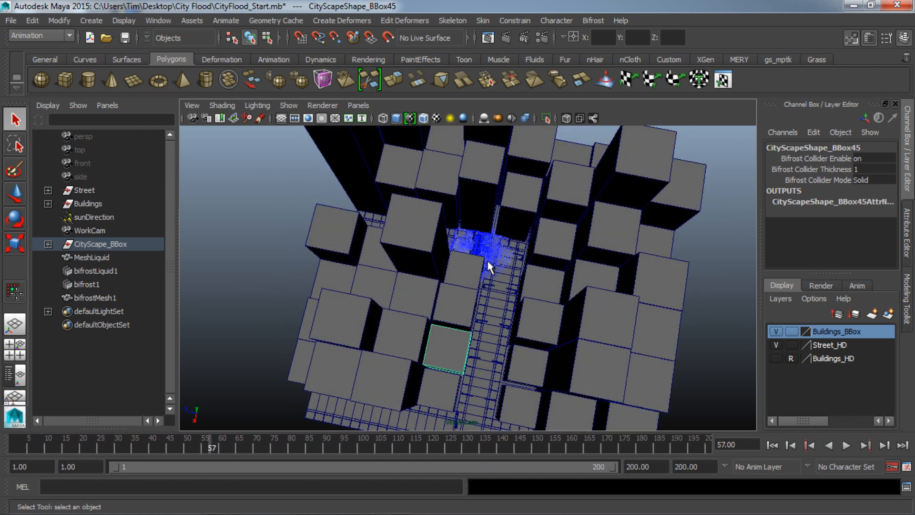
Select the bifrost1 liquid and look through the WorkCam camera again
middle_click_drag(487, 262, 403, 311, "alt")
right_click_drag(403, 311, 285, 328, "alt")
key("space")
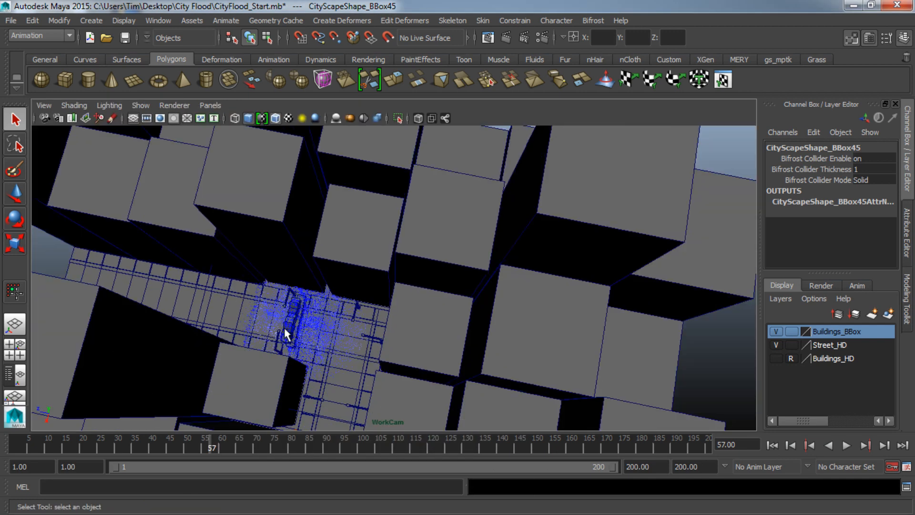
left_click(7, 379)
left_click(119, 284)
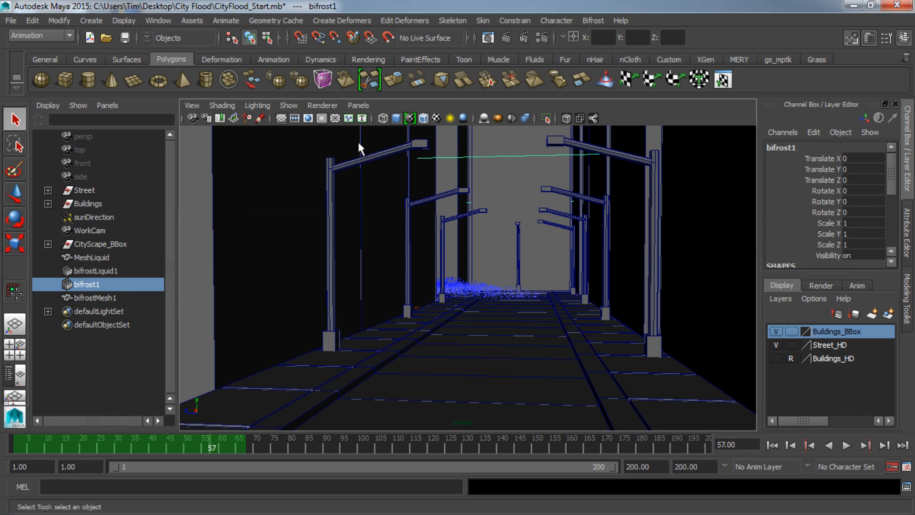
key("space")
left_click(210, 104)
mouse_move(258, 117)
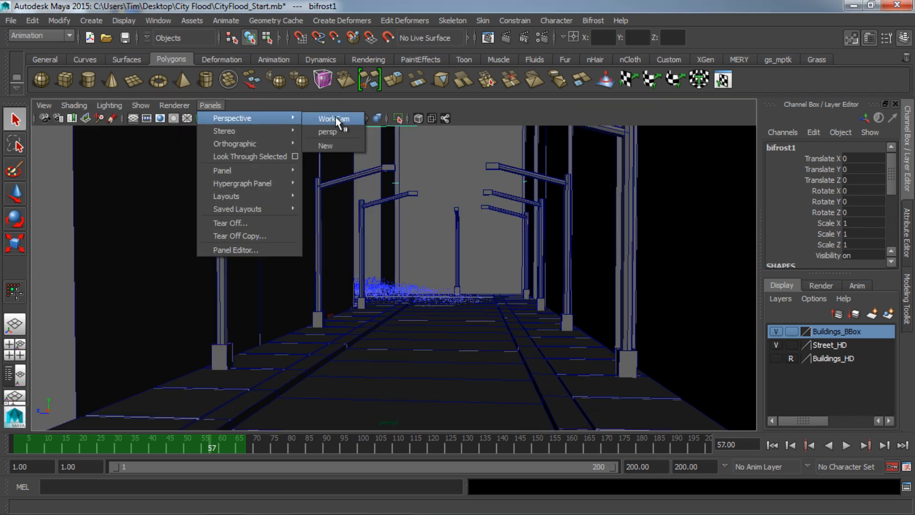
left_click(334, 119)
Examine the liquid particles at frame 133 from above and along the road between the building boxes
left_click_drag(527, 288, 478, 310, "alt")
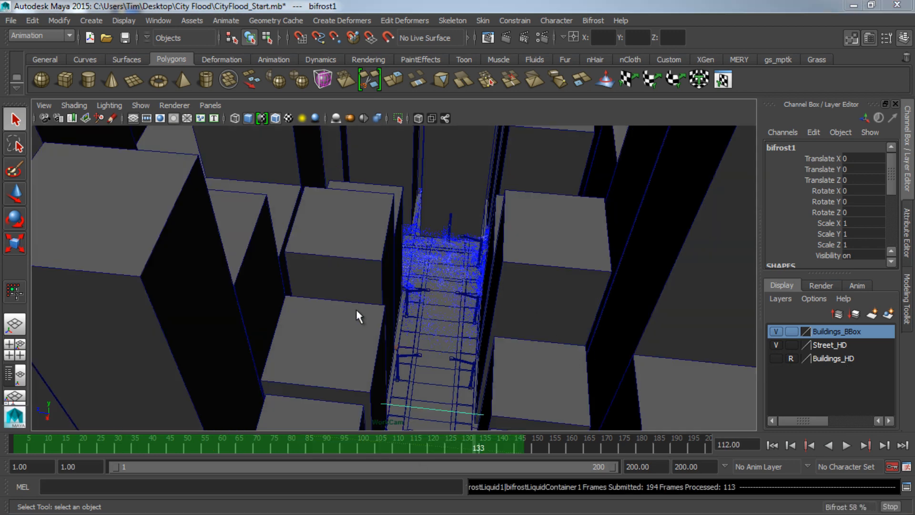
right_click_drag(356, 310, 484, 314, "alt")
middle_click_drag(484, 314, 461, 328, "alt")
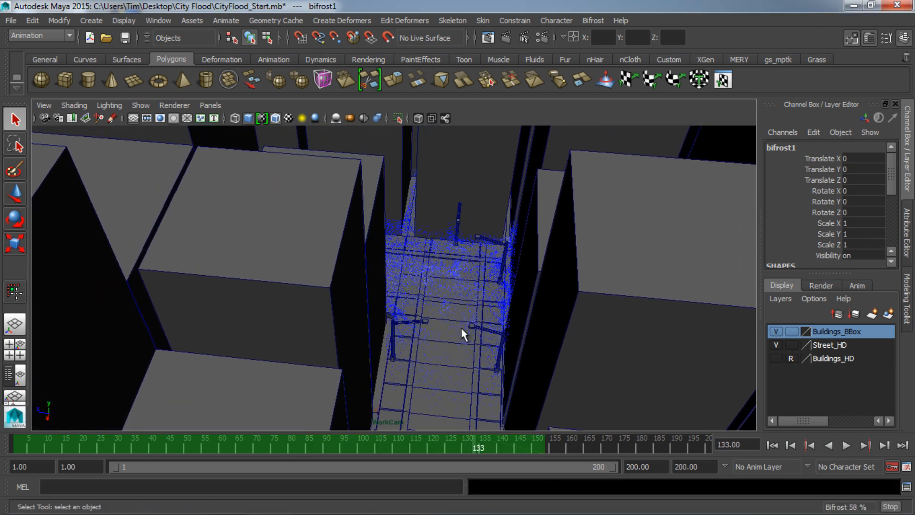
left_click_drag(461, 327, 458, 355, "alt")
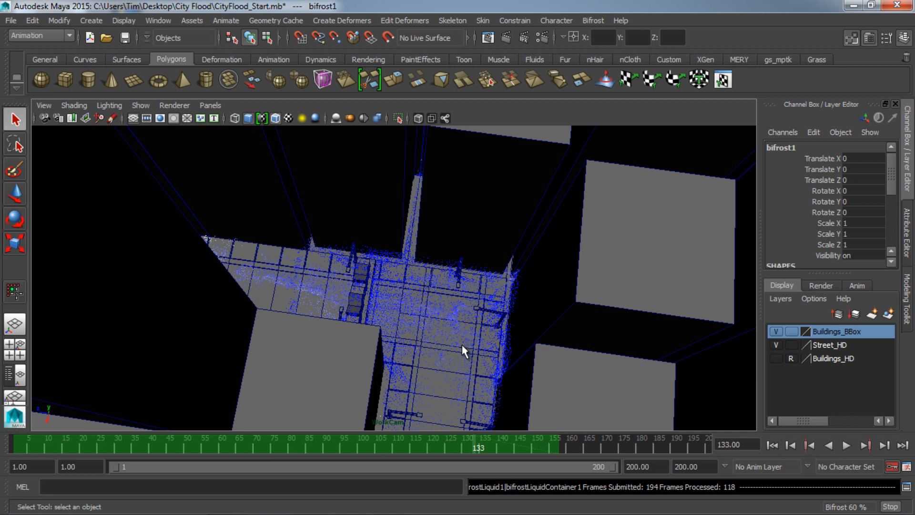
left_click_drag(446, 343, 401, 357, "alt")
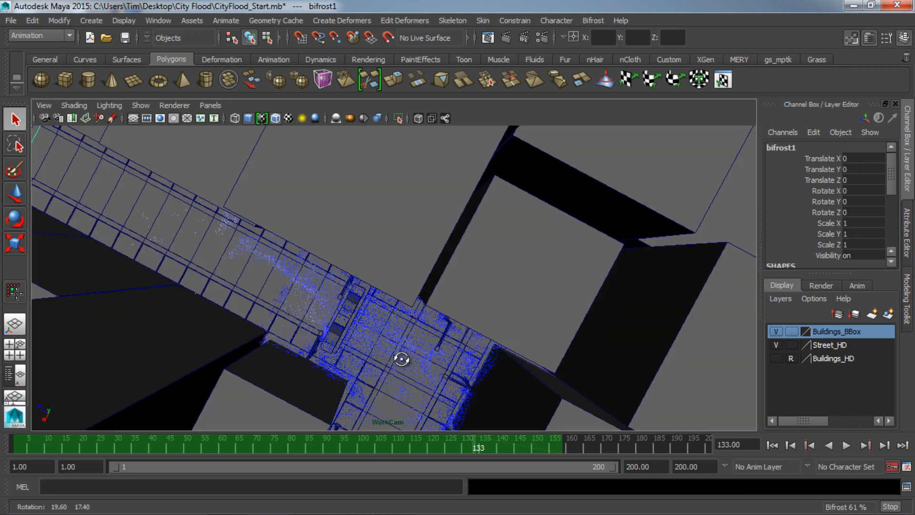
middle_click_drag(402, 356, 455, 315, "alt")
left_click_drag(447, 331, 441, 309, "alt")
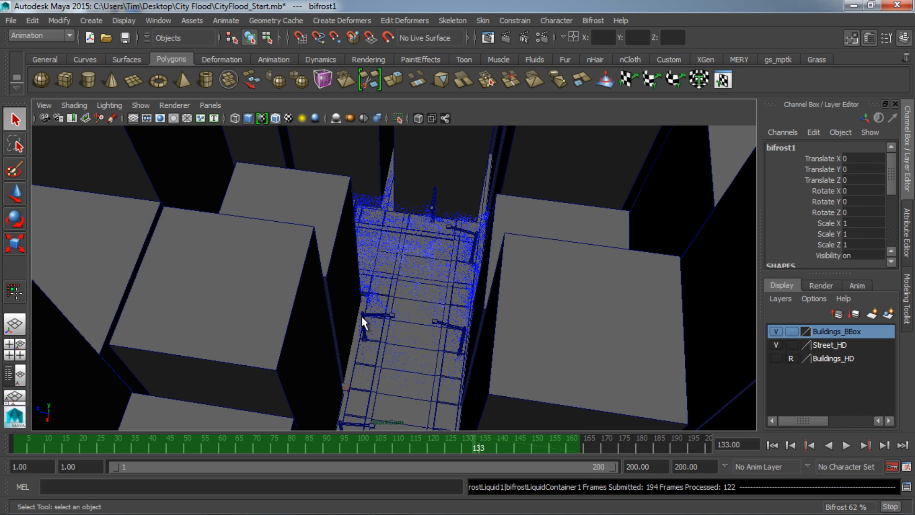
left_click_drag(363, 323, 399, 334, "alt")
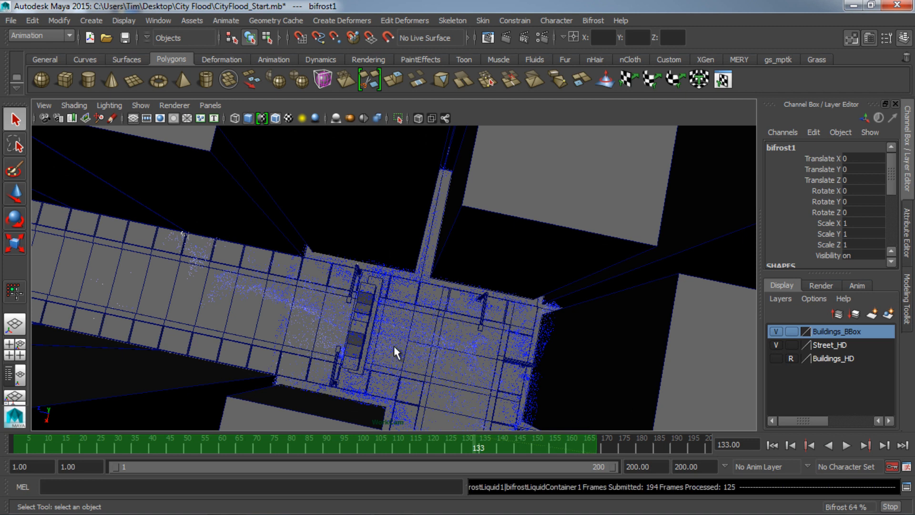
right_click_drag(381, 331, 450, 377, "alt")
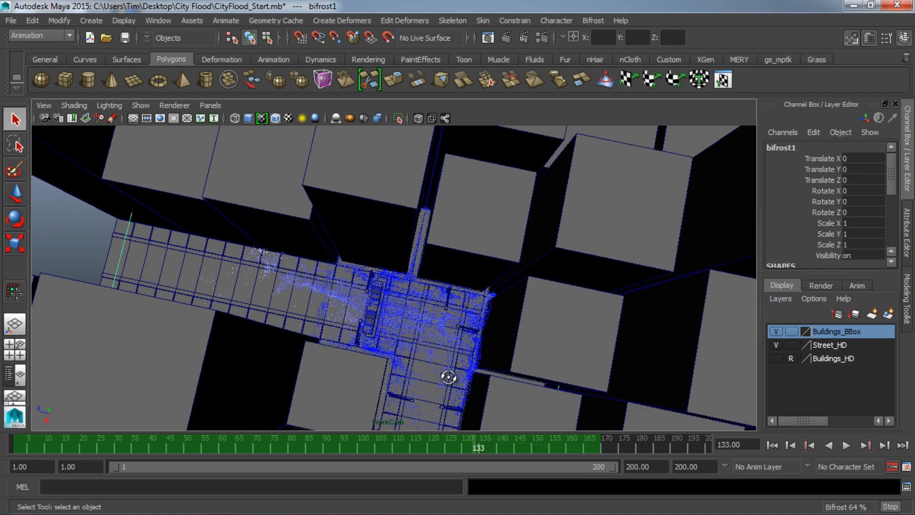
left_click_drag(450, 376, 460, 355, "alt")
right_click_drag(461, 354, 737, 339, "alt")
left_click_drag(449, 329, 439, 330, "alt")
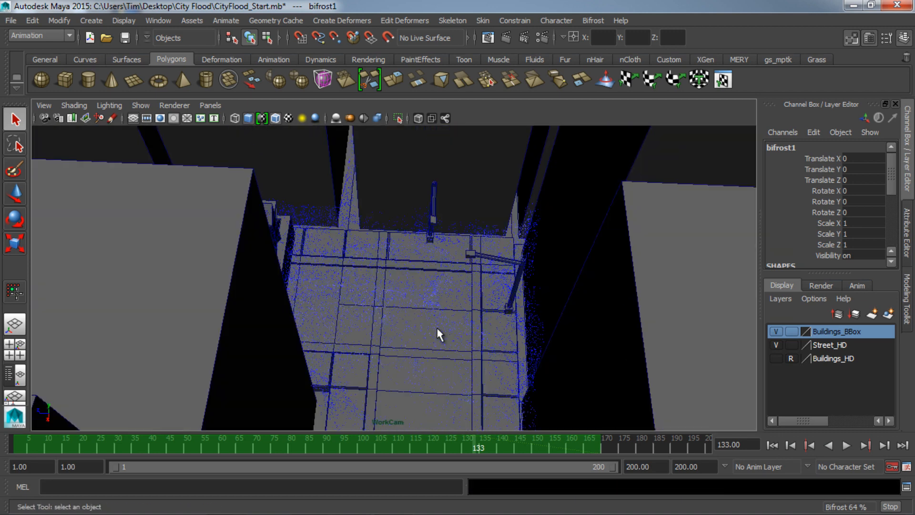
left_click_drag(514, 336, 496, 290, "alt")
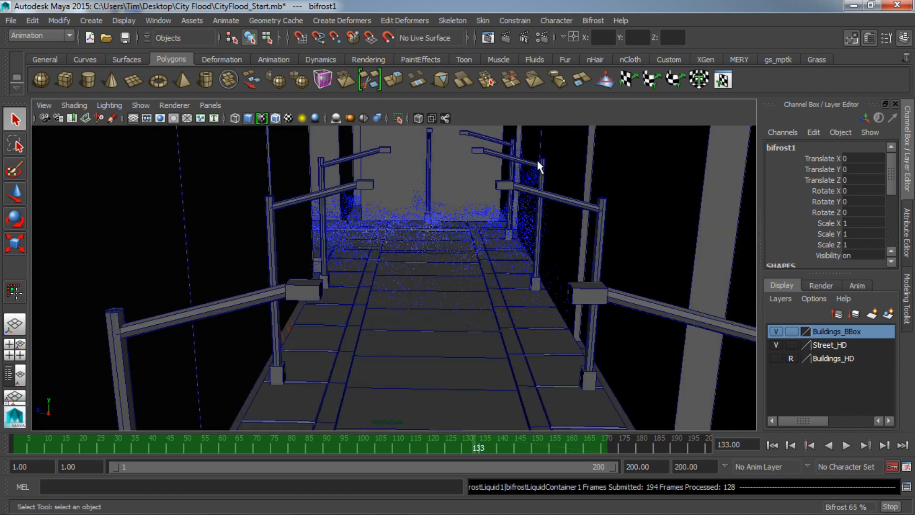
Inspect the road corner up close, checking the gaps between the building boxes where particles can slip through
middle_click_drag(474, 280, 466, 353, "alt")
right_click_drag(412, 336, 431, 282, "alt")
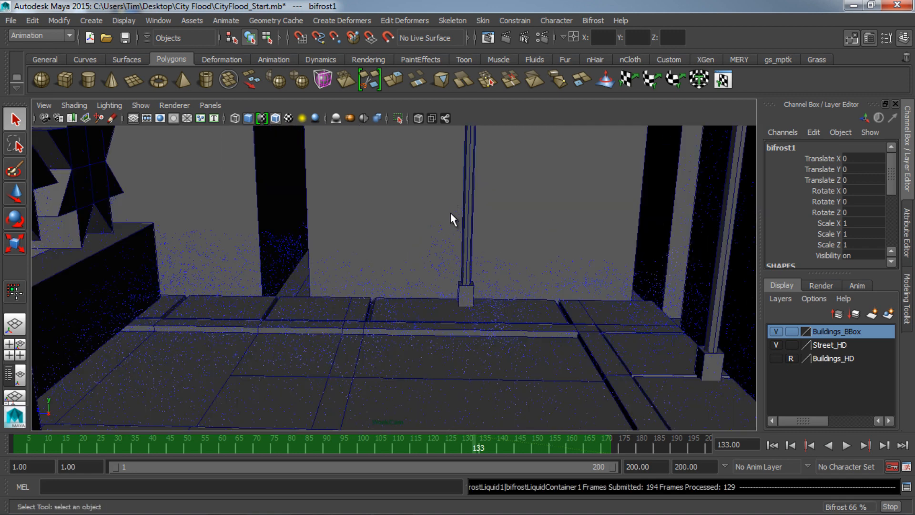
left_click_drag(431, 246, 451, 358, "alt")
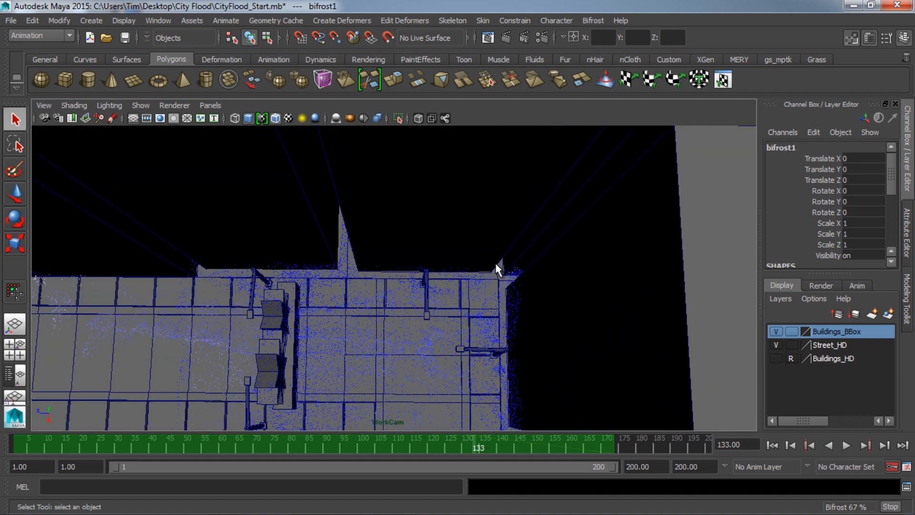
middle_click_drag(431, 293, 446, 252, "alt")
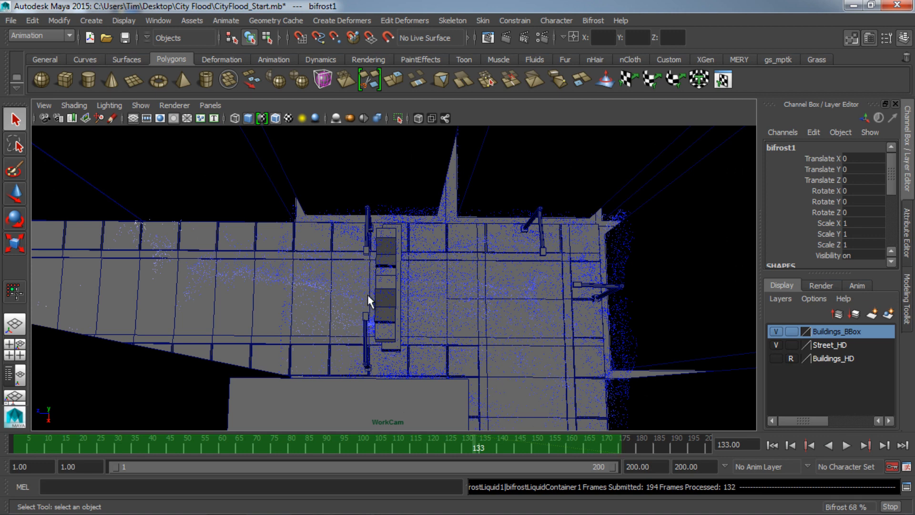
middle_click_drag(499, 256, 462, 311, "alt")
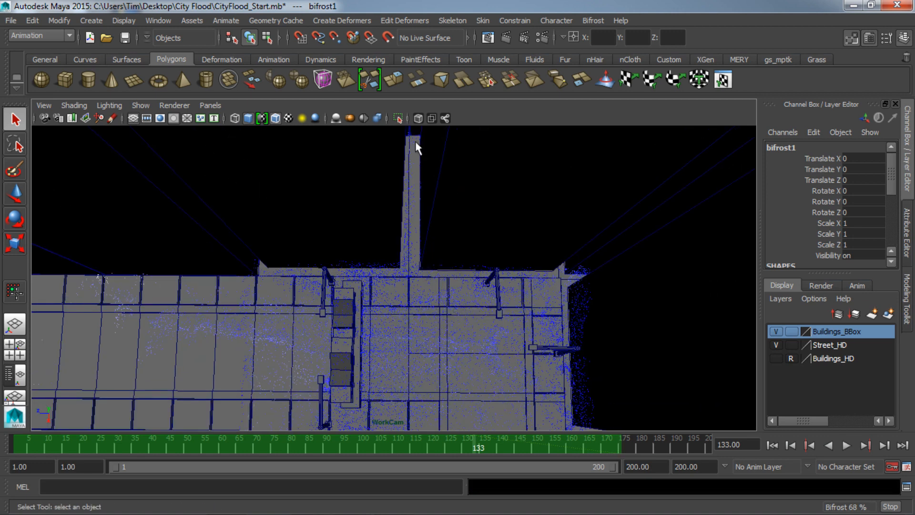
left_click_drag(399, 282, 409, 301, "alt")
left_click_drag(435, 339, 476, 287, "alt")
left_click_drag(391, 300, 353, 348, "alt")
scroll(425, 348, "up", 3)
Hide the Buildings_BBox layer and frame the bifrost1 liquid to view its spread over the ground
left_click(776, 332)
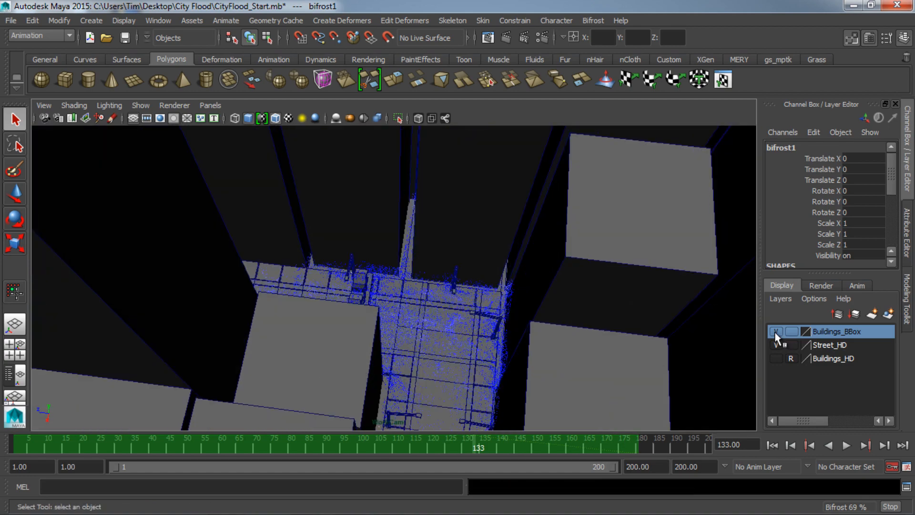
left_click_drag(409, 317, 429, 326, "alt")
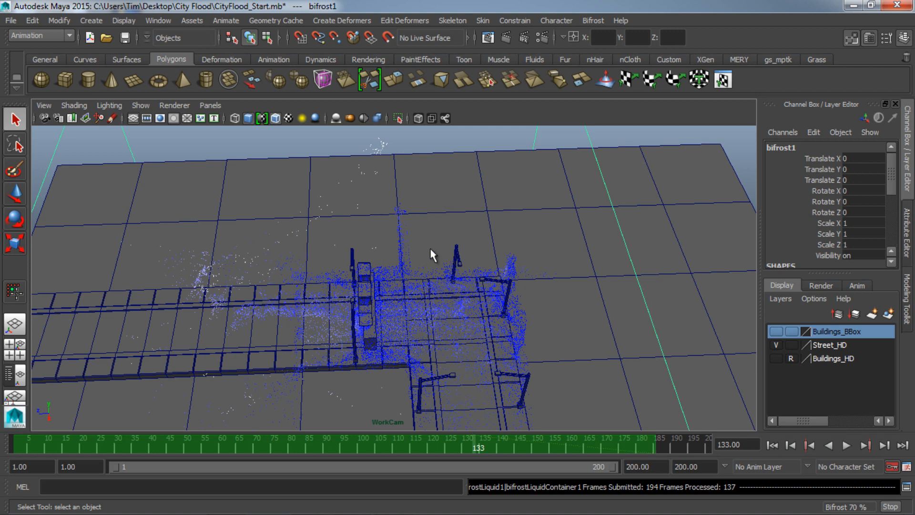
left_click_drag(369, 253, 347, 251, "alt")
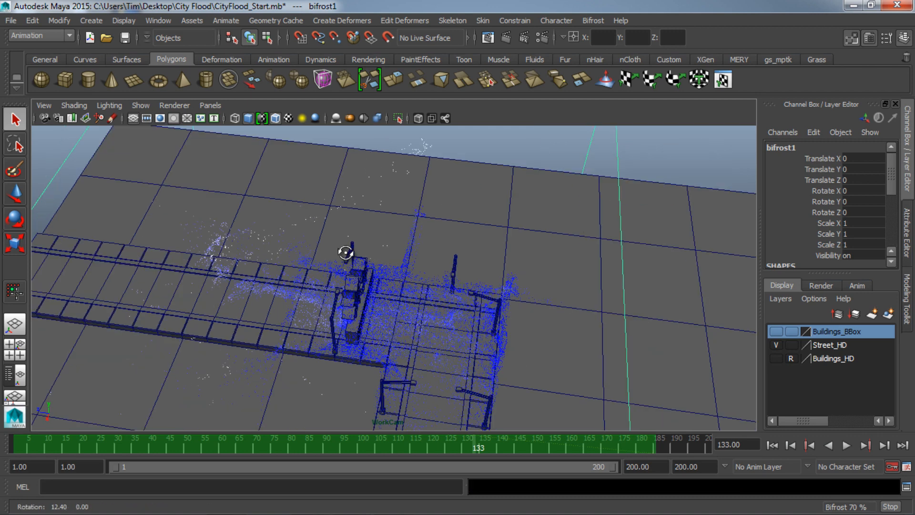
key("f")
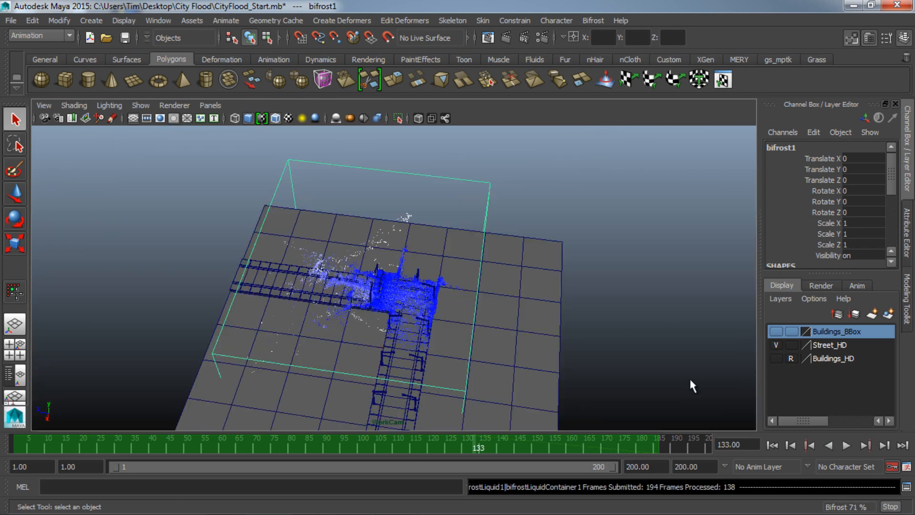
Return to frame 1 and add a killplane to the bifrost1 liquid
left_click(772, 446)
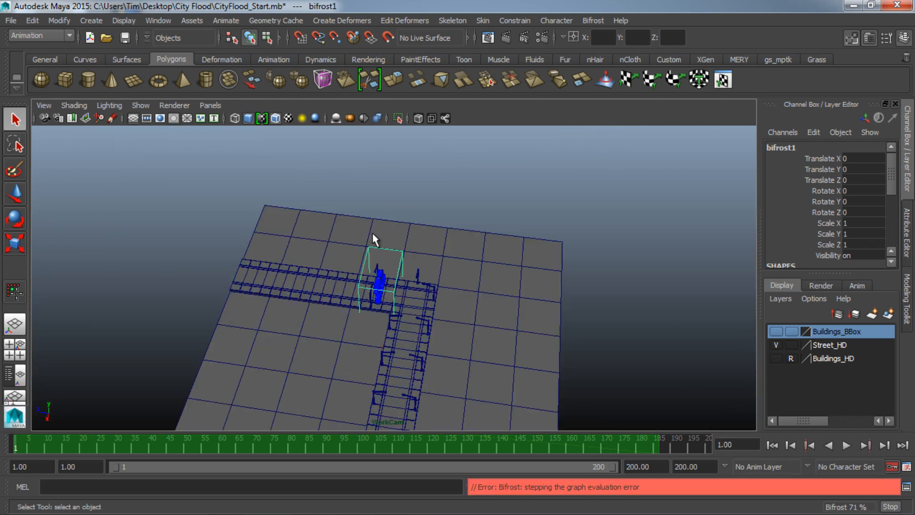
right_click_drag(372, 233, 373, 202, "alt")
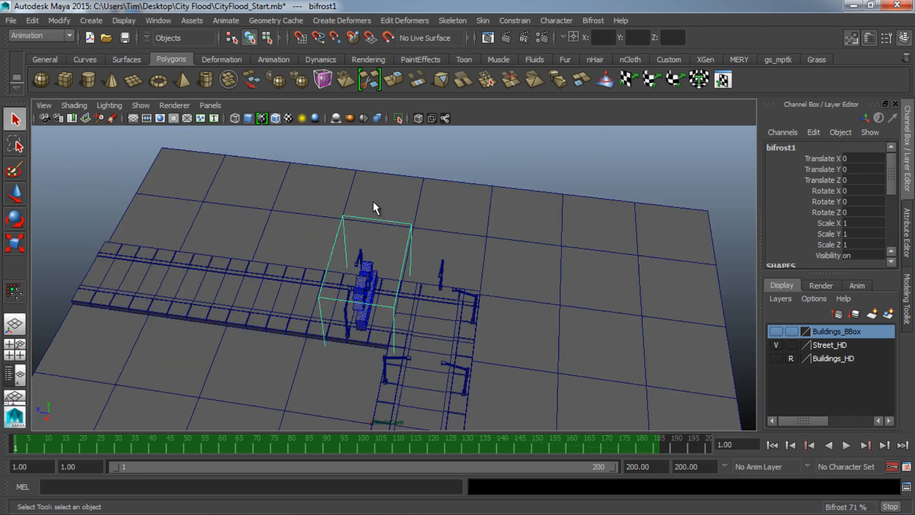
left_click(593, 20)
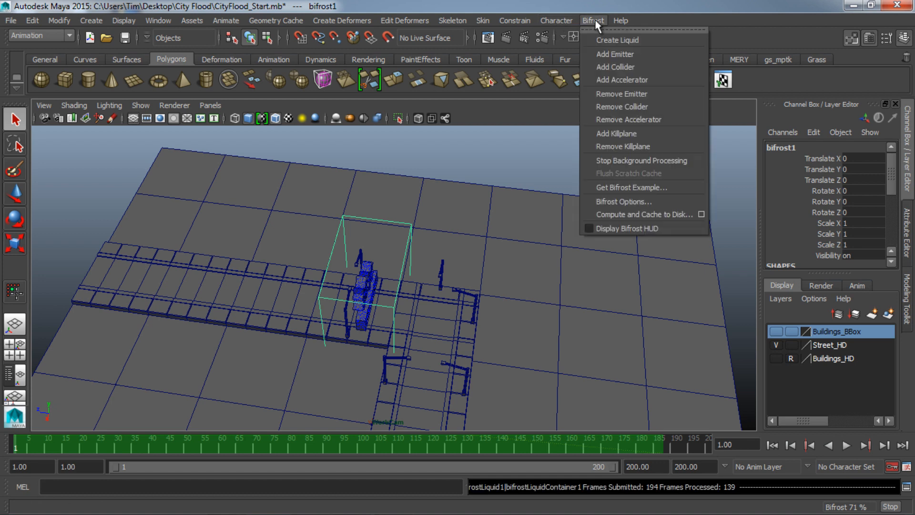
left_click(620, 133)
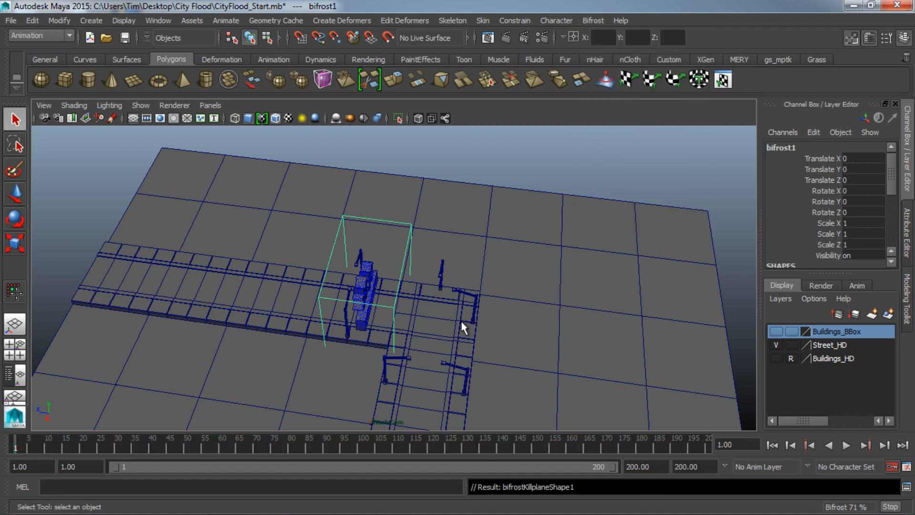
Move the killplane along X to about -28.005, level with the emitter
key("w")
right_click_drag(460, 320, 436, 330, "alt")
left_click_drag(437, 330, 455, 326, "alt")
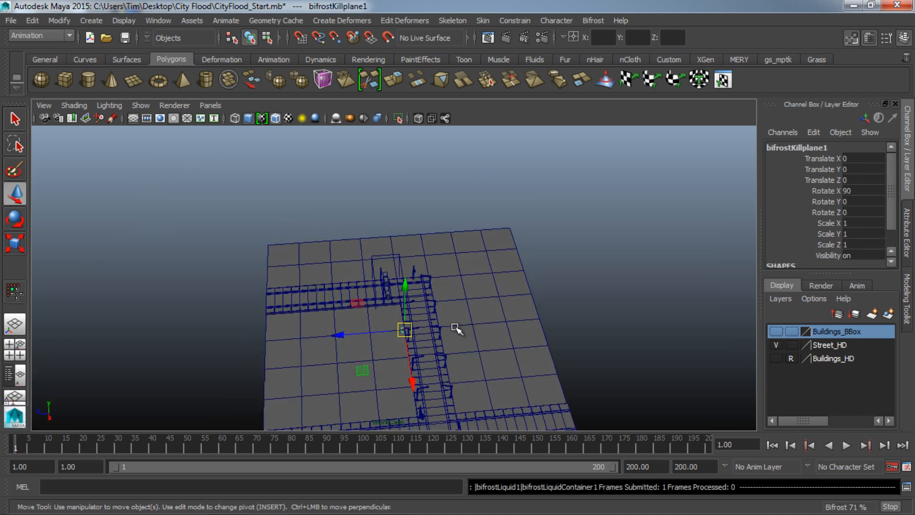
left_click_drag(417, 392, 406, 314)
scroll(391, 306, "up", 5)
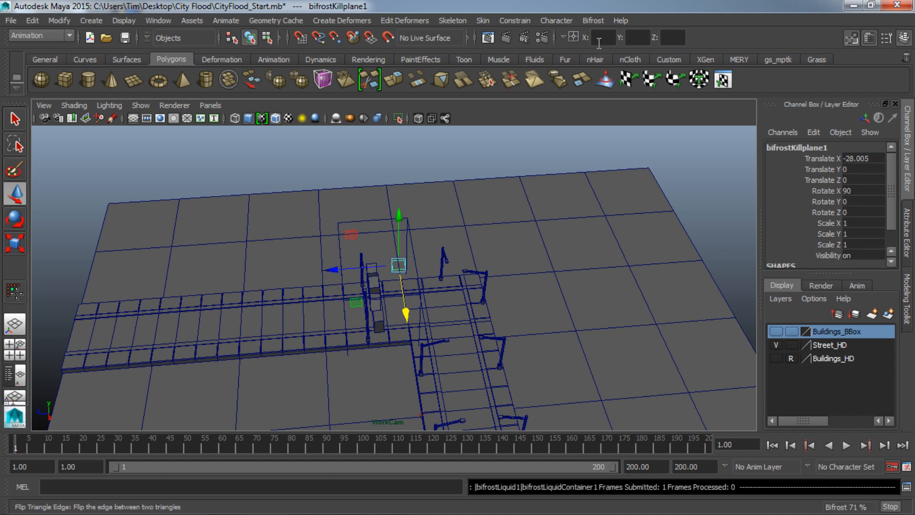
Turn off the disk location override in the Bifrost options and apply the change
left_click(599, 16)
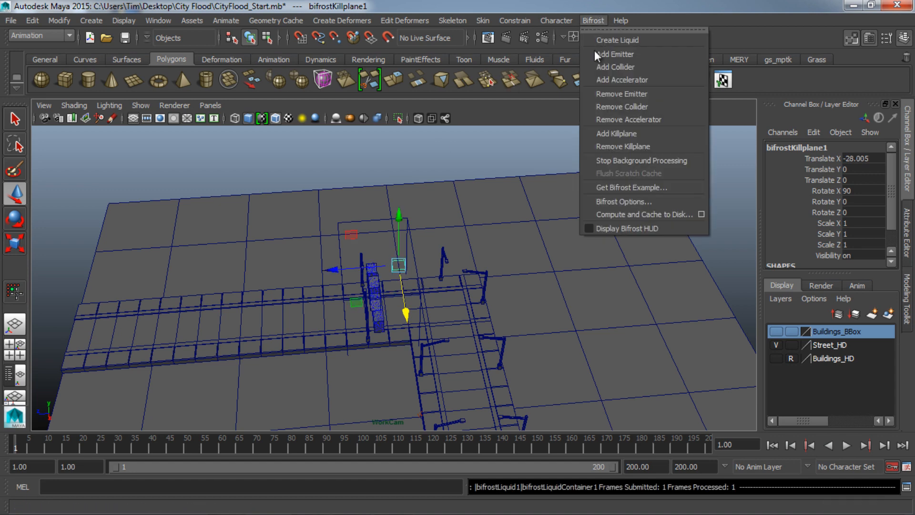
left_click(636, 201)
left_click(315, 244)
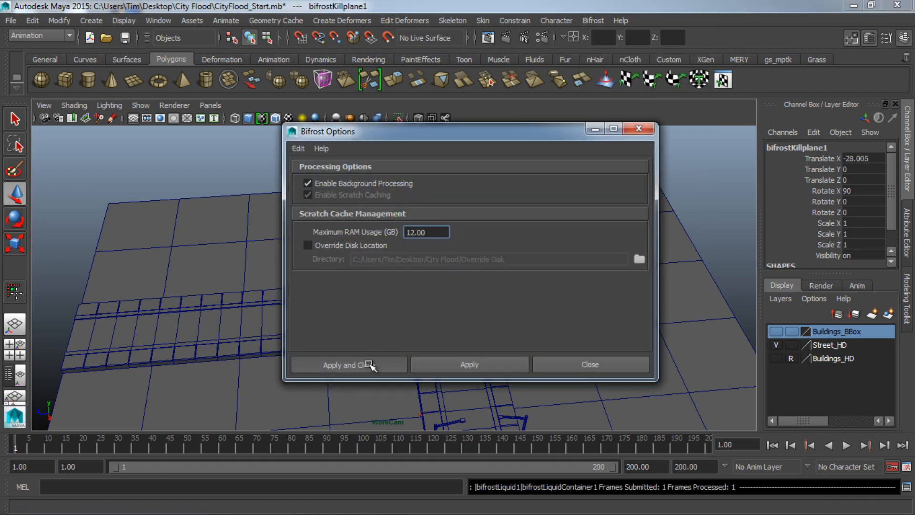
left_click(365, 358)
Move the killplane along Z to about 13.419 and set its X rotation to 0
left_click_drag(331, 270, 272, 276)
key("e")
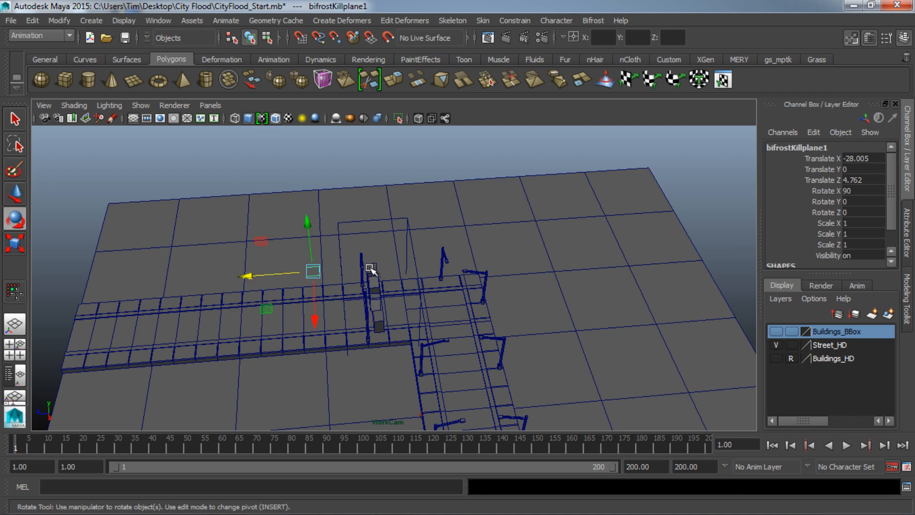
left_click(319, 227)
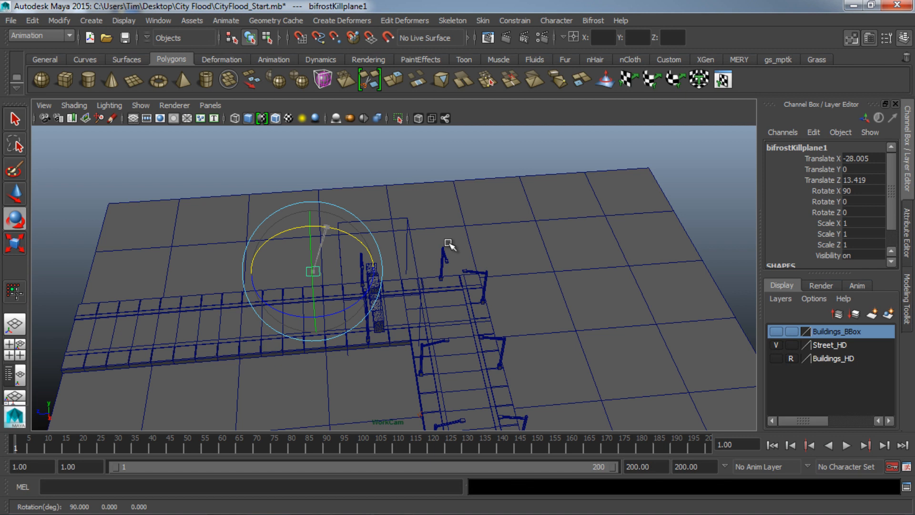
left_click(861, 191)
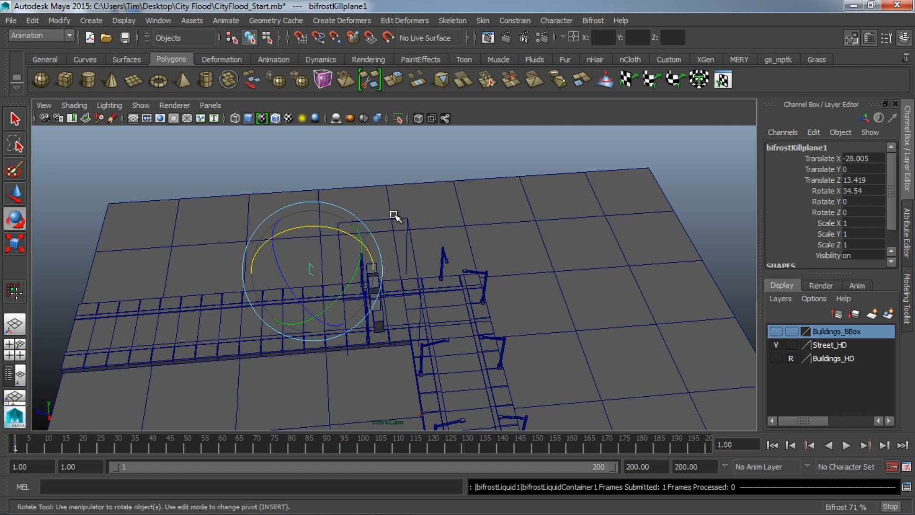
type("w")
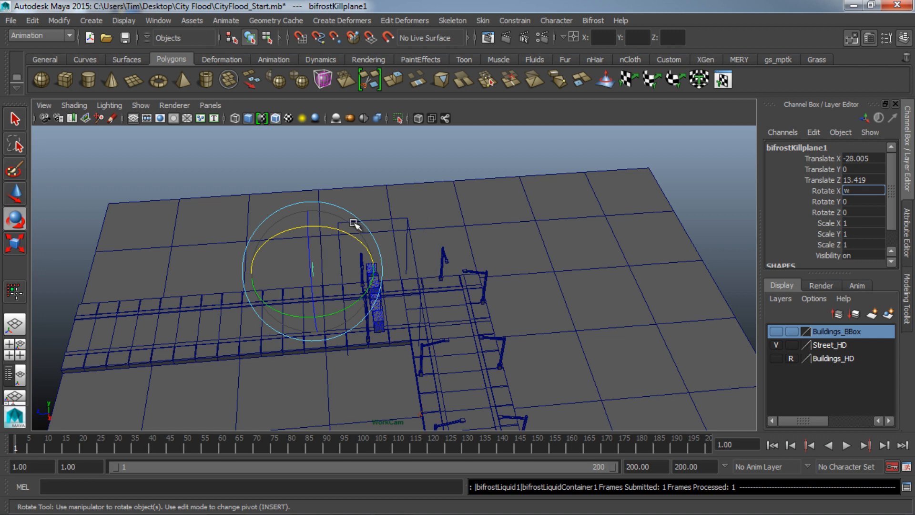
type("w")
left_click(312, 251)
left_click(312, 267)
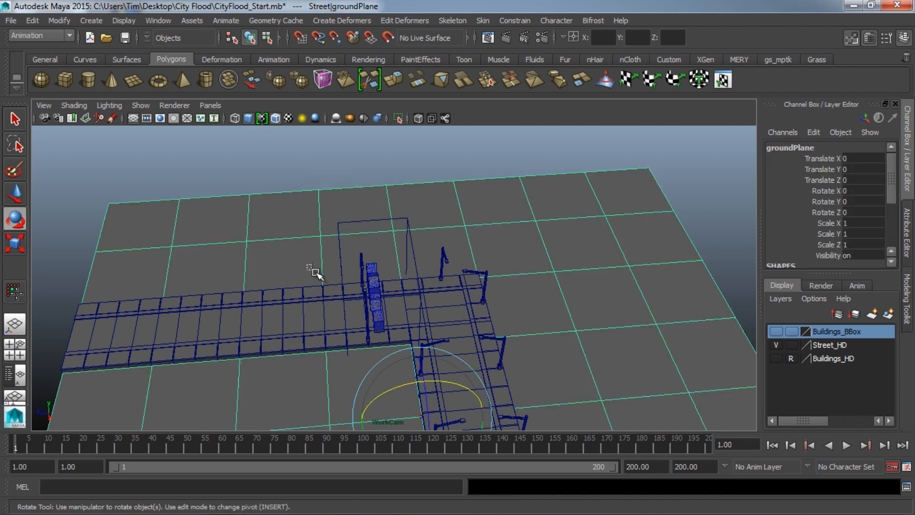
left_click(324, 272)
Raise the killplane above the ground to about 9.924 in Y and view it beside the emitter
key("w")
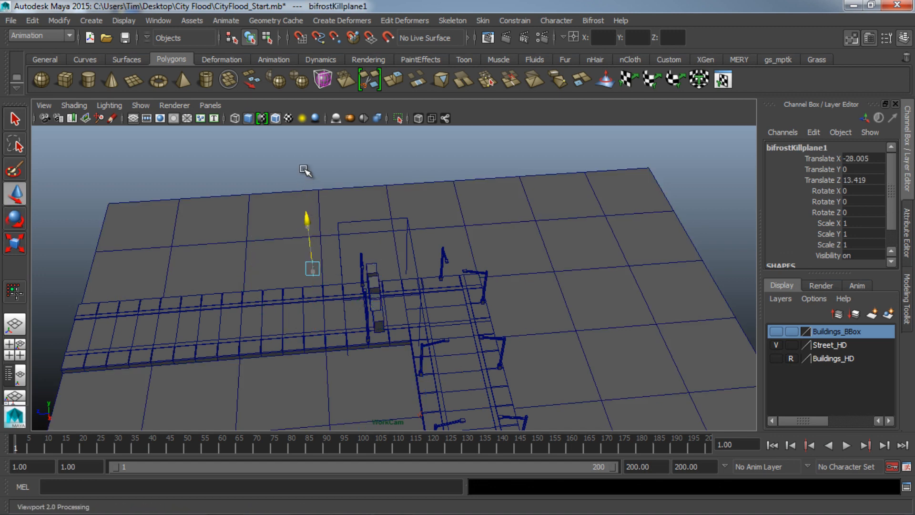
left_click_drag(305, 169, 314, 256)
left_click_drag(394, 253, 451, 254, "alt")
right_click_drag(451, 254, 409, 197, "alt")
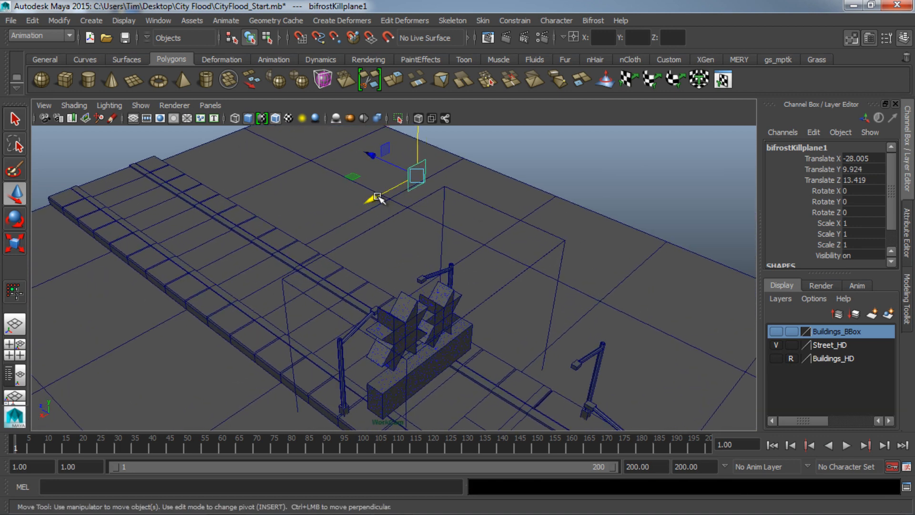
Move the killplane behind the emitter, to about -18.09 in X and 6.405 in Z
left_click_drag(379, 198, 305, 228)
left_click_drag(230, 280, 279, 259)
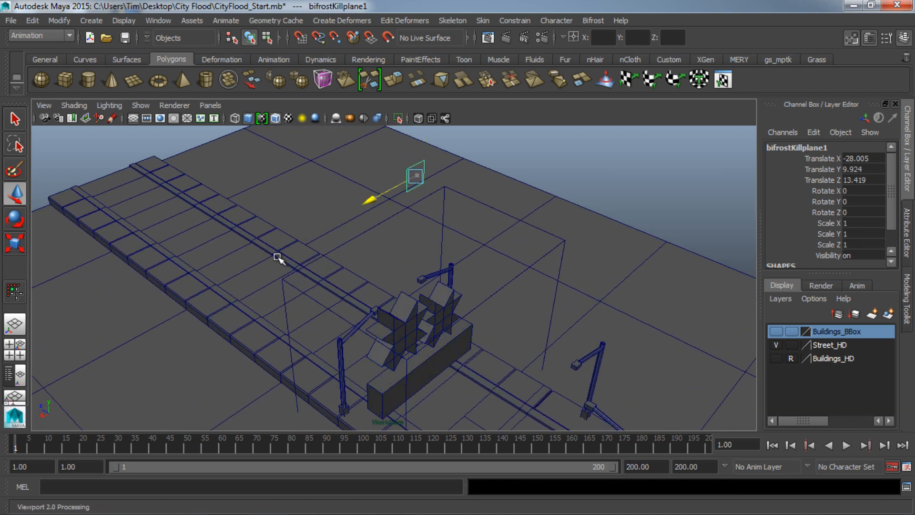
left_click_drag(251, 215, 334, 238)
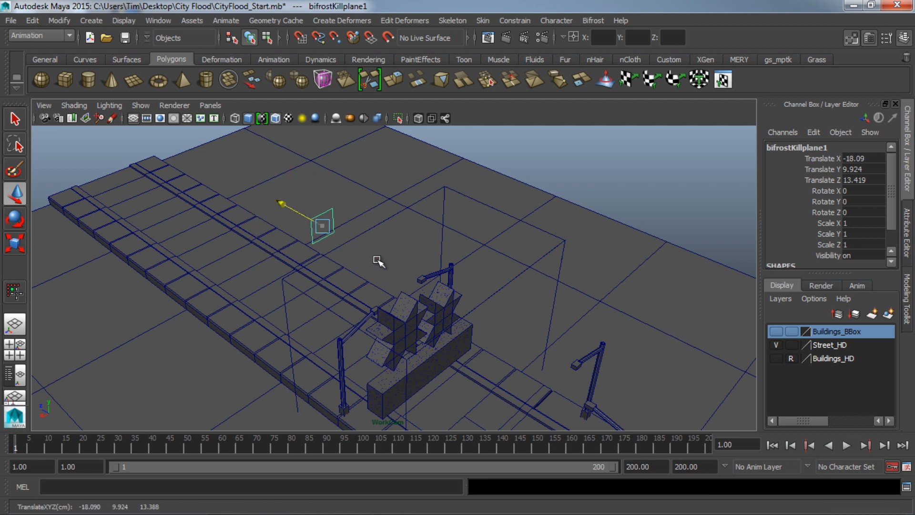
left_click_drag(376, 259, 379, 261)
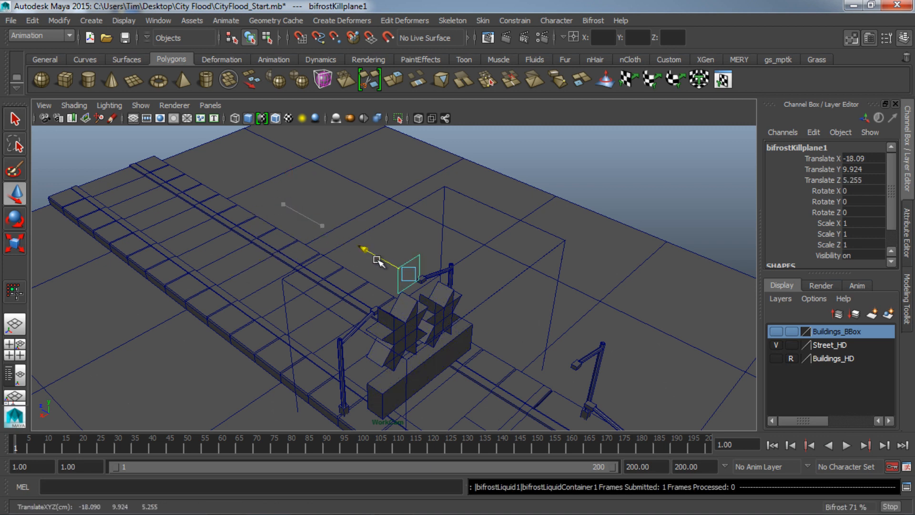
left_click_drag(409, 329, 458, 340, "alt")
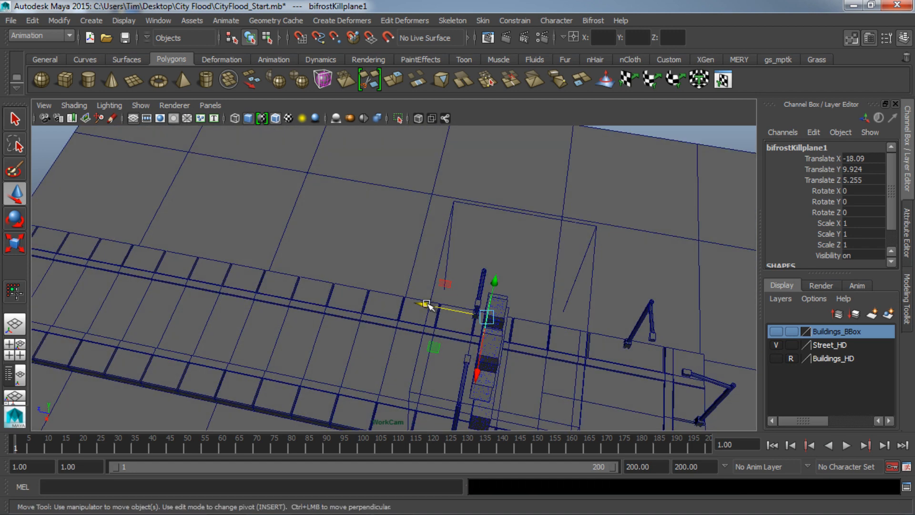
left_click_drag(429, 305, 410, 303)
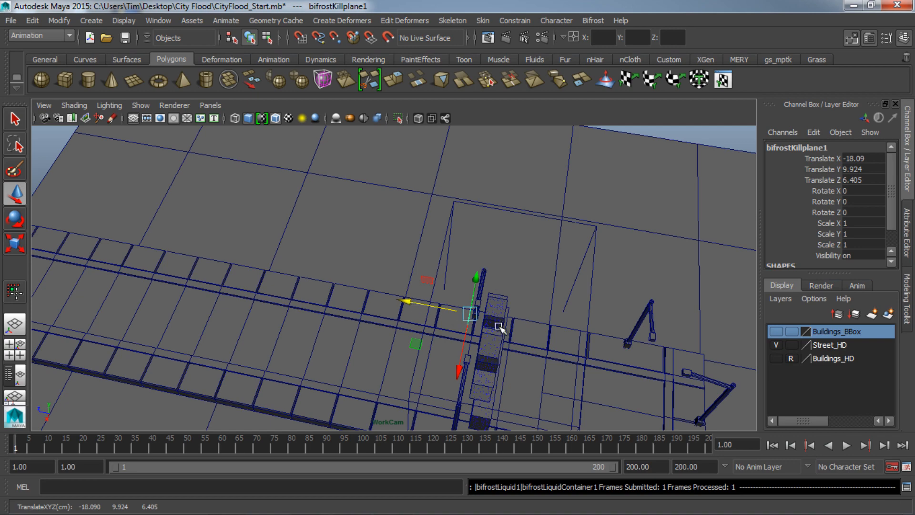
Check the killplane's clearance behind the emitter and fine-tune its Z position to about 6.31
left_click_drag(497, 321, 511, 293, "alt")
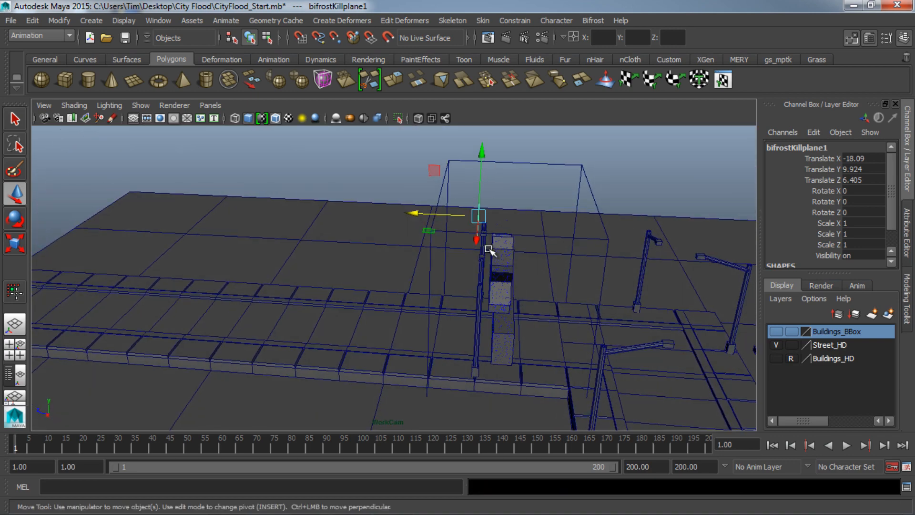
left_click_drag(486, 246, 418, 324, "alt")
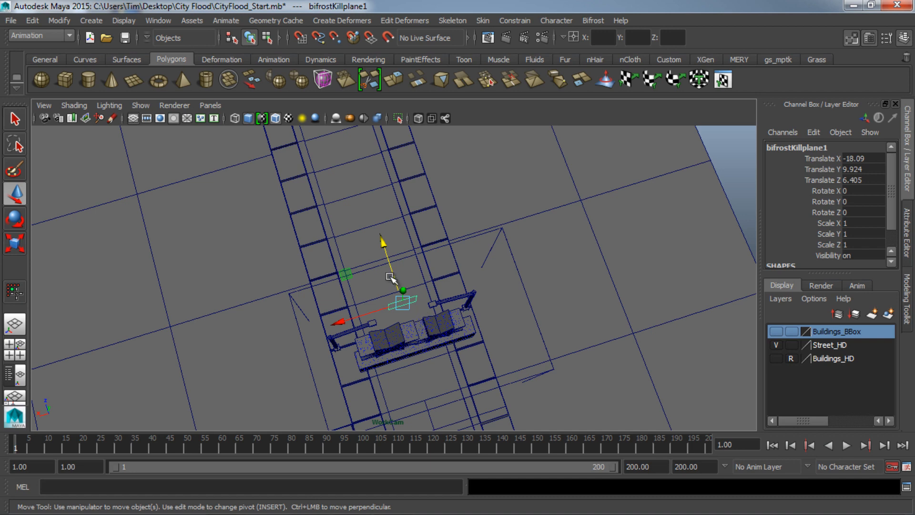
left_click_drag(390, 278, 509, 327, "alt")
middle_click_drag(508, 327, 365, 314, "alt")
right_click_drag(364, 315, 468, 306, "alt")
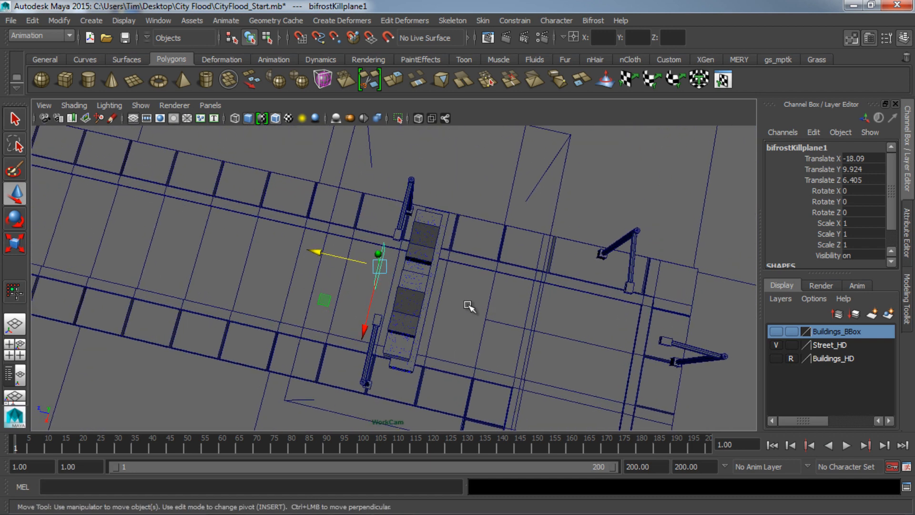
left_click(321, 252)
left_click_drag(333, 256, 332, 256)
Select the Bifrost liquid object and add a second killplane to it
left_click_drag(447, 300, 471, 260, "alt")
scroll(471, 260, "down", 5)
left_click_drag(490, 314, 446, 292, "alt")
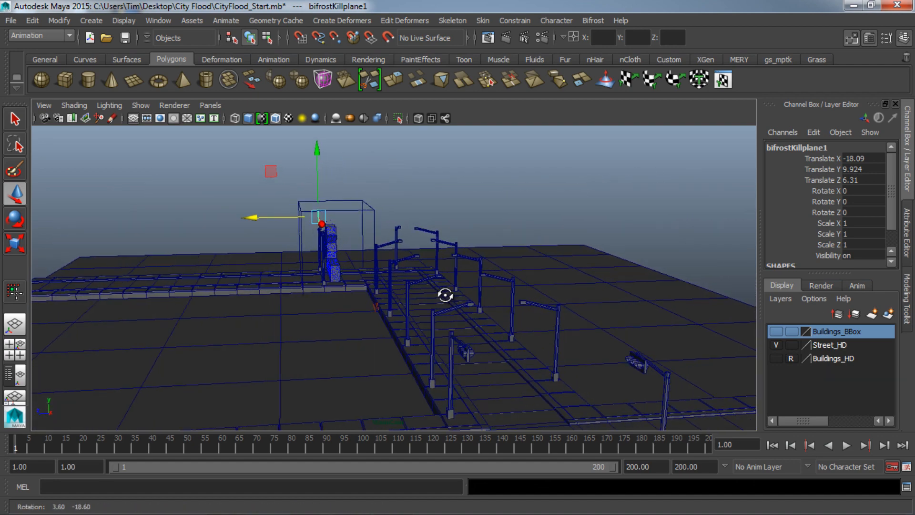
left_click_drag(347, 288, 385, 302, "alt")
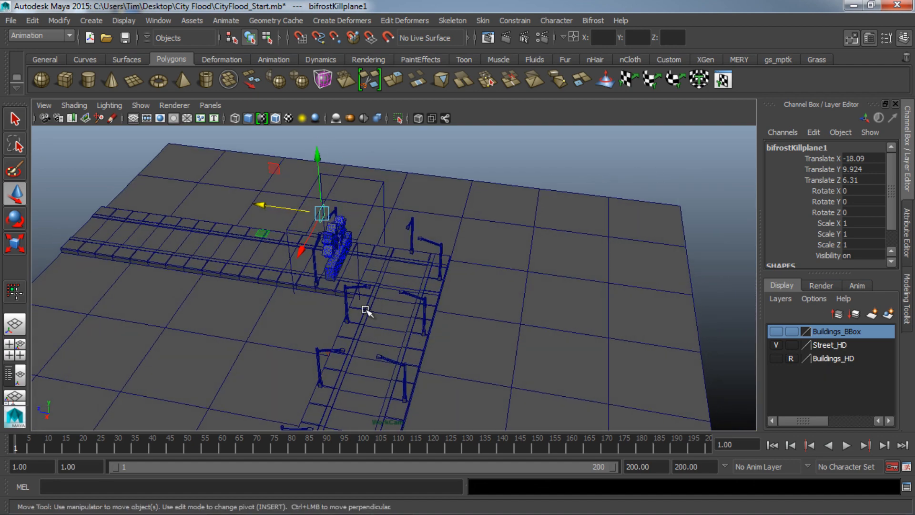
left_click_drag(372, 333, 379, 223, "alt")
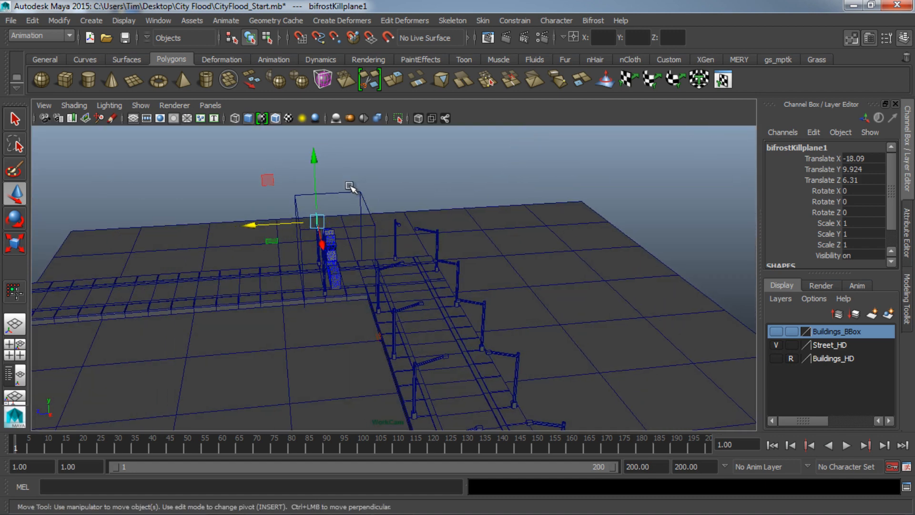
left_click(350, 185)
left_click(590, 21)
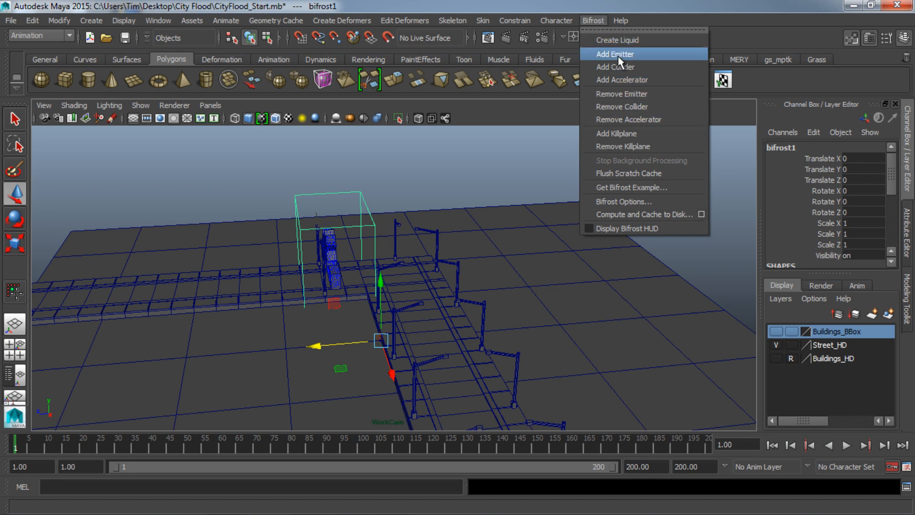
left_click(620, 134)
Lower the new killplane just beneath the ground, to about -0.252 in Y, and deselect it
left_click_drag(378, 286, 313, 191, "alt")
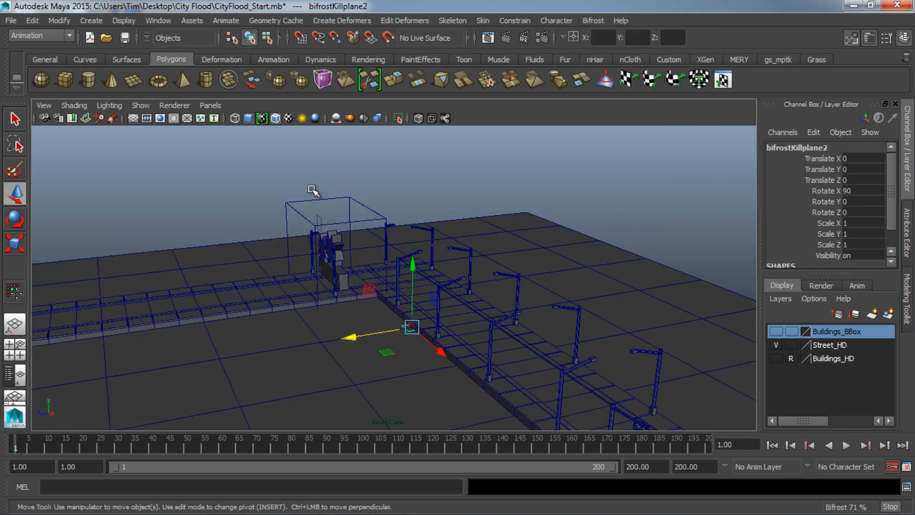
left_click_drag(474, 306, 385, 253, "alt")
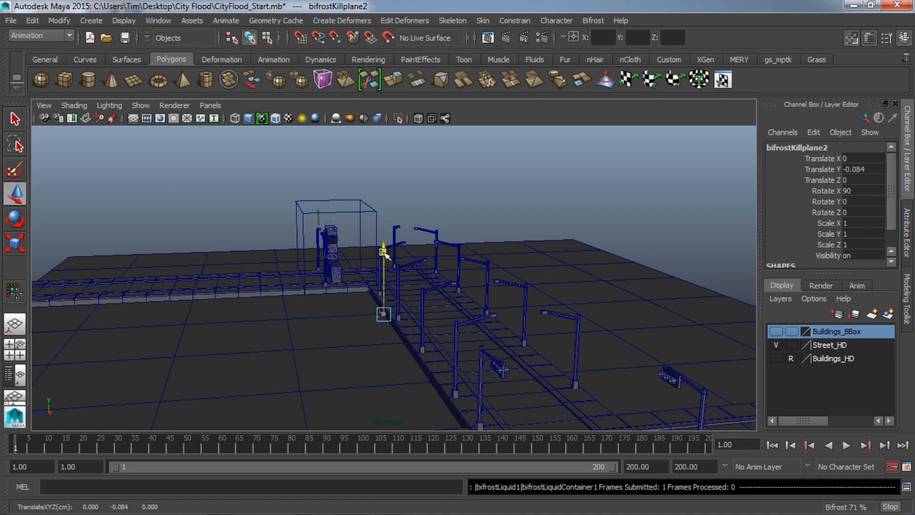
left_click_drag(411, 310, 494, 315, "alt")
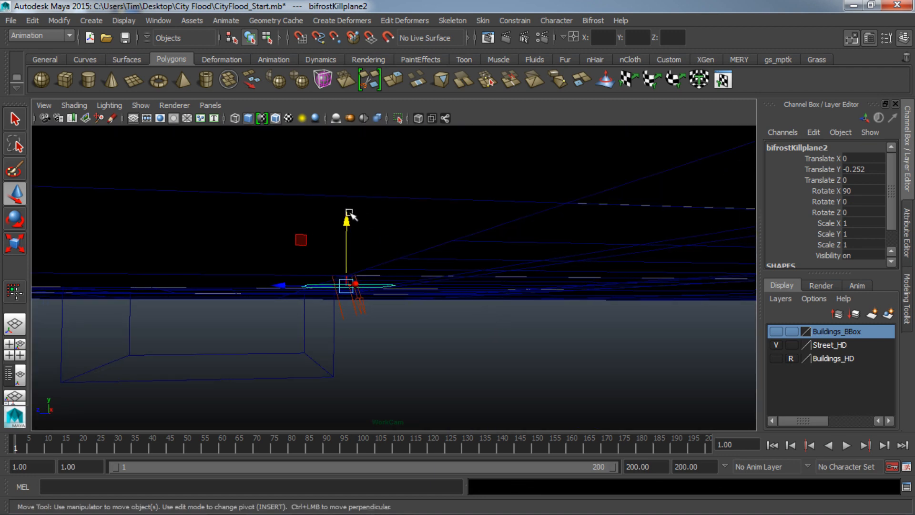
left_click_drag(347, 216, 349, 218)
left_click_drag(370, 252, 382, 280)
left_click_drag(488, 329, 383, 337, "alt")
right_click_drag(383, 337, 711, 297, "alt")
left_click(425, 163)
Examine the street layout from above, from the emitter along the street to the far intersection
left_click_drag(250, 295, 353, 306, "alt")
left_click_drag(353, 355, 325, 338, "alt")
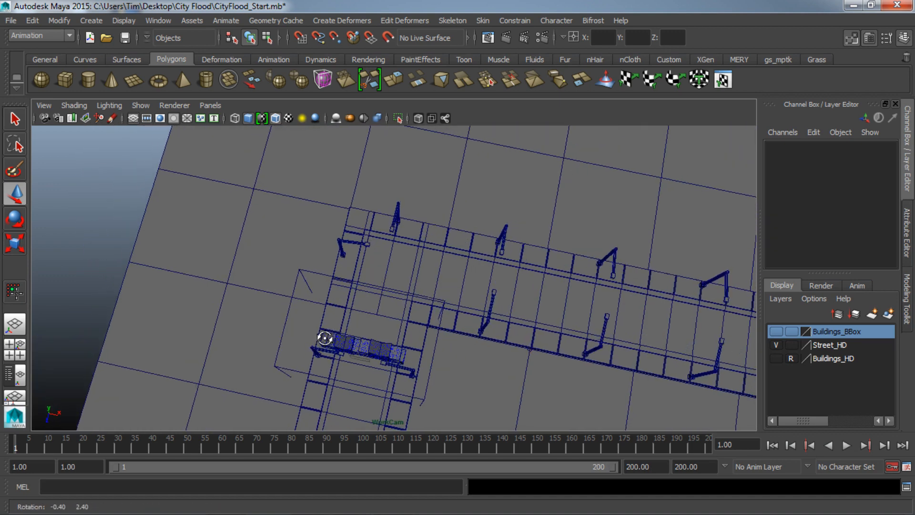
middle_click_drag(324, 338, 383, 333, "alt")
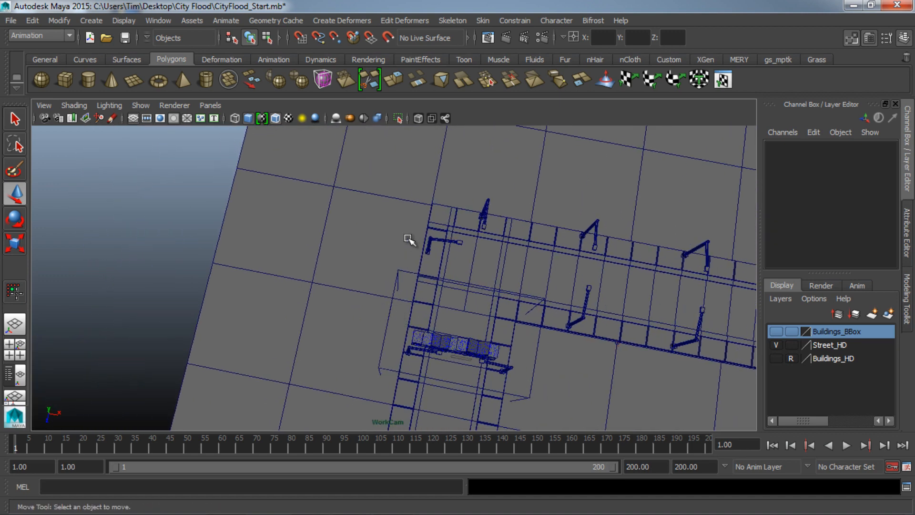
middle_click_drag(549, 294, 388, 333, "alt")
middle_click_drag(540, 273, 350, 189, "alt")
scroll(430, 300, "down", 4)
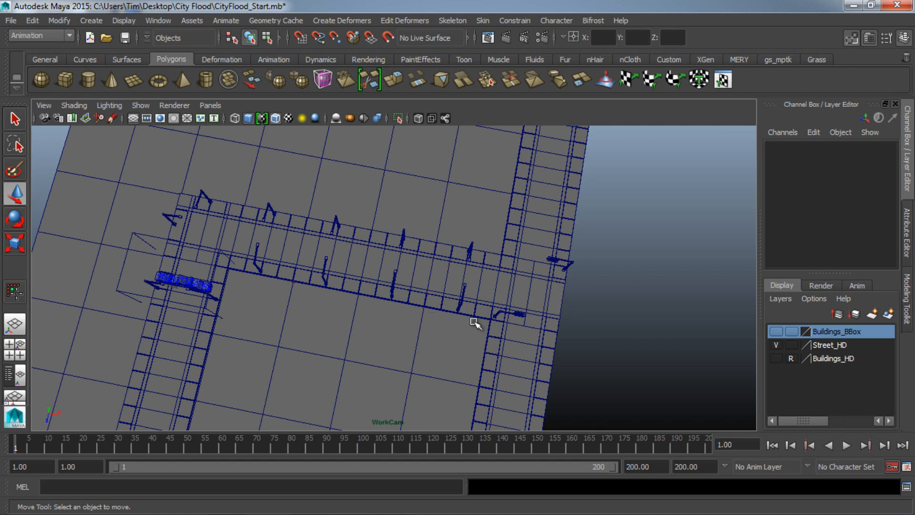
middle_click_drag(310, 356, 406, 367, "alt")
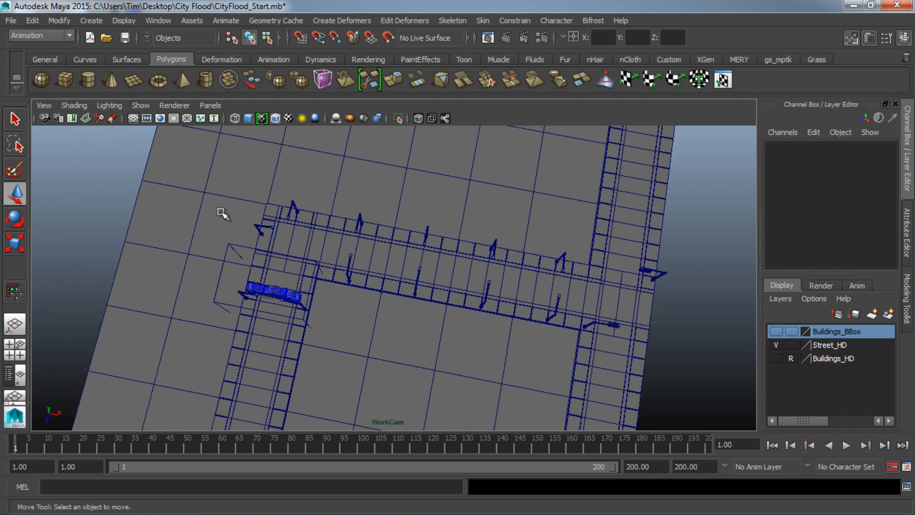
left_click_drag(379, 360, 384, 328, "alt")
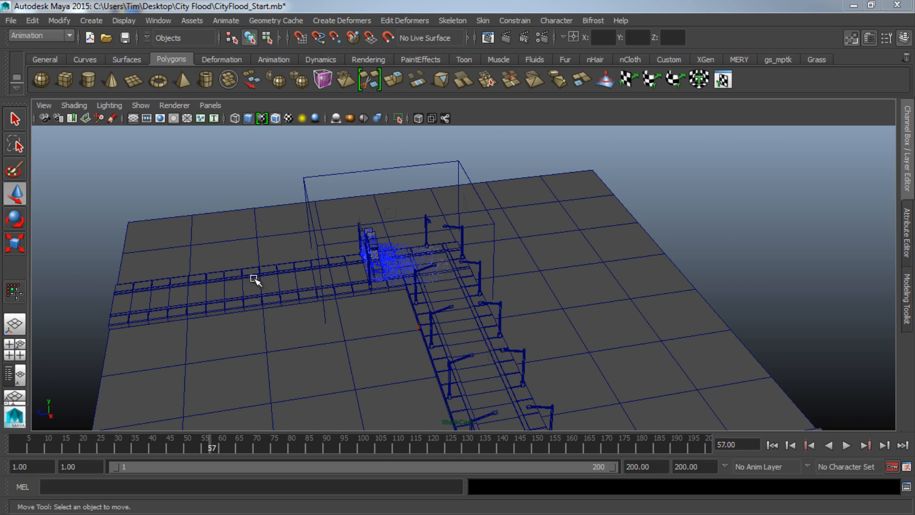
View the liquid around the emitter at frame 57 and select the killplane standing beside it
right_click_drag(368, 282, 427, 288, "alt")
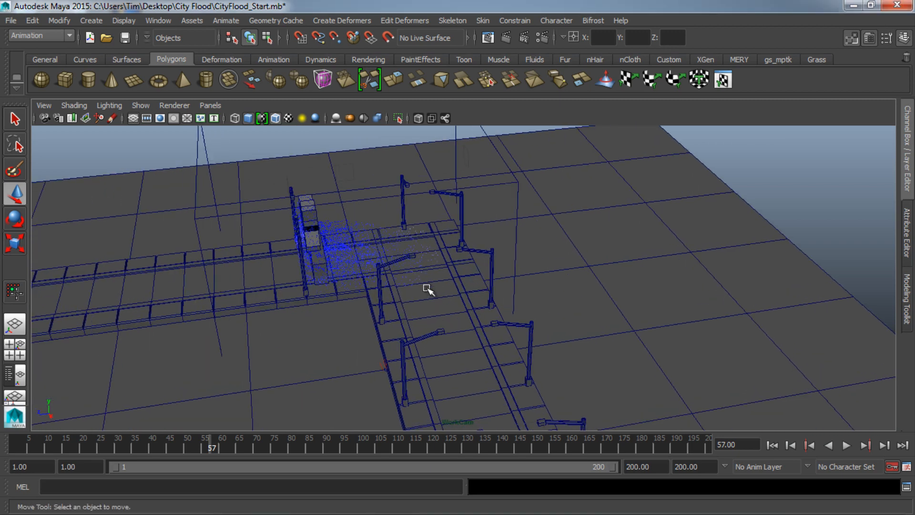
left_click_drag(425, 288, 374, 290, "alt")
middle_click_drag(374, 290, 499, 327, "alt")
right_click_drag(259, 281, 410, 265, "alt")
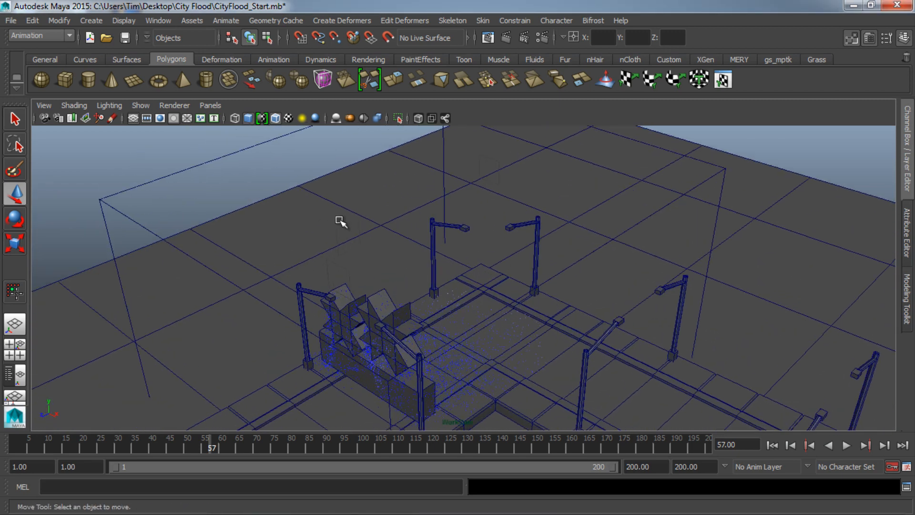
left_click(345, 228)
key("q")
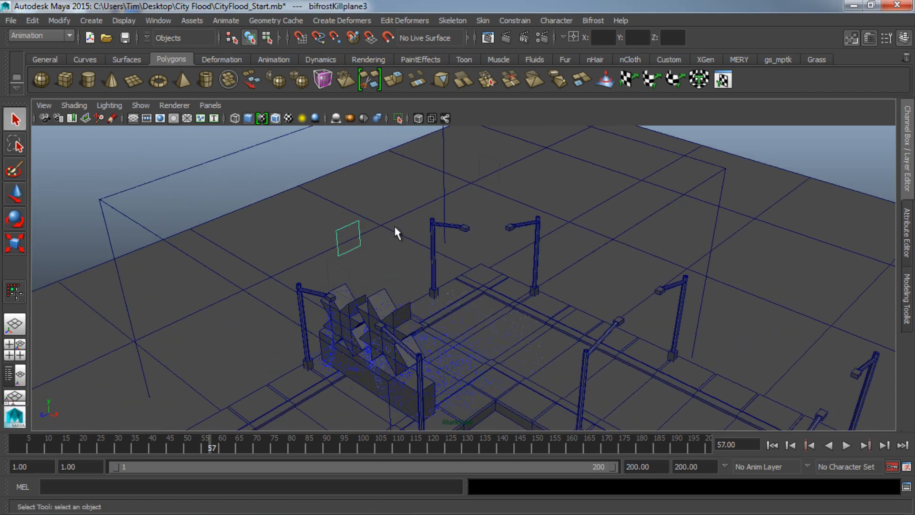
Select the killplane beyond the street corner and the one farther along the street to review their placement
left_click(497, 161)
left_click(485, 159)
scroll(553, 206, "down", 5)
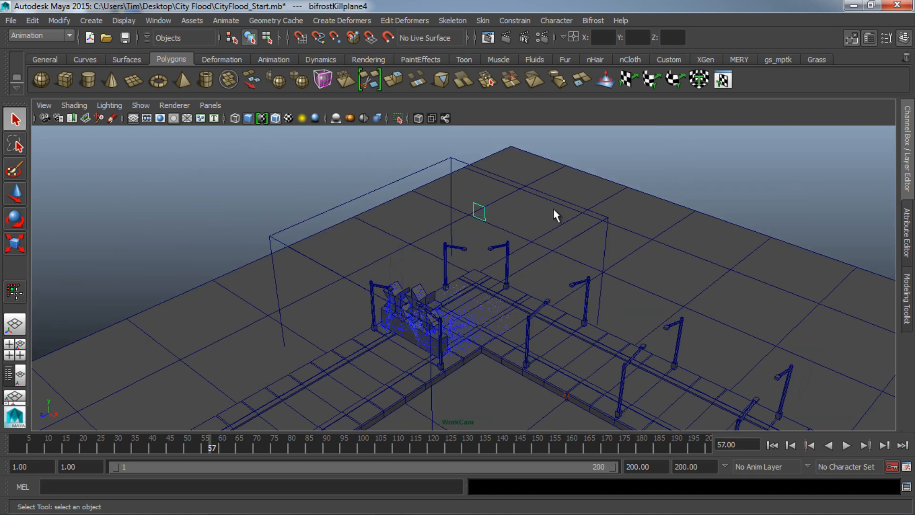
middle_click_drag(558, 243, 366, 183, "alt")
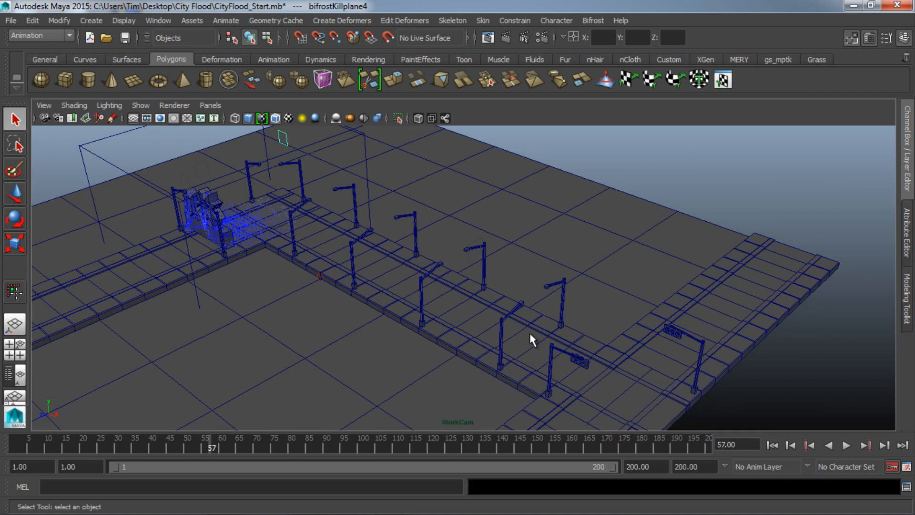
left_click(472, 239)
left_click(476, 239)
Examine from several angles how the particles spread between the emitter, street edges and killplanes at frame 57
left_click_drag(476, 240, 389, 262, "alt")
left_click_drag(437, 294, 433, 323, "alt")
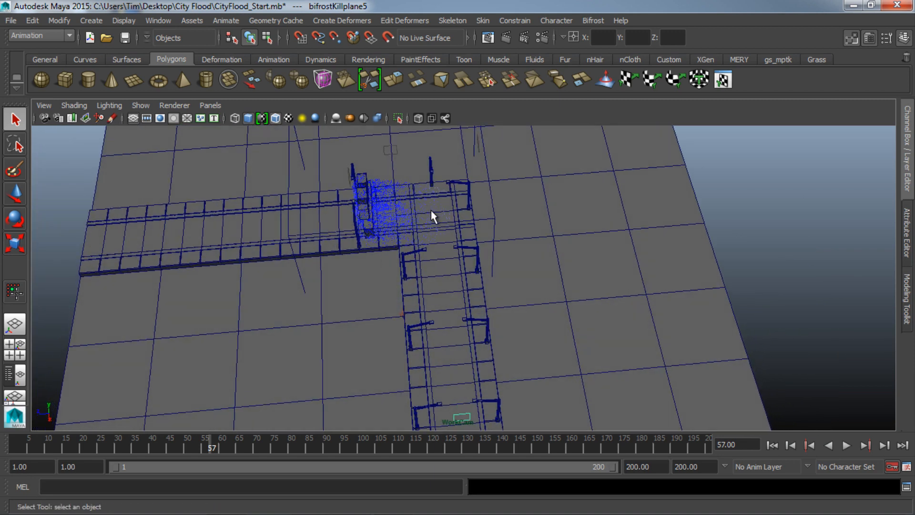
left_click_drag(476, 347, 425, 284, "alt")
right_click_drag(398, 275, 719, 299, "alt")
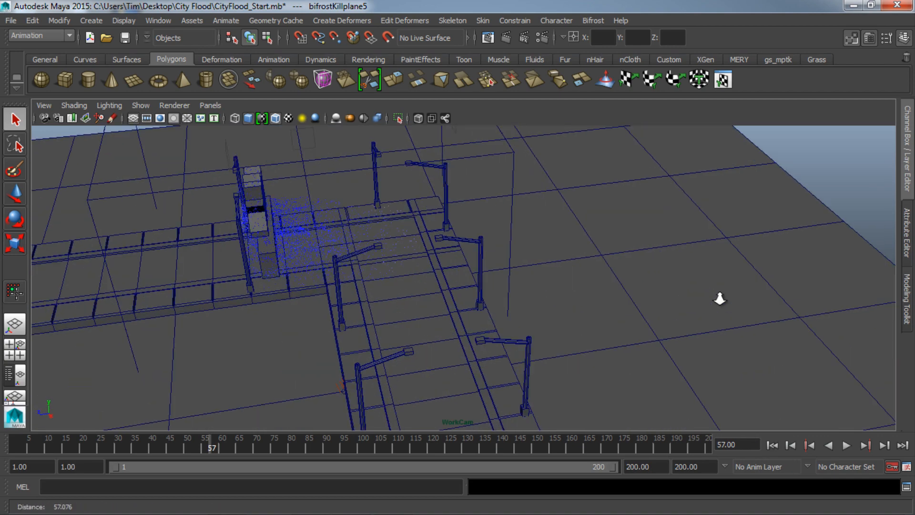
left_click_drag(719, 298, 474, 325, "alt")
middle_click_drag(475, 326, 491, 337, "alt")
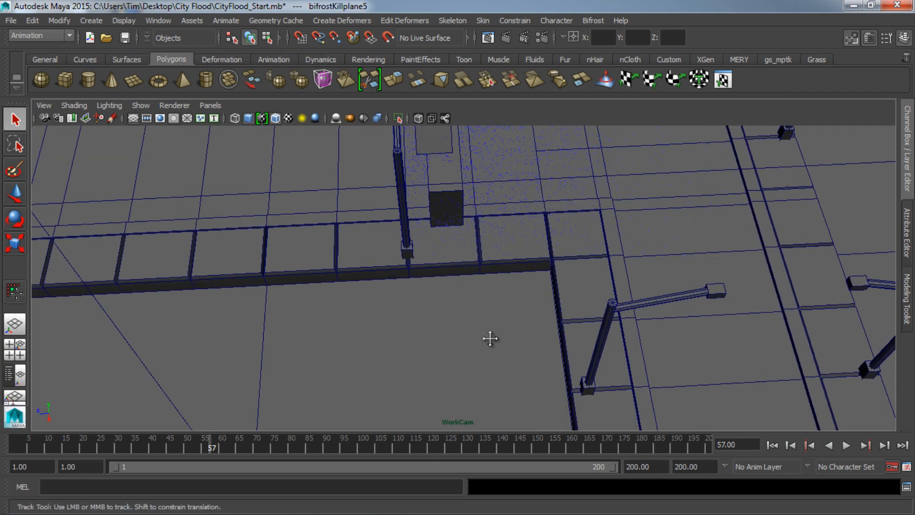
left_click_drag(490, 337, 409, 335, "alt")
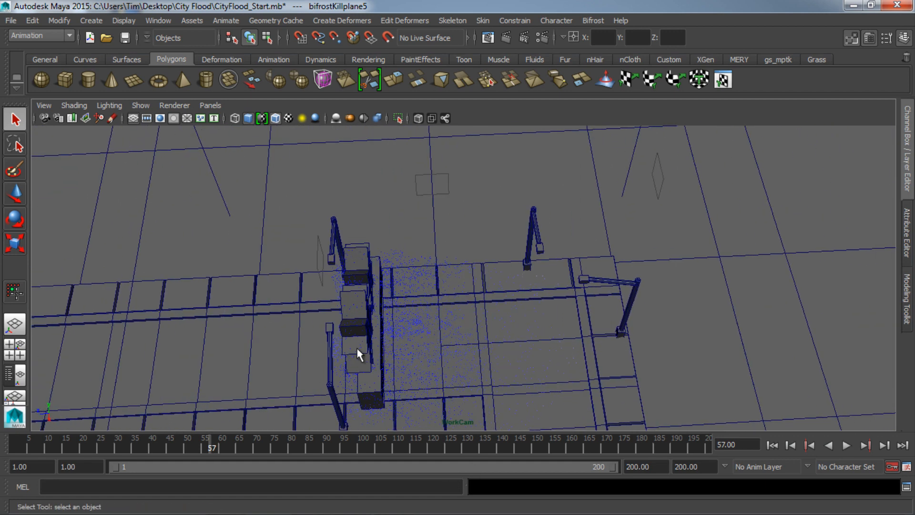
Select the bifrost1 liquid and play its simulation from frame 1 through to about frame 177
left_click(205, 157)
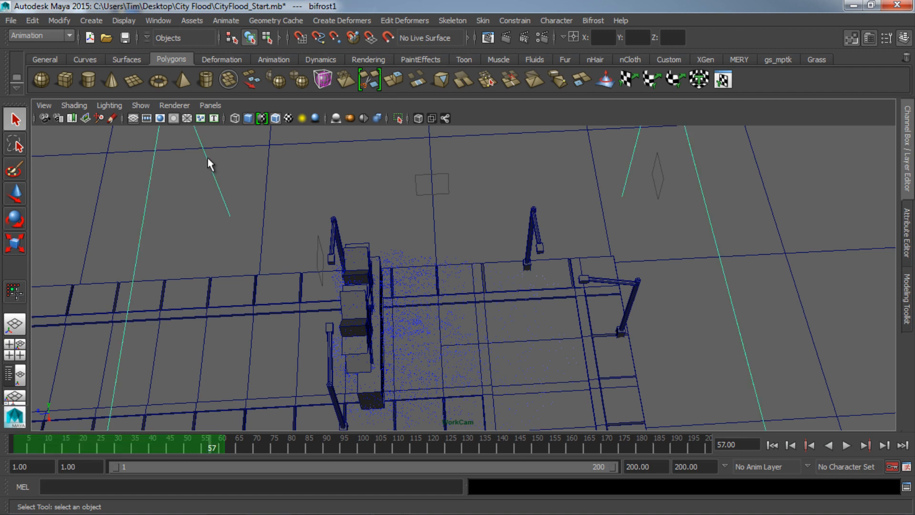
left_click(847, 445)
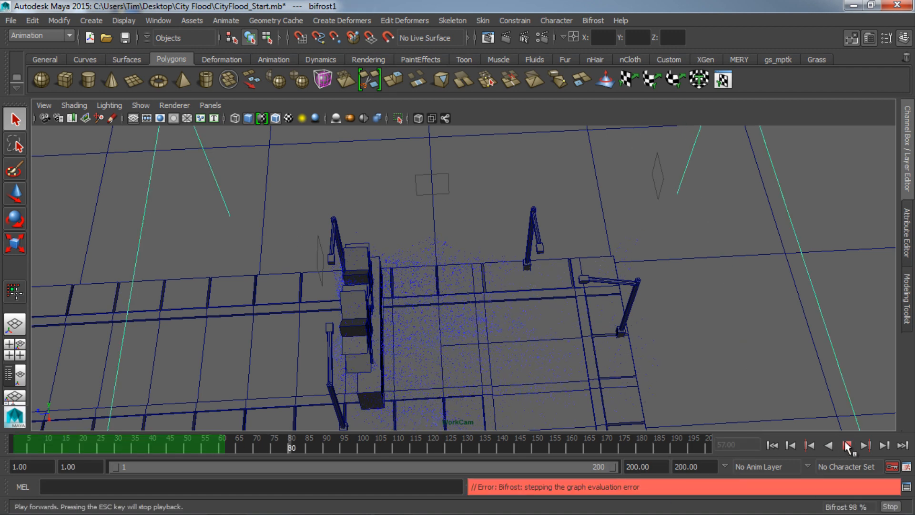
left_click(847, 445)
left_click(771, 445)
left_click(849, 448)
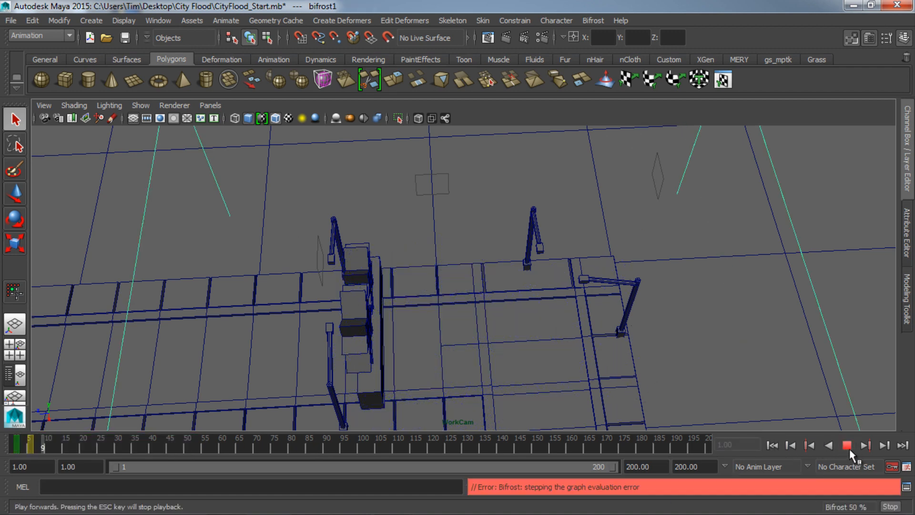
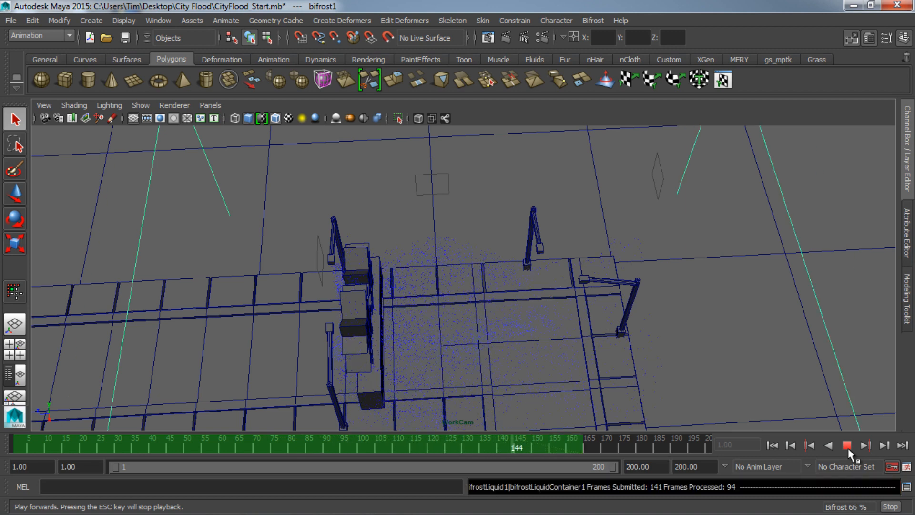
left_click(848, 449)
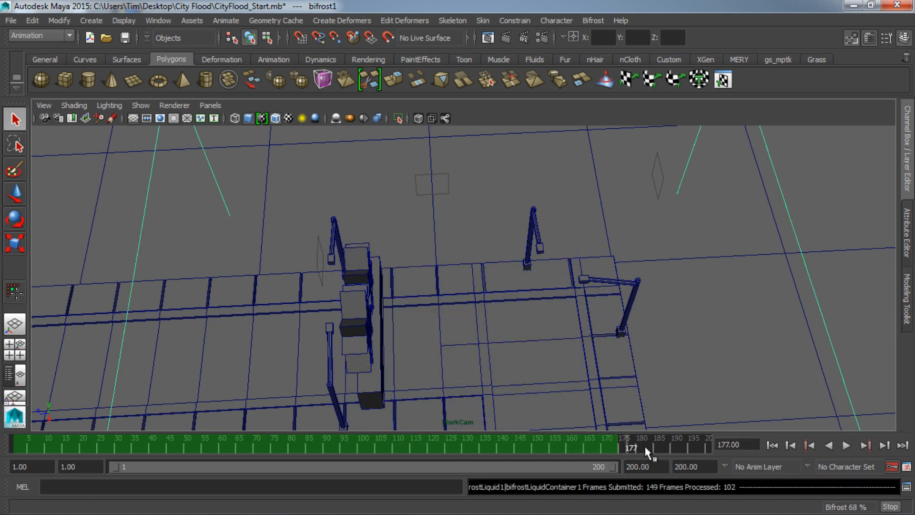
Examine how the liquid particles spread along the street around frames 171 and 172 from several angles, with the liquid deselected
left_click_drag(618, 450, 605, 445)
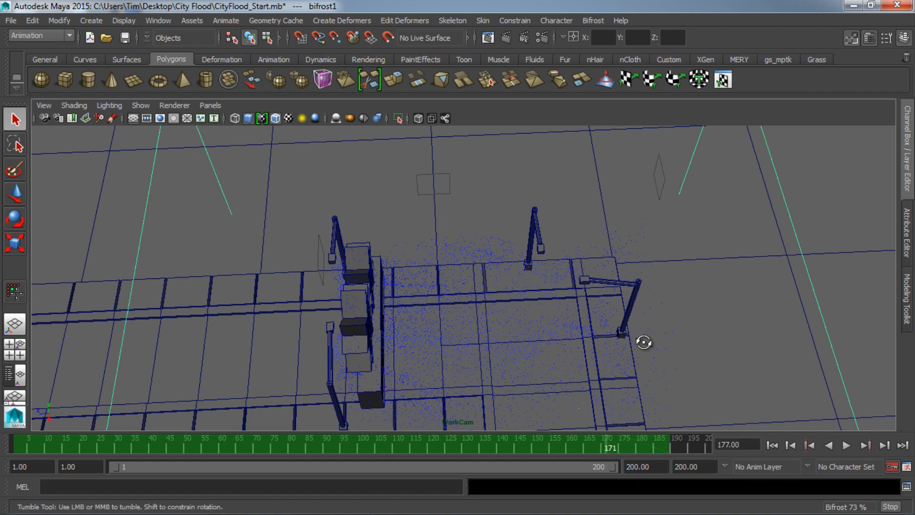
left_click_drag(639, 343, 350, 351, "alt")
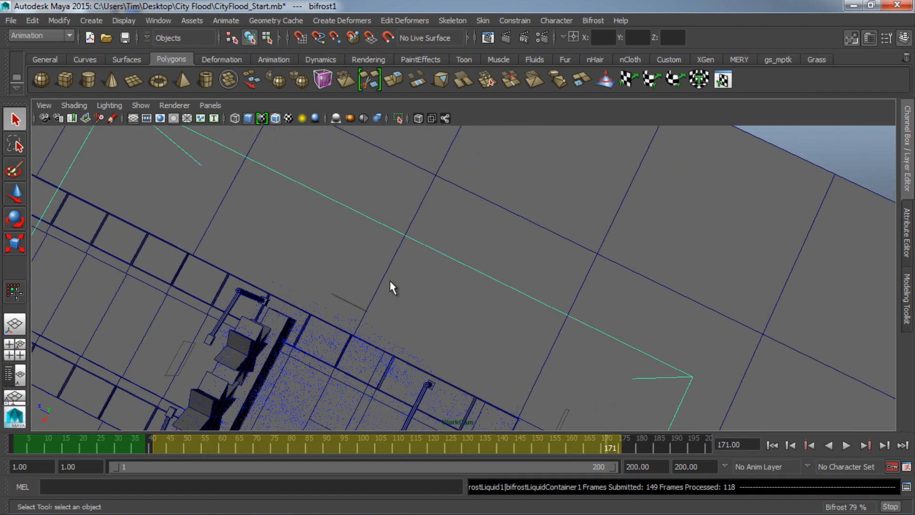
middle_click_drag(390, 282, 471, 219, "alt")
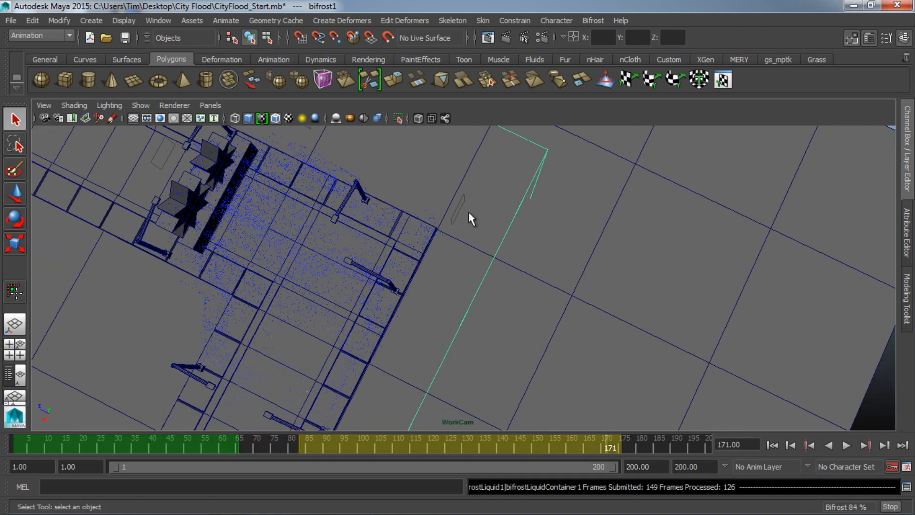
middle_click_drag(385, 306, 511, 291, "alt")
right_click_drag(511, 290, 346, 292, "alt")
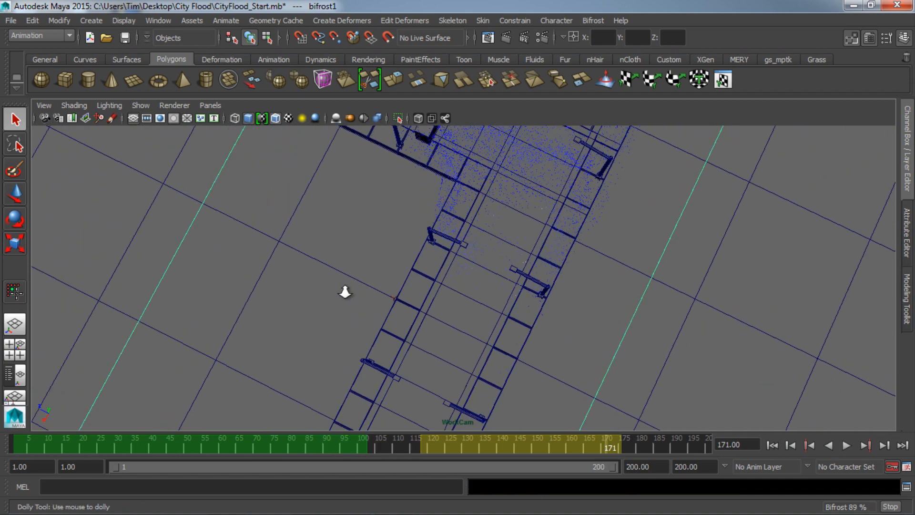
left_click_drag(346, 292, 503, 416, "alt")
middle_click_drag(502, 416, 538, 286, "alt")
right_click_drag(538, 287, 677, 293, "alt")
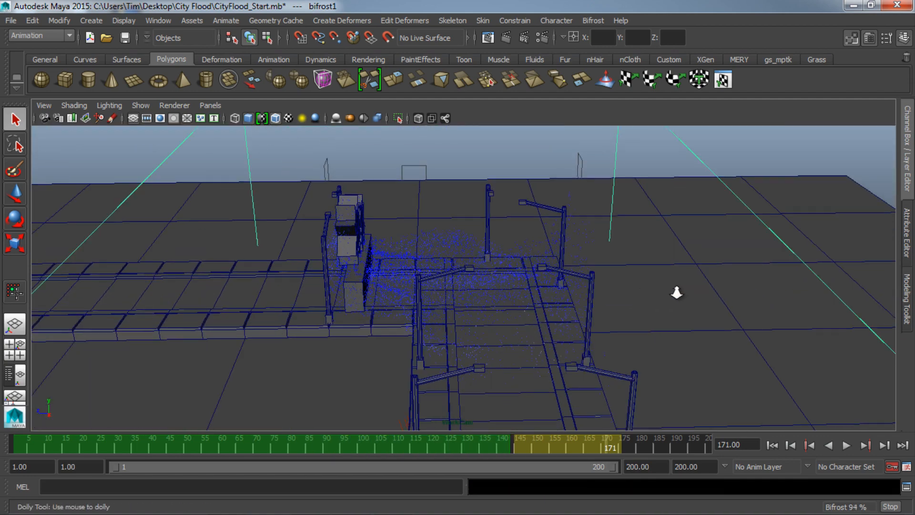
left_click_drag(677, 293, 490, 326, "alt")
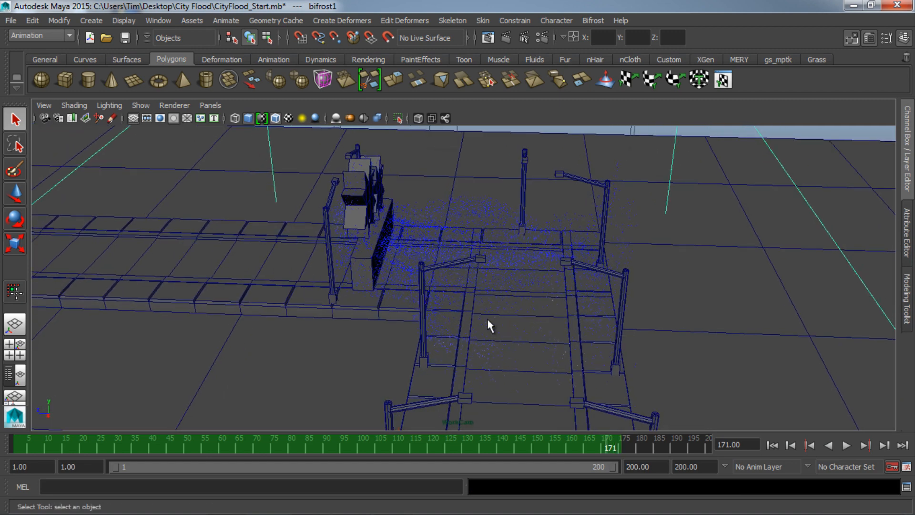
left_click_drag(607, 444, 610, 444)
scroll(553, 316, "down", 5)
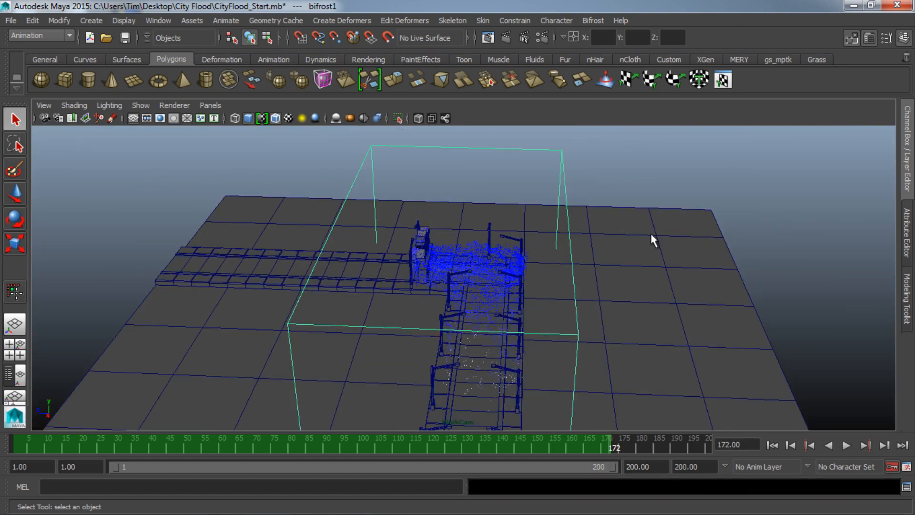
left_click(590, 235)
left_click_drag(533, 301, 496, 311, "alt")
right_click_drag(451, 307, 801, 283, "alt")
left_click_drag(585, 369, 624, 321, "alt")
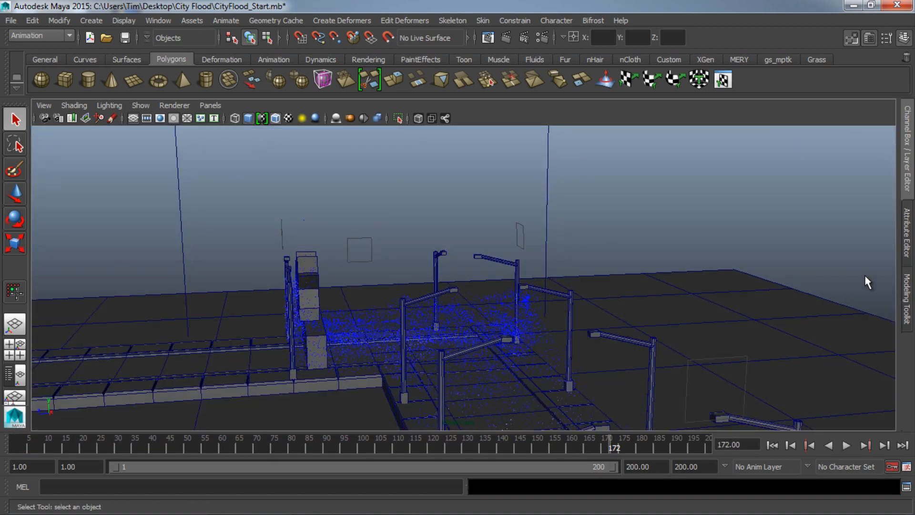
Make the Buildings_BBox display layer visible and set the Street_HD layer to reference display
left_click(908, 293)
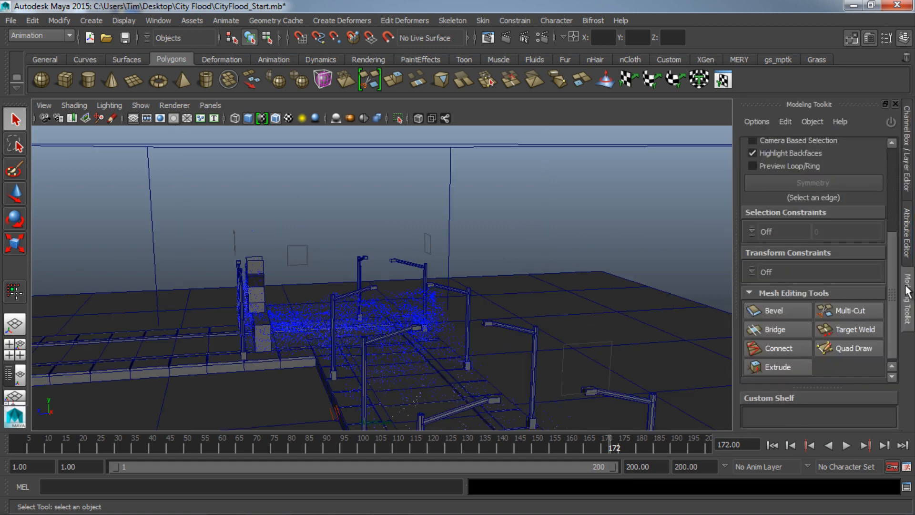
left_click(905, 174)
left_click(776, 331)
left_click_drag(716, 334, 533, 339, "alt")
right_click_drag(533, 339, 739, 317, "alt")
middle_click_drag(478, 356, 480, 316, "alt")
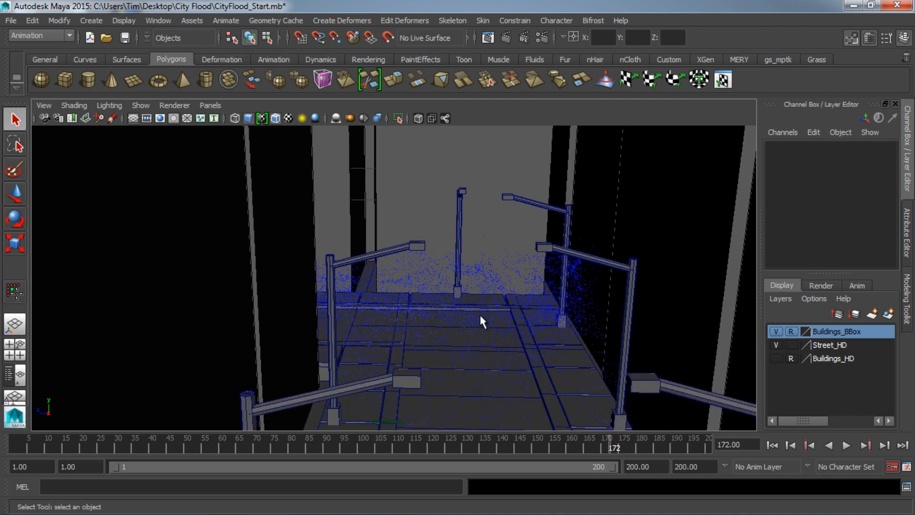
left_click_drag(481, 315, 496, 353, "alt")
right_click_drag(496, 353, 733, 357, "alt")
left_click(792, 345)
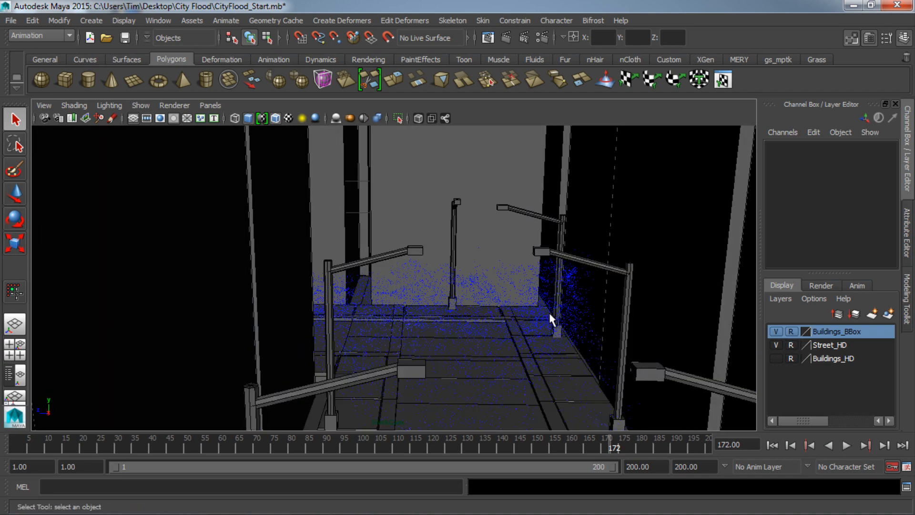
Inspect the water between the buildings, including the view through the persp camera
left_click_drag(548, 310, 446, 324, "alt")
left_click_drag(302, 259, 425, 303, "alt")
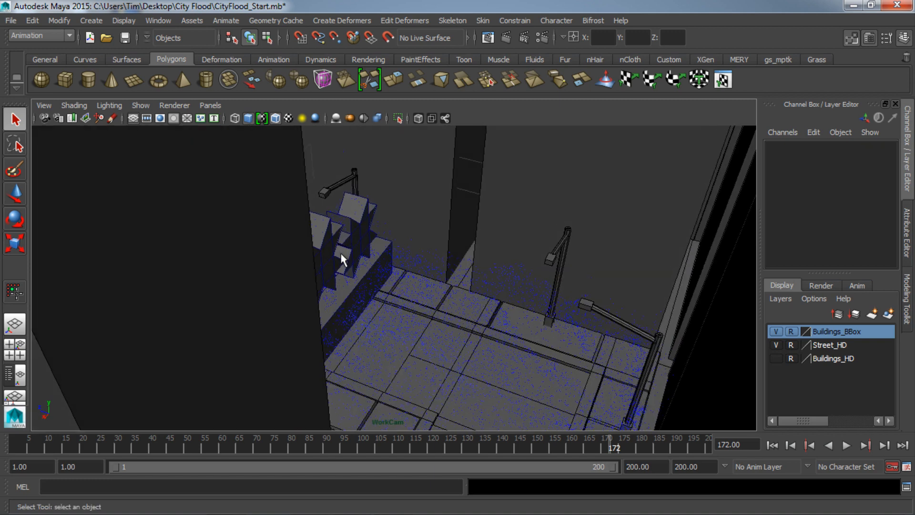
left_click(210, 105)
mouse_move(277, 116)
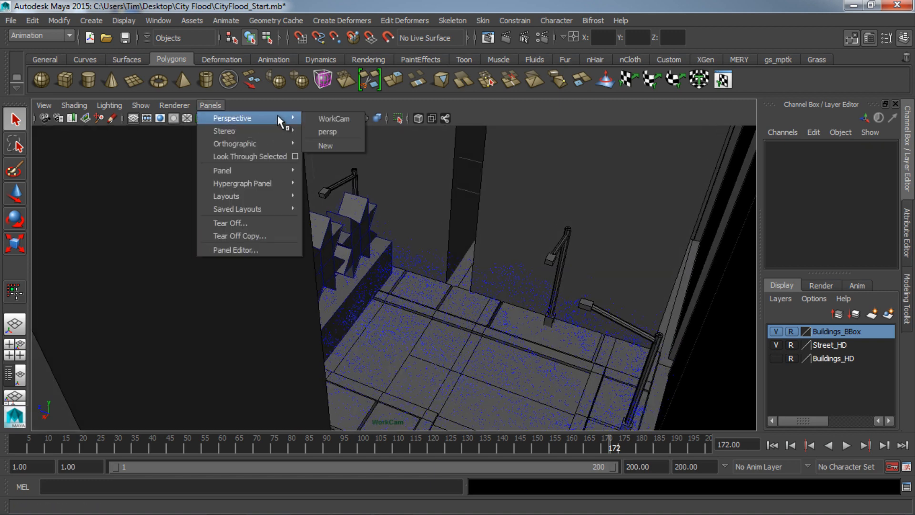
left_click(326, 132)
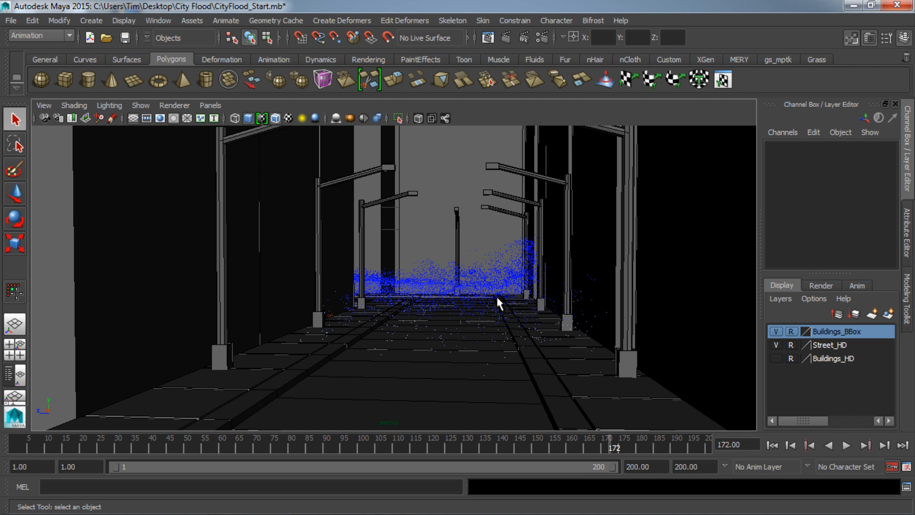
Return the viewport to WorkCam and inspect the particles beside the street barrier from above
left_click(221, 108)
mouse_move(229, 117)
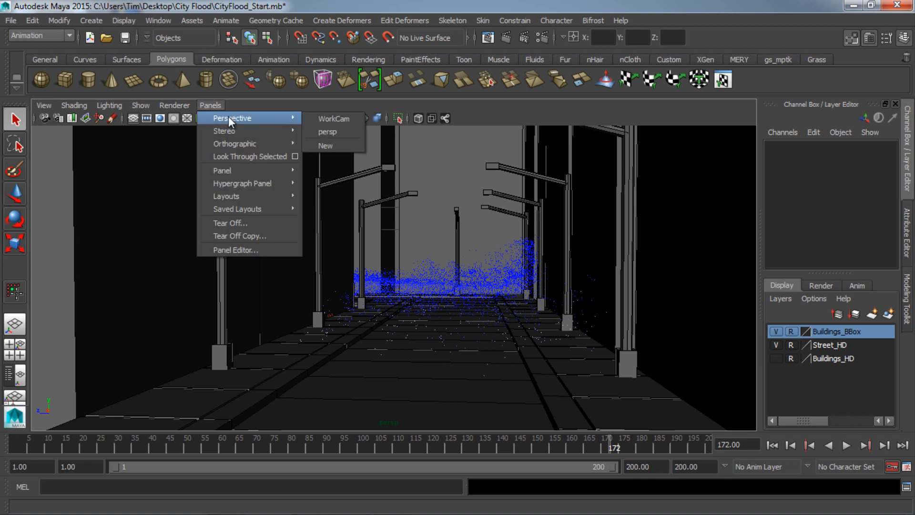
left_click(334, 118)
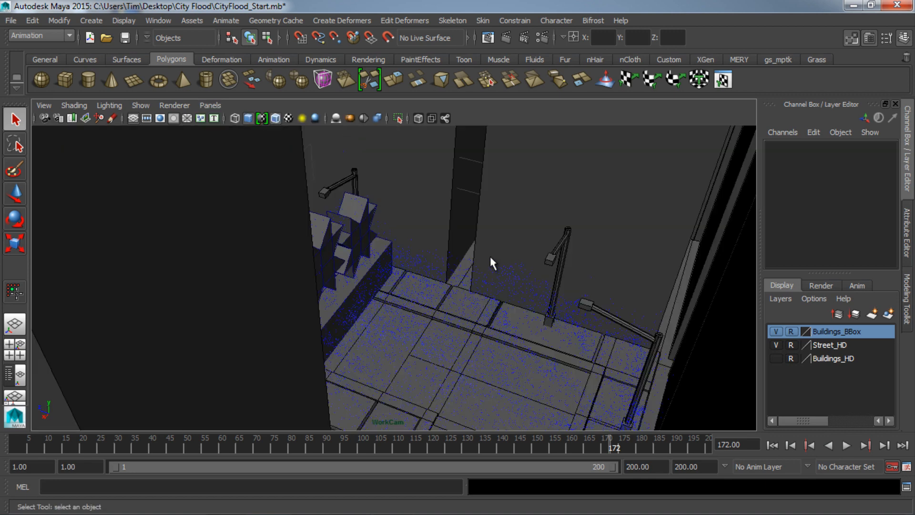
left_click_drag(490, 257, 380, 318, "alt")
middle_click_drag(380, 318, 292, 360, "alt")
left_click_drag(293, 359, 394, 364, "alt")
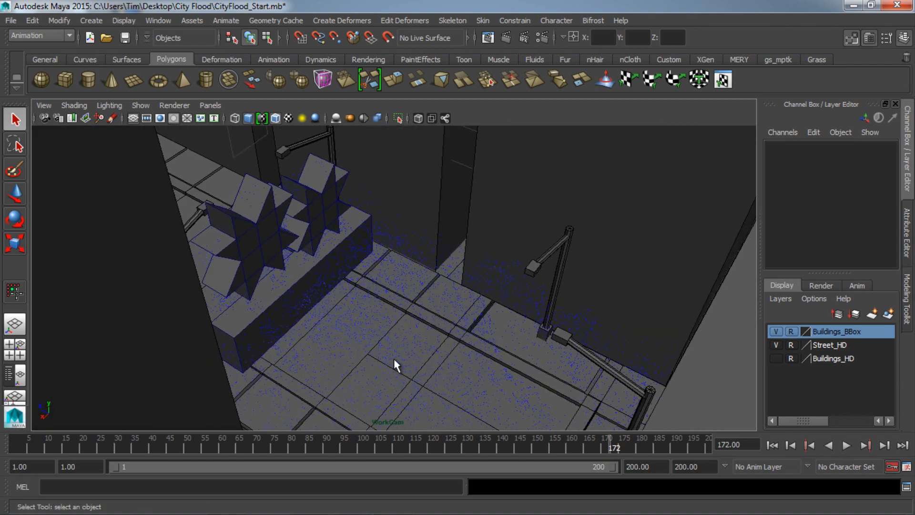
Show the Outliner beside a WorkCam viewport and select bifrost1 in it
left_click(19, 375)
left_click(104, 284)
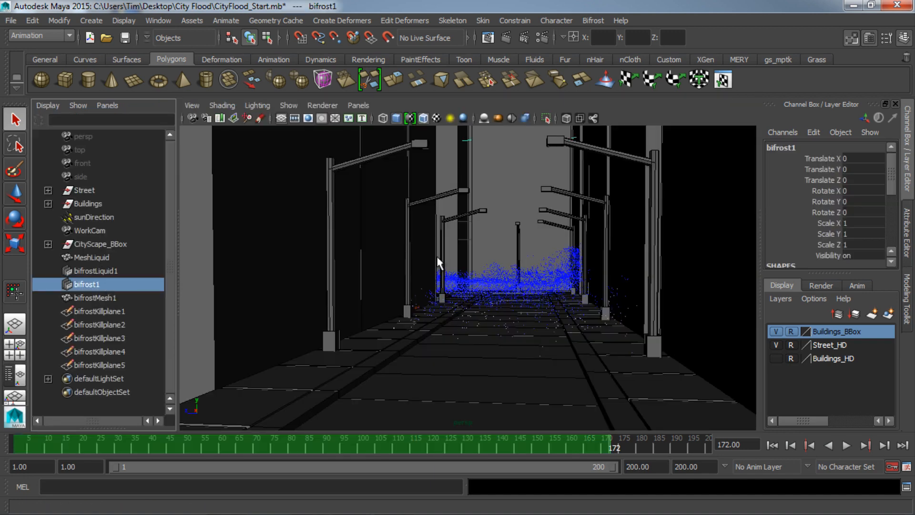
left_click(358, 105)
mouse_move(381, 118)
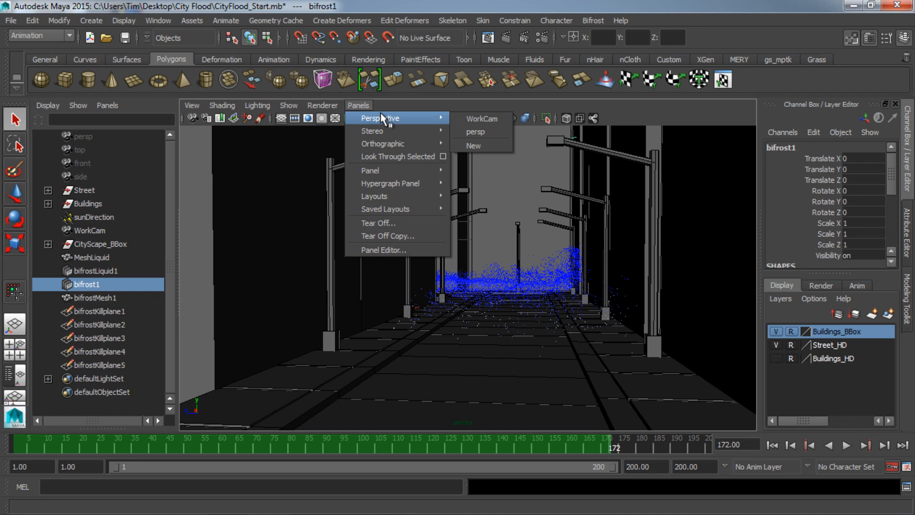
left_click(483, 120)
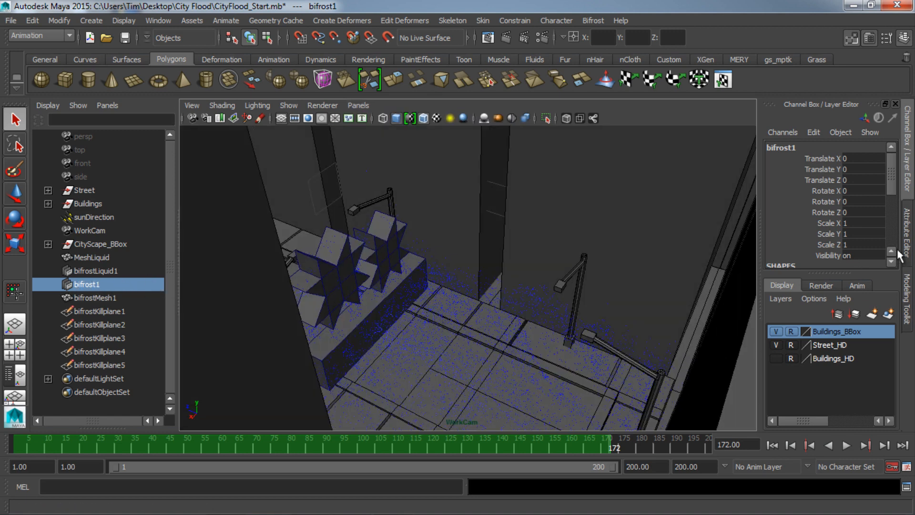
Review the attributes of bifrost1, its shape, liquid container and liquid material to locate the particle display settings
left_click(912, 241)
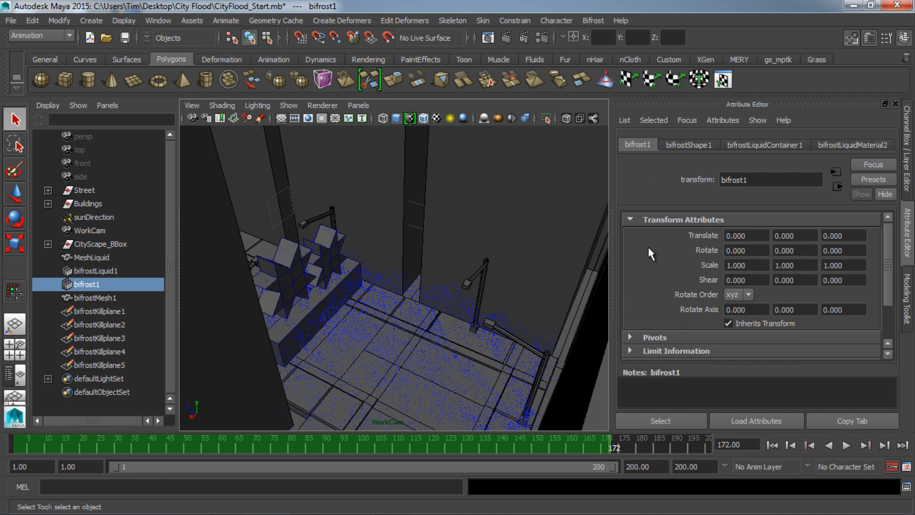
scroll(689, 316, "down", 2)
scroll(688, 313, "up", 2)
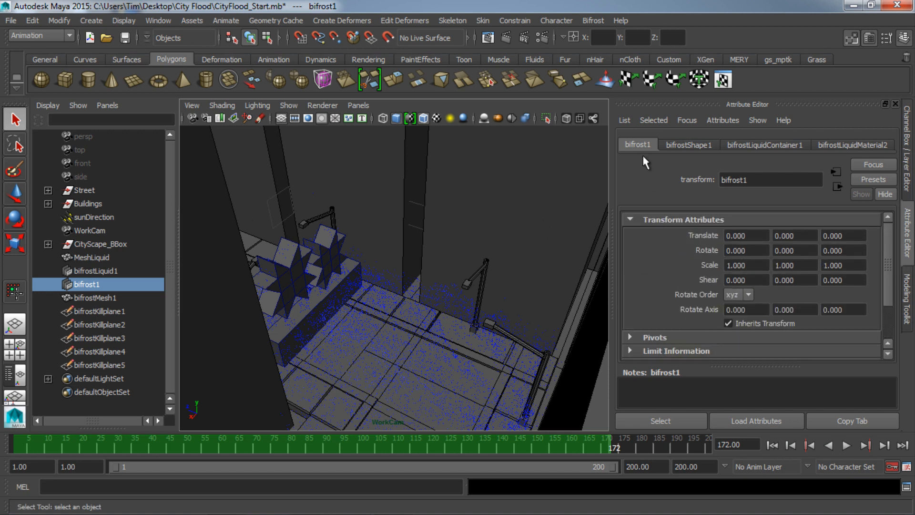
left_click(682, 144)
scroll(696, 282, "down", 6)
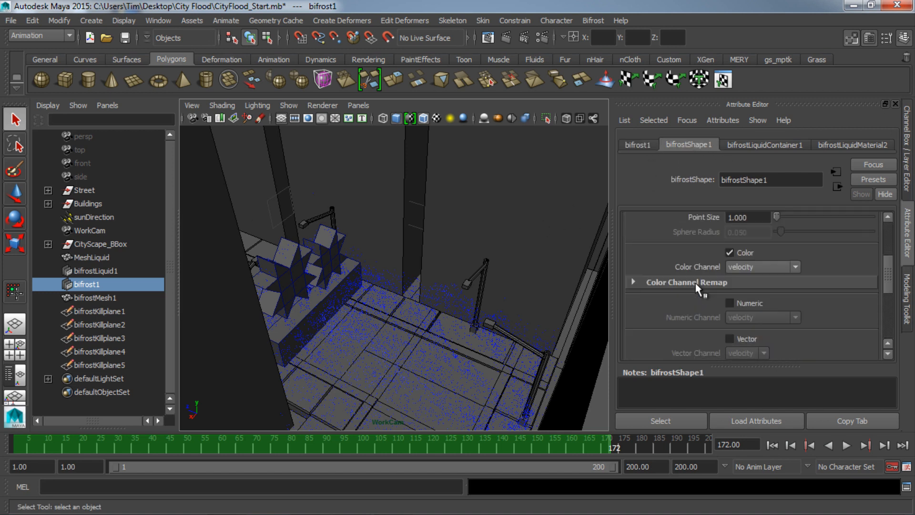
scroll(699, 288, "down", 2)
left_click(759, 144)
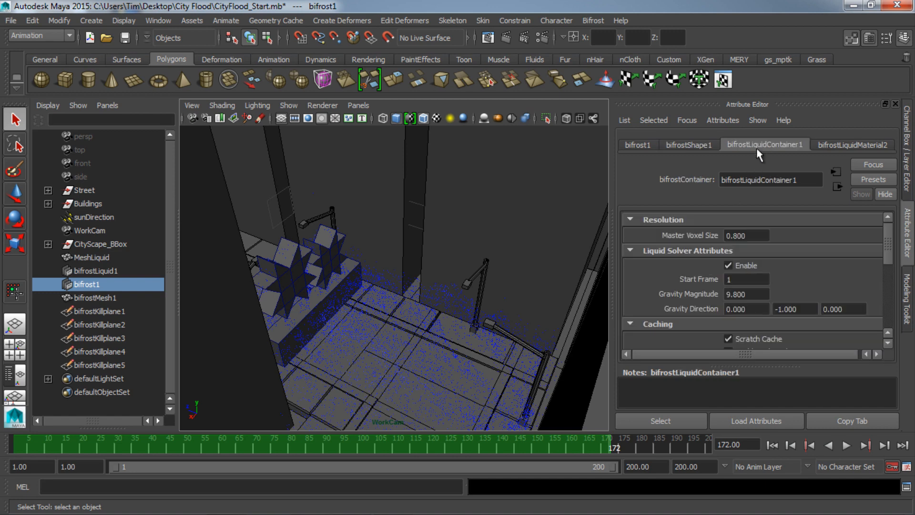
left_click(844, 146)
left_click(692, 144)
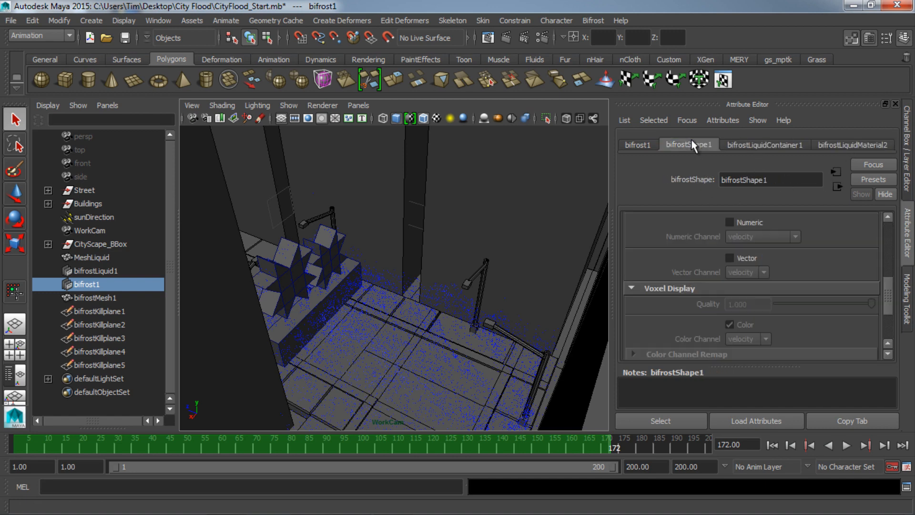
scroll(734, 248, "up", 5)
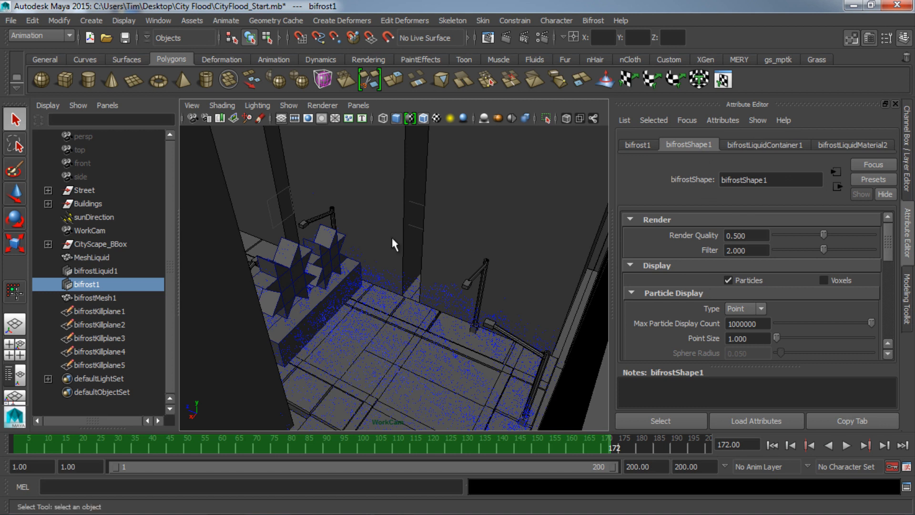
Set the particle display type of bifrostShape1 to Sphere and inspect the particles on the street
scroll(775, 253, "down", 1)
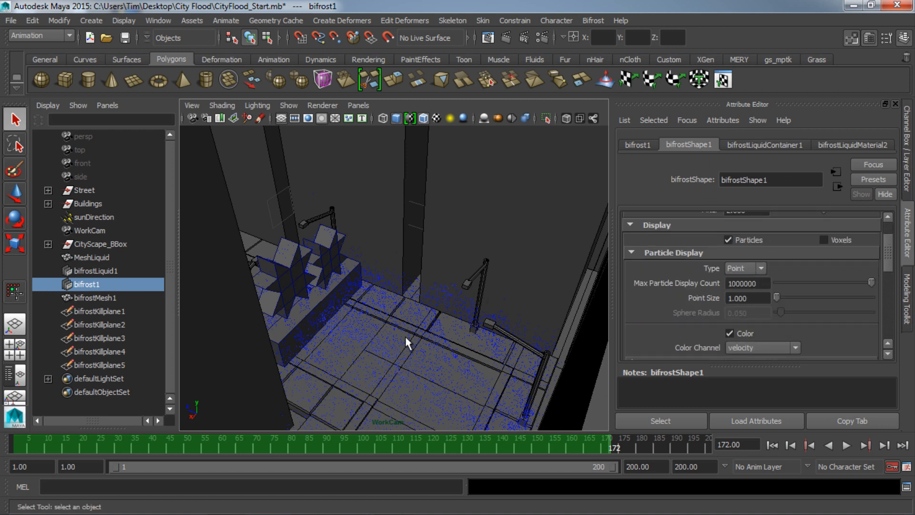
left_click_drag(414, 327, 419, 326, "alt")
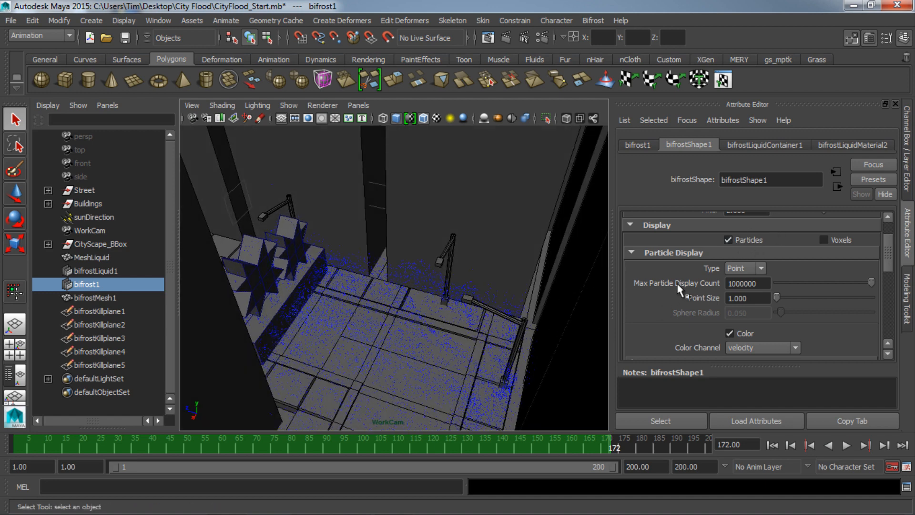
scroll(685, 292, "down", 1)
left_click(759, 228)
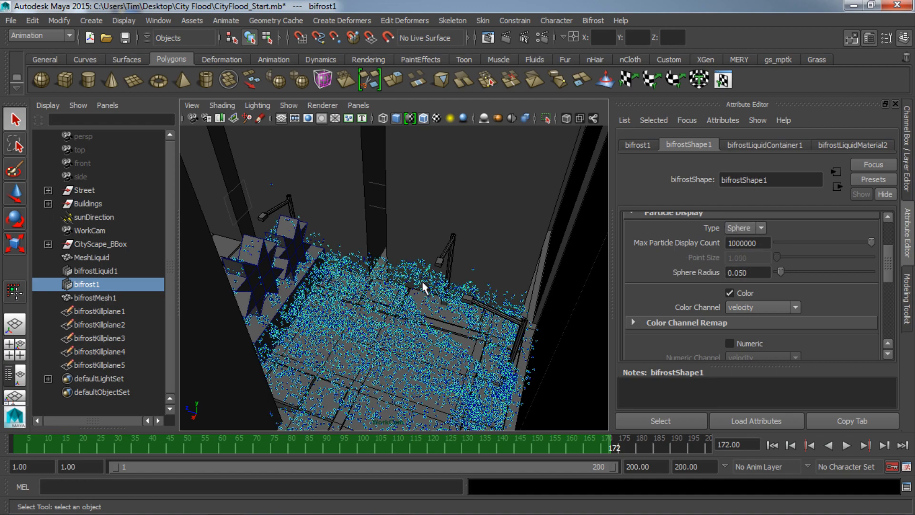
left_click_drag(435, 328, 459, 336, "alt")
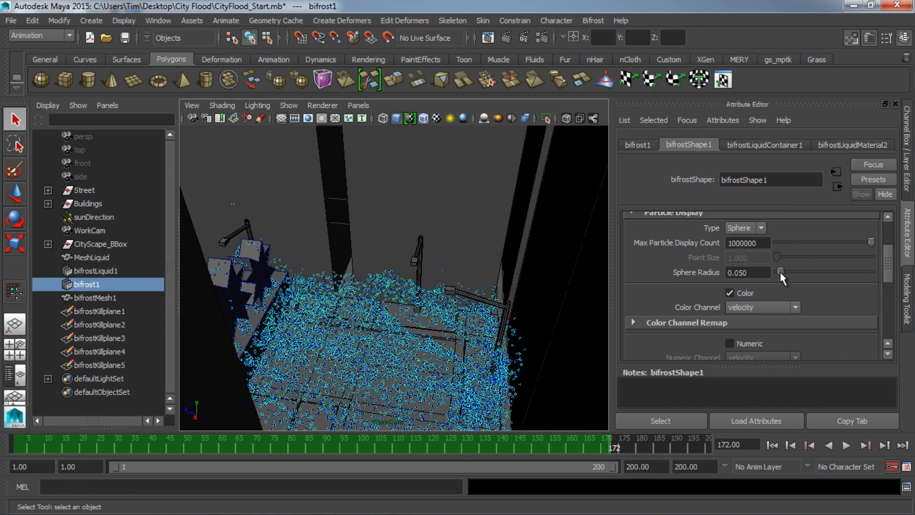
Set the particle sphere radius of bifrostShape1 to 0.164 and inspect the deselected spheres along the street at frame 148
left_click_drag(781, 273, 793, 272)
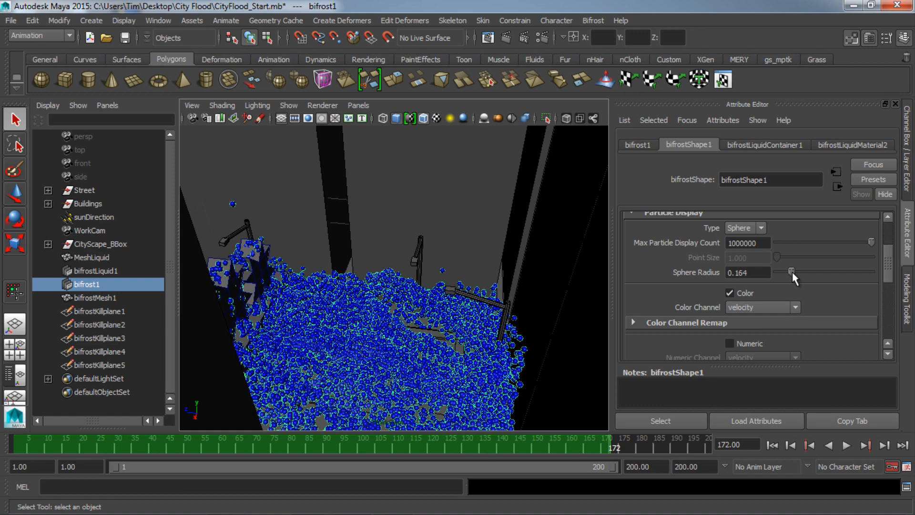
left_click(123, 400)
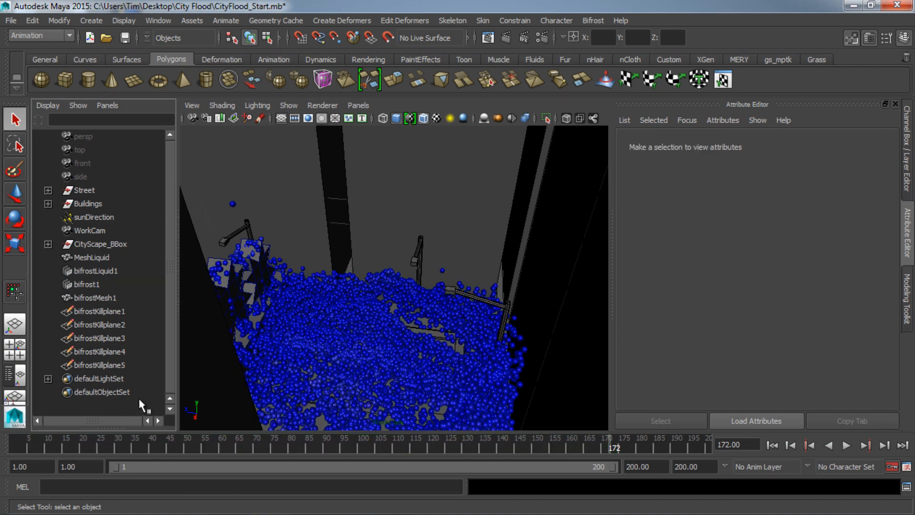
scroll(408, 345, "down", 5)
scroll(406, 345, "up", 4)
left_click_drag(405, 346, 463, 310, "alt")
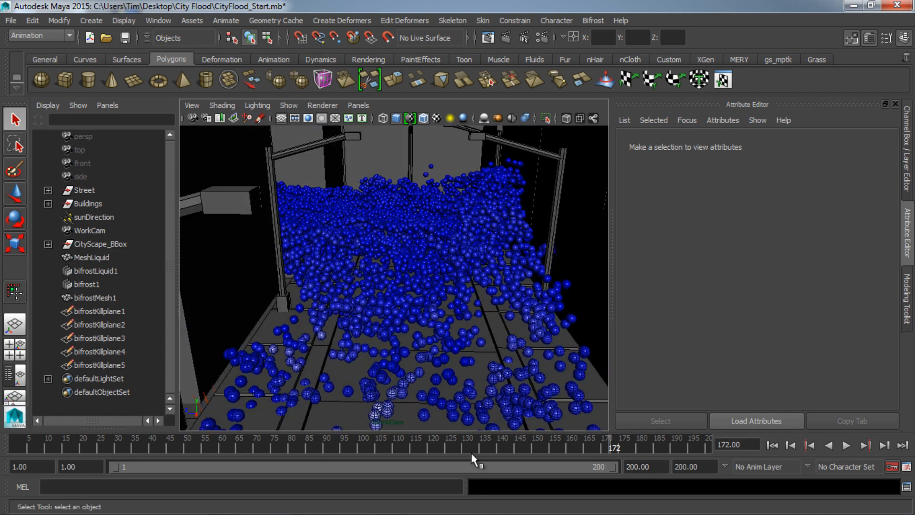
left_click_drag(385, 447, 525, 451)
left_click_drag(505, 336, 458, 395, "alt")
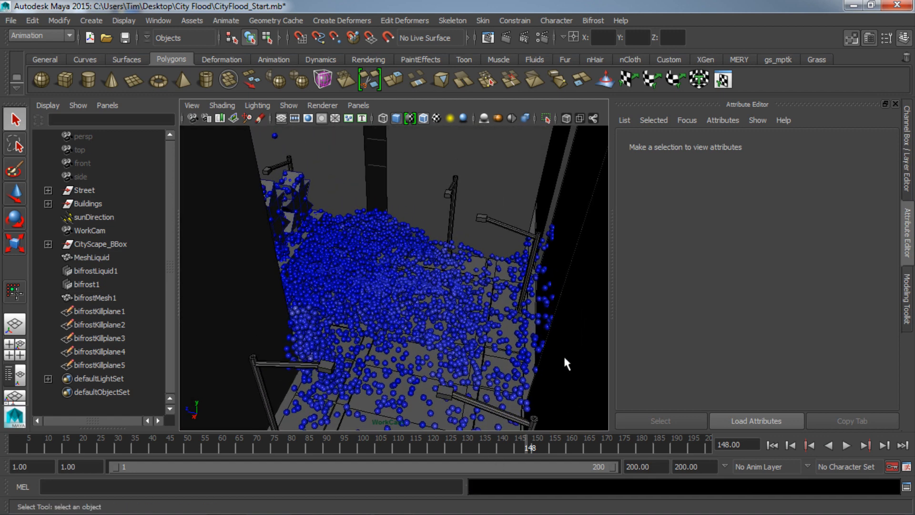
Review bifrostShape1's particle color channel options, keeping velocity, along with its Voxel Display and Bifrost Meshing settings
left_click(104, 284)
scroll(694, 285, "down", 2)
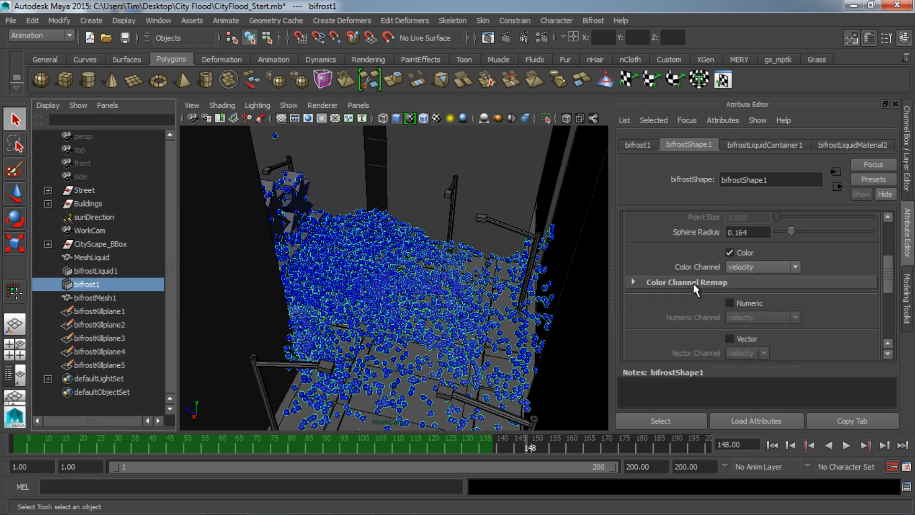
left_click(753, 271)
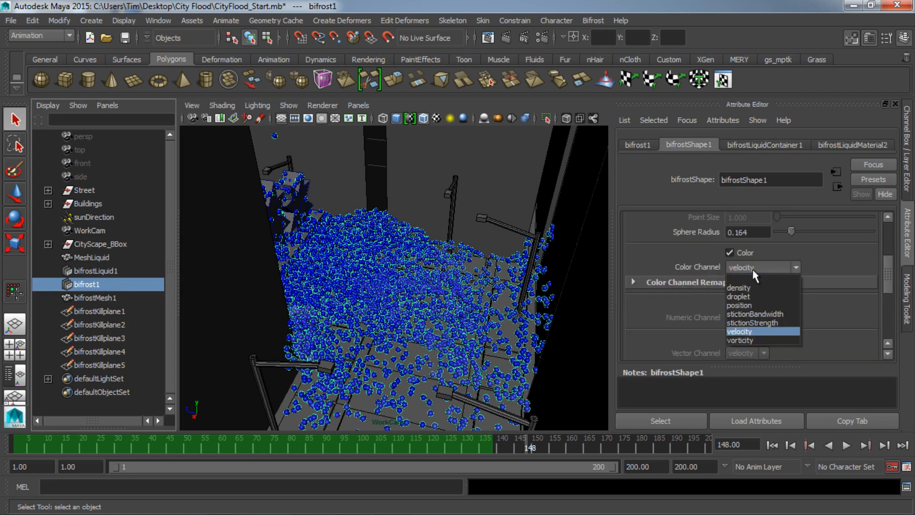
left_click(751, 335)
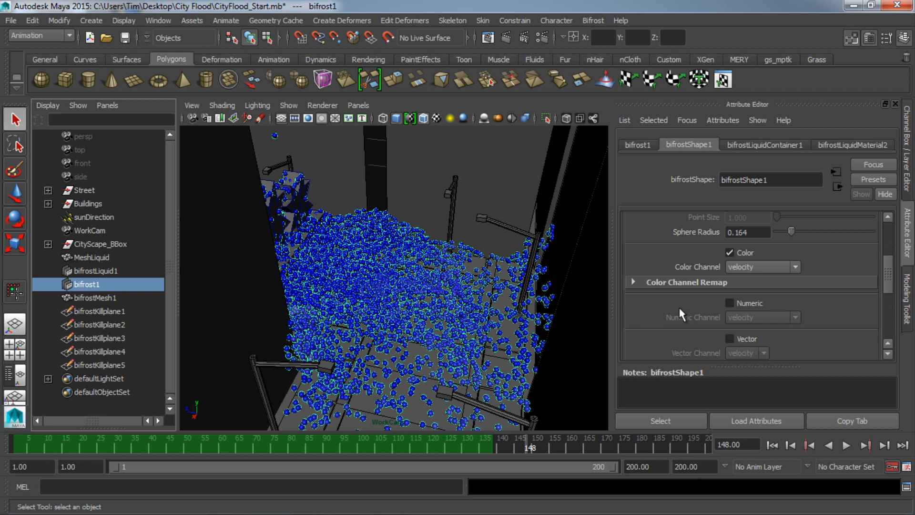
scroll(680, 310, "down", 5)
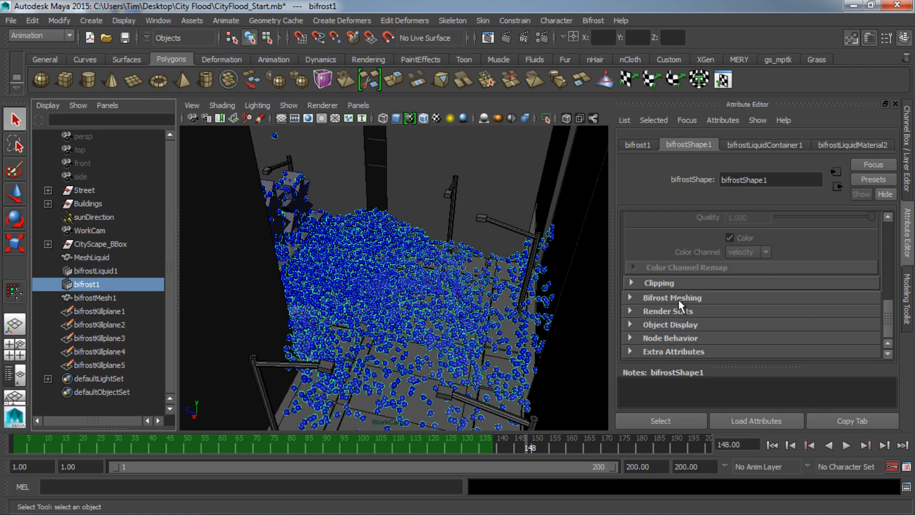
left_click(679, 298)
scroll(668, 308, "up", 4)
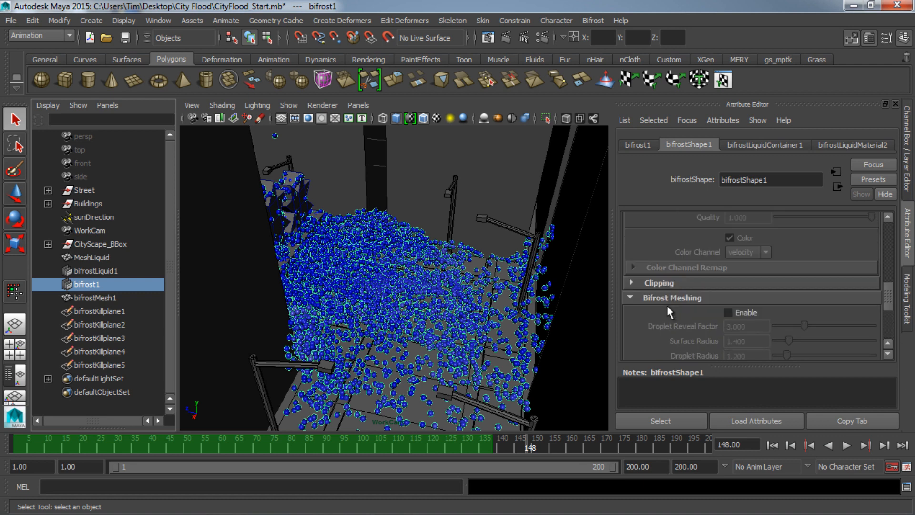
left_click(675, 283)
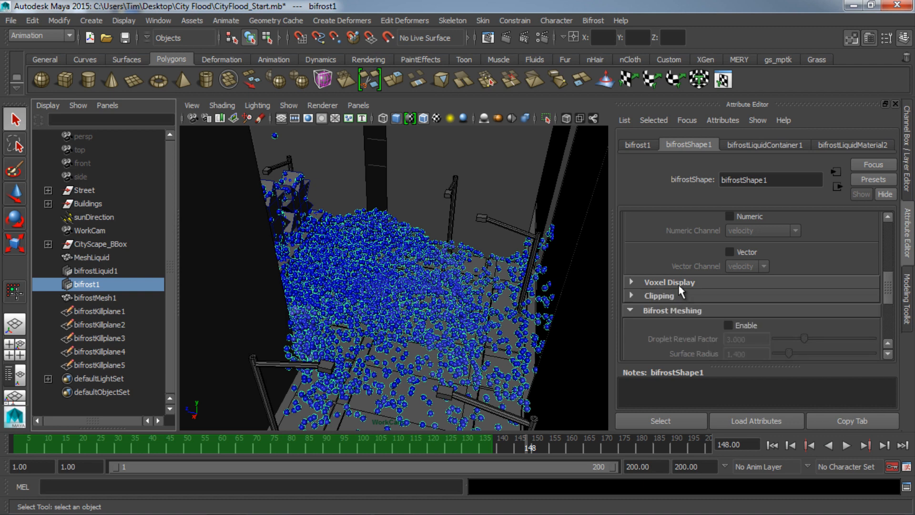
scroll(719, 274, "up", 5)
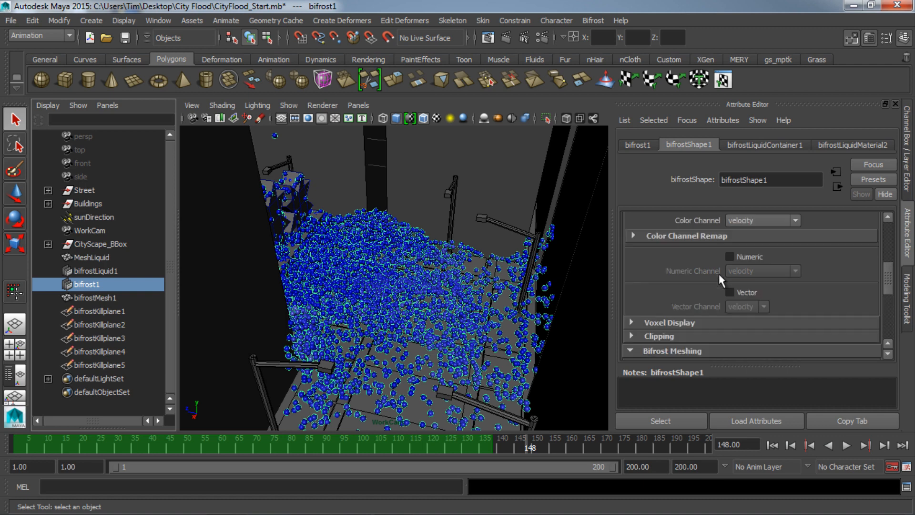
Review the resolution, liquid solver, caching, emission and collision attributes of bifrostLiquidContainer1
left_click(753, 142)
scroll(687, 281, "down", 2)
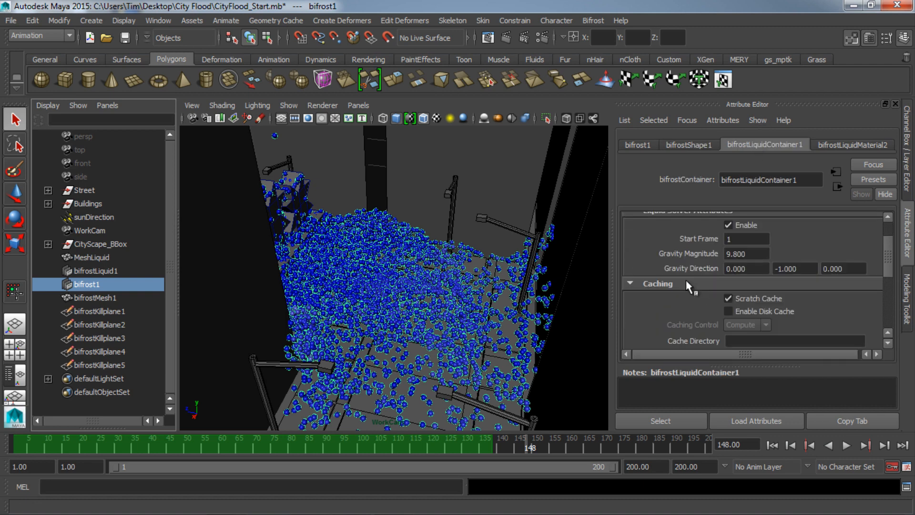
scroll(676, 288, "up", 2)
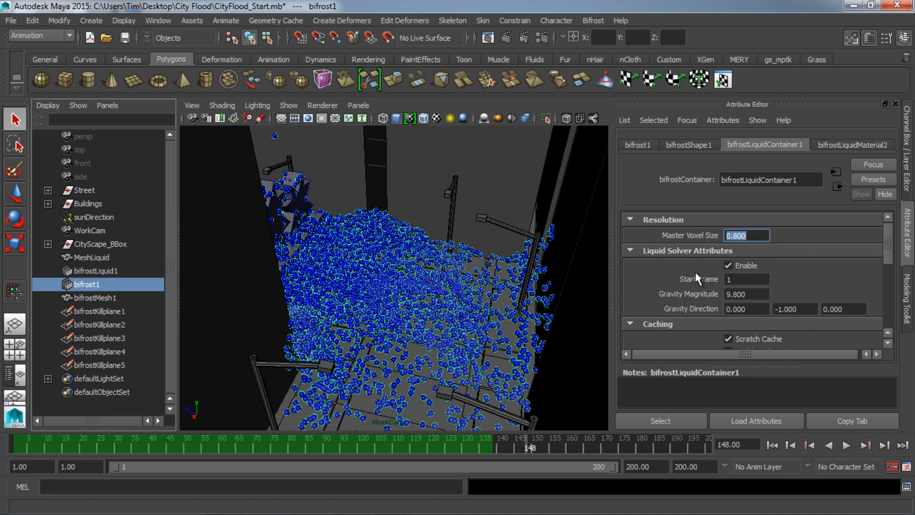
scroll(696, 273, "down", 4)
scroll(698, 279, "up", 1)
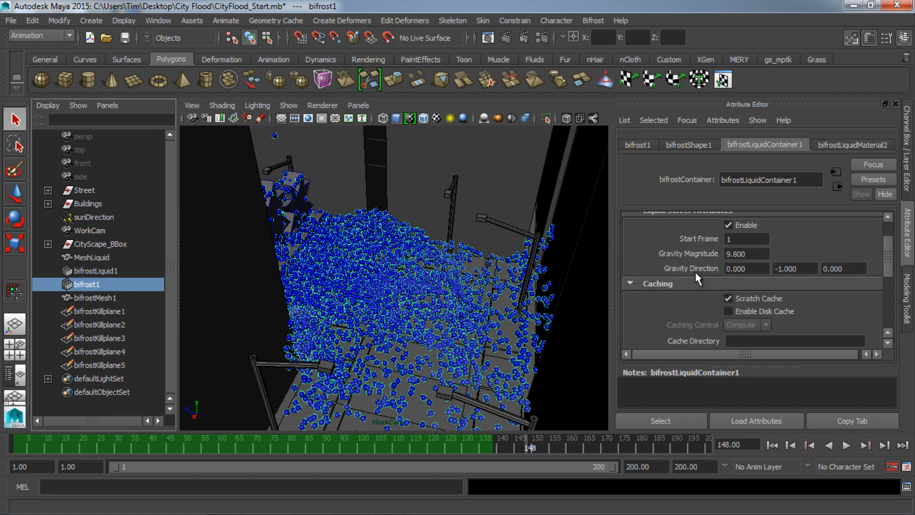
scroll(749, 270, "up", 1)
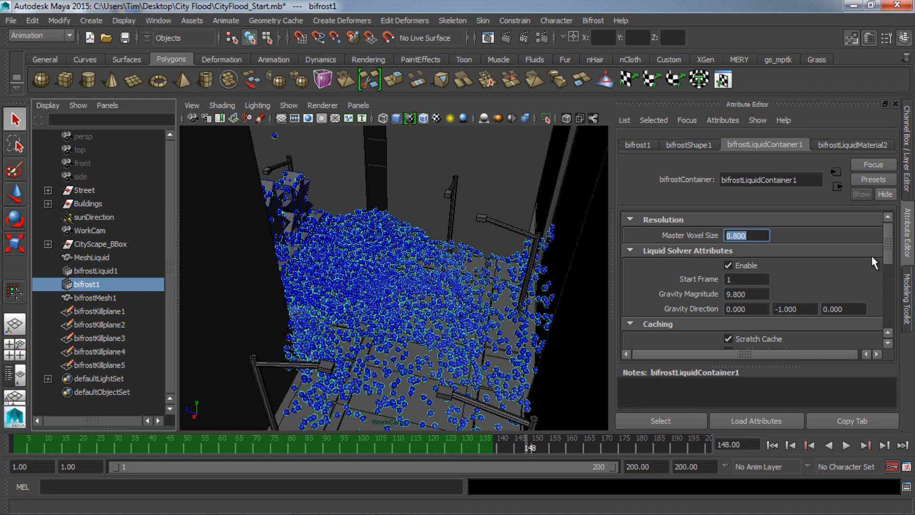
scroll(727, 323, "down", 3)
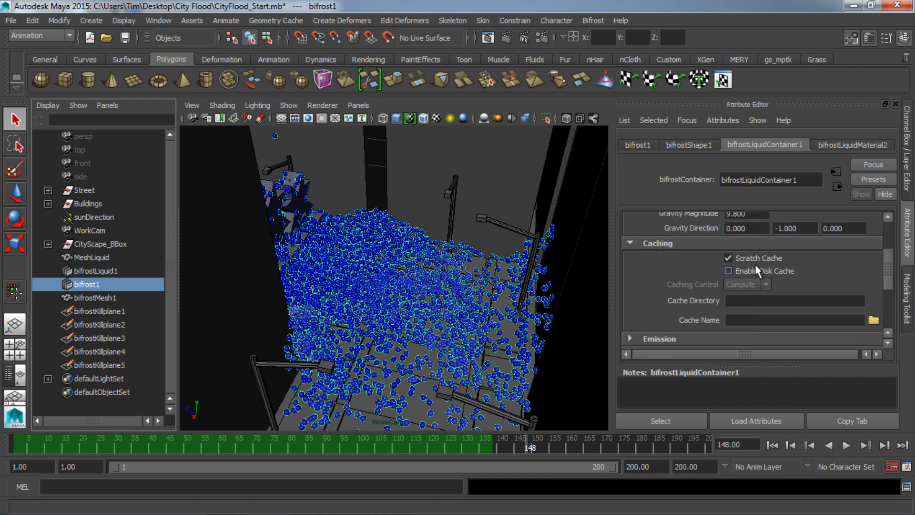
scroll(690, 255, "down", 2)
scroll(691, 256, "down", 2)
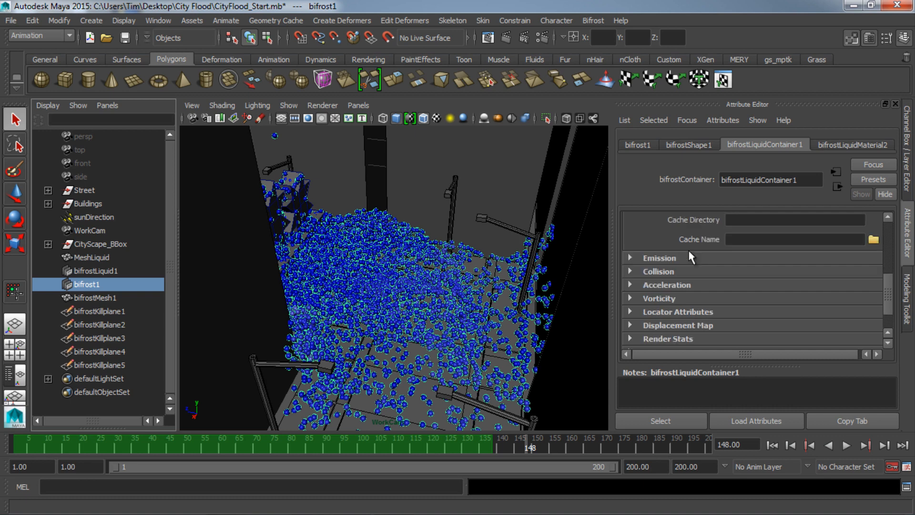
left_click(680, 260)
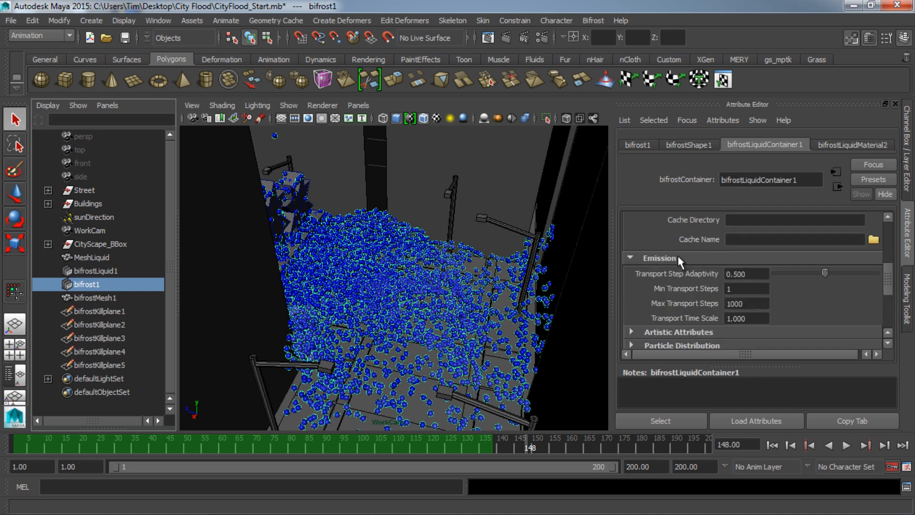
scroll(679, 260, "down", 2)
left_click(672, 217)
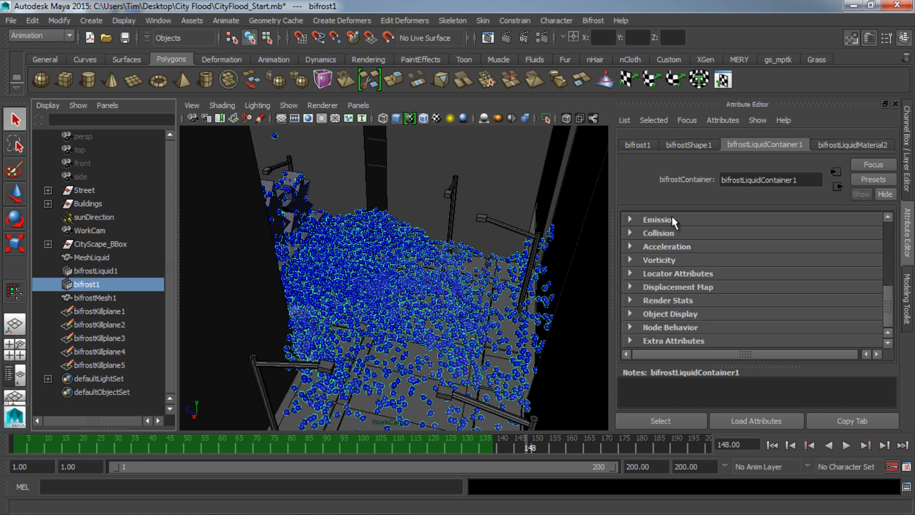
left_click(668, 230)
left_click(667, 230)
scroll(677, 307, "up", 5)
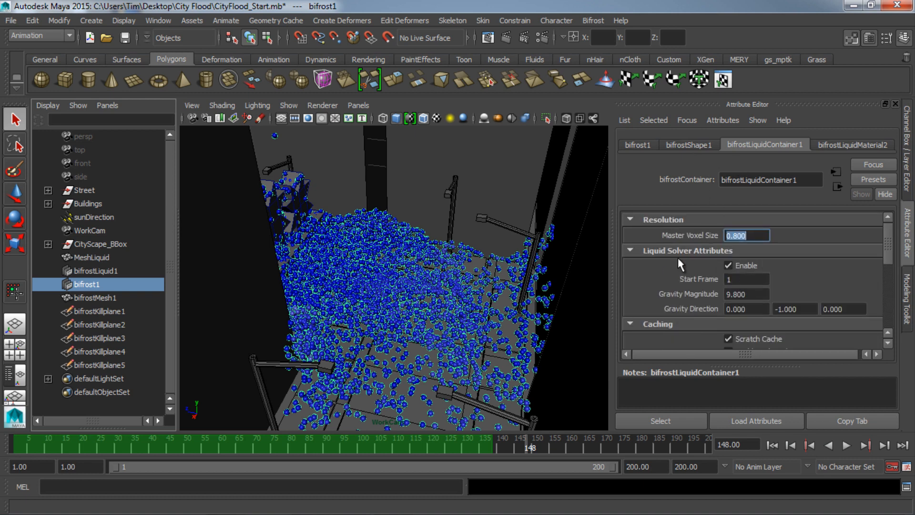
Review the render and particle display settings of bifrostShape1 and the available Bifrost commands
left_click(689, 143)
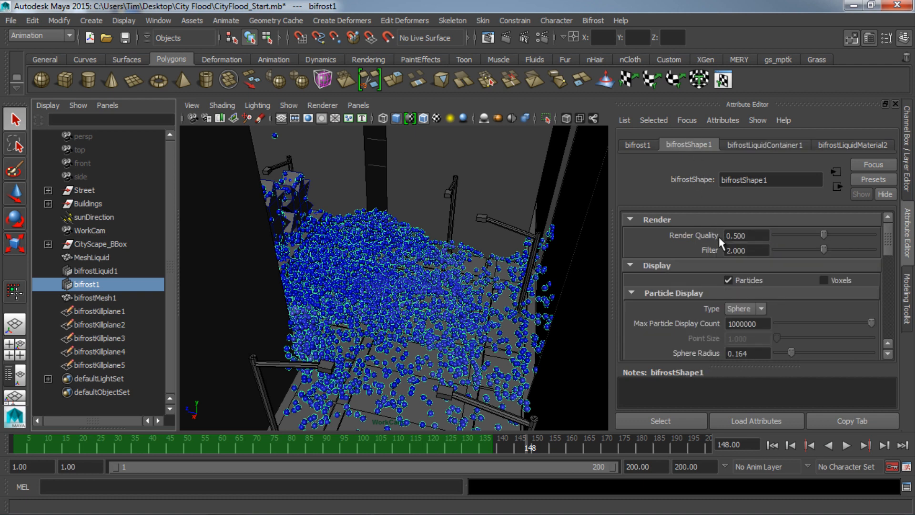
scroll(719, 236, "down", 2)
scroll(709, 261, "down", 6)
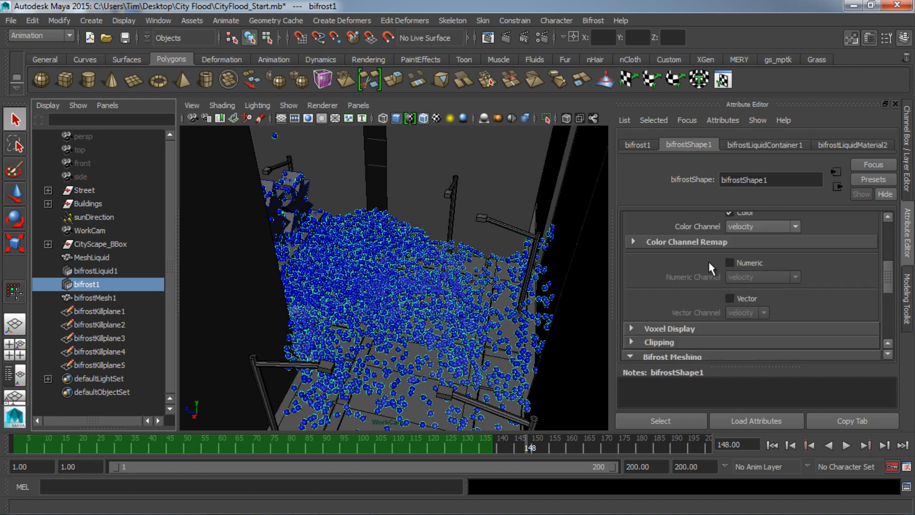
scroll(708, 262, "up", 6)
scroll(708, 267, "up", 2)
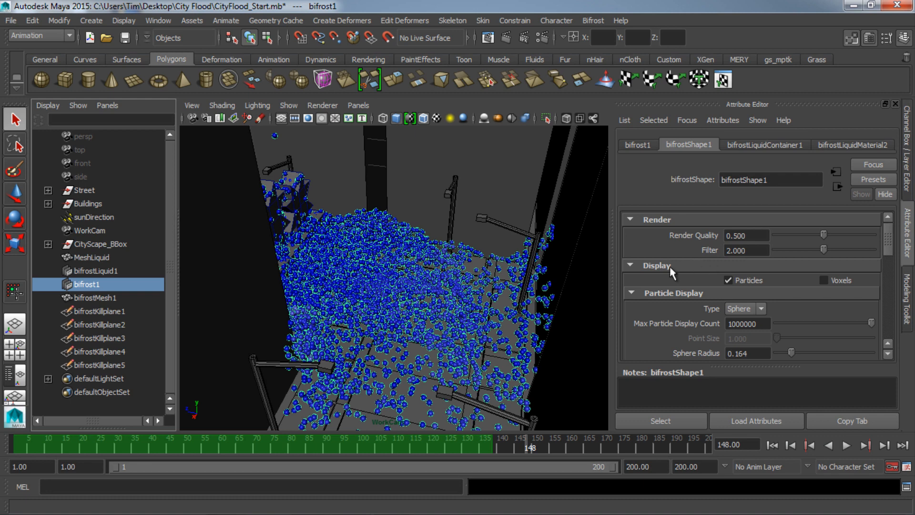
left_click(591, 18)
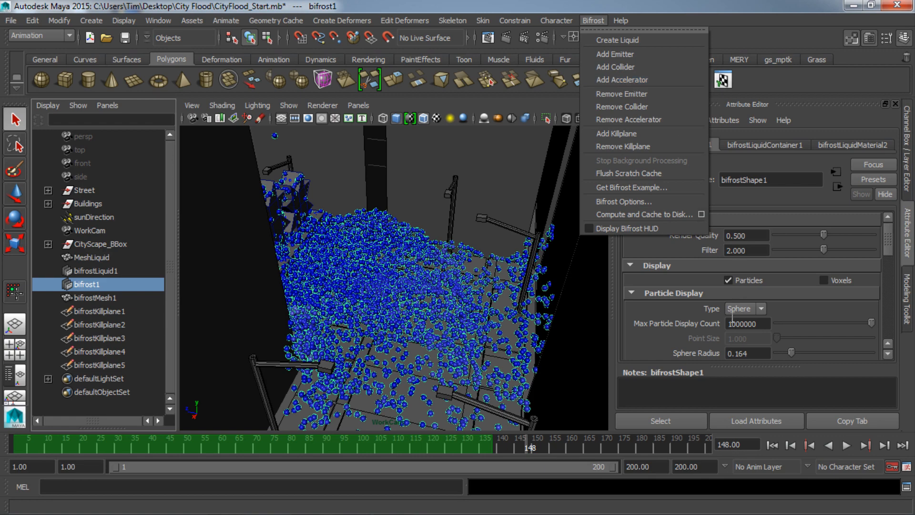
left_click(593, 319)
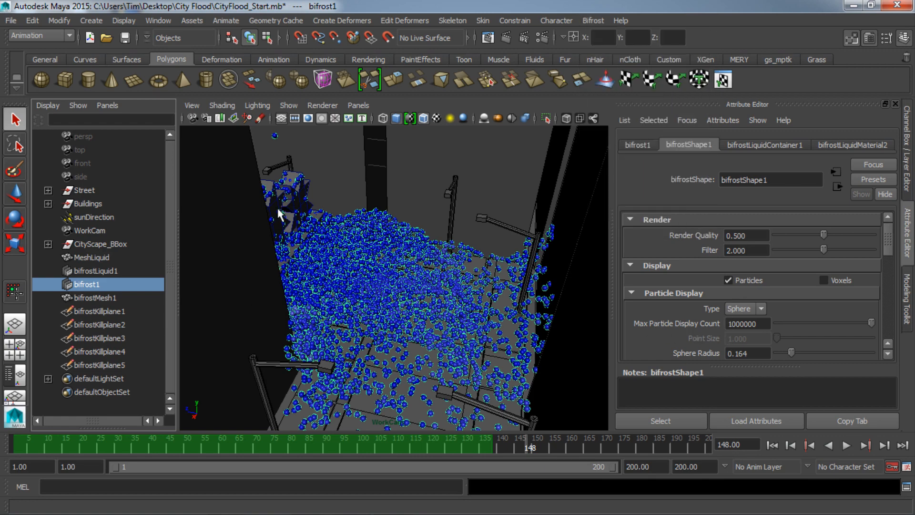
Clear the selection and examine the sphere particles around the street lamps and building edges from several angles
mouse_move(418, 284)
left_mouse_down("alt")
mouse_move(472, 306)
mouse_move(424, 294)
left_mouse_up("alt")
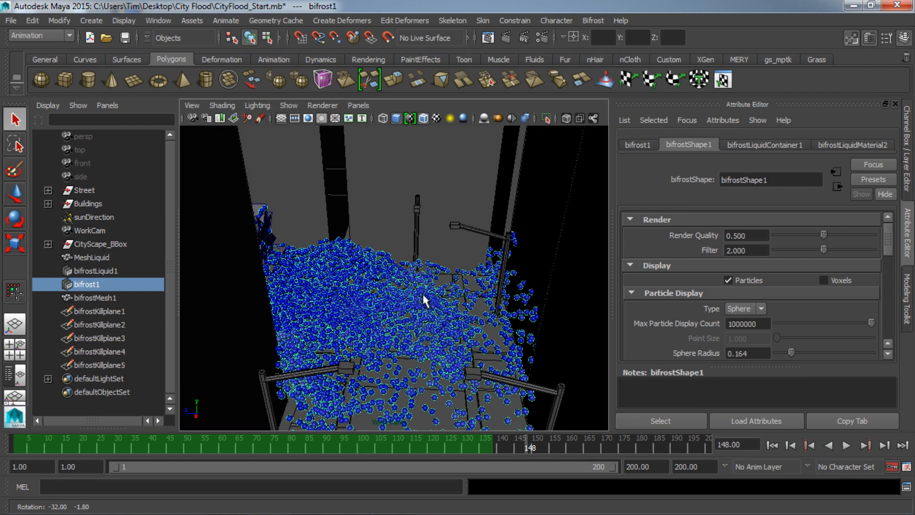
right_click_drag(423, 294, 465, 338, "alt")
left_click_drag(465, 338, 241, 307, "alt")
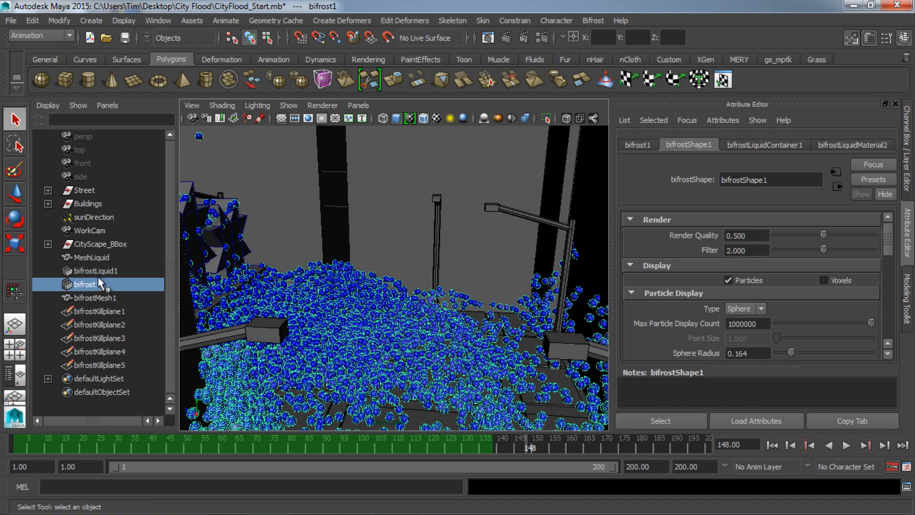
left_click(101, 402)
left_click_drag(378, 368, 409, 323, "alt")
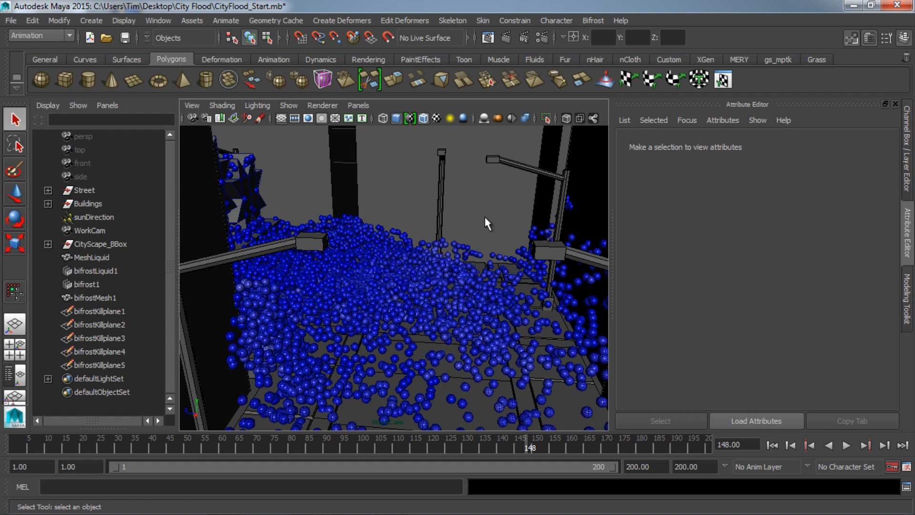
left_click_drag(381, 216, 357, 247, "alt")
middle_click_drag(358, 248, 298, 297, "alt")
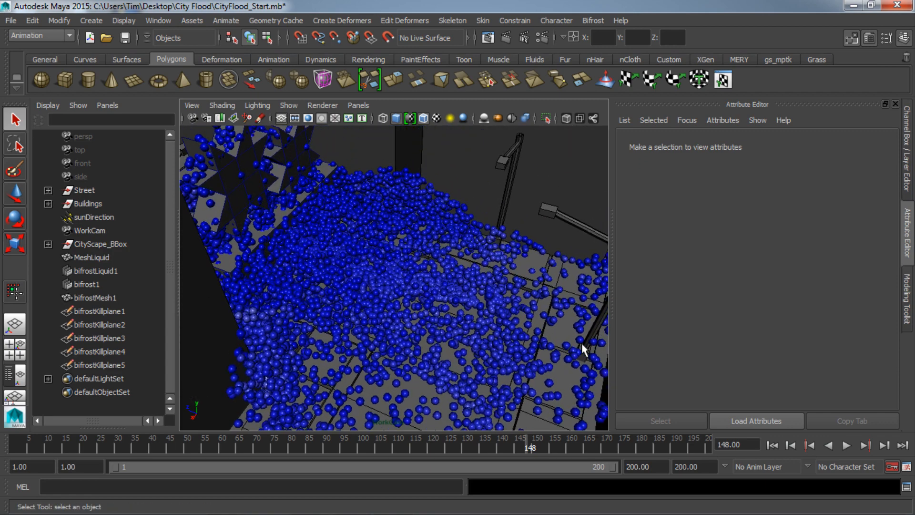
left_click_drag(331, 308, 272, 279, "alt")
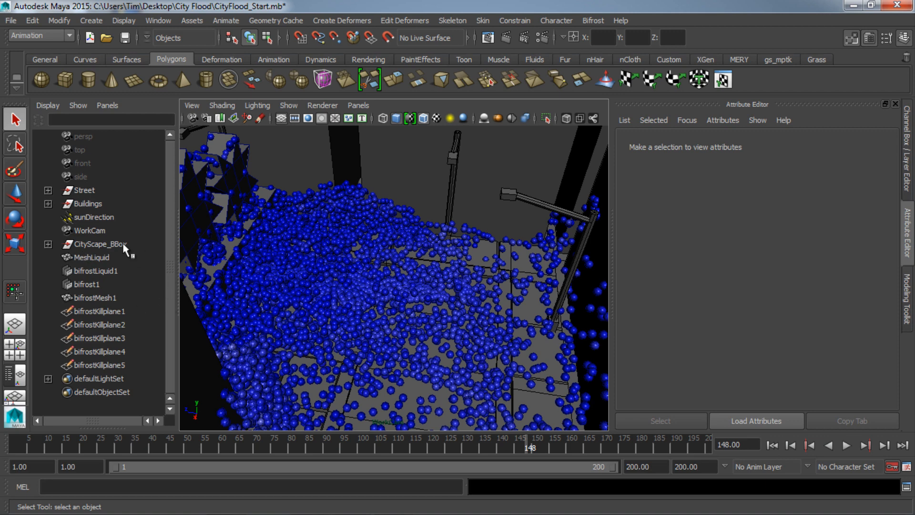
Add MeshLiquid as an accelerator to bifrost1 and return the simulation to frame 1
left_click(91, 258)
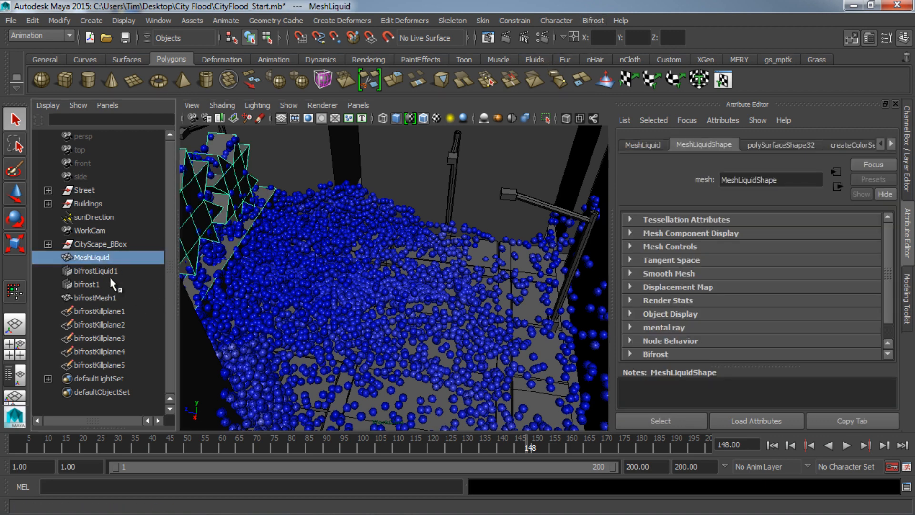
left_click(90, 284, "ctrl")
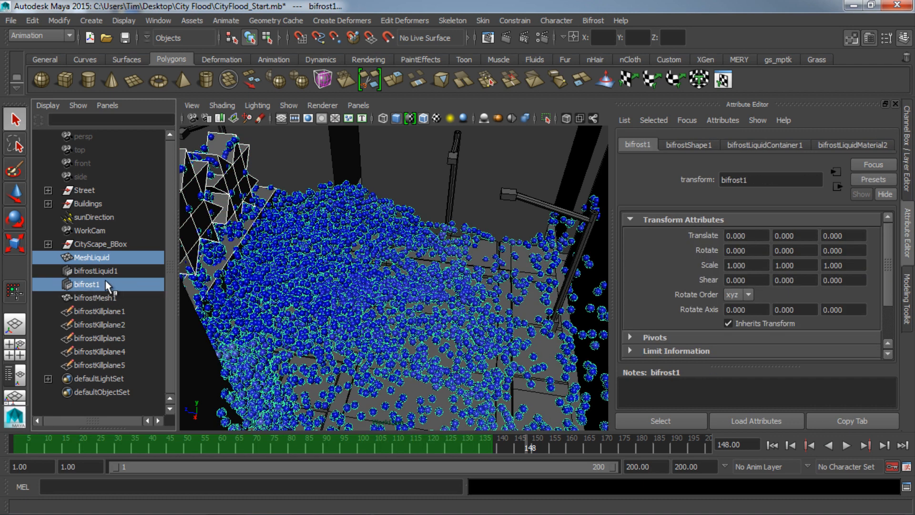
left_click(599, 20)
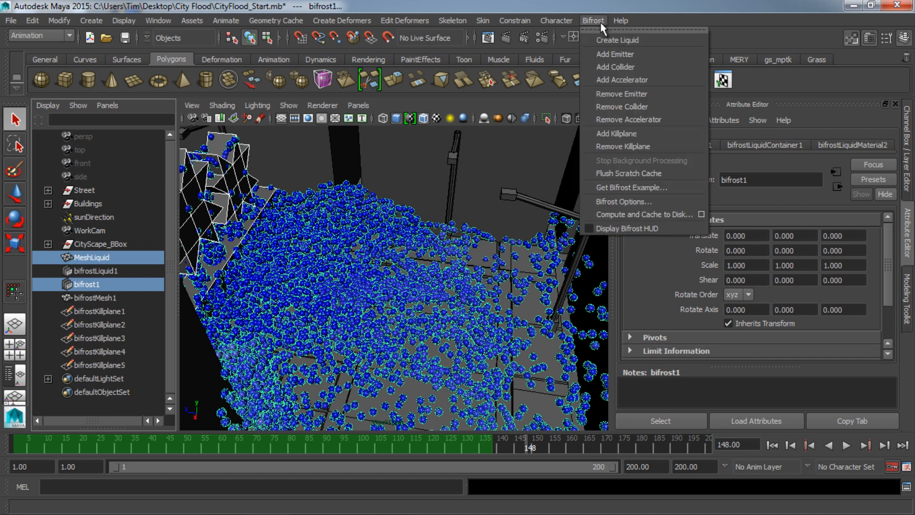
left_click(621, 80)
left_click(773, 444)
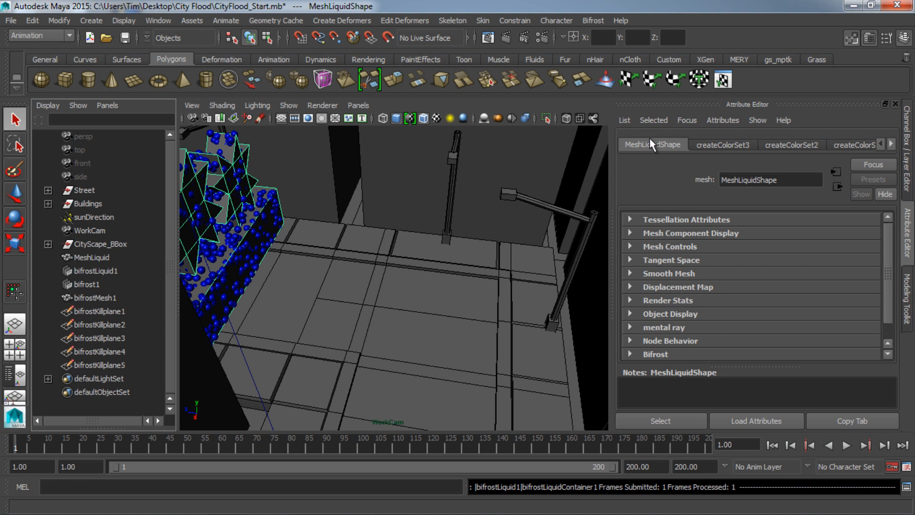
Open the Bifrost acceleration attributes of MeshLiquidShape and review its conversion and geometry influence settings
scroll(688, 281, "down", 1)
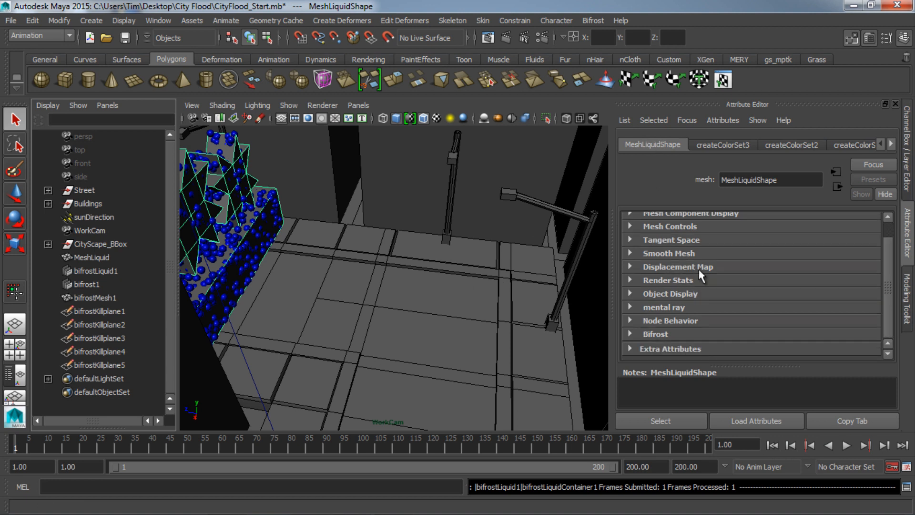
left_click(653, 334)
scroll(668, 314, "down", 2)
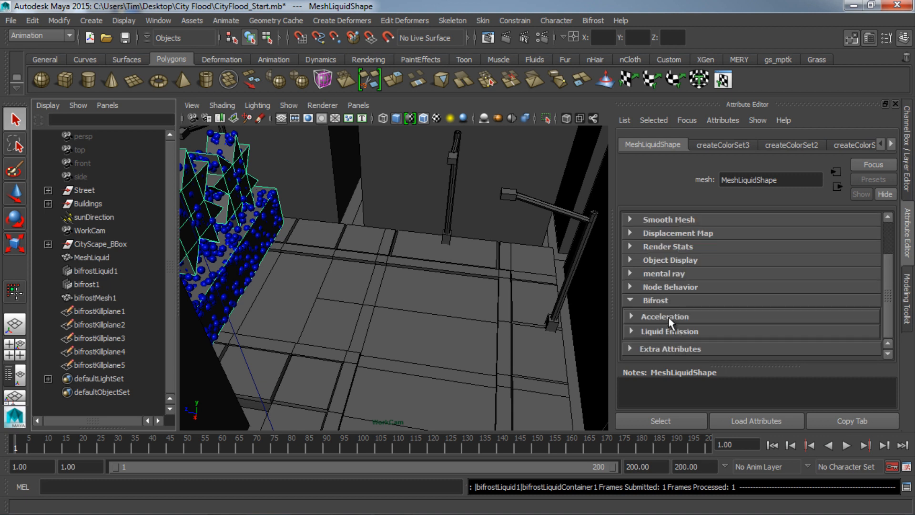
left_click(668, 317)
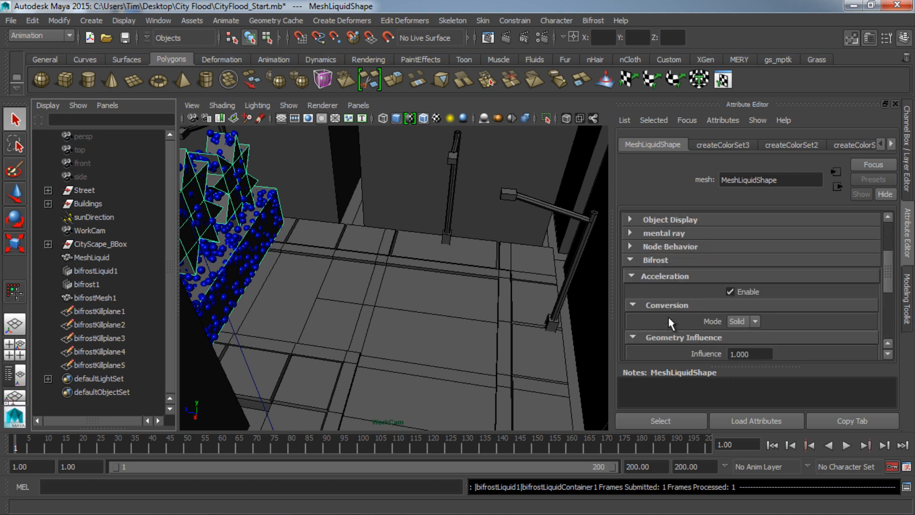
scroll(669, 317, "down", 4)
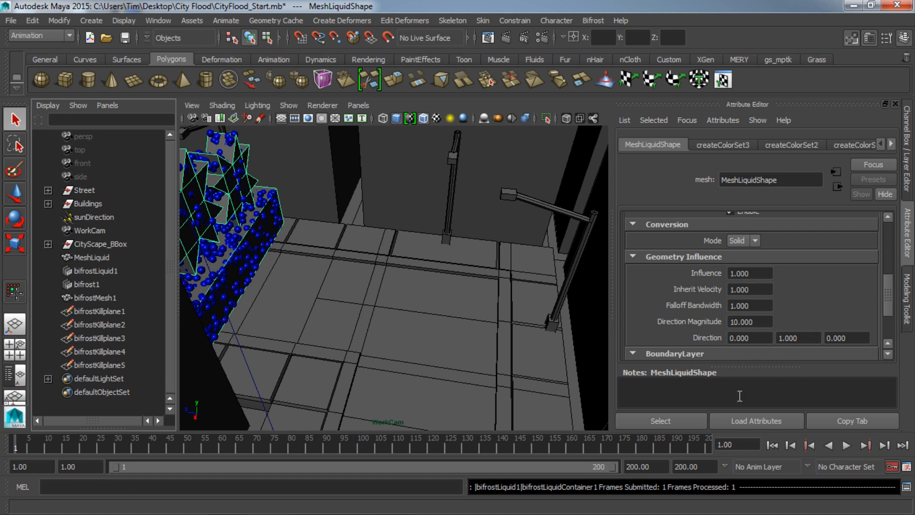
Simulate the flood with the default accelerator settings from frame 1 to about frame 99
left_click(849, 447)
left_click(848, 445)
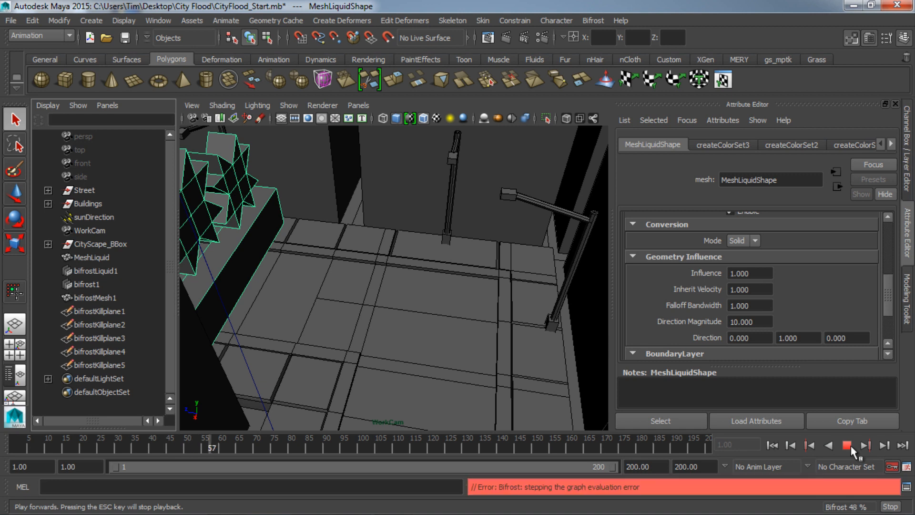
left_click(849, 446)
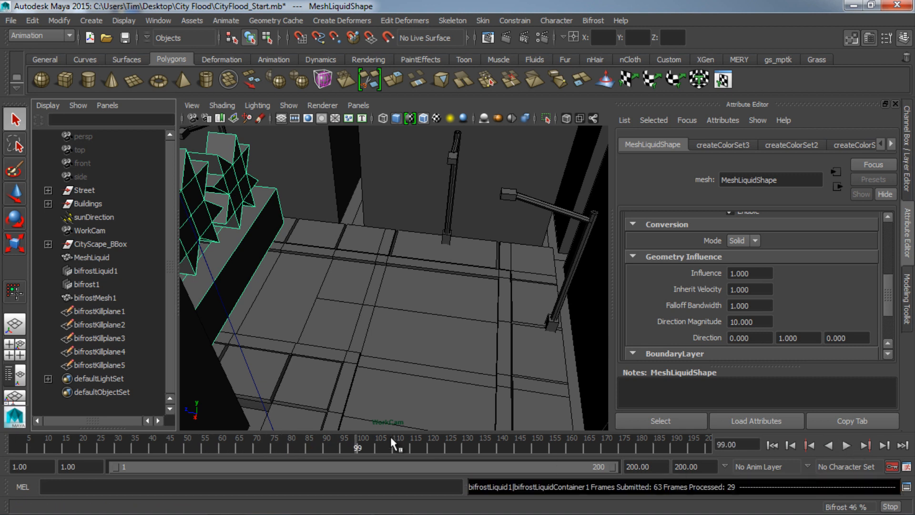
Examine the particles around the MeshLiquid emitter at frames 21 and 13 from several angles
left_click_drag(29, 440, 86, 447)
left_click_drag(390, 341, 333, 311, "alt")
middle_click_drag(334, 311, 380, 387, "alt")
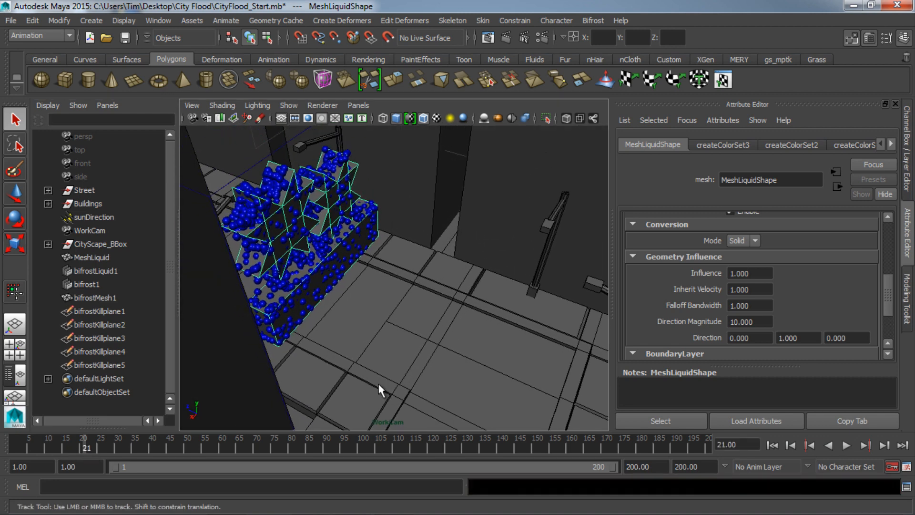
right_click_drag(380, 388, 530, 325, "alt")
left_click_drag(530, 325, 396, 328, "alt")
middle_click_drag(396, 327, 411, 352, "alt")
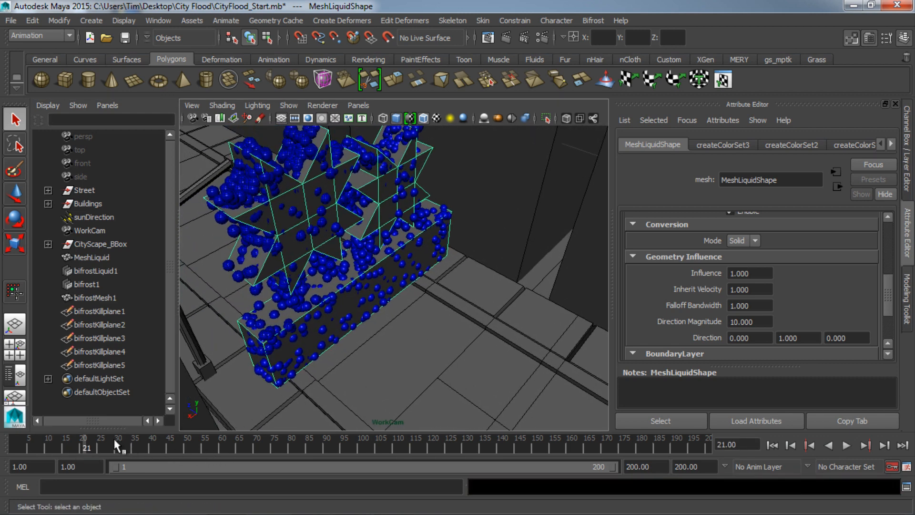
left_click_drag(79, 442, 59, 448)
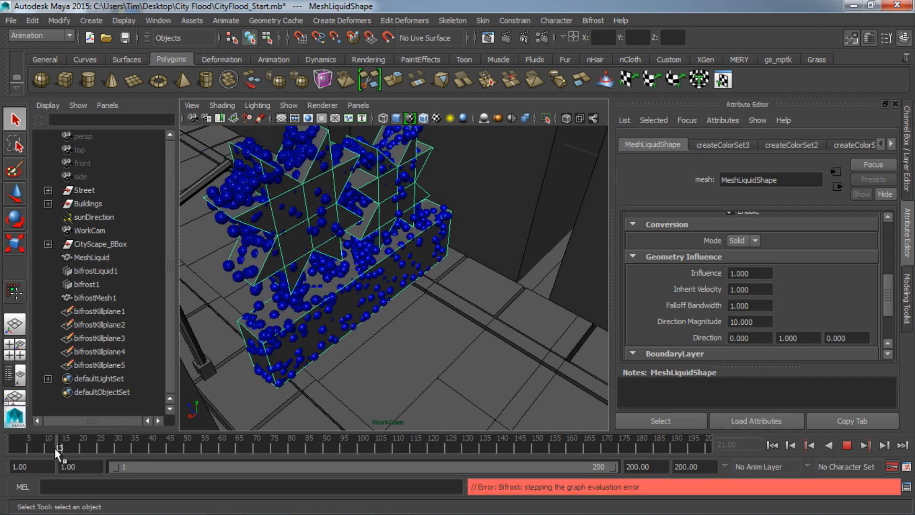
left_click_drag(394, 247, 421, 188, "alt")
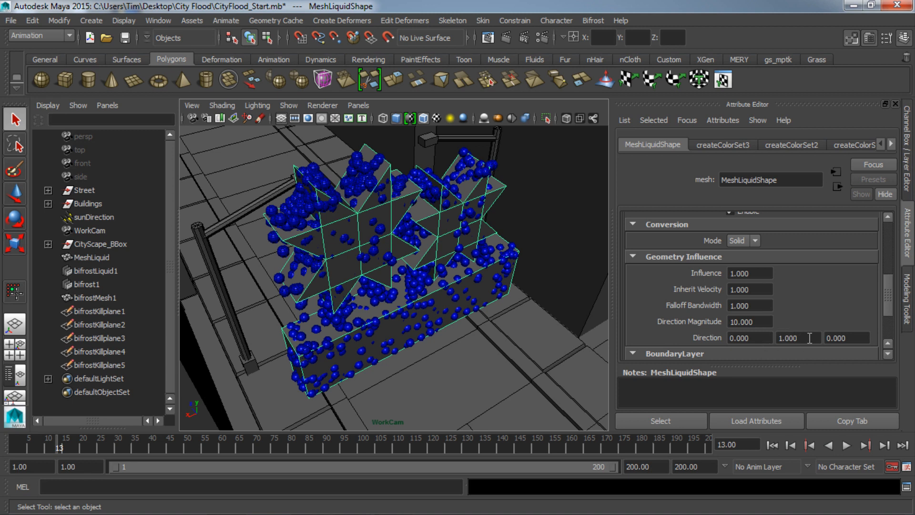
Set MeshLiquidShape's acceleration direction to 0, 0, -1 in X, Y and Z
left_click_drag(809, 338, 780, 337)
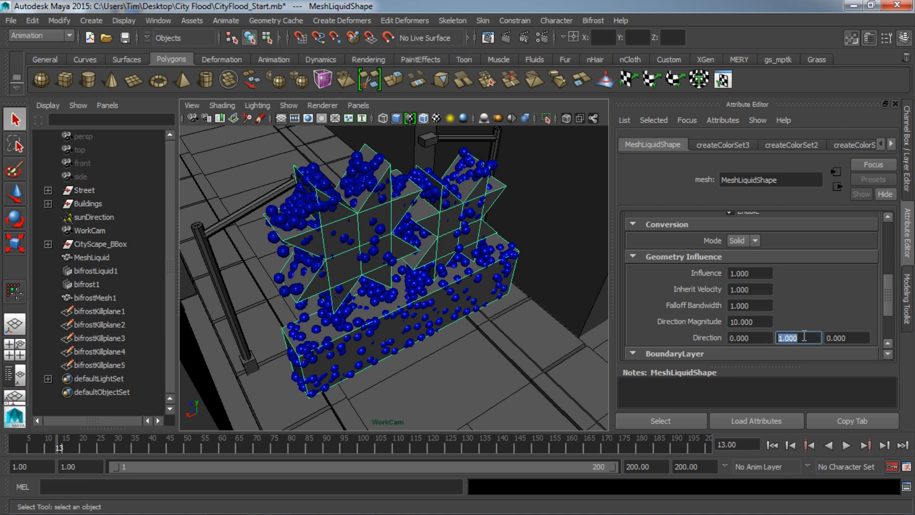
left_click(805, 337)
left_click(808, 337)
left_click(870, 339)
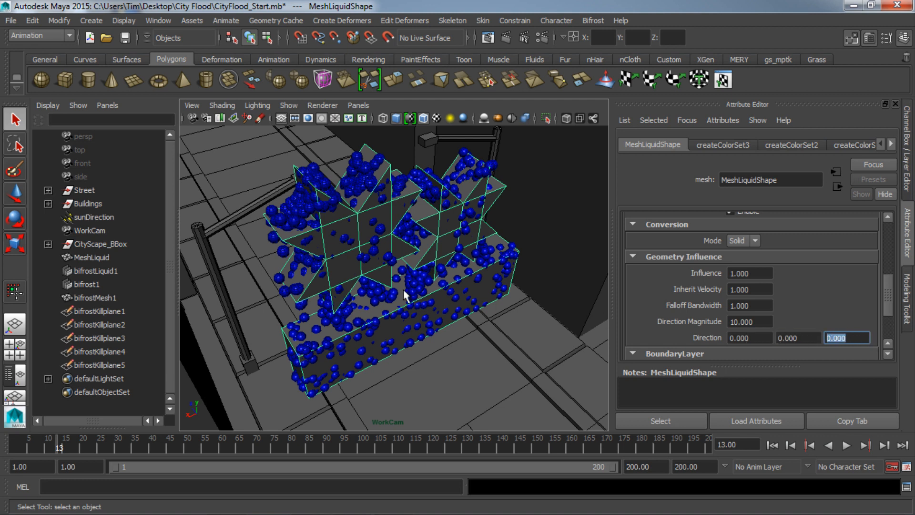
type("-1")
Check the emitter's orientation in the street and rerun the simulation from frame 1 to about frame 89
left_click_drag(376, 338, 369, 320, "alt")
middle_click_drag(399, 292, 500, 310, "alt")
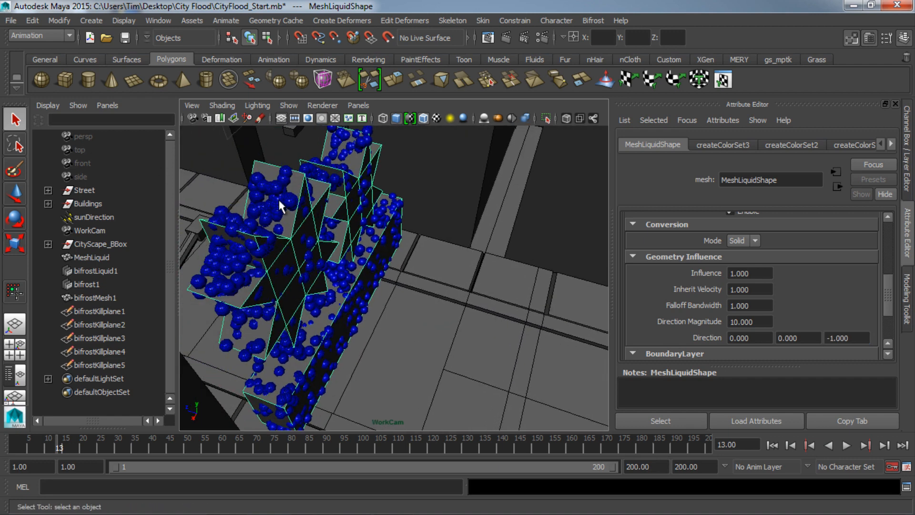
scroll(516, 277, "down", 3)
left_click_drag(516, 279, 504, 311, "alt")
middle_click_drag(470, 270, 466, 291, "alt")
left_click(775, 445)
left_click(844, 446)
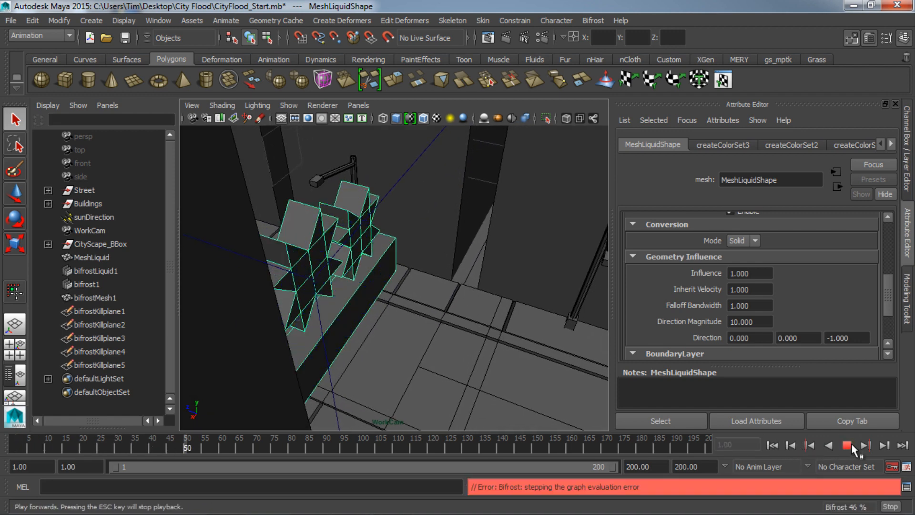
left_click(852, 445)
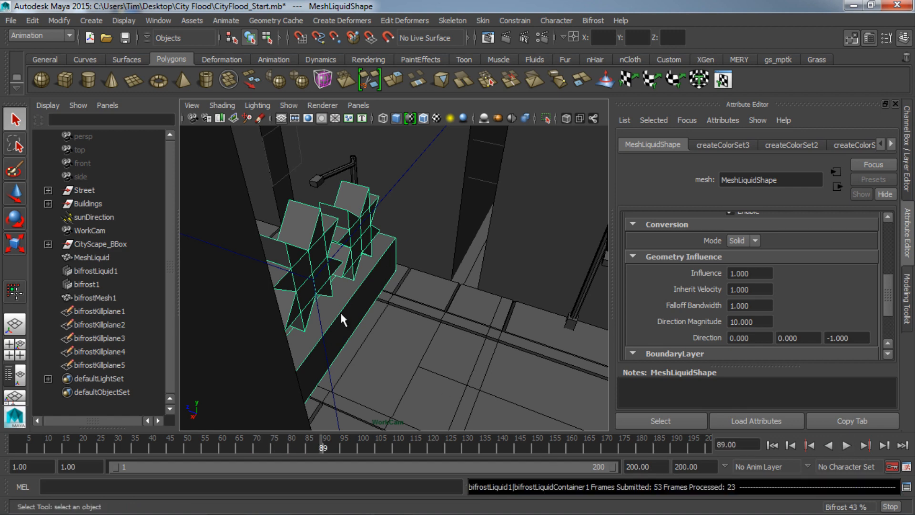
Check bifrost1's cached frames and examine the flowing particles at frames 26 and 66 from several angles
left_click(102, 443)
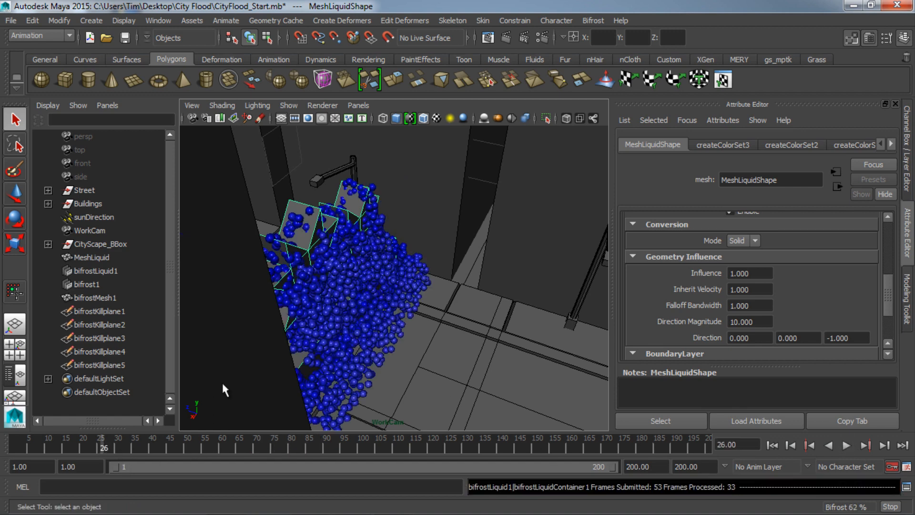
left_click_drag(221, 382, 334, 396, "alt")
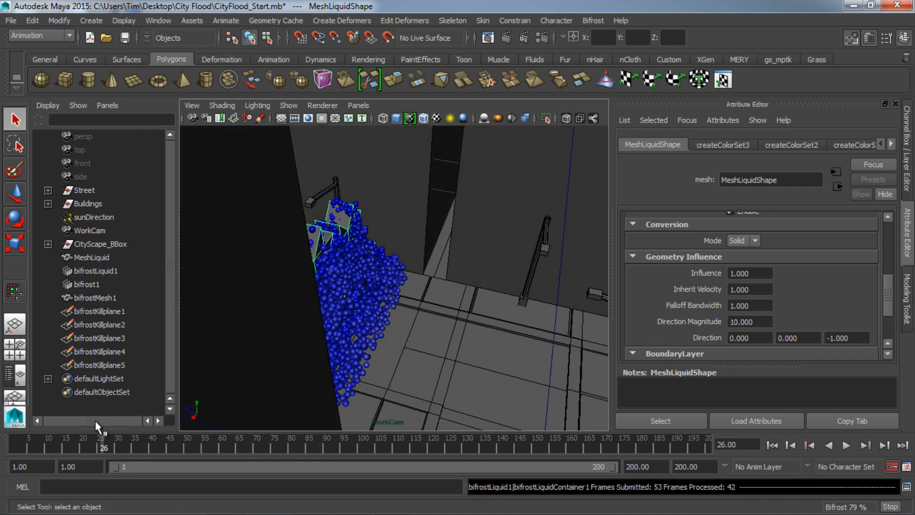
left_click(95, 284)
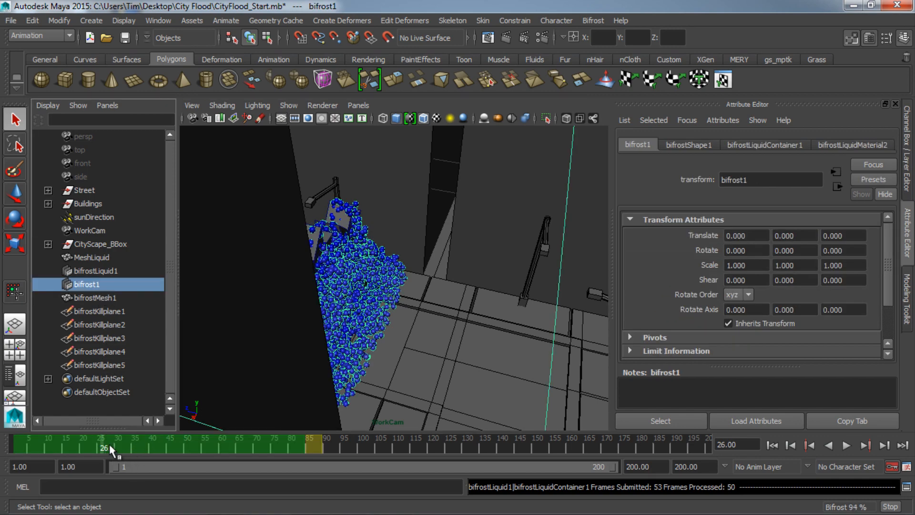
left_click_drag(110, 445, 241, 448)
left_click(112, 402)
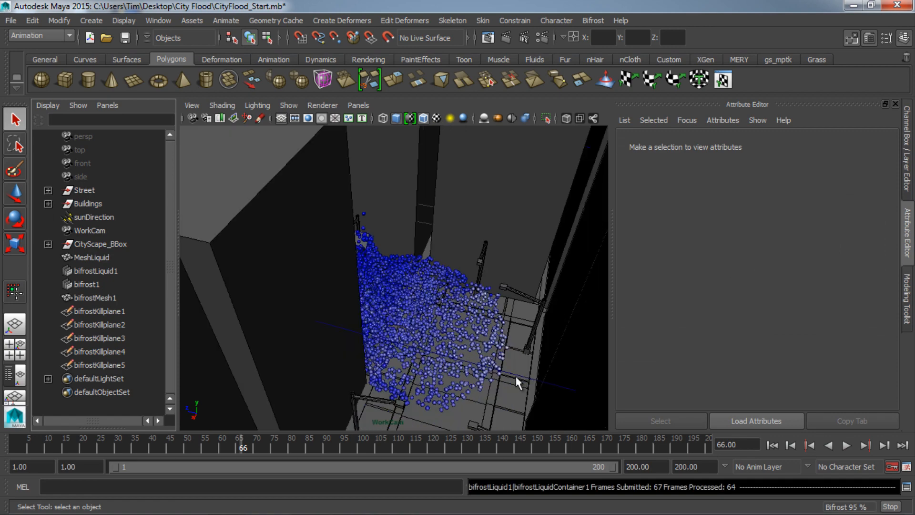
left_click_drag(518, 383, 470, 196, "alt")
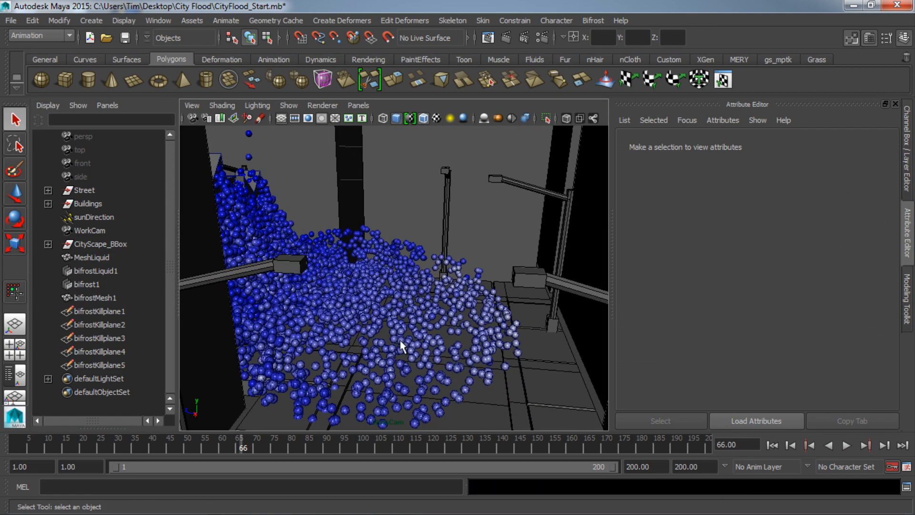
left_click_drag(462, 341, 480, 283, "alt")
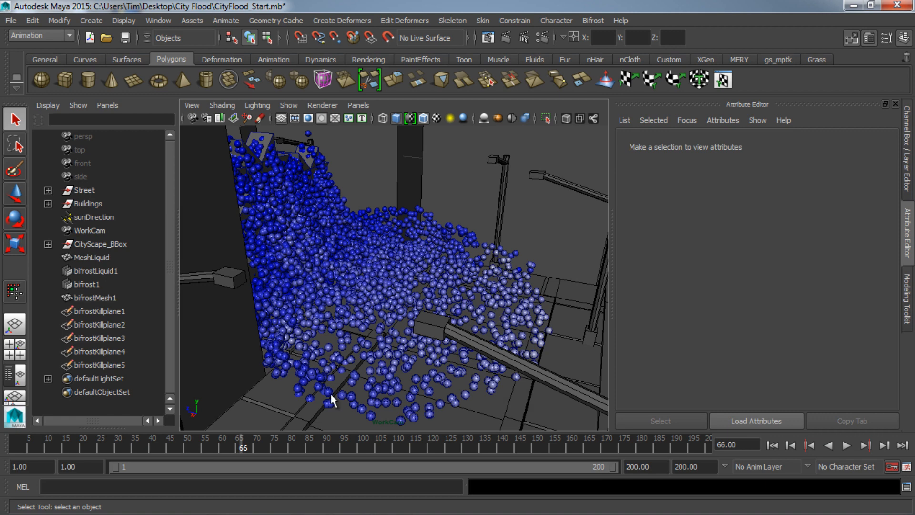
Set the geometry influence of MeshLiquidShape's acceleration to 3
left_click(110, 283)
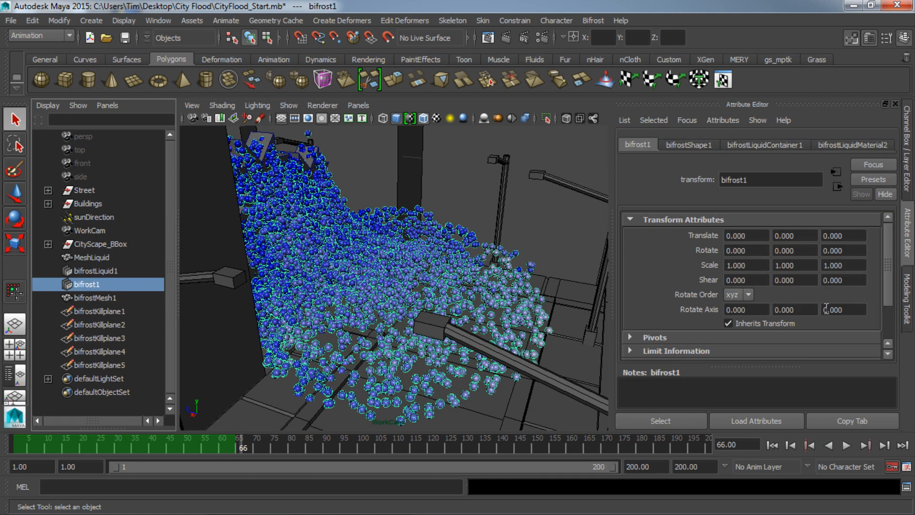
left_click(109, 258)
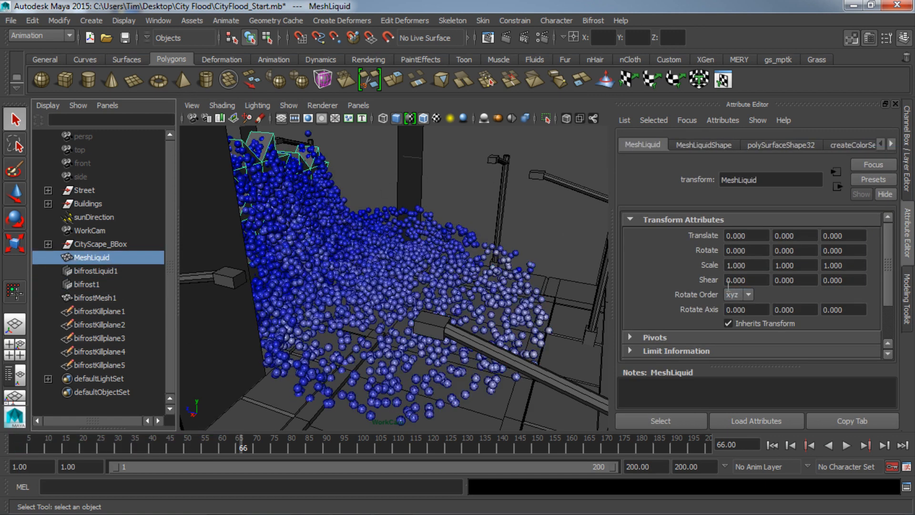
scroll(674, 288, "down", 3)
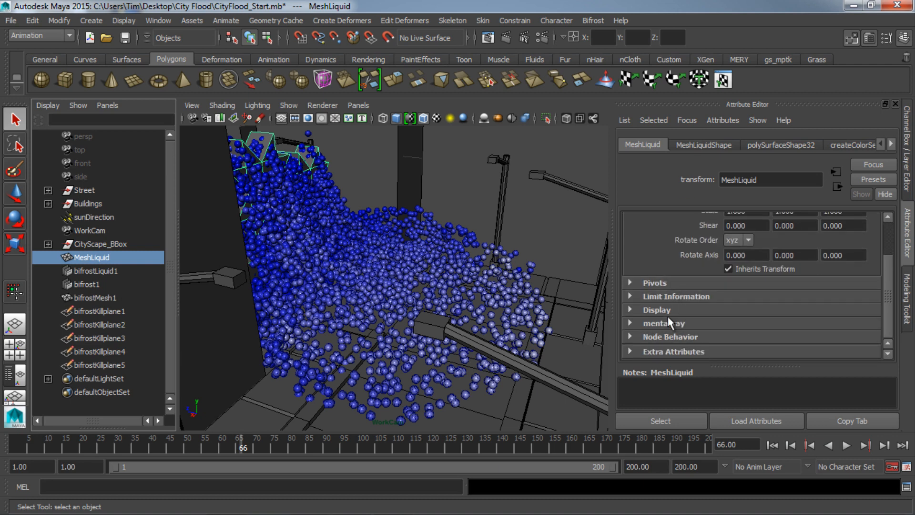
scroll(684, 308, "up", 3)
scroll(682, 300, "down", 3)
left_click(701, 143)
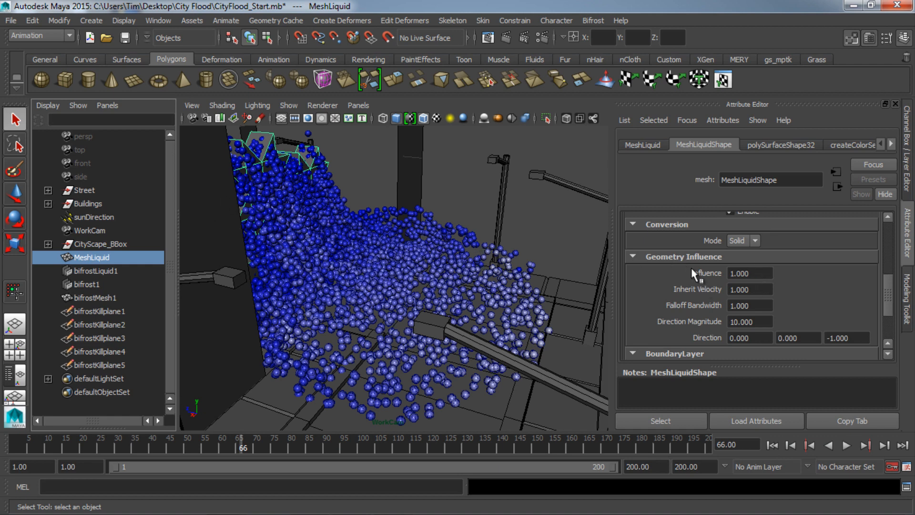
left_click_drag(754, 272, 643, 270)
type("3")
key("Return")
Rerun the flood simulation from frame 1 to about frame 85 with the stronger influence
left_click(776, 448)
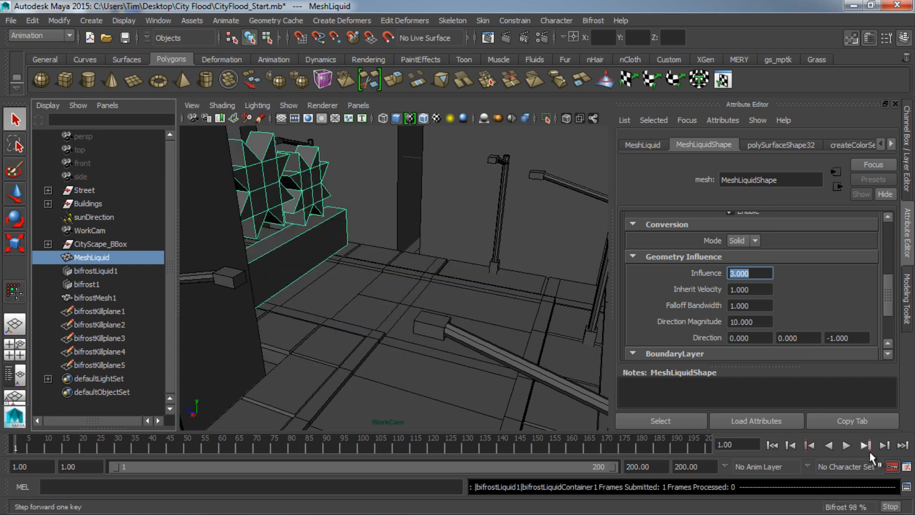
left_click(847, 446)
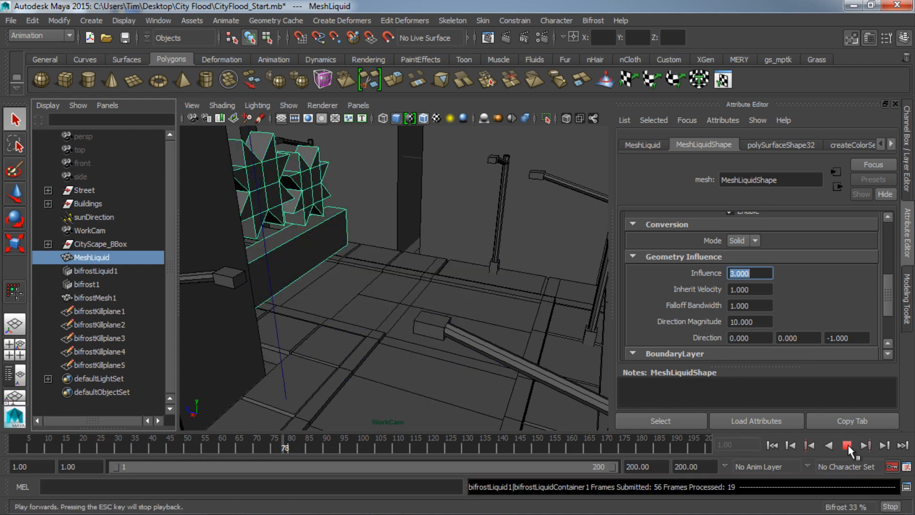
left_click(848, 445)
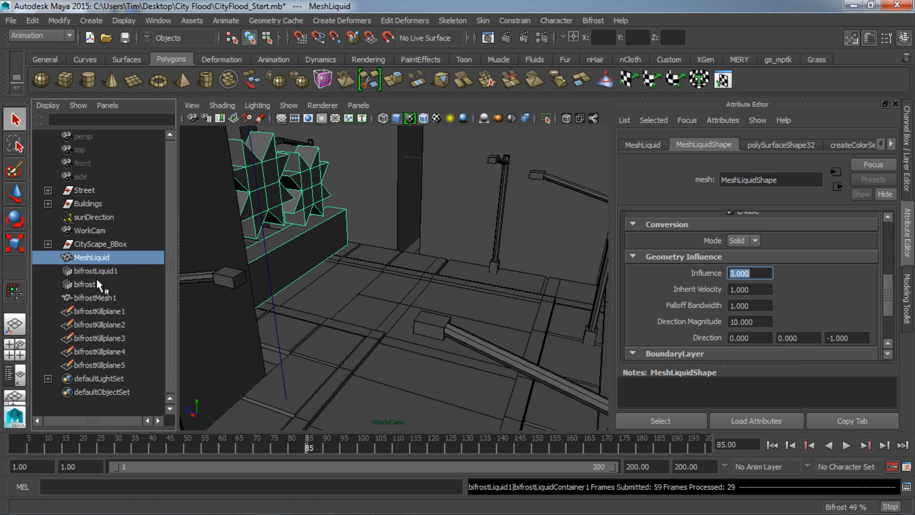
Check bifrost1's cached frames, examine the faster flood at frame 54 without its selection highlight, and reselect bifrost1
left_click(97, 282)
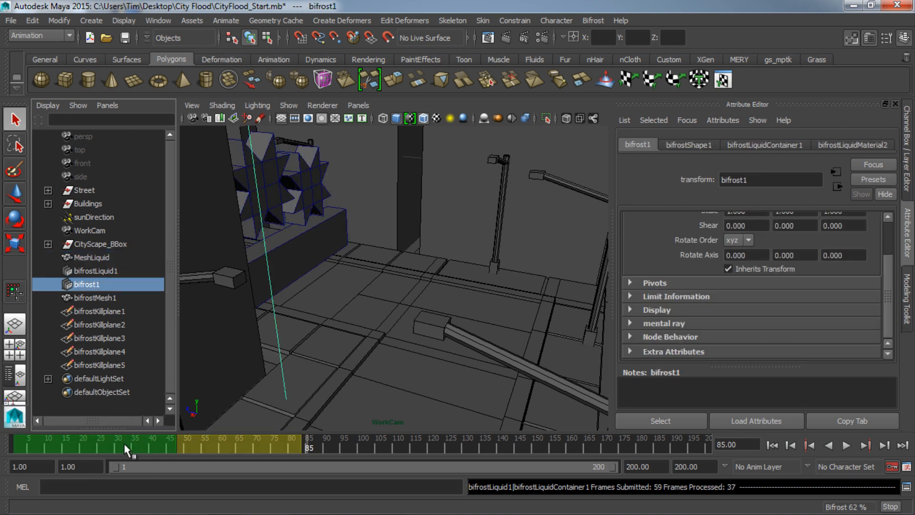
left_click(158, 440)
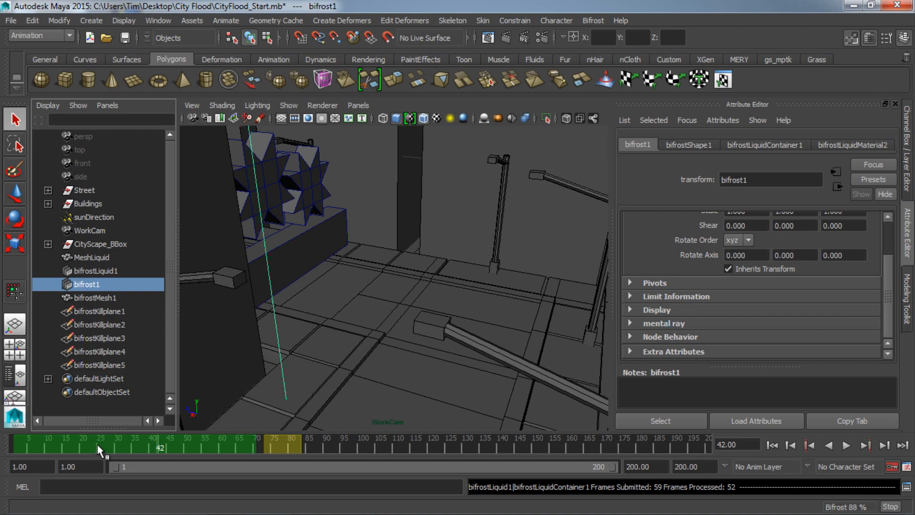
left_click_drag(83, 446, 202, 446)
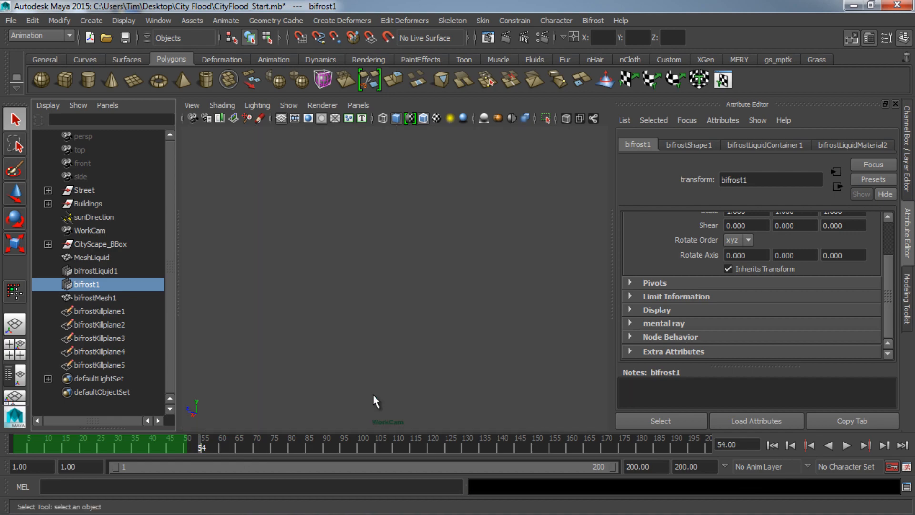
left_click_drag(380, 380, 410, 364, "alt")
right_click_drag(411, 364, 501, 364, "alt")
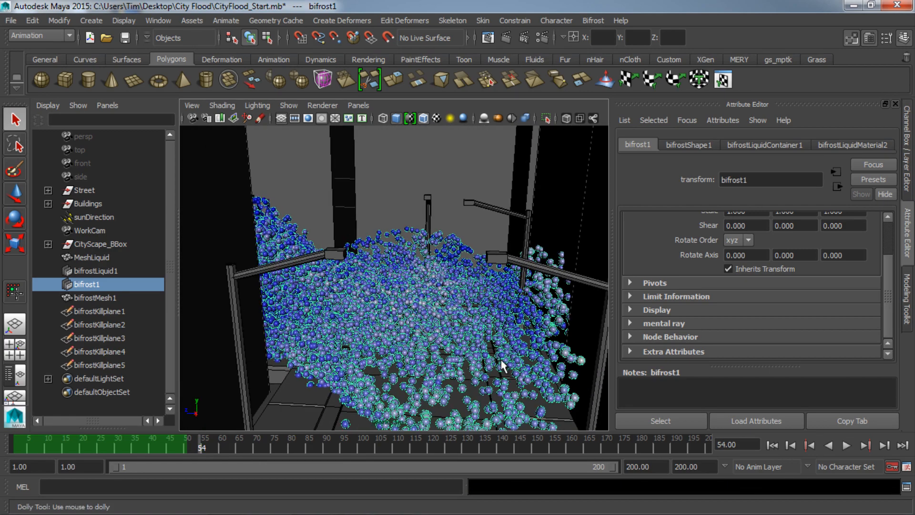
left_click_drag(414, 414, 402, 400, "alt")
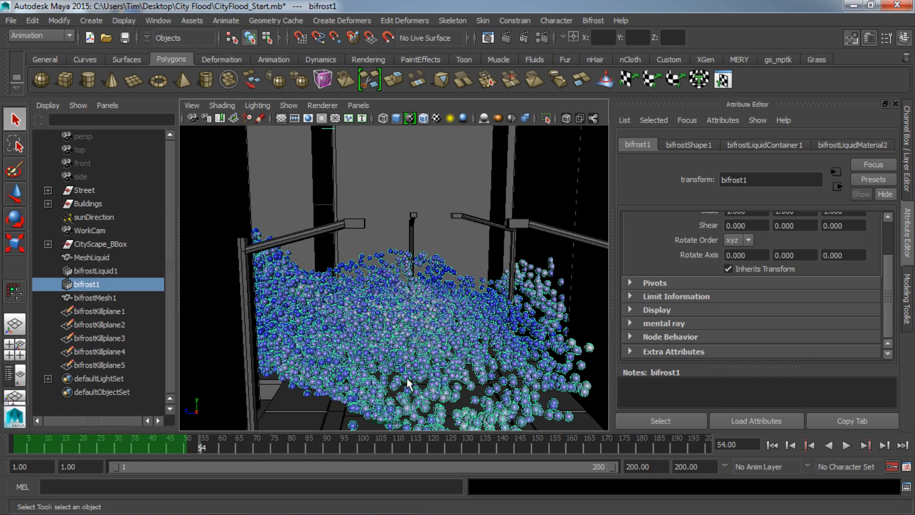
left_click(132, 394)
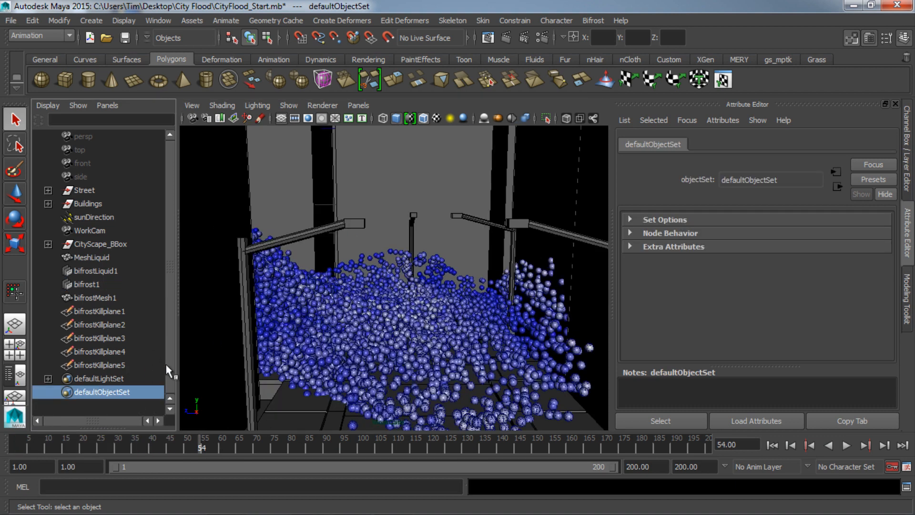
left_click(102, 283)
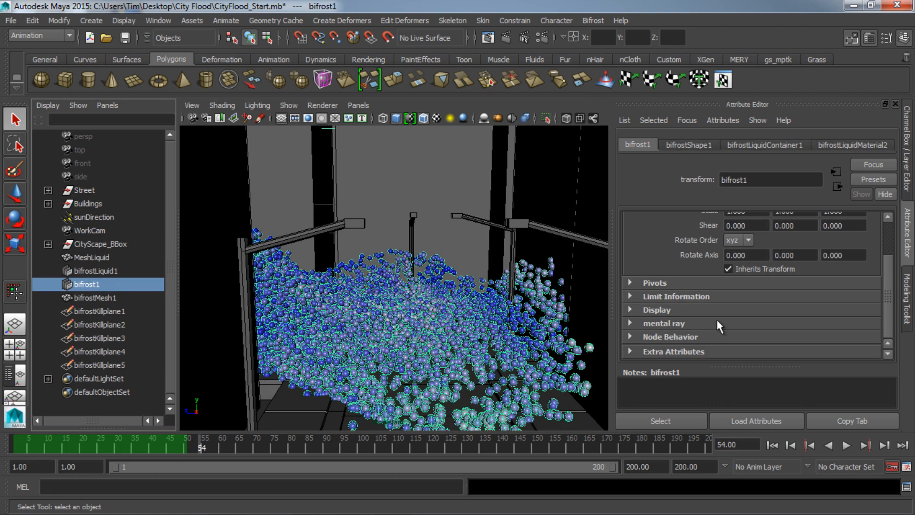
Reduce the sphere radius in bifrostShape1's particle display to 0.121
left_click(688, 144)
scroll(733, 296, "down", 2)
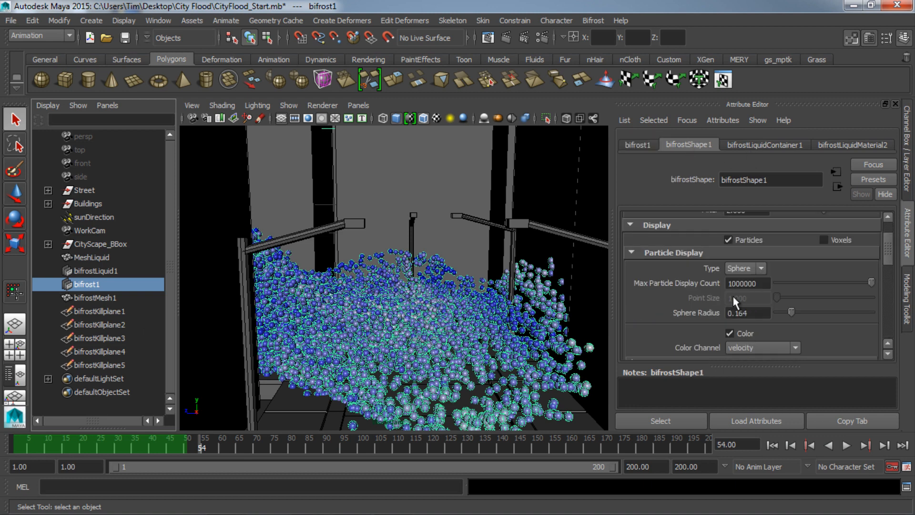
left_click_drag(791, 311, 769, 322)
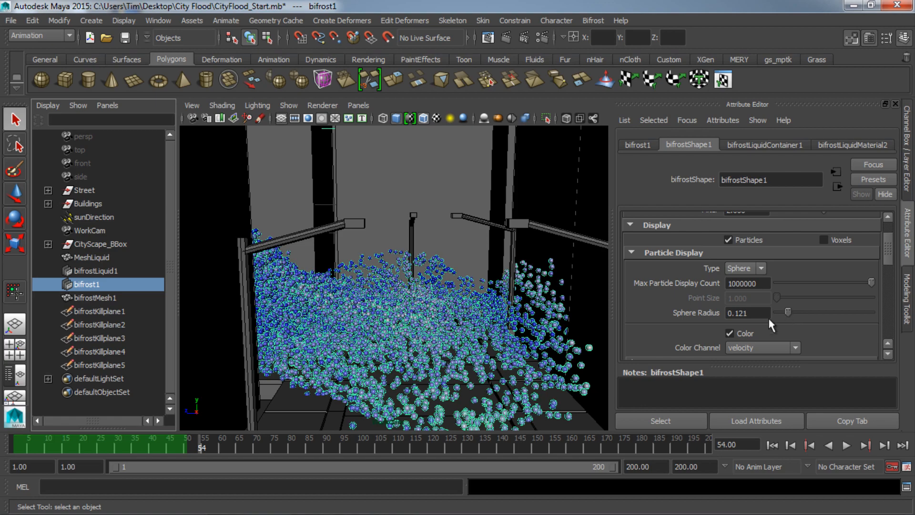
Scrub the flood to frame 78 and examine the smaller particles along the street from near and far viewpoints
left_click_drag(138, 444, 285, 441)
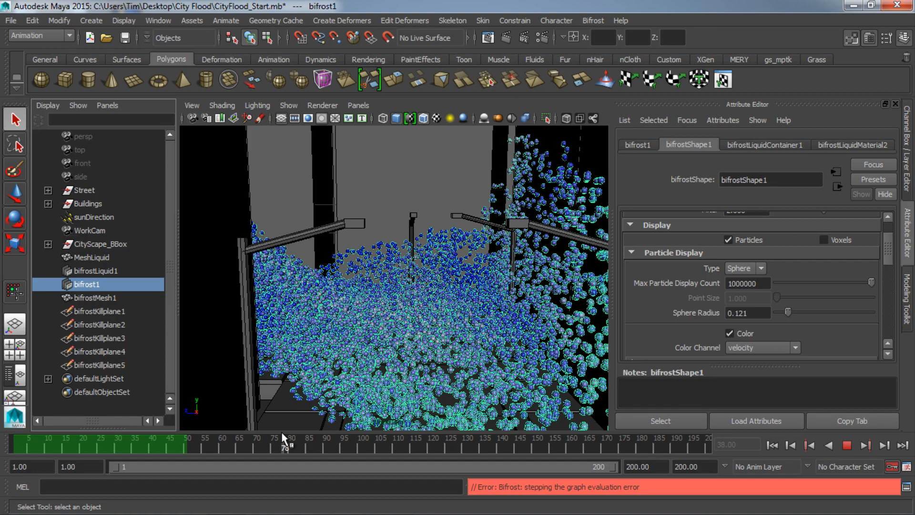
left_click_drag(536, 374, 538, 369, "alt")
right_click_drag(539, 369, 499, 362, "alt")
middle_click_drag(499, 362, 487, 359, "alt")
right_click_drag(486, 359, 466, 368, "alt")
left_click_drag(466, 368, 481, 378, "alt")
right_click_drag(480, 378, 511, 378, "alt")
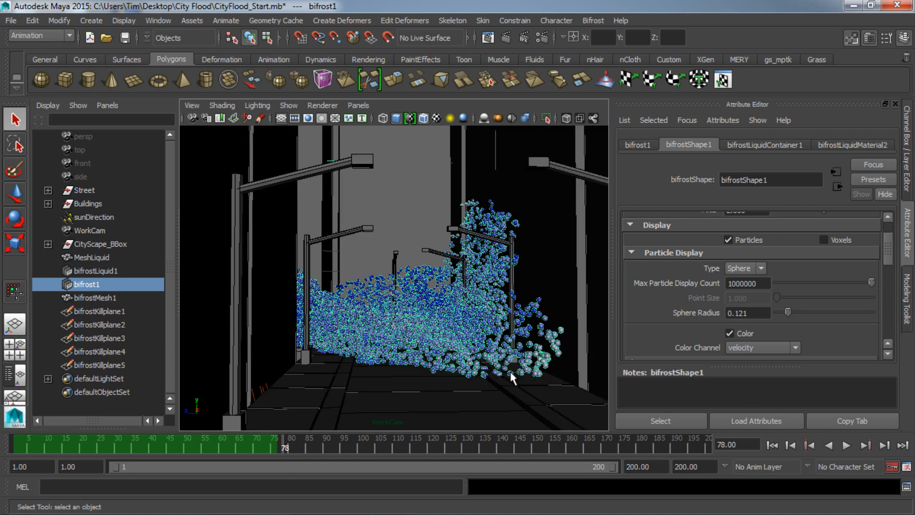
scroll(725, 322, "up", 2)
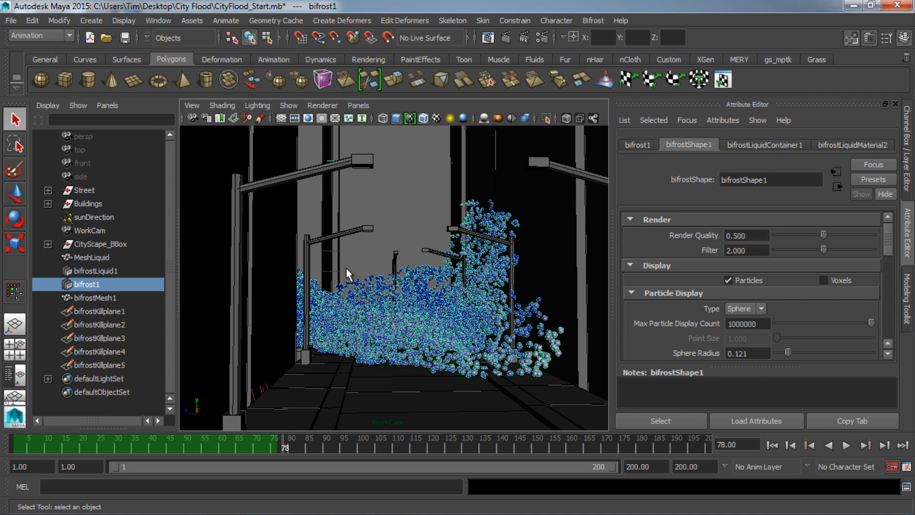
Deselect bifrost1, examine the flood up close without its highlight, play briefly and return to frame 77
left_click(121, 401)
left_click_drag(429, 327, 446, 327, "alt")
right_click_drag(448, 327, 527, 328, "alt")
left_click_drag(526, 328, 506, 296, "alt")
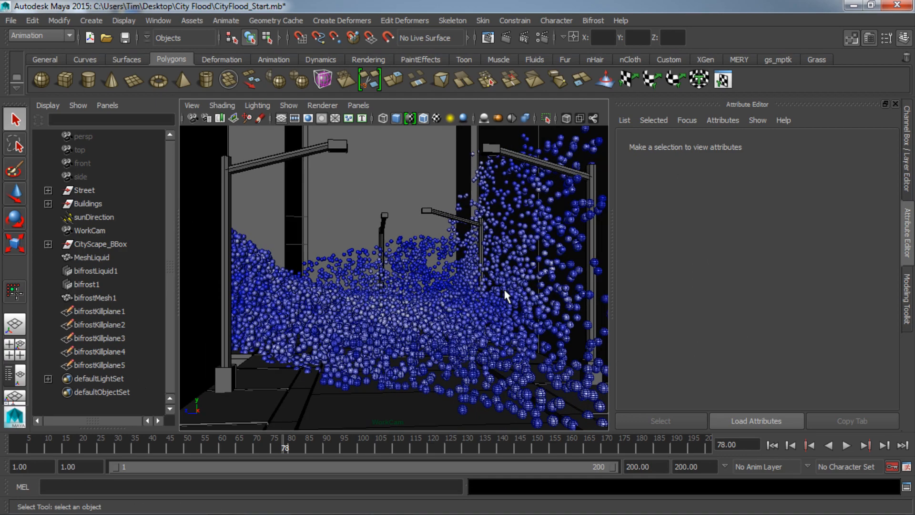
key("alt+v")
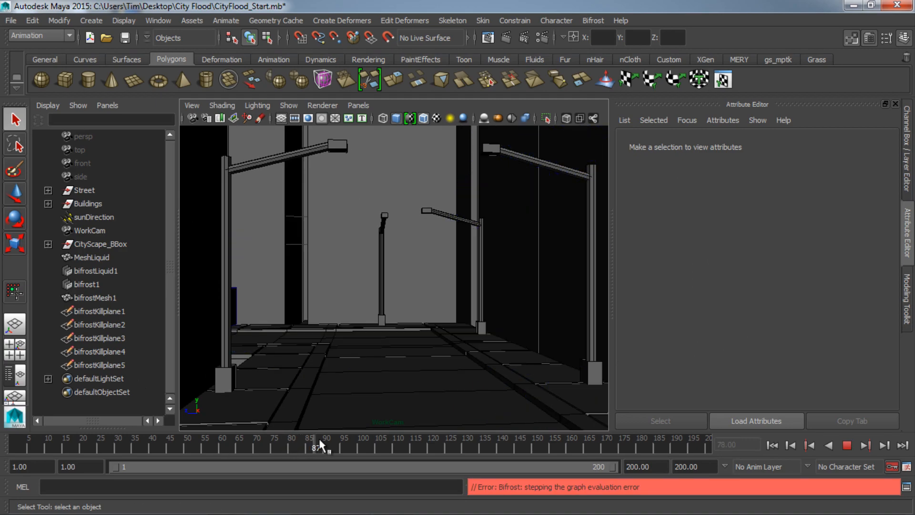
mouse_move(292, 443)
left_mouse_down()
mouse_move(276, 442)
mouse_move(285, 442)
left_mouse_up()
mouse_move(486, 340)
left_mouse_down("alt")
mouse_move(443, 361)
mouse_move(476, 356)
mouse_move(478, 346)
left_mouse_up("alt")
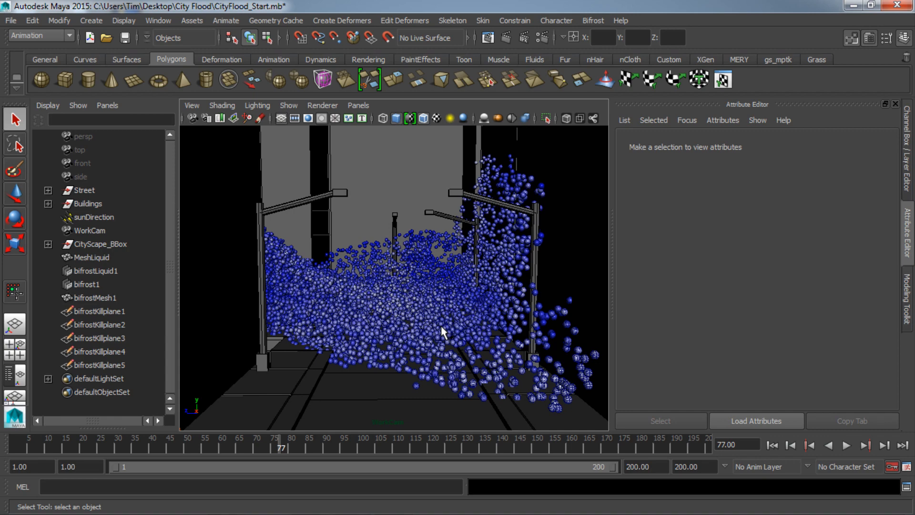
Examine the flood at frame 77 from several angles and compare it with frames 72 and 38
left_click_drag(457, 318, 462, 378, "alt")
middle_click_drag(462, 378, 516, 366, "alt")
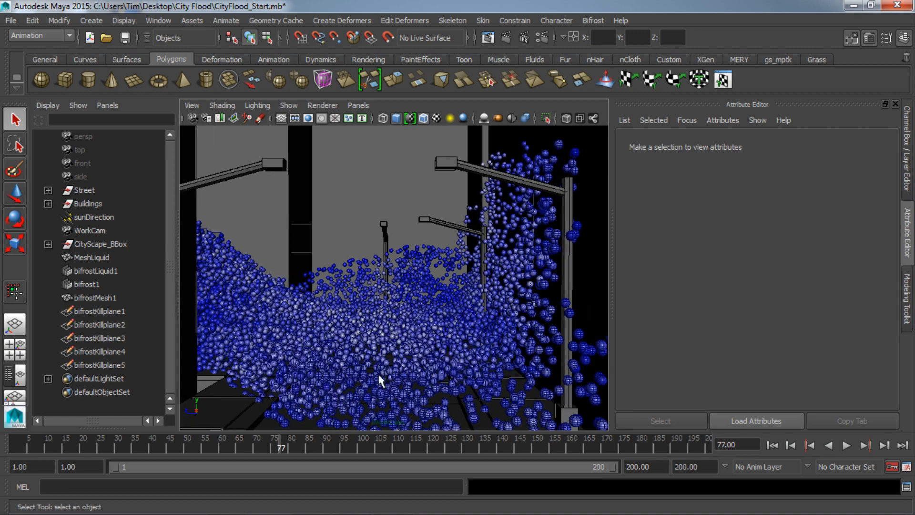
left_click_drag(380, 378, 464, 348, "alt")
left_click_drag(406, 336, 399, 343, "alt")
right_click_drag(399, 344, 441, 338, "alt")
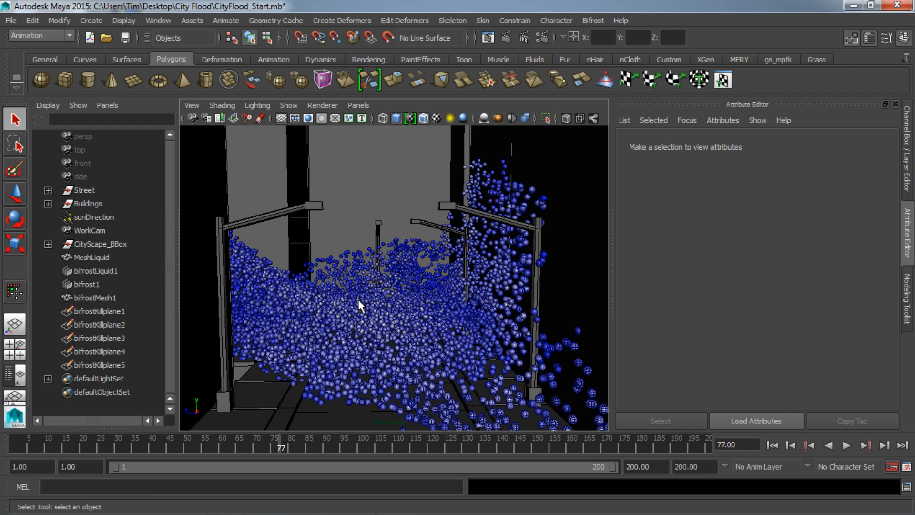
left_click_drag(390, 274, 389, 282, "alt")
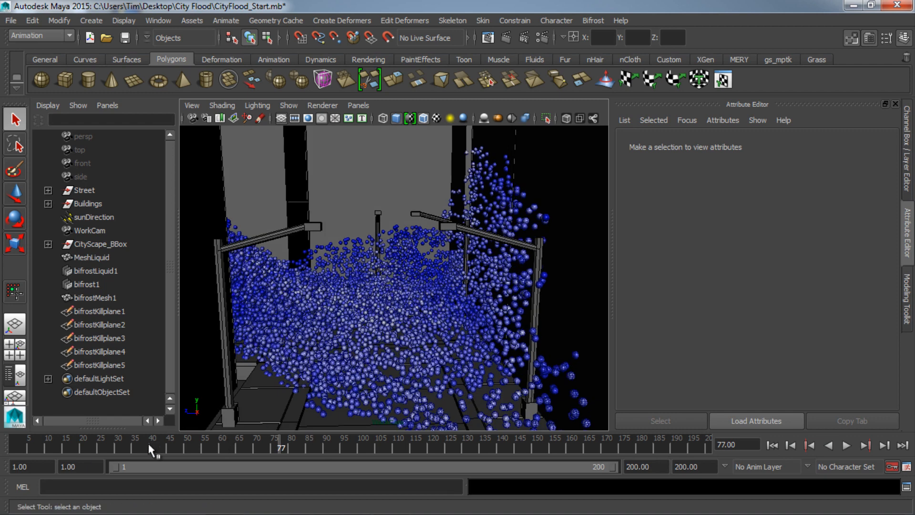
left_click_drag(148, 444, 259, 455)
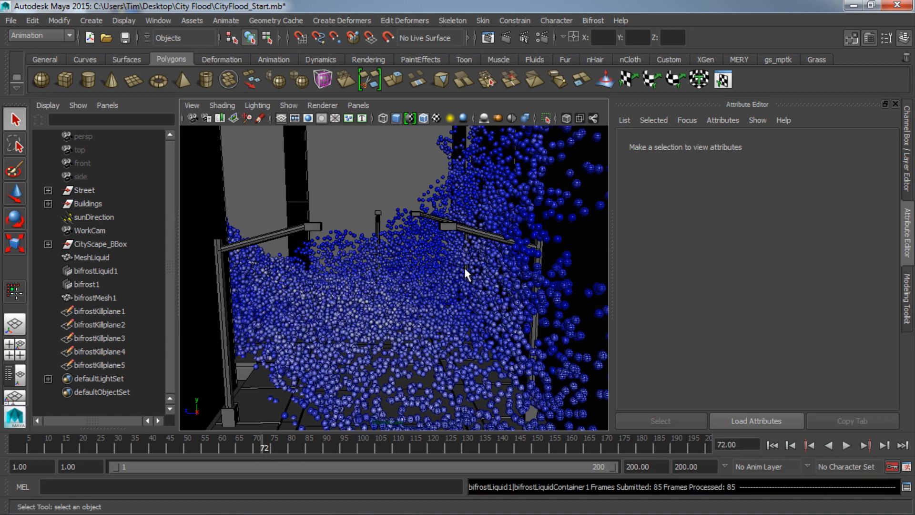
left_click_drag(248, 447, 144, 441)
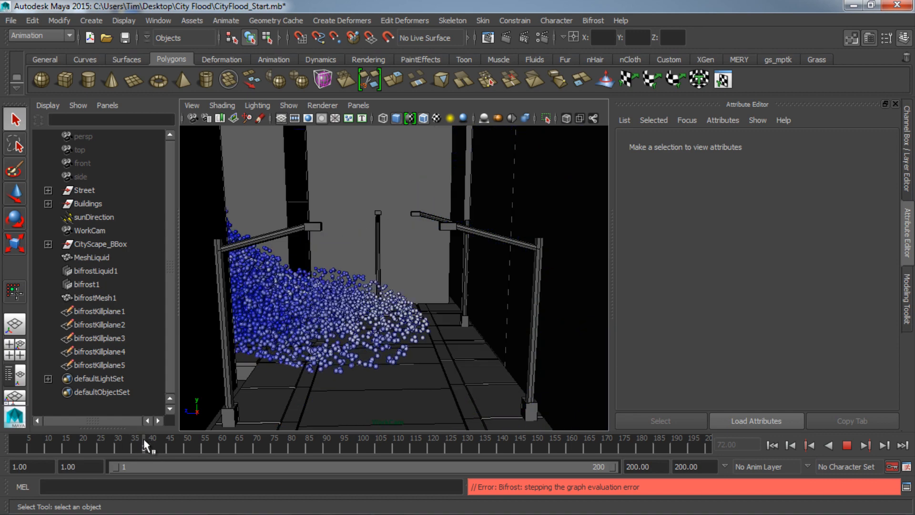
left_click_drag(389, 276, 388, 294, "alt")
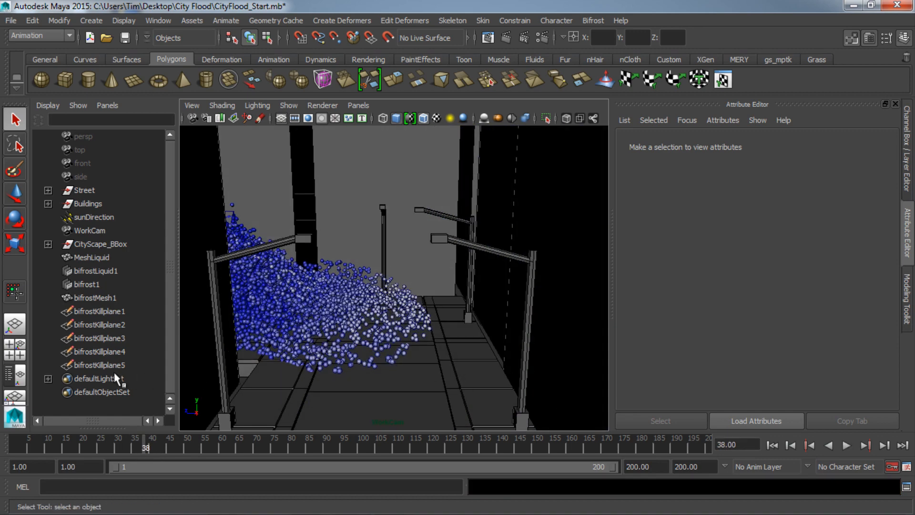
Switch the Street_HD display layer from reference to normal so its geometry can be selected
left_click(911, 185)
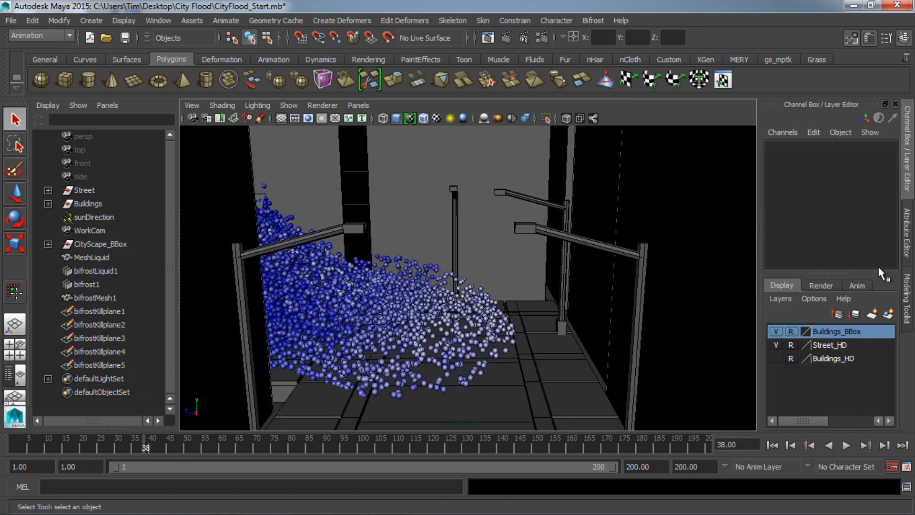
left_click(791, 345)
left_click(792, 345)
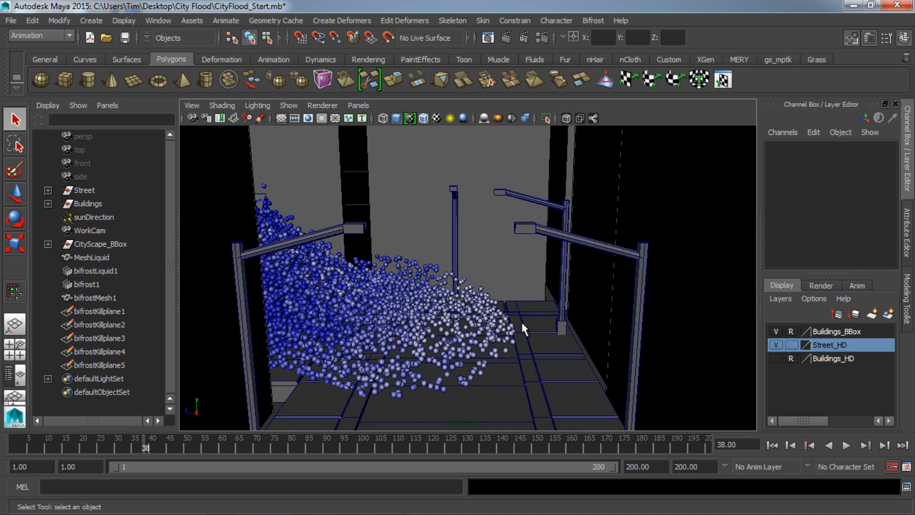
Select the two street sections polySurface6 and polySurface3, including their lampposts, without bifrostKillplane5
left_click(522, 321)
scroll(554, 407, "down", 5)
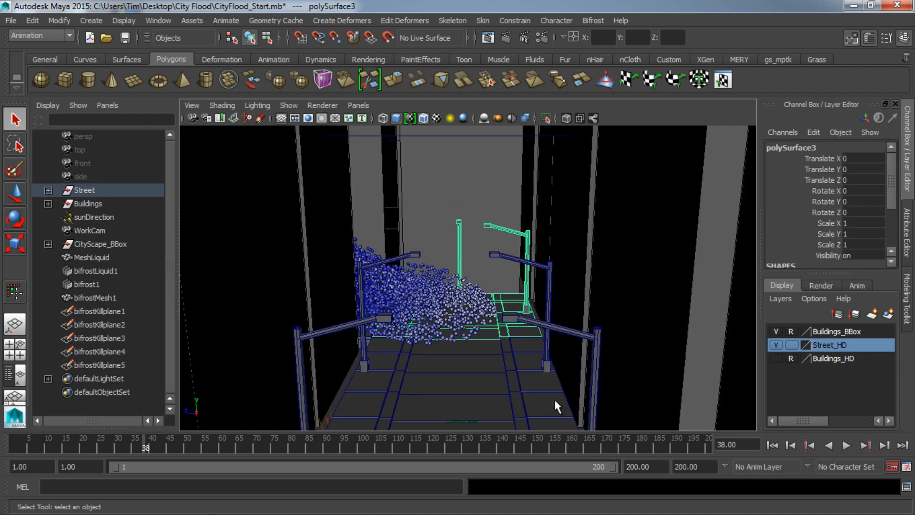
left_click(484, 347, "shift")
left_click(488, 363, "shift")
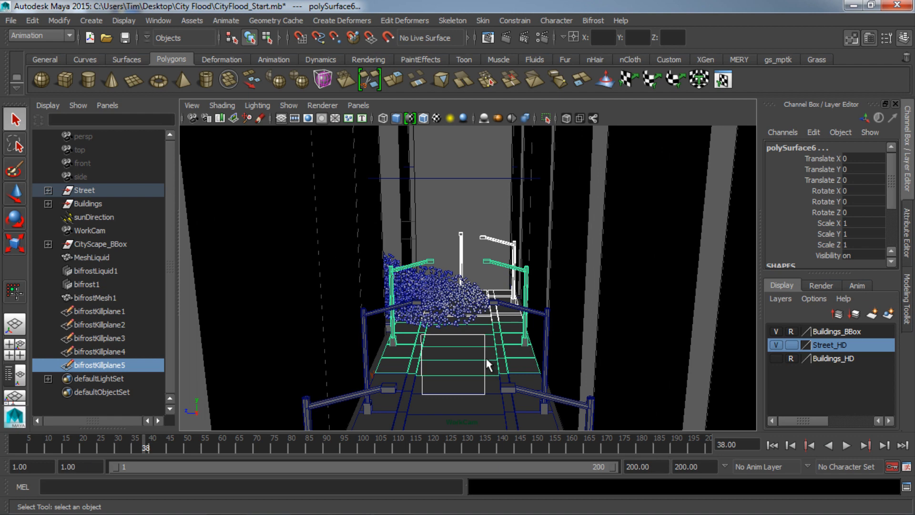
left_click(485, 367)
left_click(504, 366)
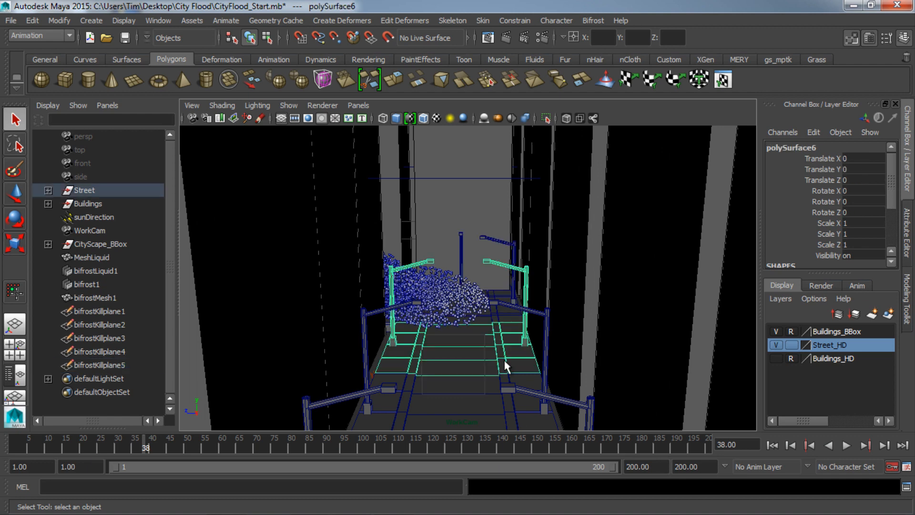
left_click(499, 293, "shift")
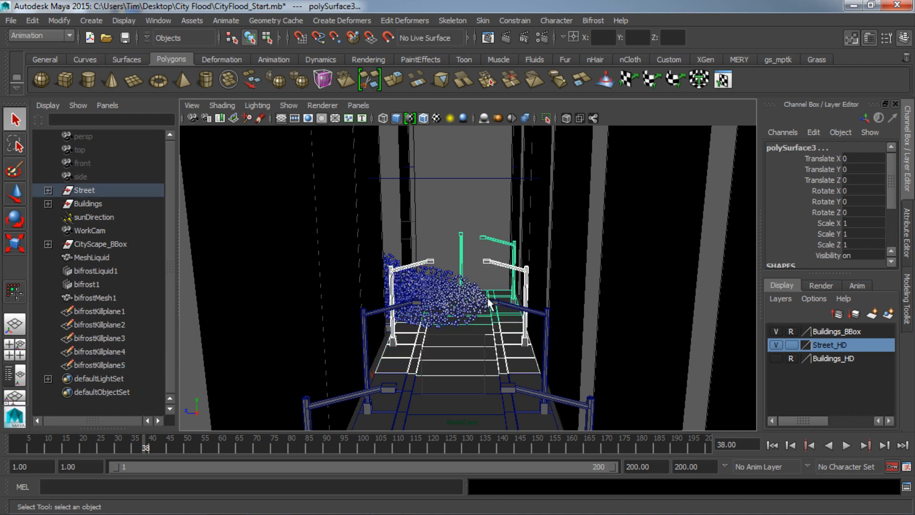
scroll(490, 300, "up", 2)
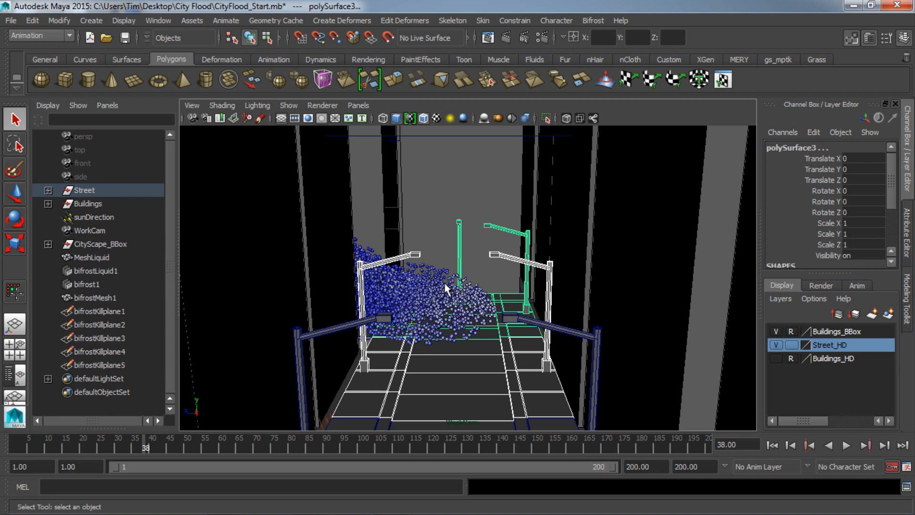
Set the Bifrost collision conversion thickness on polySurfaceShape3 to 0.6, keeping both street sections selected
left_click(911, 234)
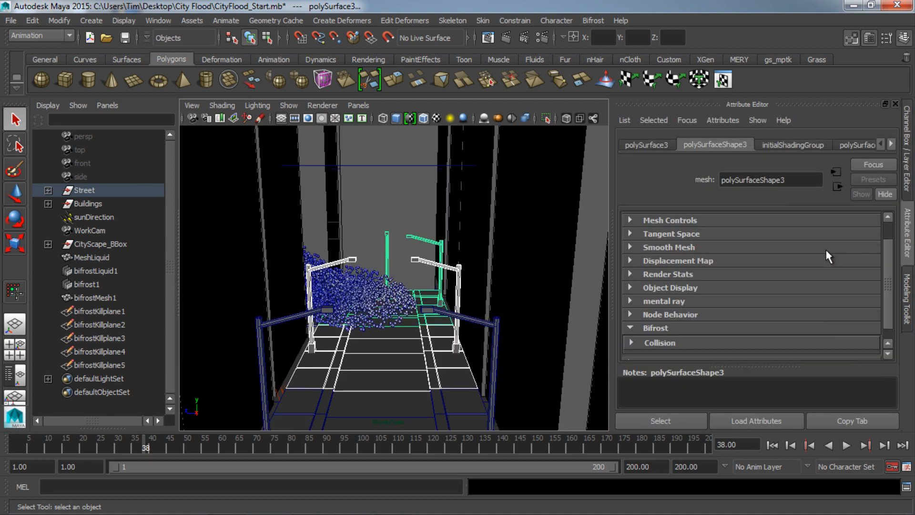
scroll(687, 289, "down", 1)
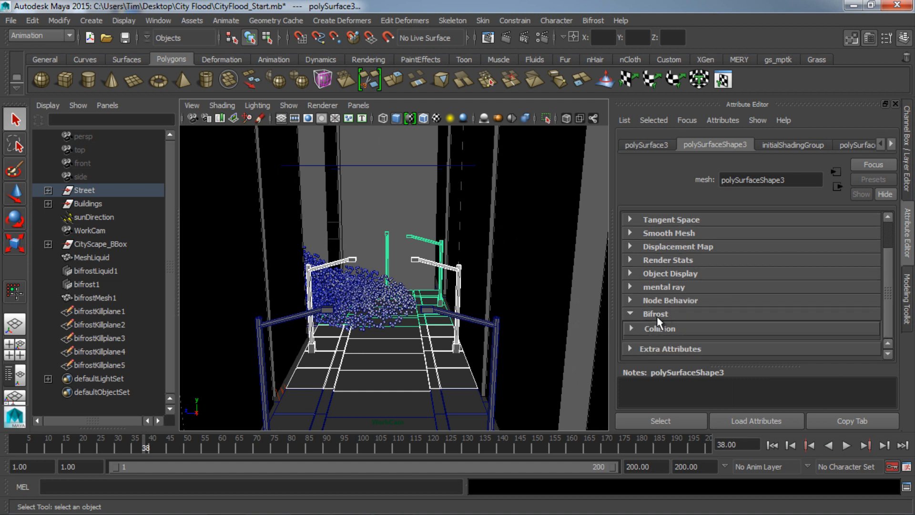
left_click(660, 328)
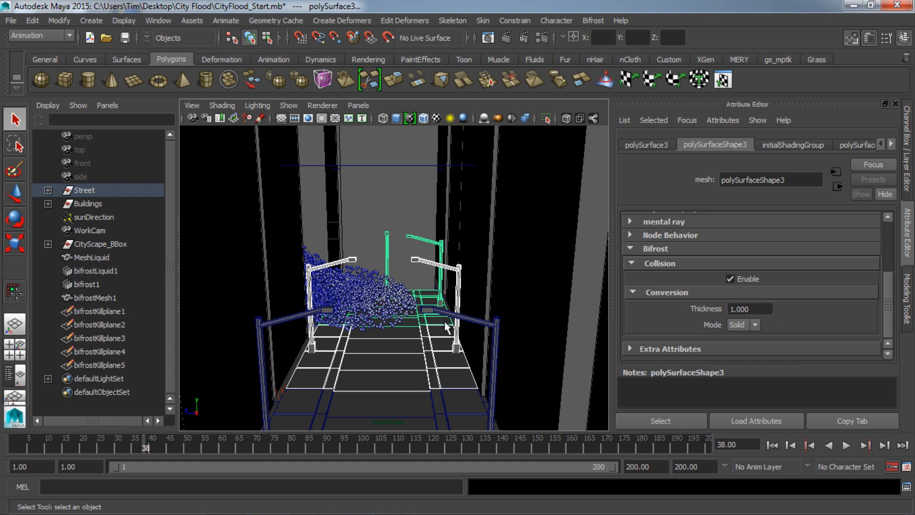
scroll(445, 324, "up", 2)
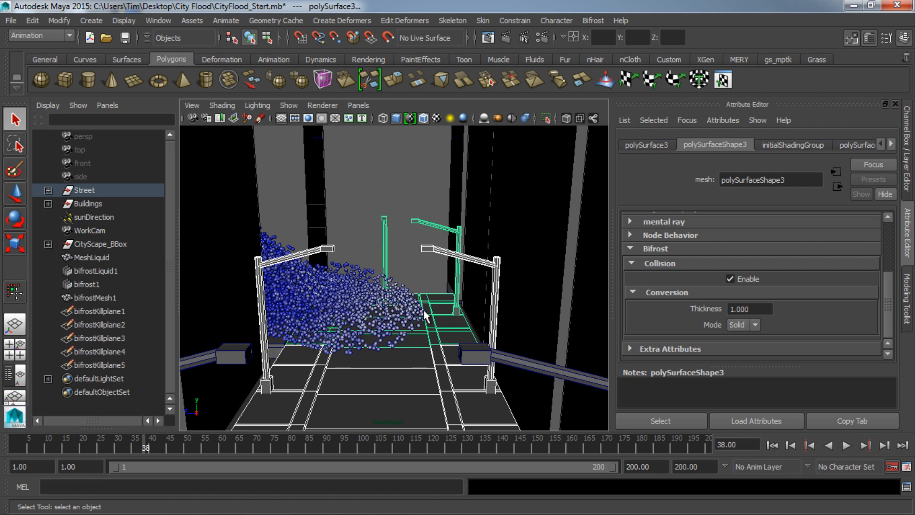
left_click_drag(767, 308, 675, 305)
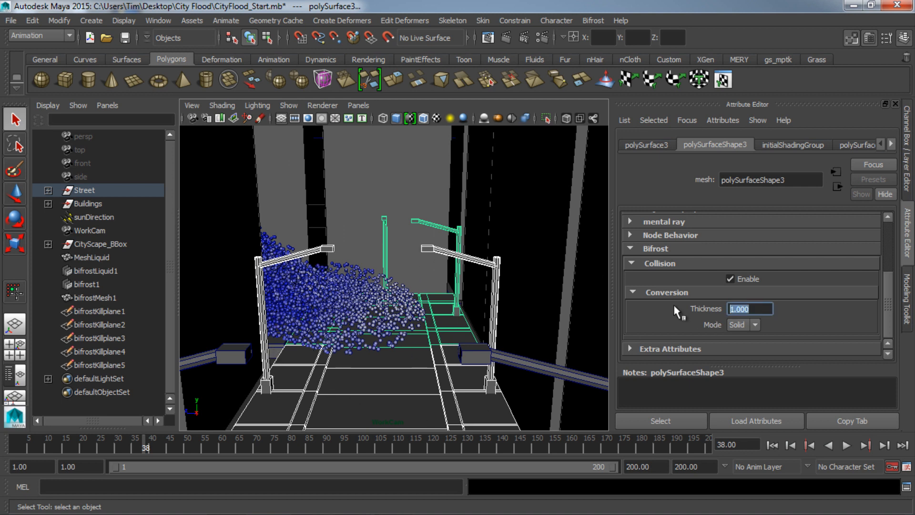
type("0.6")
key("Return")
Rerun the flood simulation from frame 1 and stop playback at frame 131
left_click(779, 448)
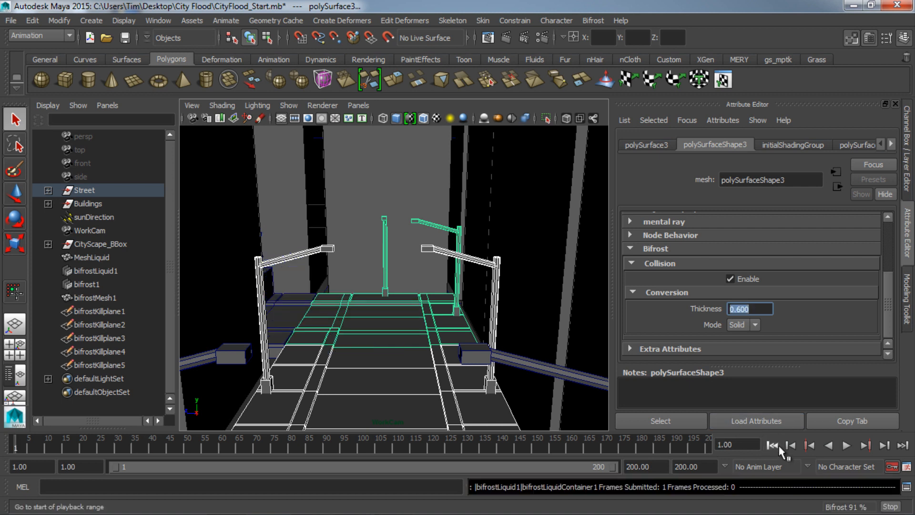
left_click(846, 446)
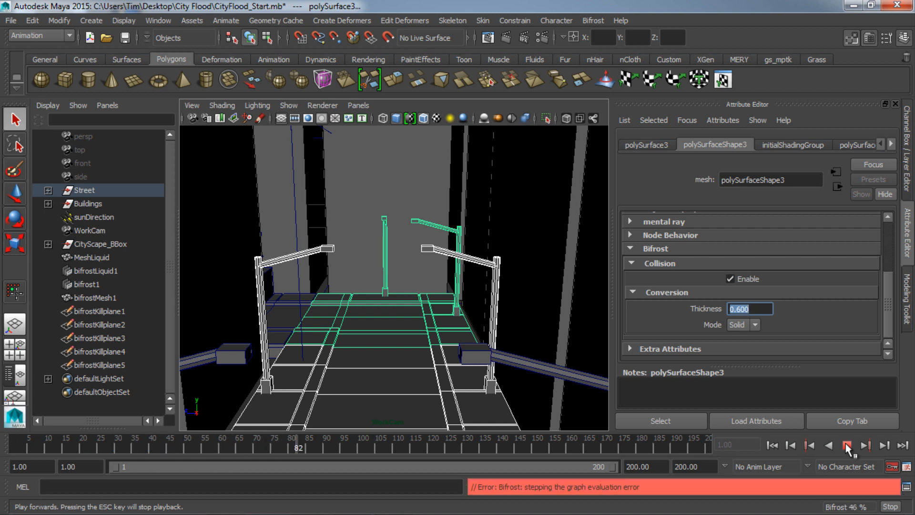
left_click(847, 445)
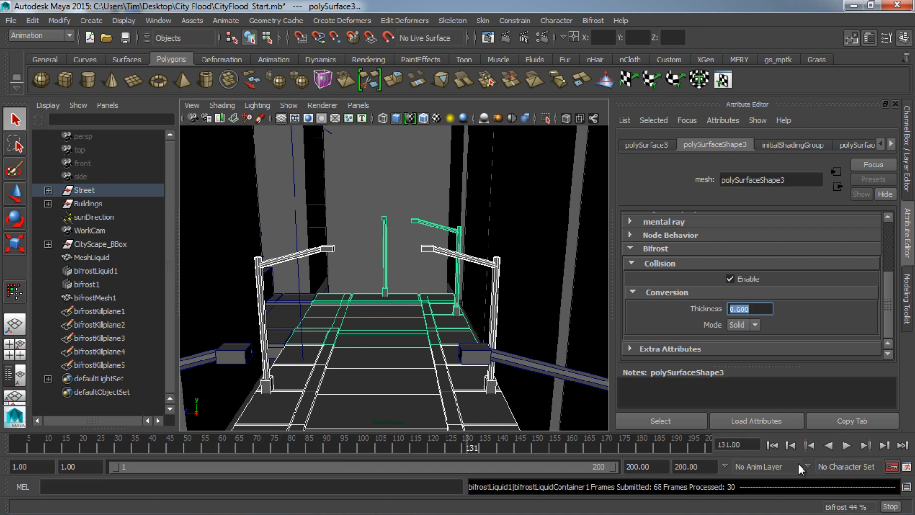
Select bifrost1 to check its cached frames, and examine the recalculated flood up close at frames 67 and 64
left_click(108, 446)
left_click(99, 285)
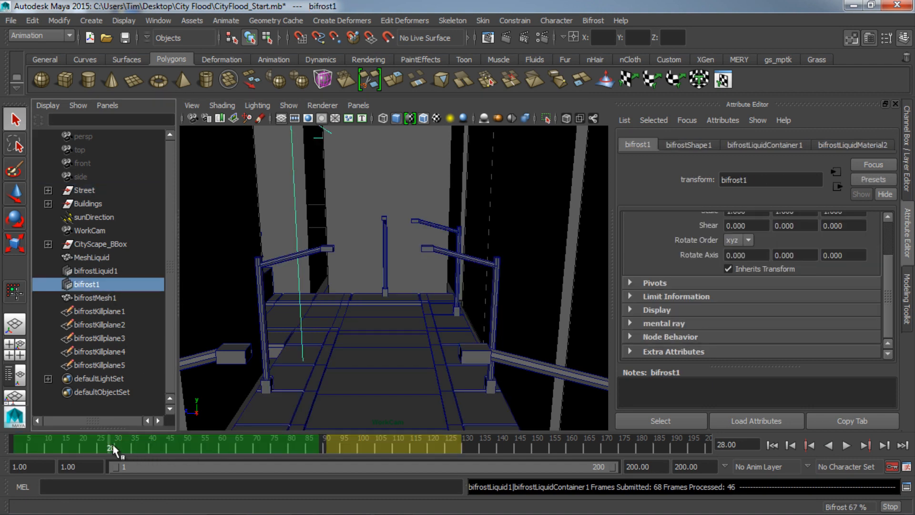
left_click_drag(112, 445, 281, 449)
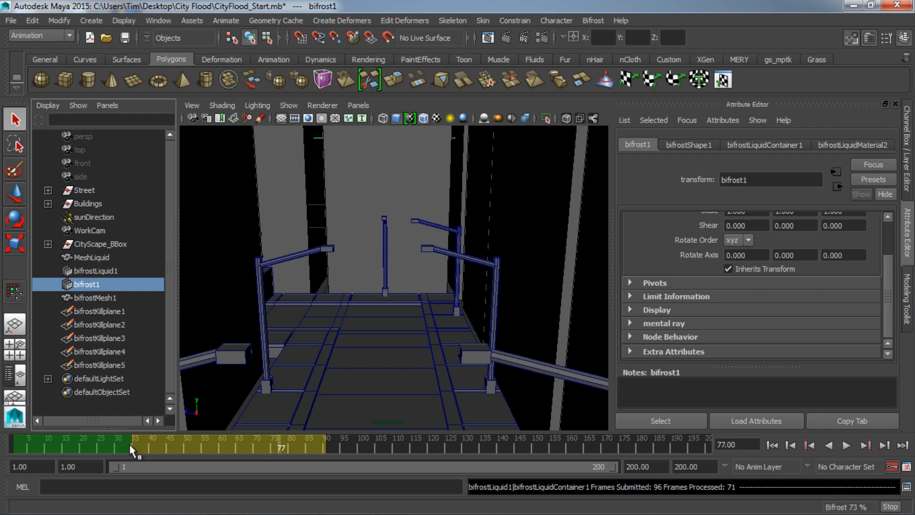
scroll(353, 298, "up", 3)
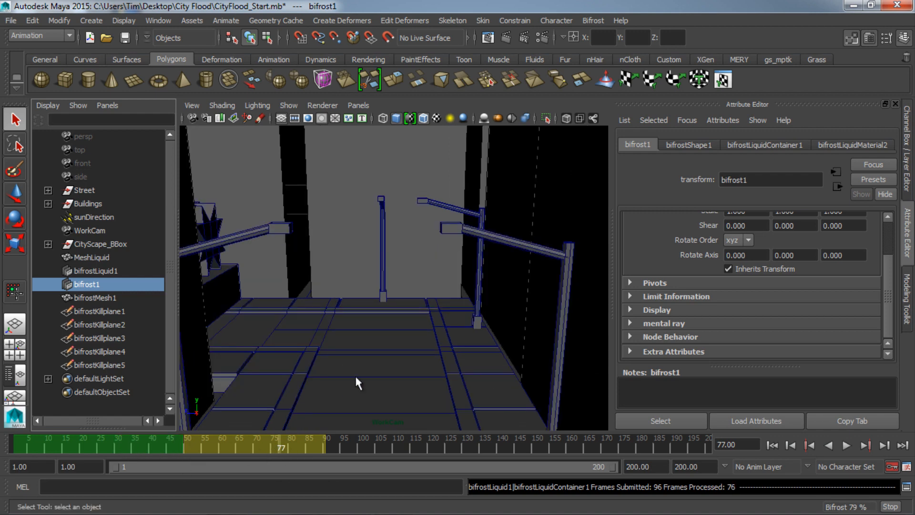
scroll(357, 377, "up", 3)
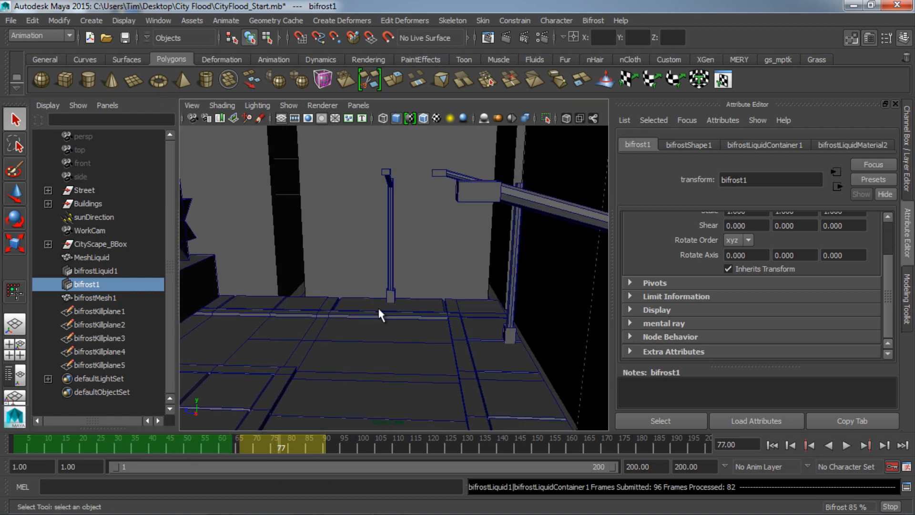
left_click(246, 444)
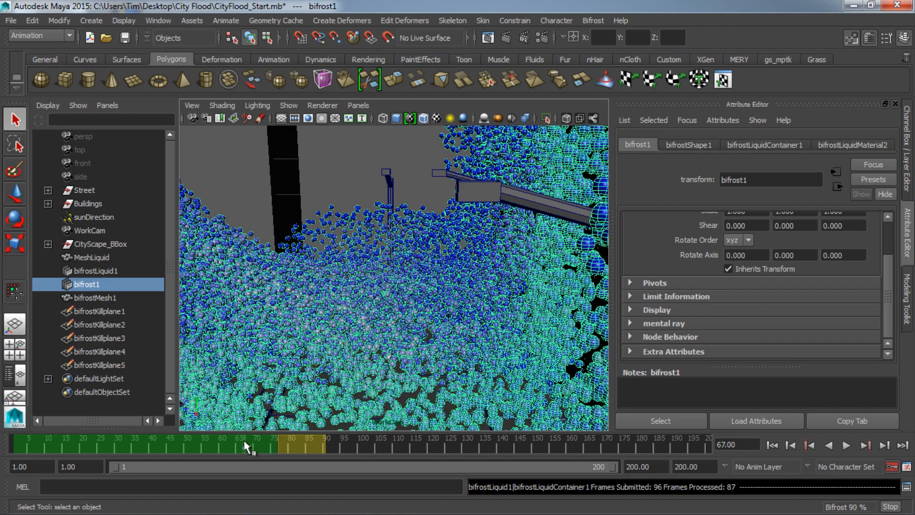
mouse_move(246, 446)
left_mouse_down()
mouse_move(204, 447)
mouse_move(236, 451)
left_mouse_up()
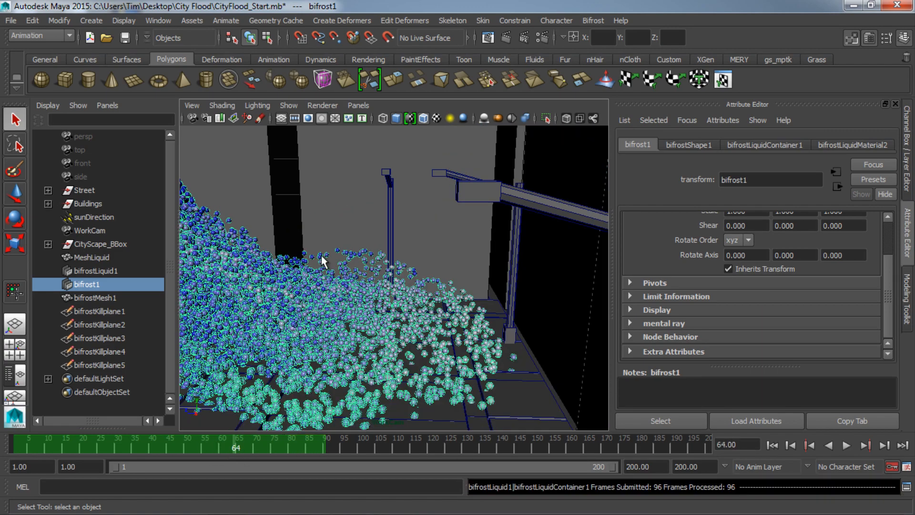
Inspect the flood from above and along the street at frame 64, and up close at frame 79
key("f")
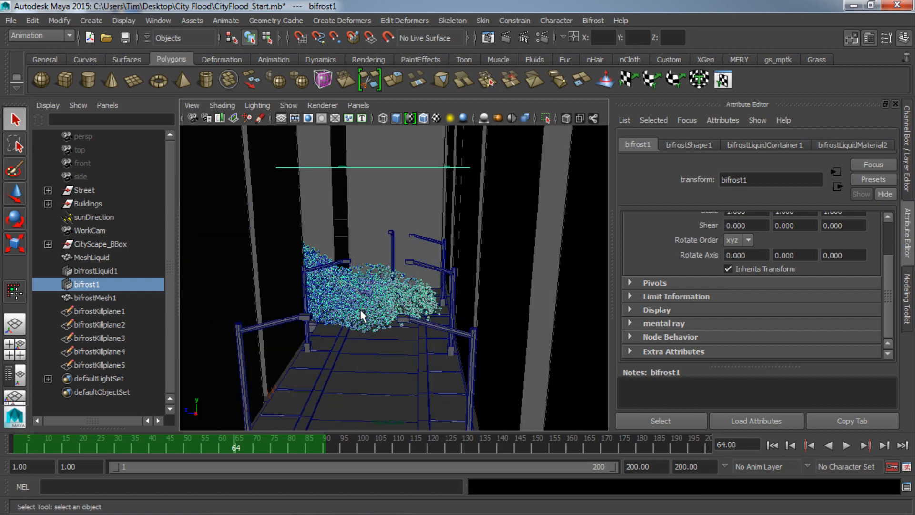
left_click_drag(361, 316, 362, 390, "alt")
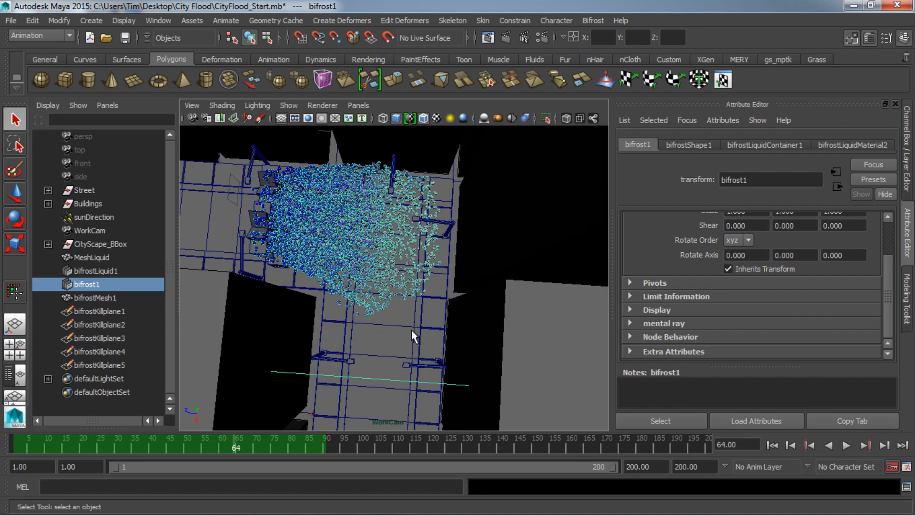
left_click_drag(413, 336, 352, 322, "alt")
left_click_drag(241, 446, 285, 446)
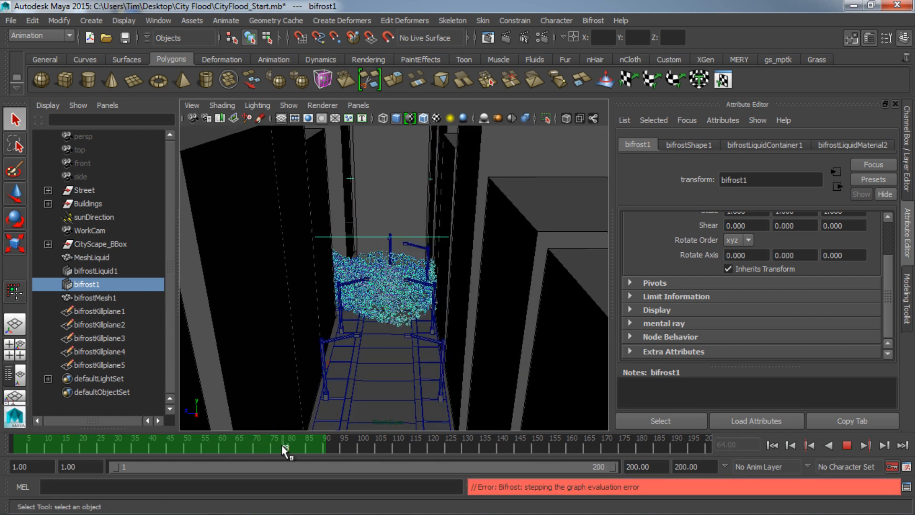
left_click_drag(450, 370, 398, 278, "alt")
right_click_drag(398, 278, 446, 289, "alt")
left_click_drag(446, 286, 454, 299, "alt")
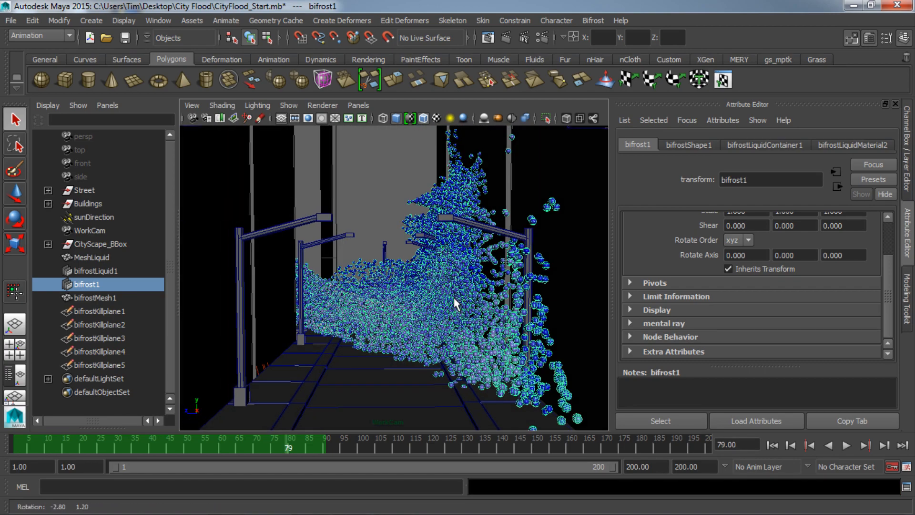
middle_click_drag(454, 299, 430, 322, "alt")
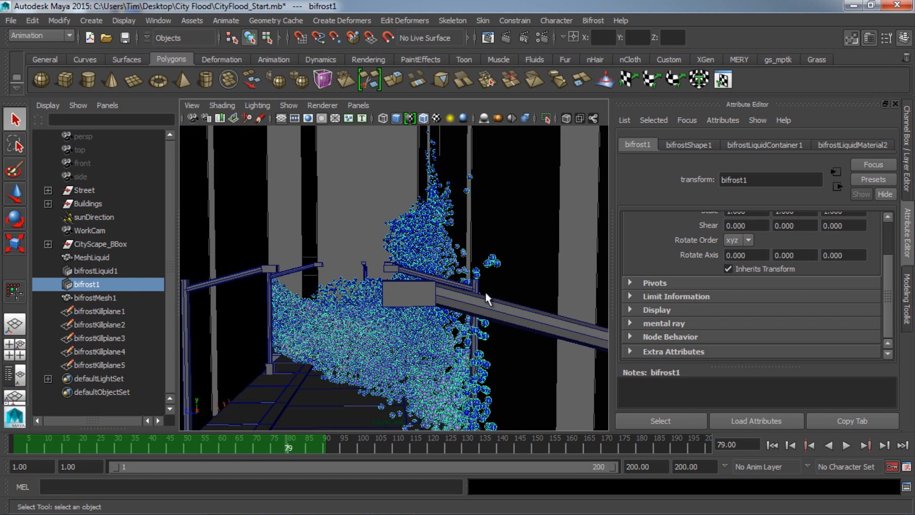
Select MeshLiquid and review the Bifrost acceleration and geometry influence settings of MeshLiquidShape
left_click(119, 257)
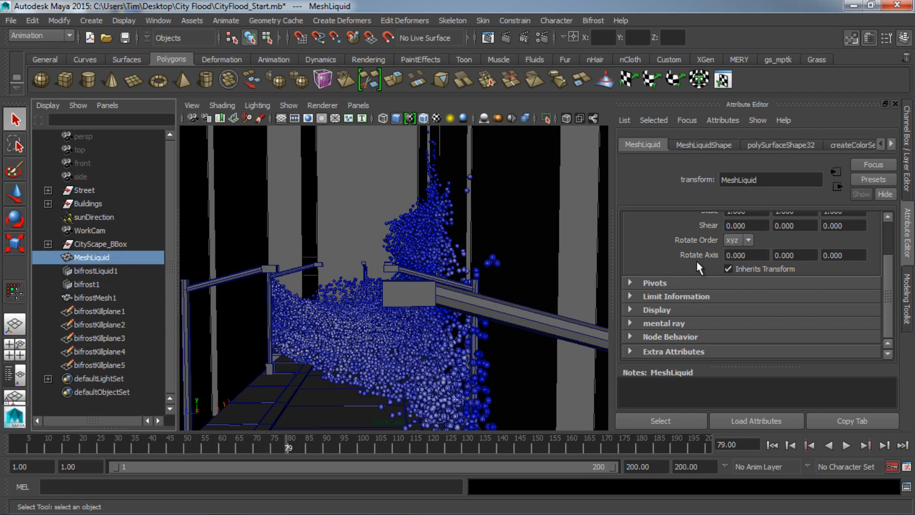
scroll(680, 293, "up", 2)
scroll(697, 301, "down", 3)
left_click(703, 146)
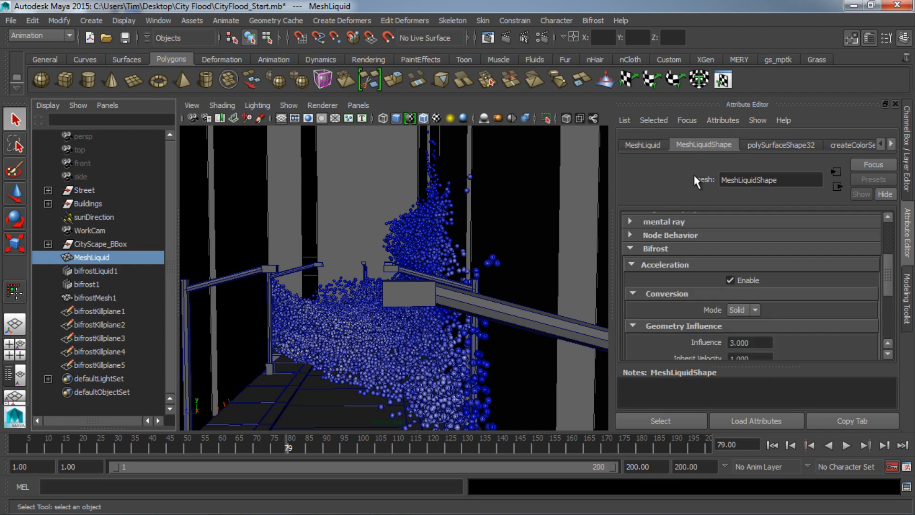
scroll(683, 284, "down", 3)
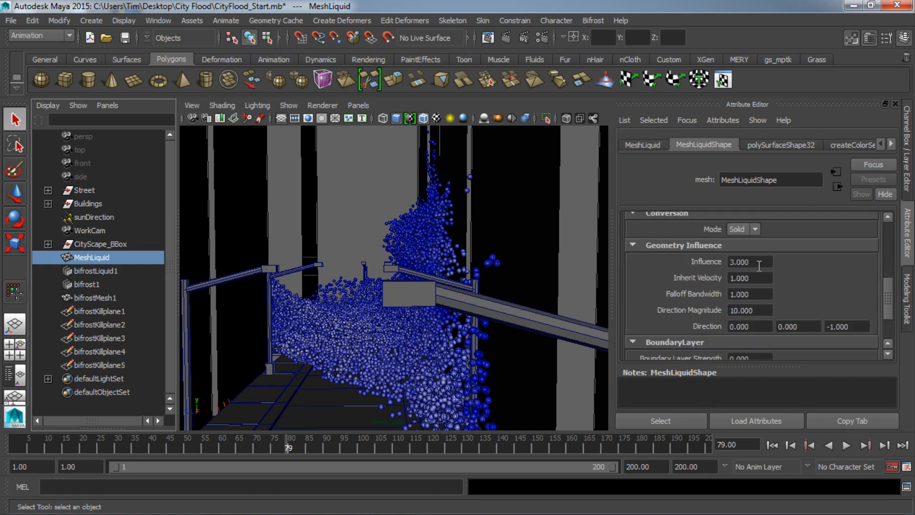
Examine the splash against the buildings at frame 79 up close, from above and from street level
left_click_drag(397, 318, 381, 343, "alt")
right_click_drag(381, 343, 456, 359, "alt")
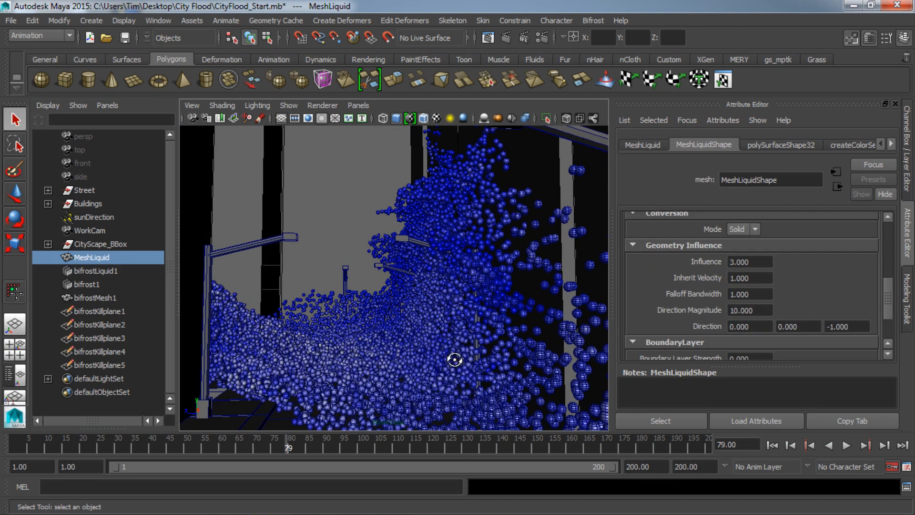
left_click_drag(456, 359, 470, 366, "alt")
right_click_drag(470, 366, 379, 376, "alt")
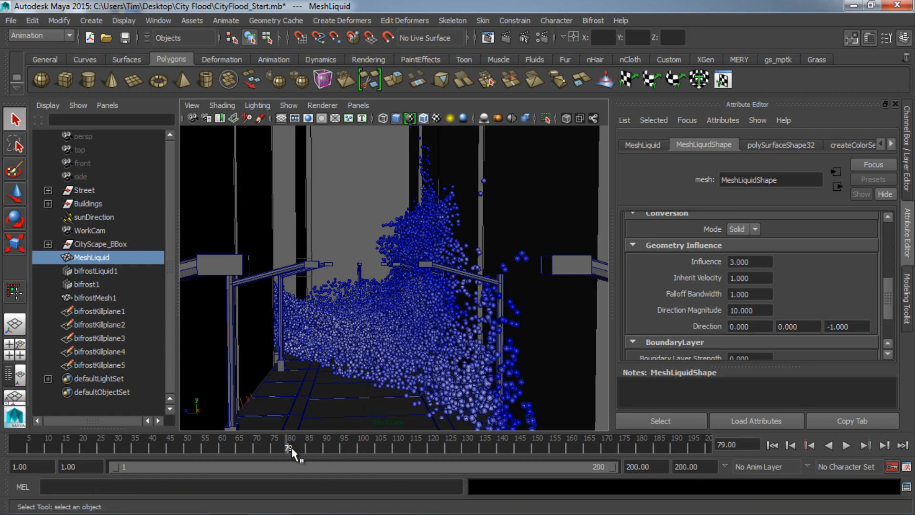
left_click_drag(389, 352, 415, 408, "alt")
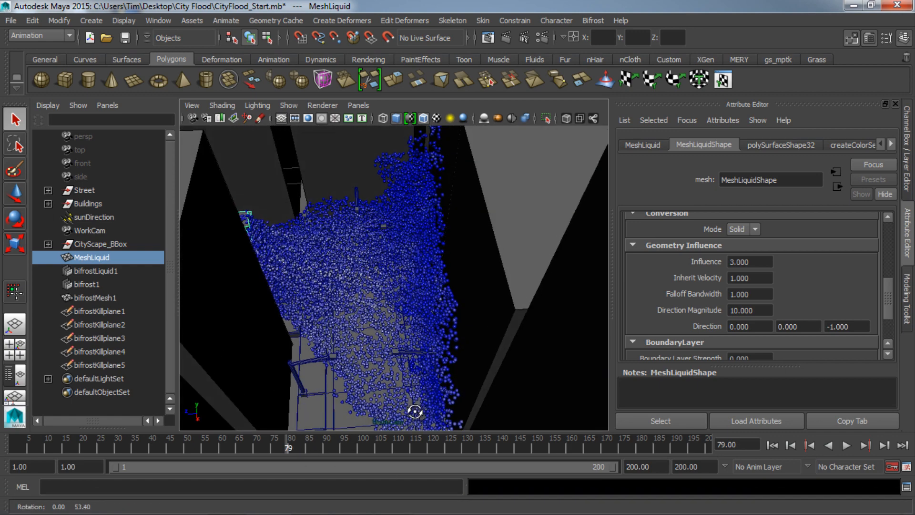
middle_click_drag(415, 409, 452, 315, "alt")
left_click_drag(452, 315, 470, 333, "alt")
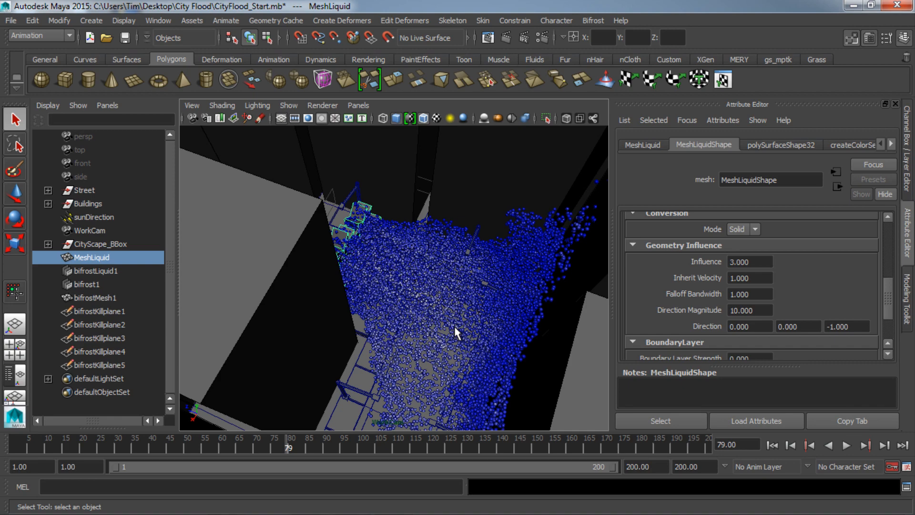
left_click_drag(425, 327, 429, 249, "alt")
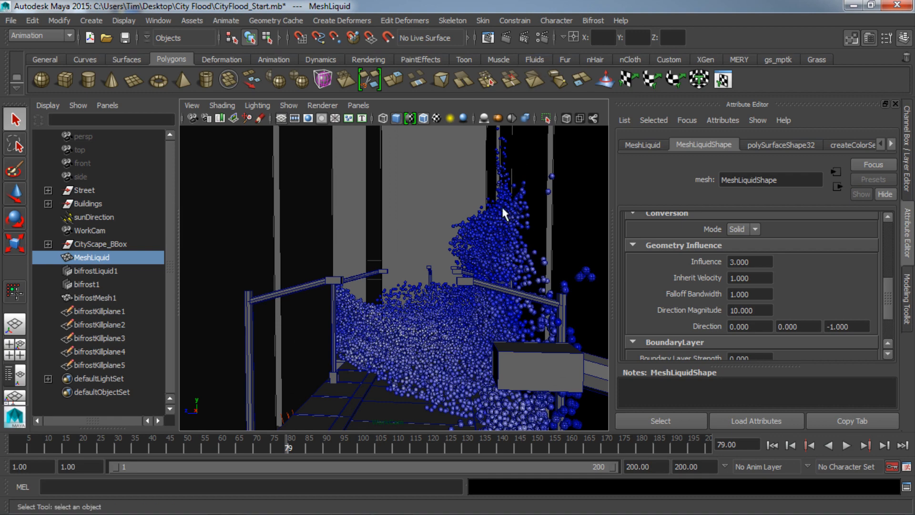
left_click_drag(505, 190, 490, 246, "alt")
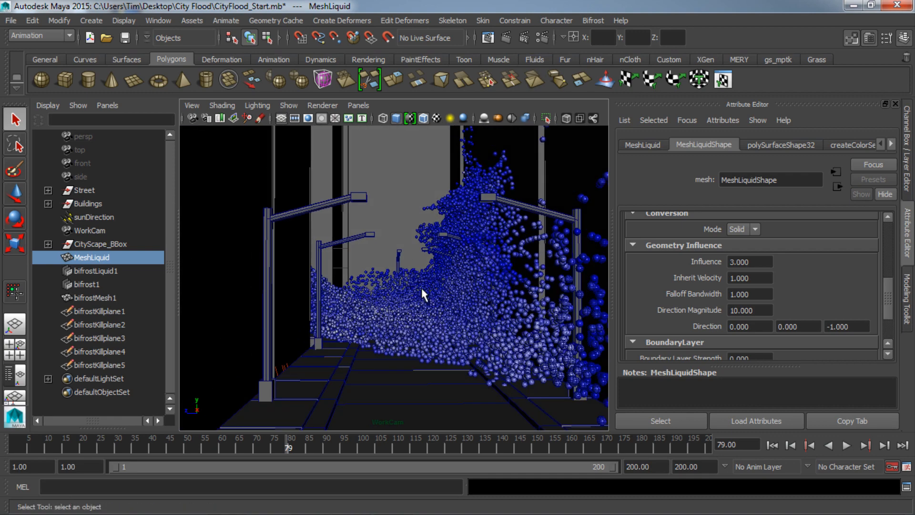
left_click_drag(409, 316, 404, 324, "alt")
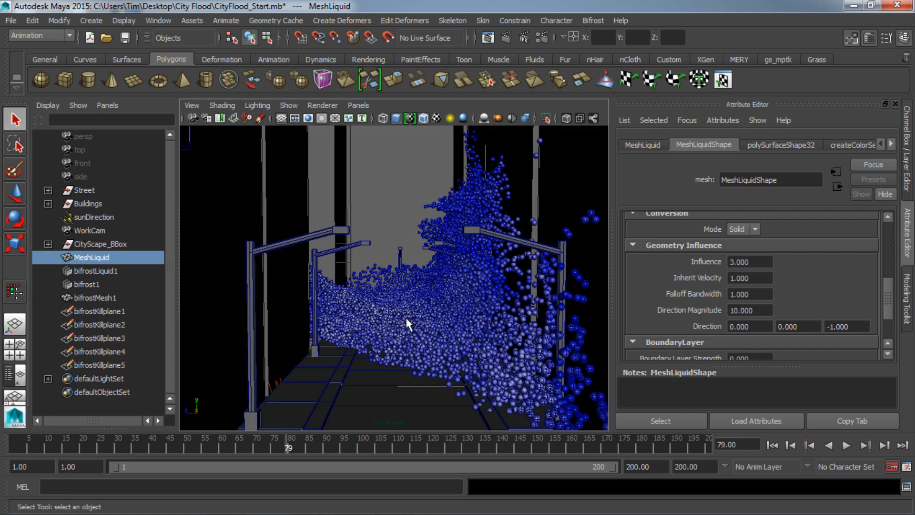
Select bifrost1, return to frame 1, and look through the bifrostShape1 and bifrostLiquidContainer1 settings
left_click(105, 282)
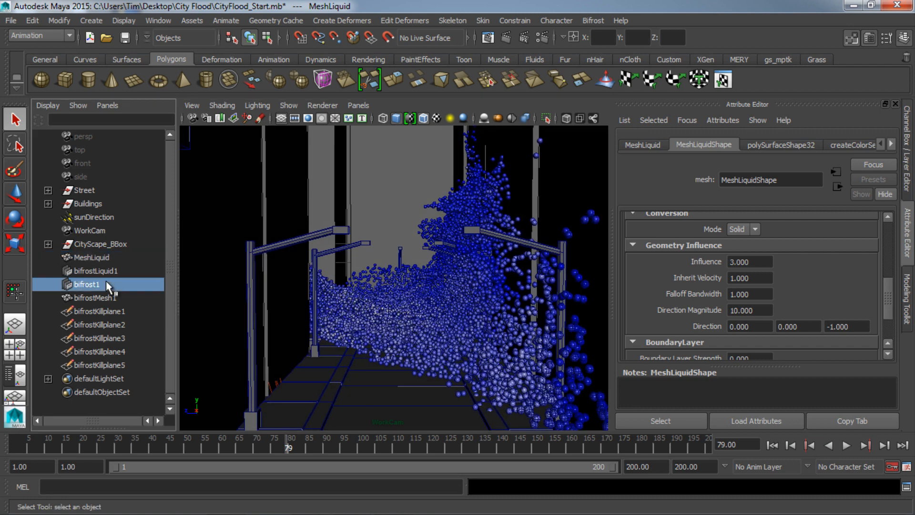
left_click(773, 446)
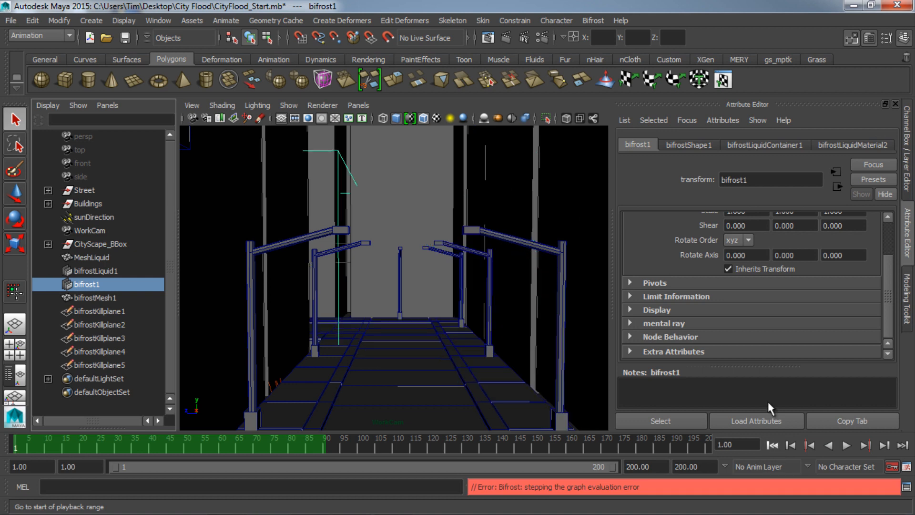
left_click(716, 144)
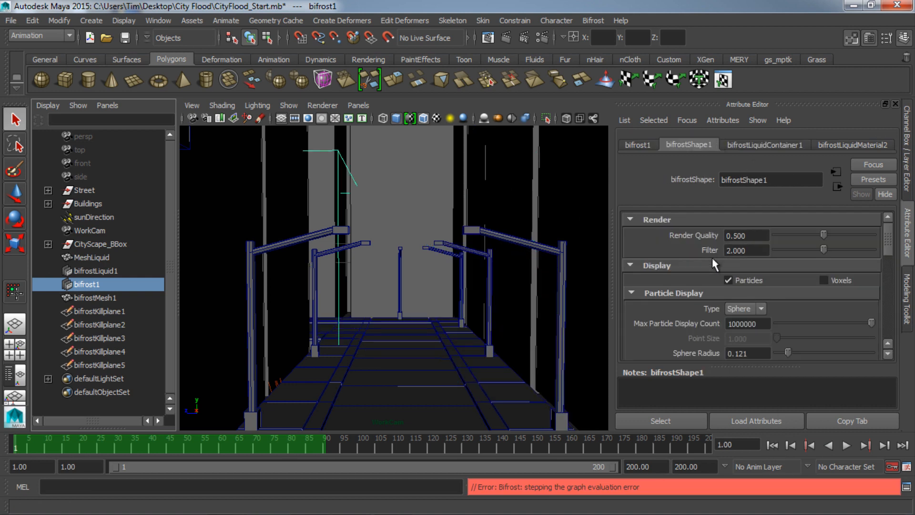
scroll(712, 257, "down", 3)
left_click(763, 144)
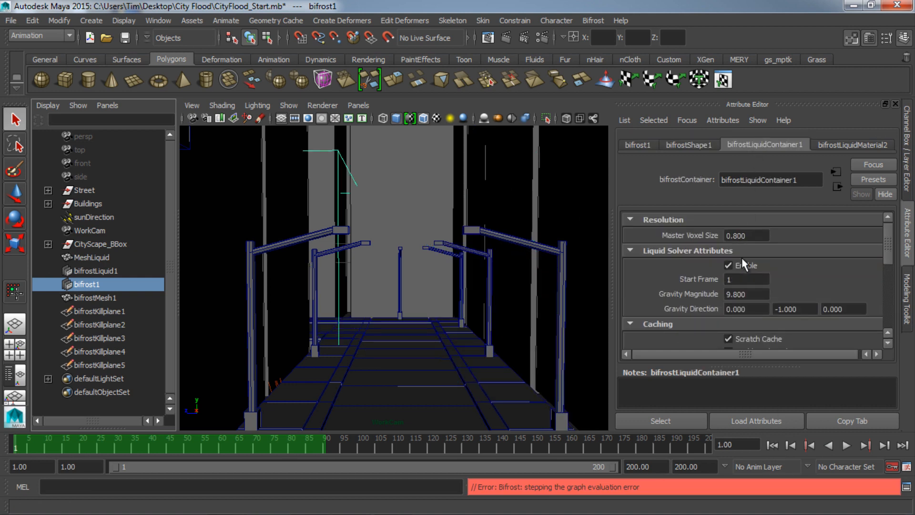
scroll(774, 277, "down", 10)
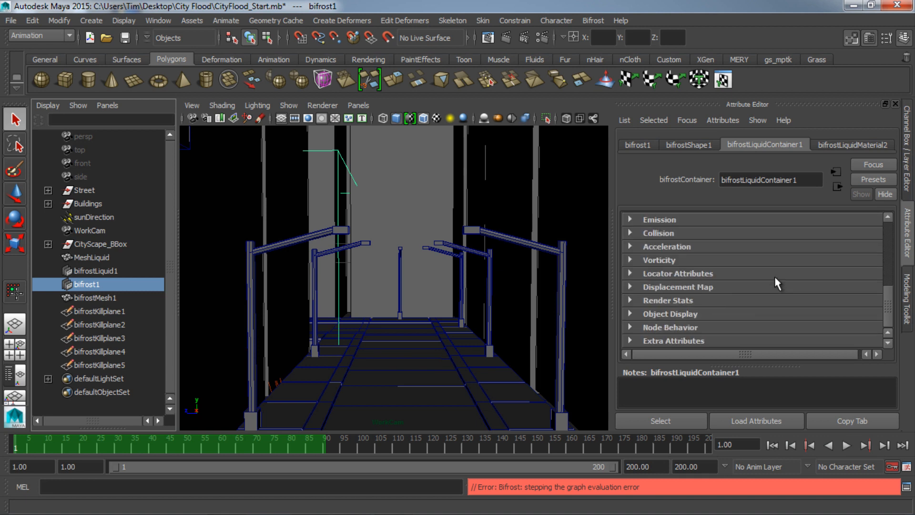
scroll(774, 277, "up", 10)
Review the particle display and Bifrost Meshing settings of bifrostShape1
left_click(692, 144)
scroll(740, 311, "down", 5)
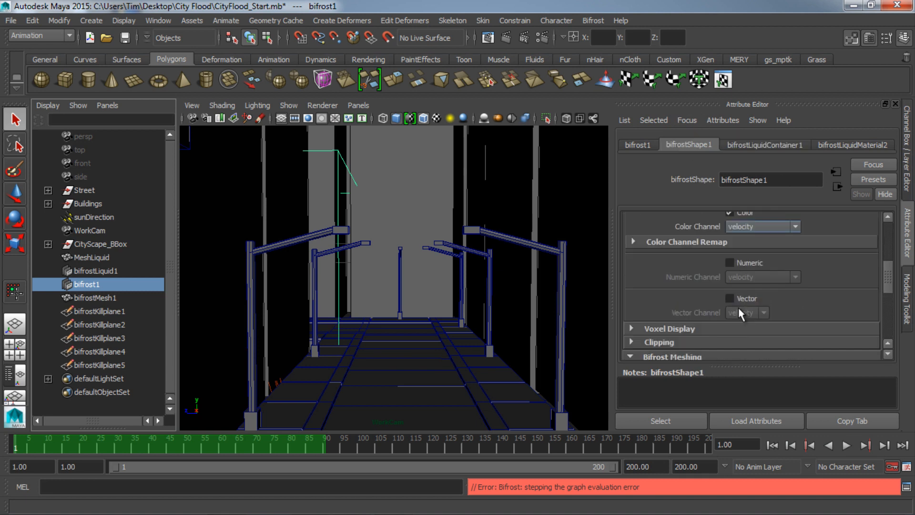
scroll(739, 313, "down", 2)
scroll(740, 305, "down", 1)
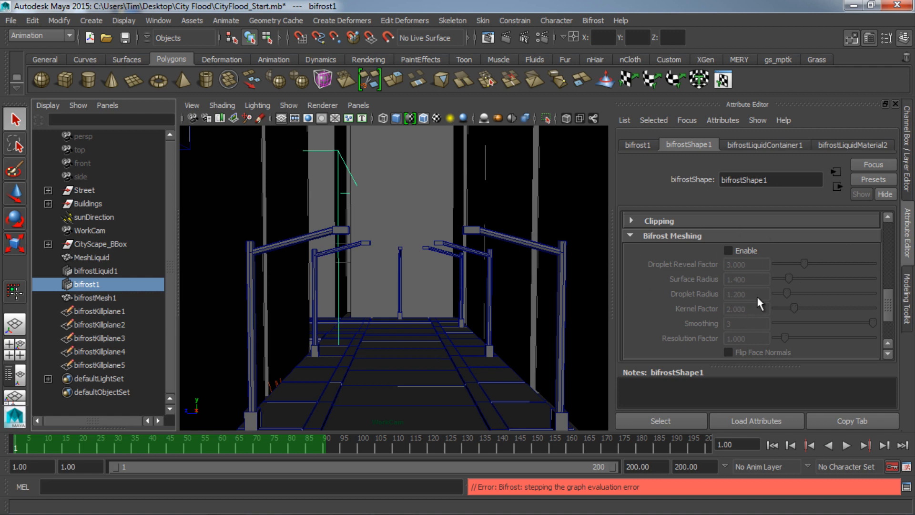
scroll(740, 294, "down", 7)
scroll(740, 286, "up", 4)
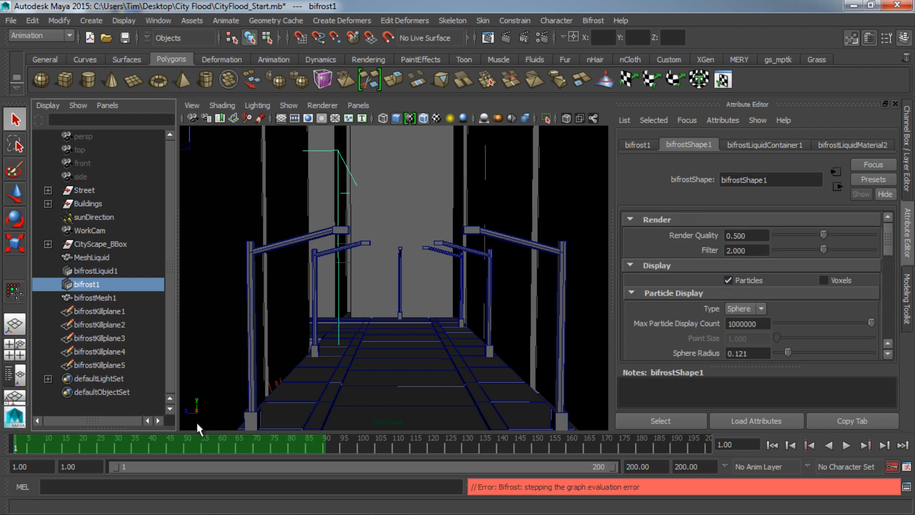
Go to frame 82, turn off particle display on bifrostShape1, and enable Bifrost Meshing
left_click_drag(210, 445, 297, 453)
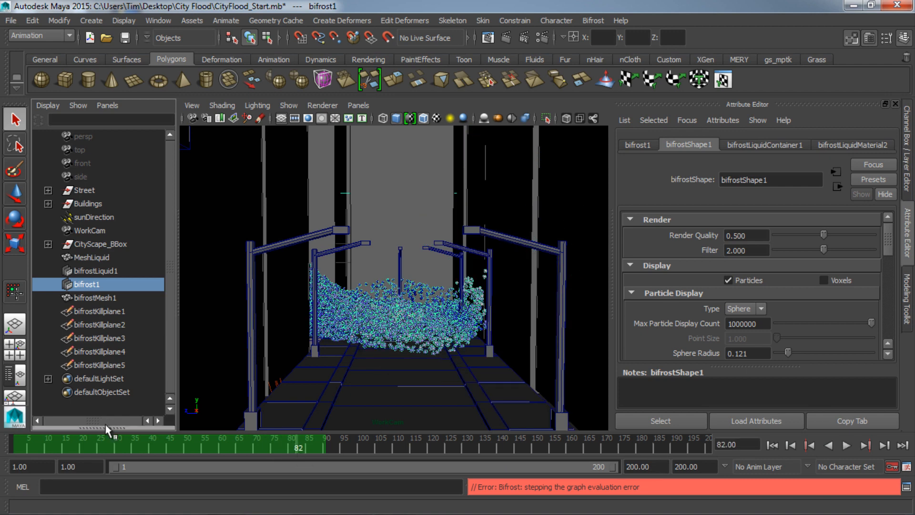
left_click(216, 410)
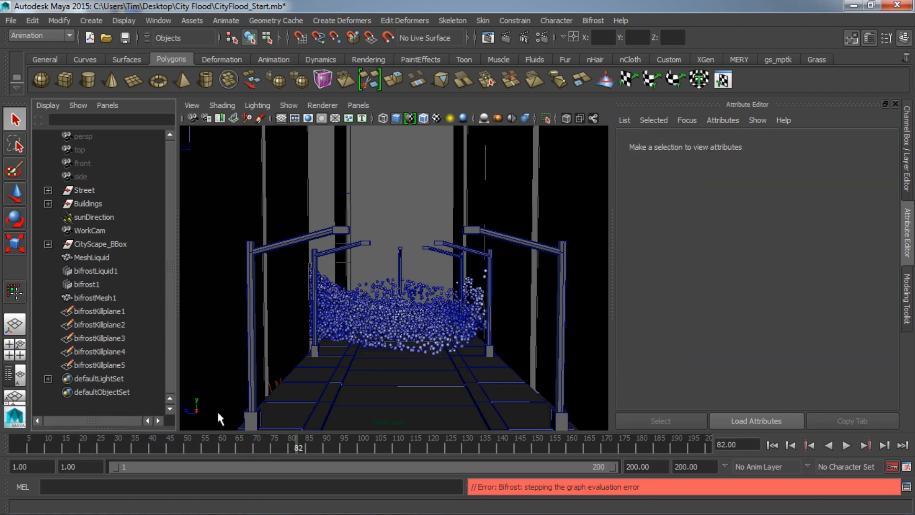
left_click(98, 283)
left_click(750, 282)
scroll(750, 280, "down", 3)
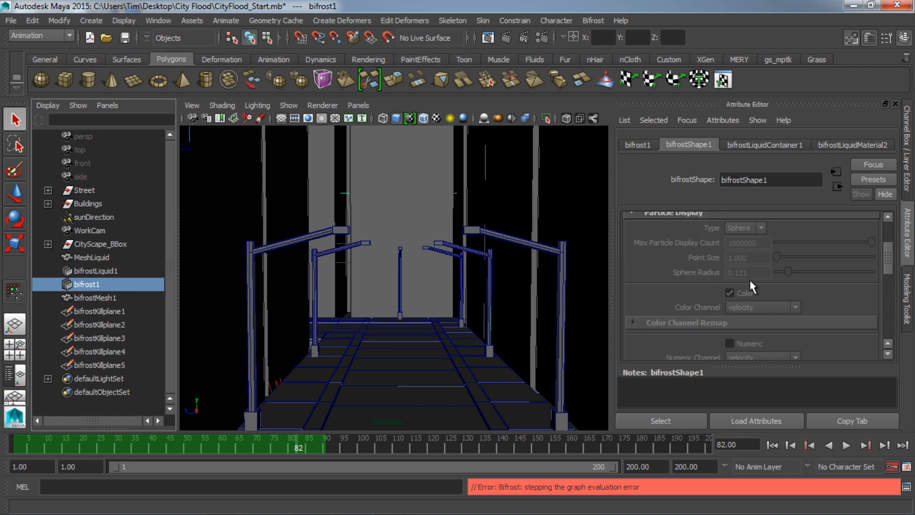
scroll(750, 279, "down", 5)
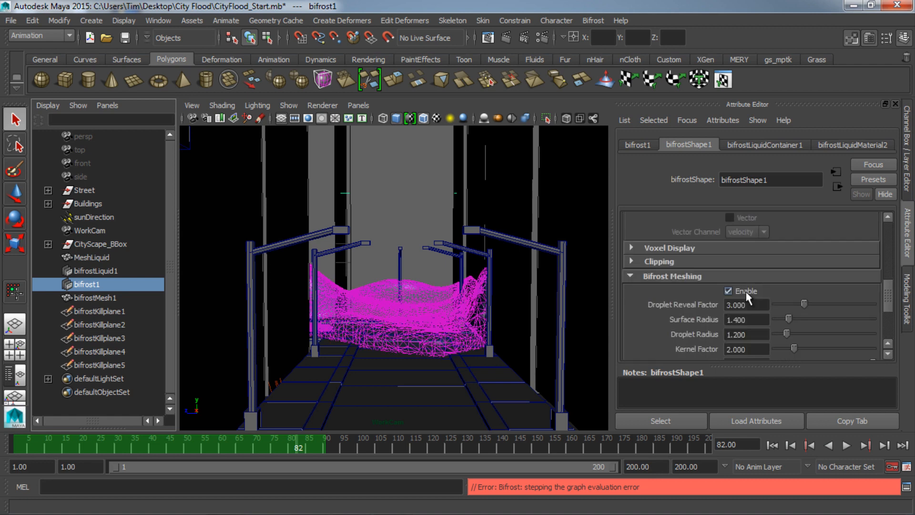
Advance the meshed flood from frame 82 to frame 90 and inspect its shape in the street
left_click_drag(453, 328, 450, 300, "alt")
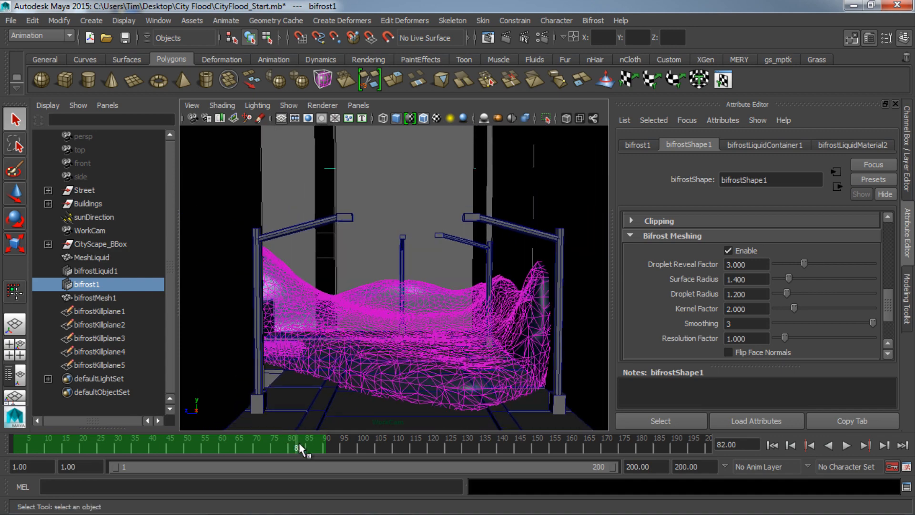
left_click_drag(299, 443, 325, 442)
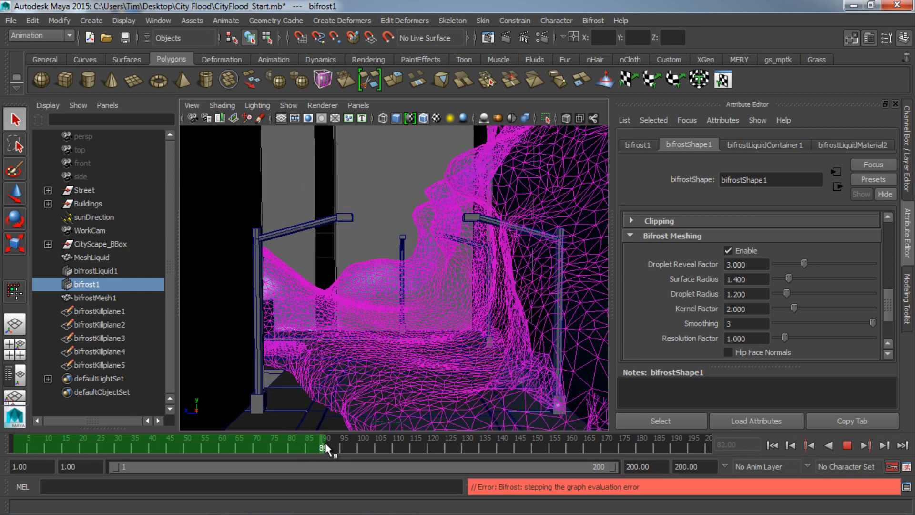
right_click_drag(469, 348, 447, 270, "alt")
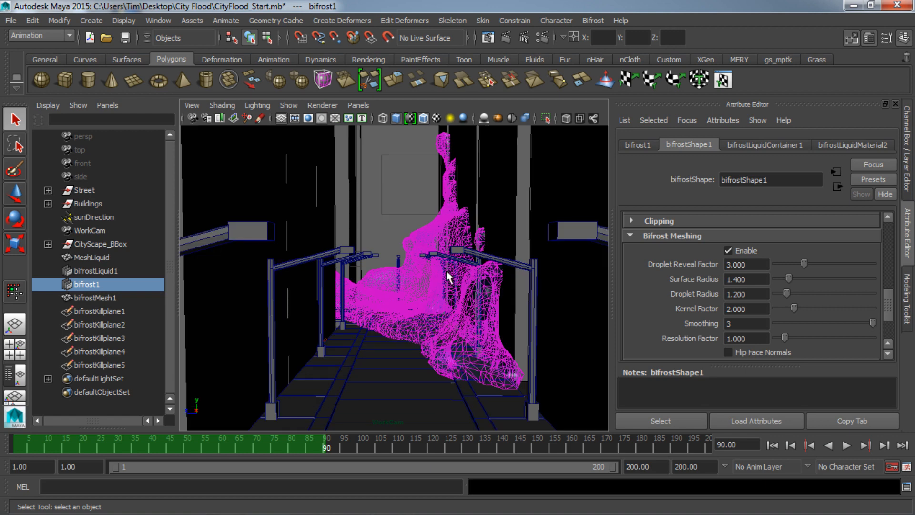
Select defaultObjectSet in place of bifrost1 and examine the liquid mesh at frame 90 from several angles
left_click(102, 392)
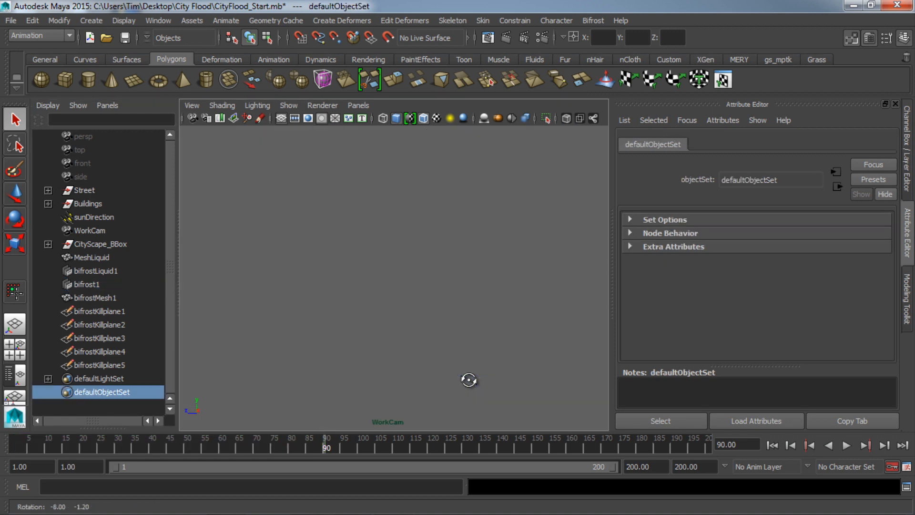
left_click_drag(468, 377, 502, 358, "alt")
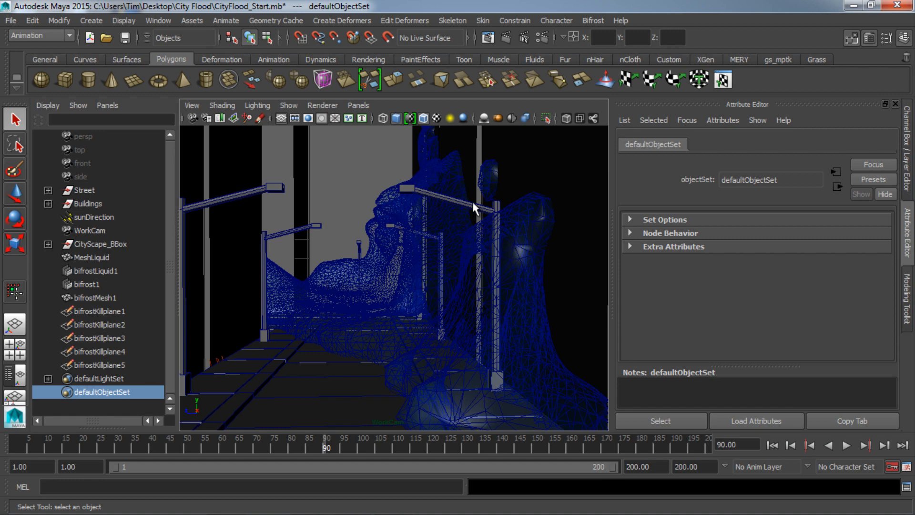
scroll(450, 206, "down", 4)
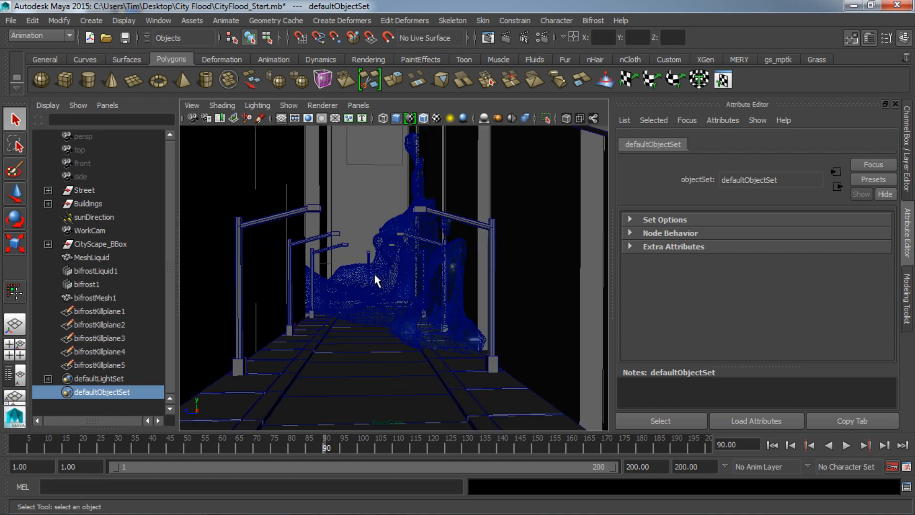
scroll(374, 273, "up", 3)
left_click_drag(415, 358, 434, 363, "alt")
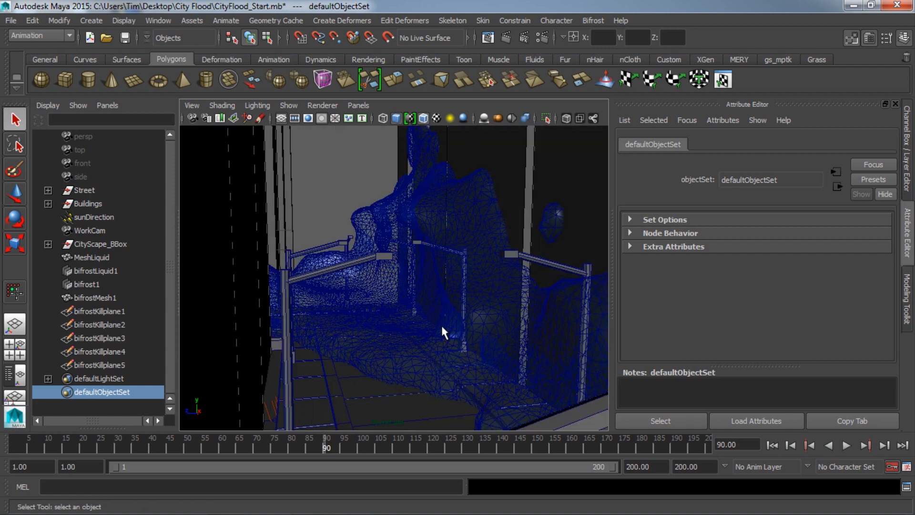
left_click_drag(440, 323, 492, 357, "alt")
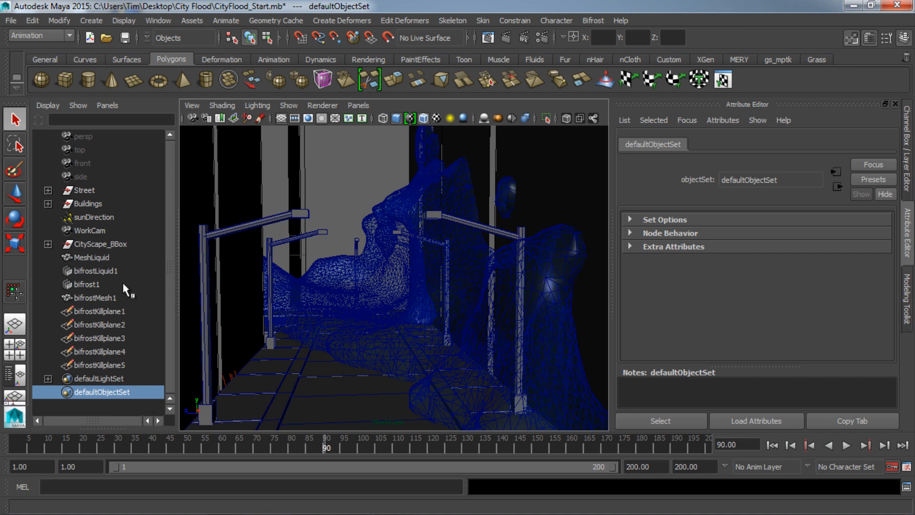
Select bifrost1 and raise the Bifrost Meshing Surface Radius of bifrostShape1 to 1.586
left_click(102, 283)
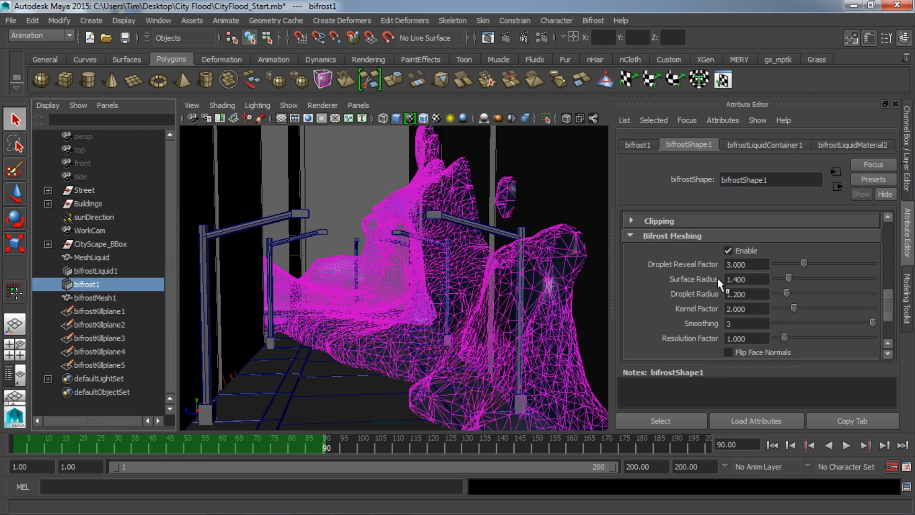
left_click(745, 141)
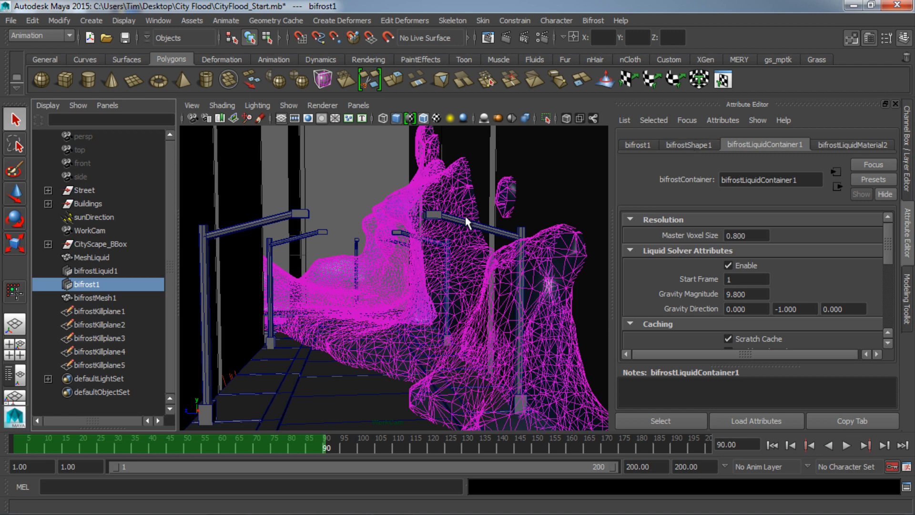
left_click(708, 145)
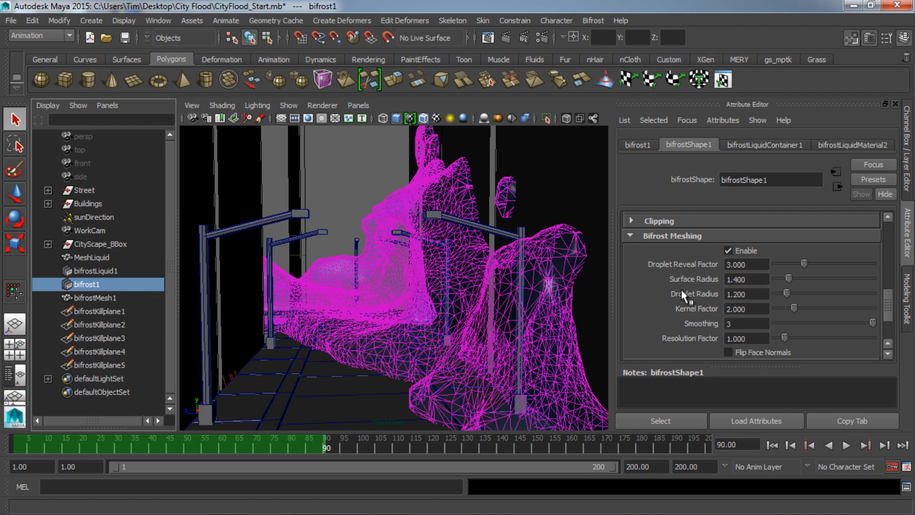
scroll(699, 267, "down", 2)
scroll(700, 267, "up", 2)
mouse_move(787, 280)
left_mouse_down()
mouse_move(798, 279)
mouse_move(790, 279)
left_mouse_up()
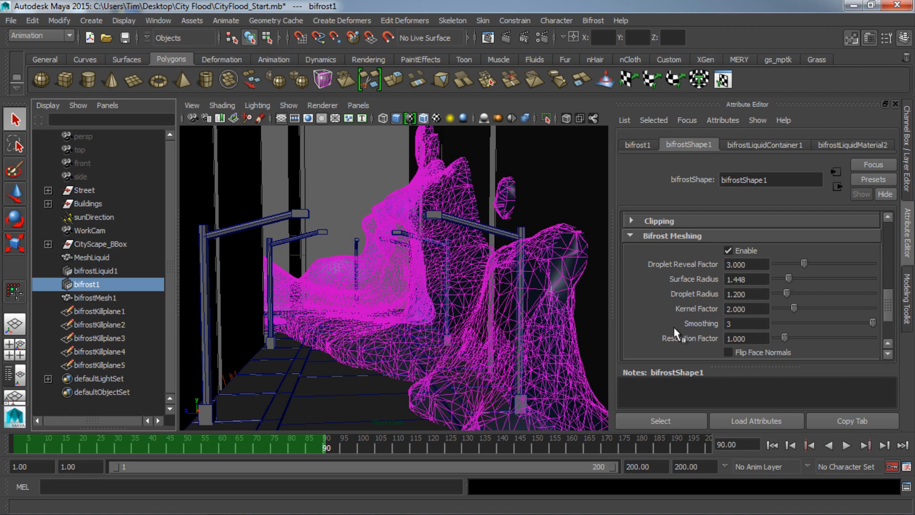
left_click_drag(789, 278, 791, 274)
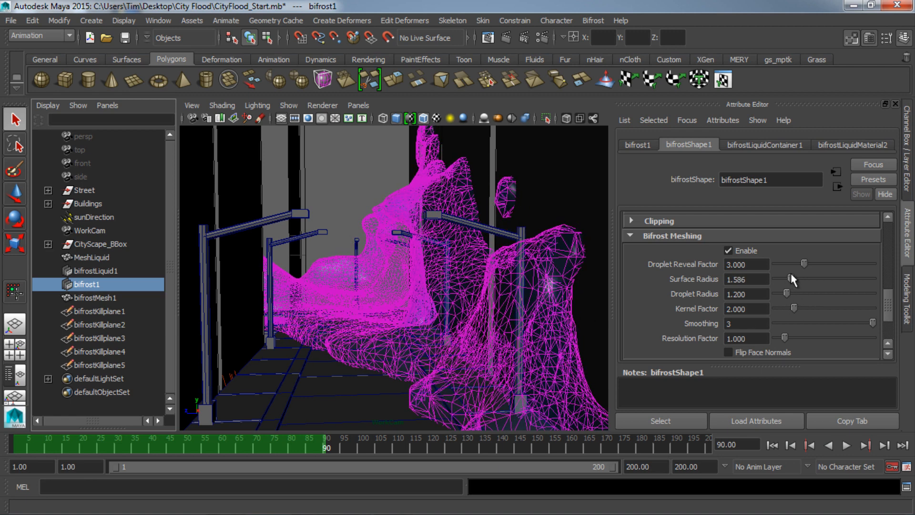
Set the Droplet Radius to 0.759 and the Kernel Factor to 3.310 for the liquid mesh
left_click_drag(785, 294, 782, 293)
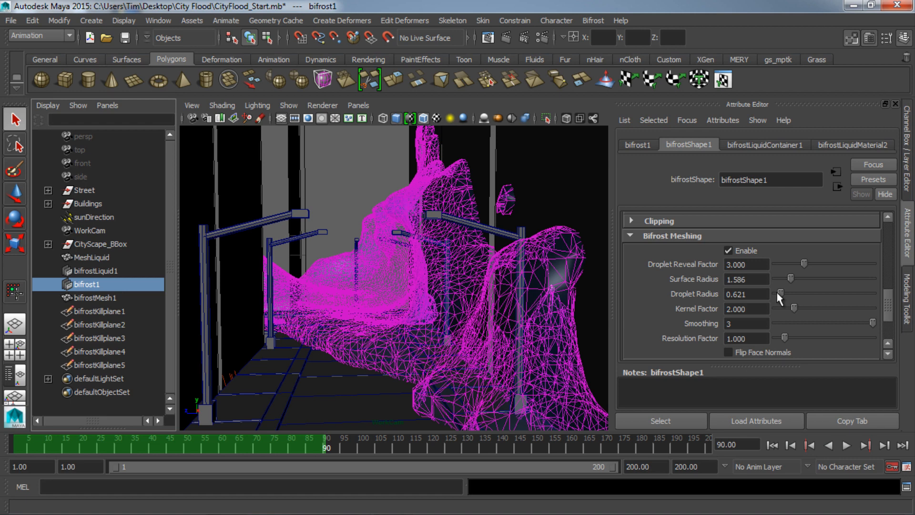
left_click_drag(781, 293, 781, 293)
left_click_drag(780, 294, 783, 294)
left_click(801, 308)
left_click_drag(801, 308, 808, 308)
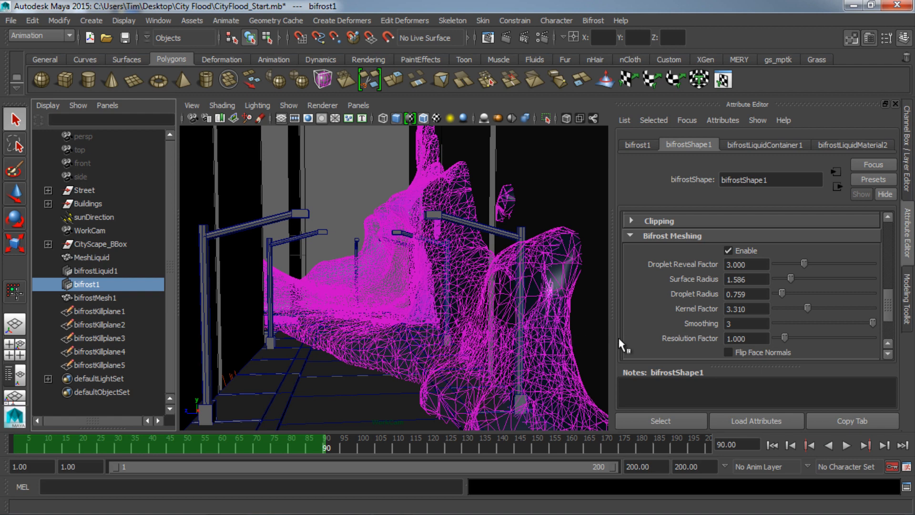
Review the meshing settings, the bifrostLiquidContainer1 solver attributes, and the Geometry Influence settings of MeshLiquid
scroll(727, 329, "down", 1)
scroll(727, 329, "up", 1)
left_click(763, 145)
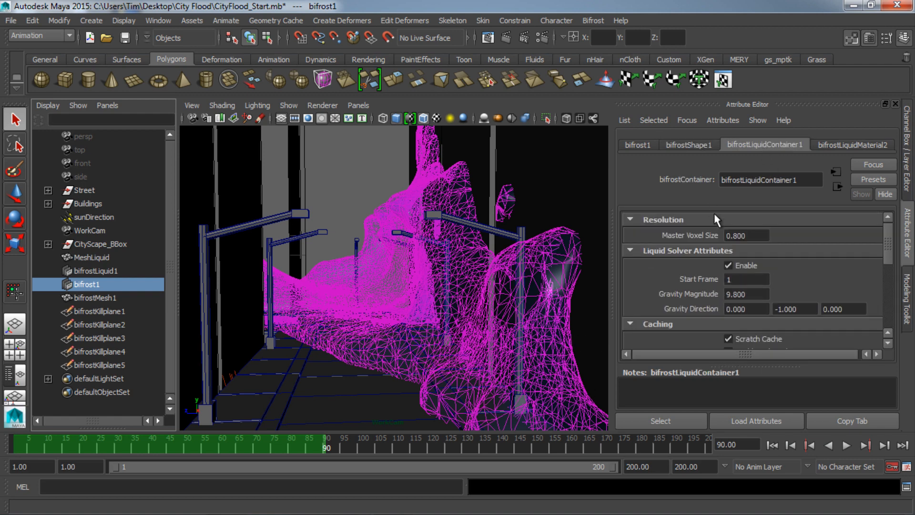
left_click(693, 143)
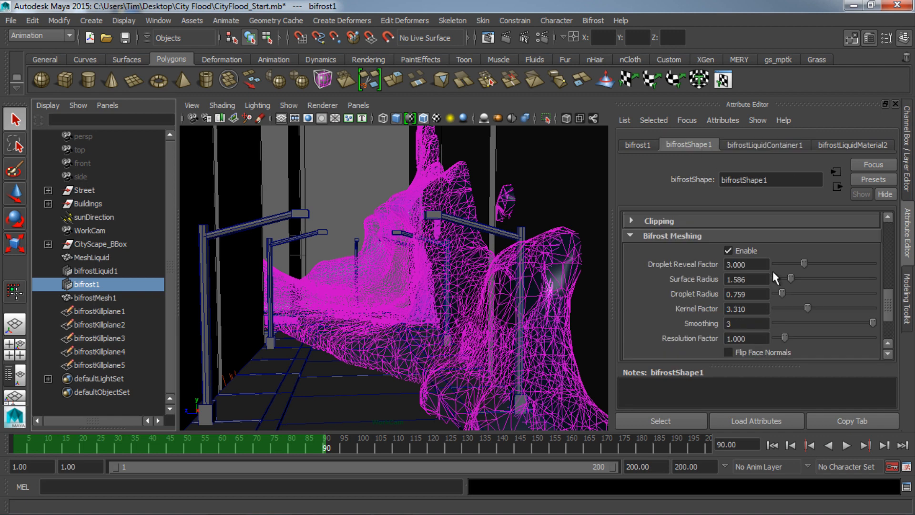
scroll(774, 274, "down", 2)
scroll(775, 274, "up", 1)
left_click(739, 149)
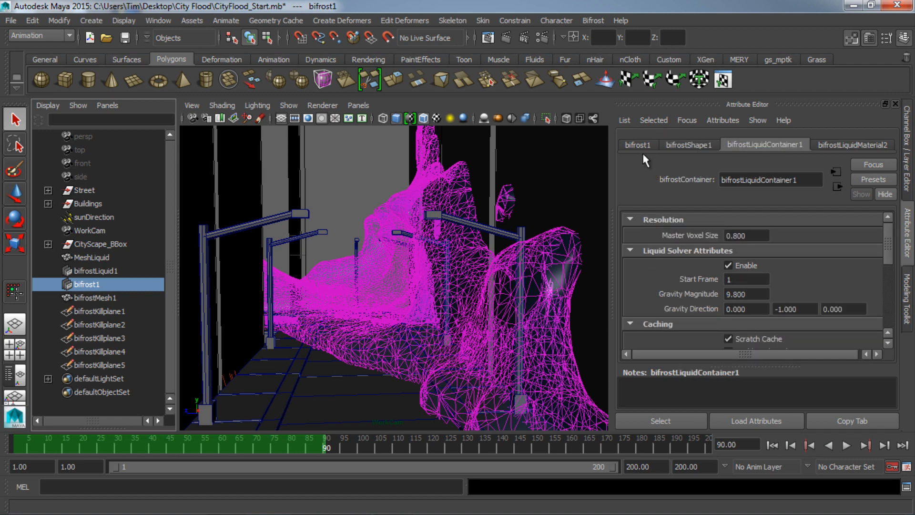
left_click(138, 258)
left_click_drag(763, 261, 683, 262)
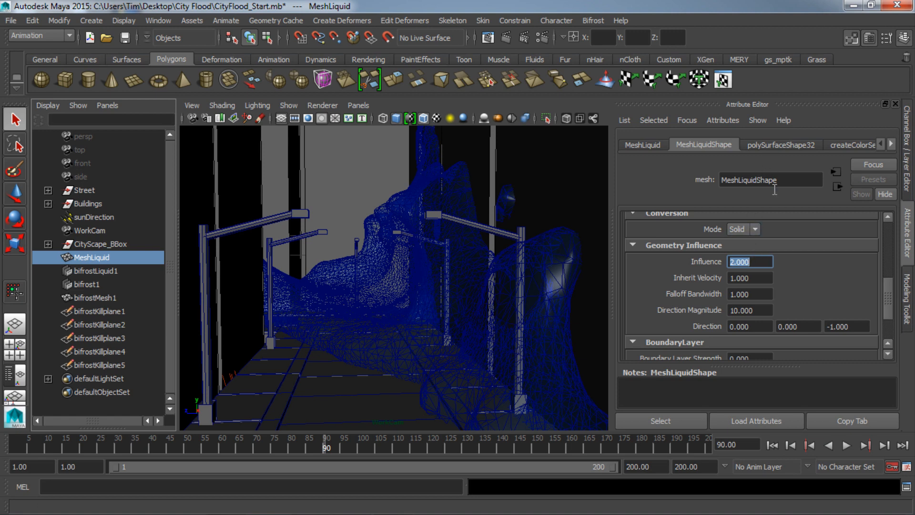
Set the Gravity Magnitude of bifrostLiquidContainer1 to 12 and return to frame 1
left_click(116, 284)
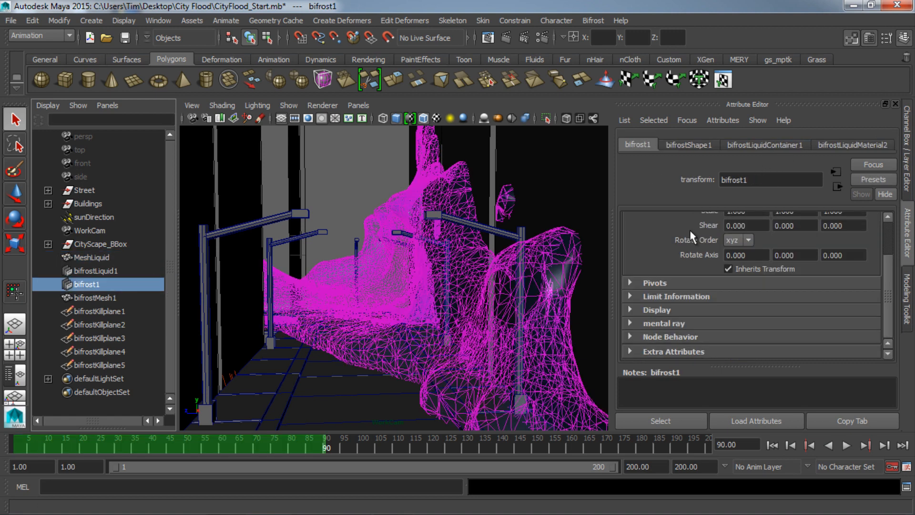
left_click(704, 141)
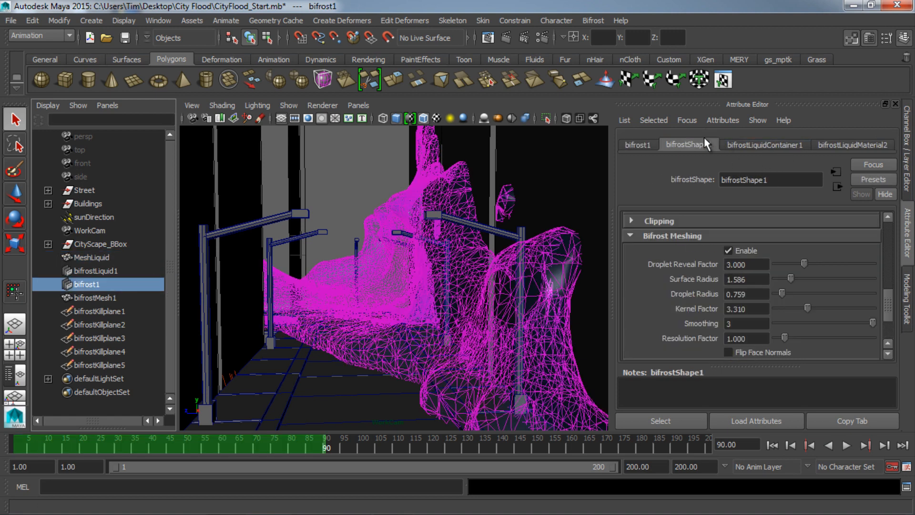
left_click(749, 148)
left_click(746, 293)
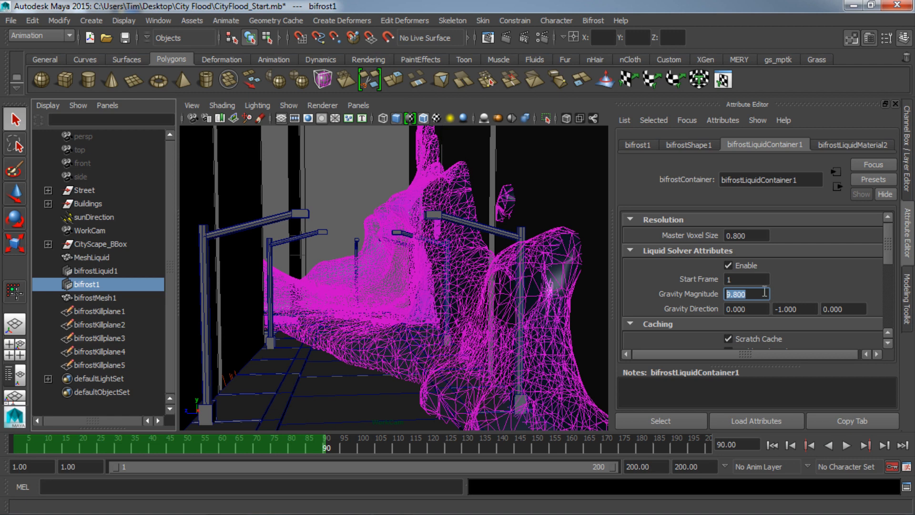
type("12")
key("Return")
left_click(780, 448)
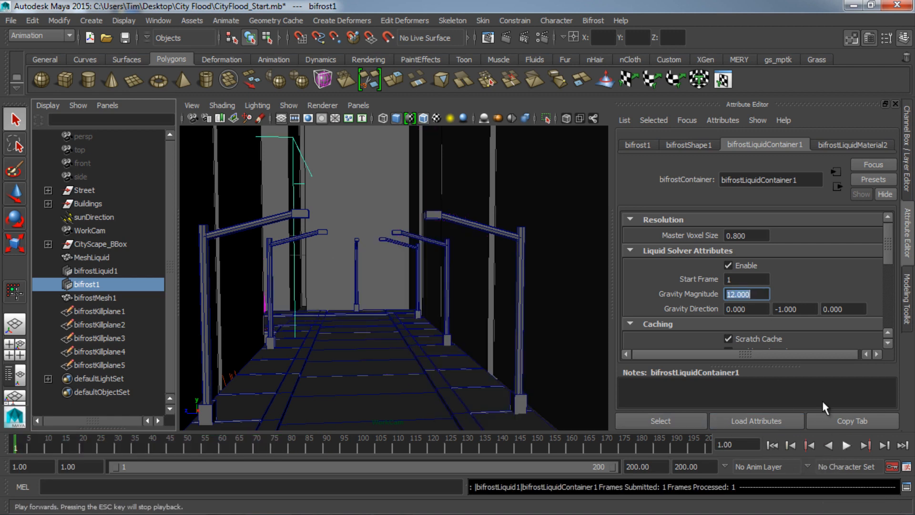
Disable Bifrost Meshing on bifrostShape1 and turn its particle display back on
left_click(689, 144)
left_click(728, 251)
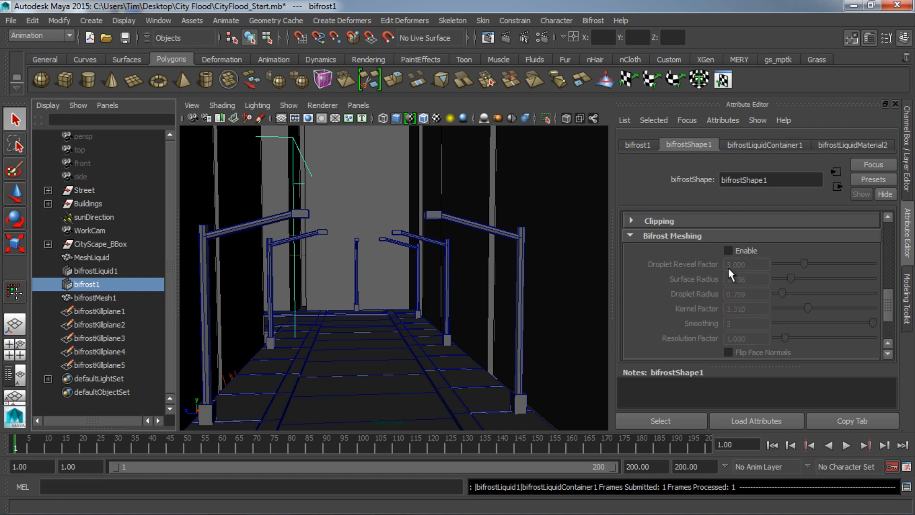
scroll(730, 276, "up", 8)
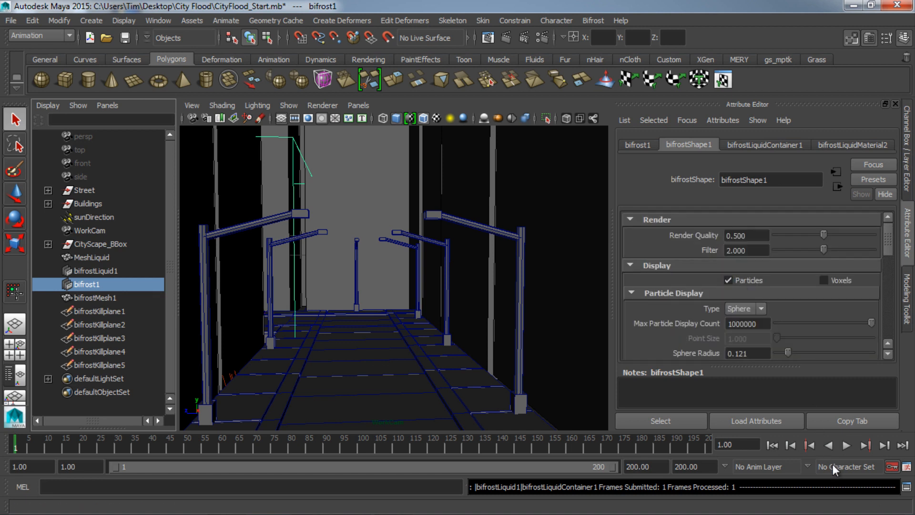
Play the flood simulation from frame 1, stop it, scrub the particles through to frame 155, and clear the selection
left_click(848, 447)
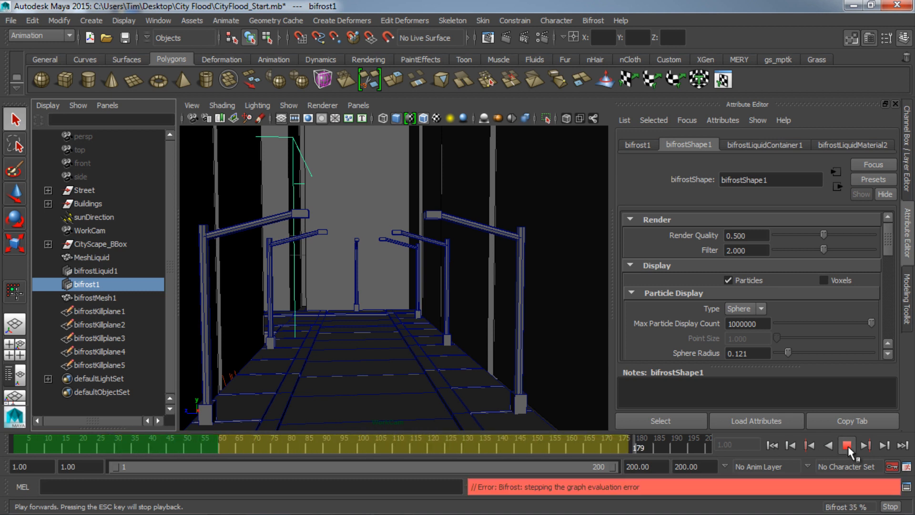
left_click(849, 446)
left_click(205, 447)
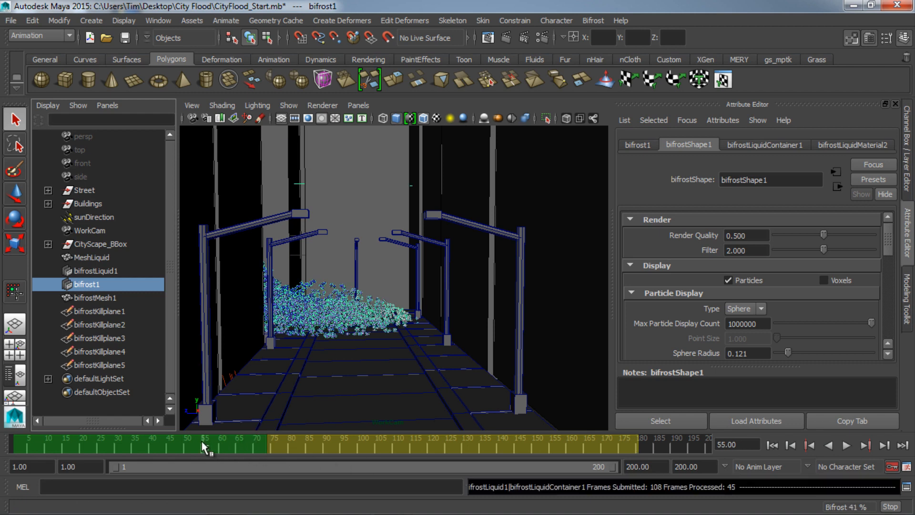
left_click_drag(205, 448, 265, 448)
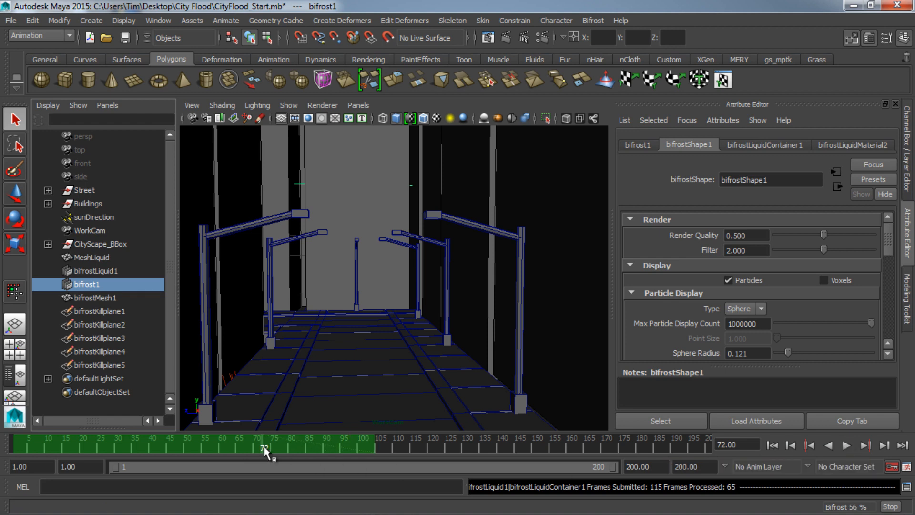
left_click_drag(265, 447, 430, 448)
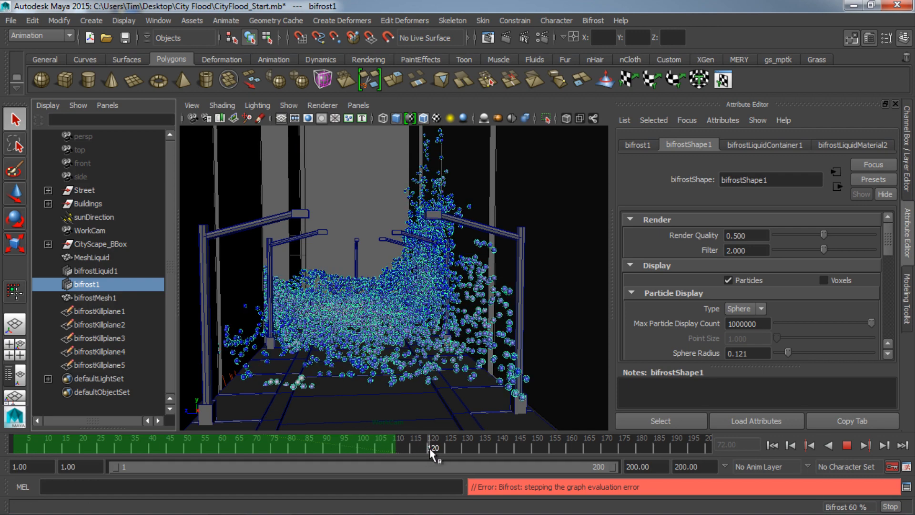
left_click(119, 401)
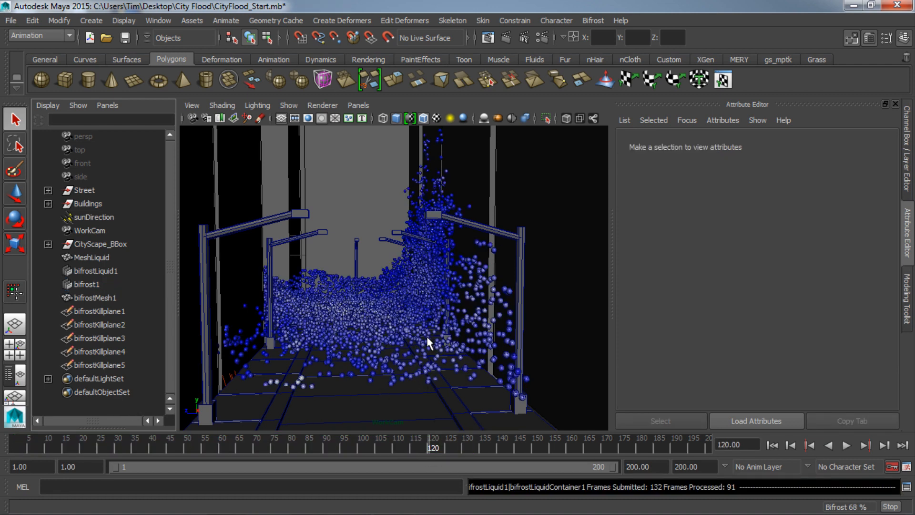
left_click_drag(430, 446, 557, 446)
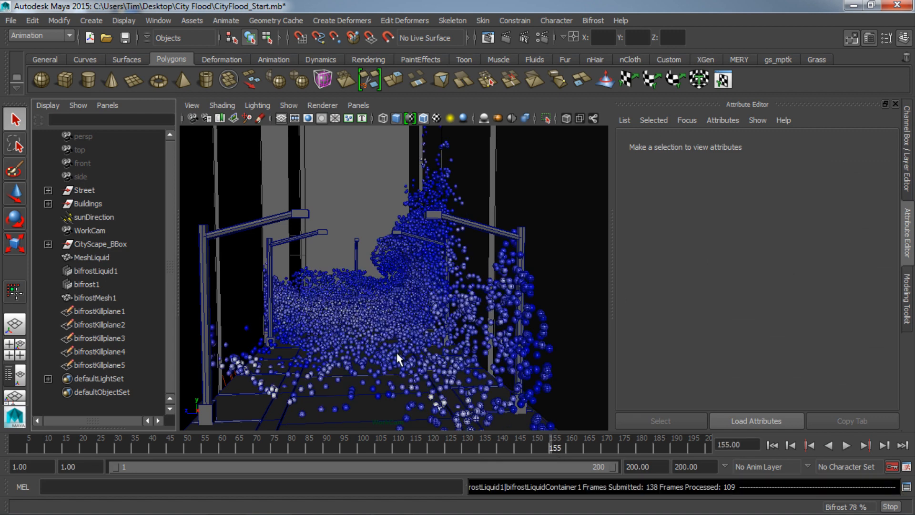
Examine the particle wave at frame 155 from closer in the street, and select bifrost1
left_click_drag(400, 354, 410, 351, "alt")
scroll(431, 348, "up", 3)
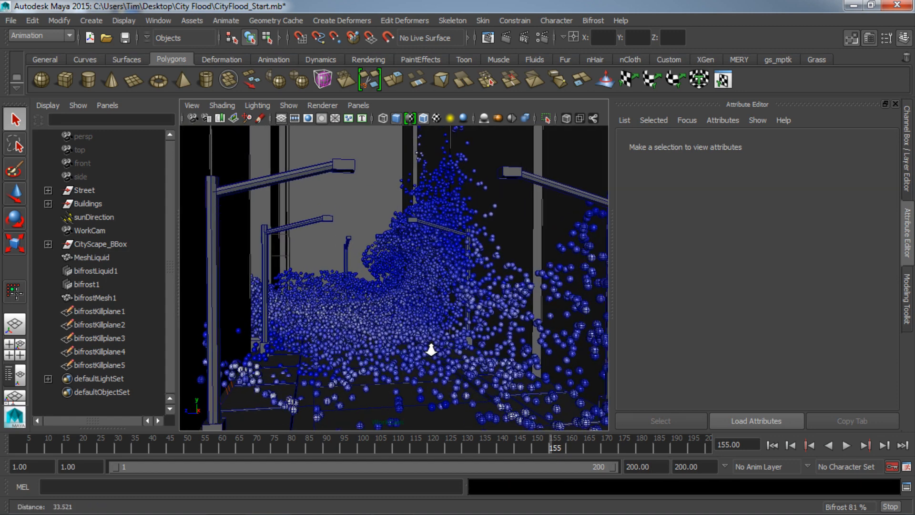
left_click_drag(484, 330, 483, 329, "alt")
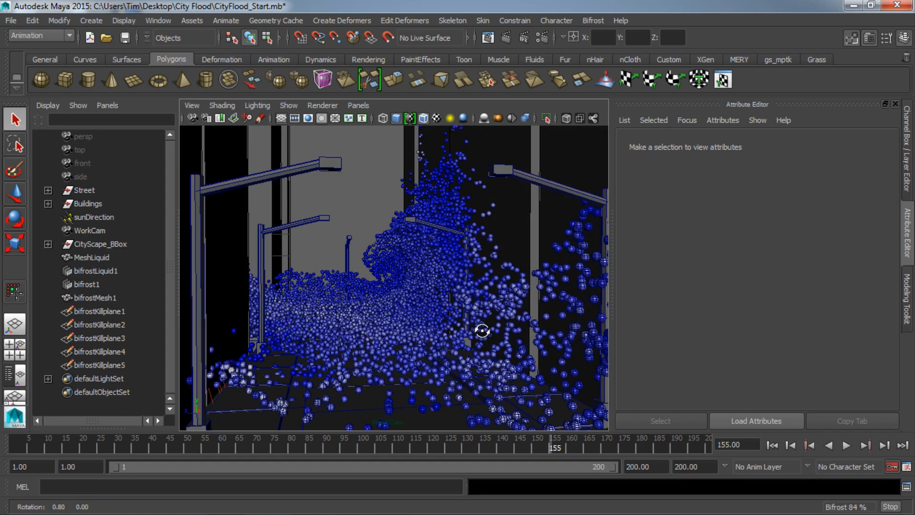
left_click(133, 399)
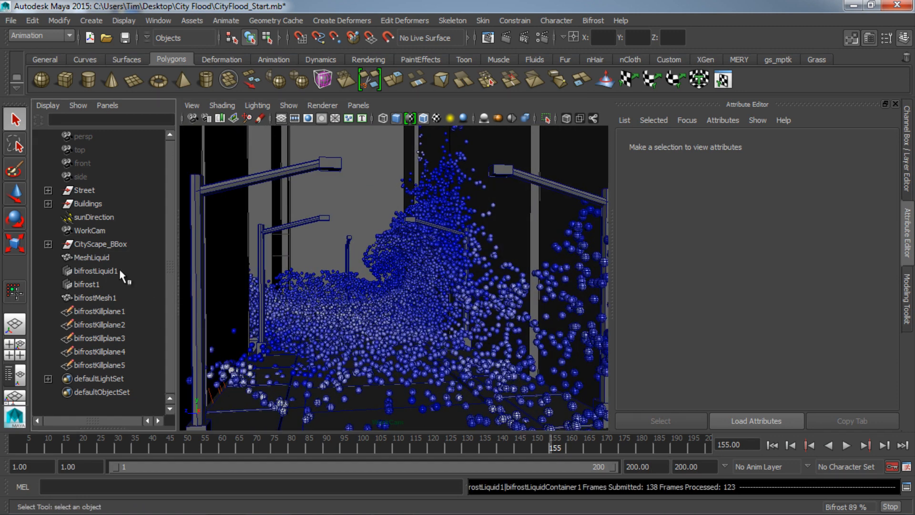
left_click(99, 282)
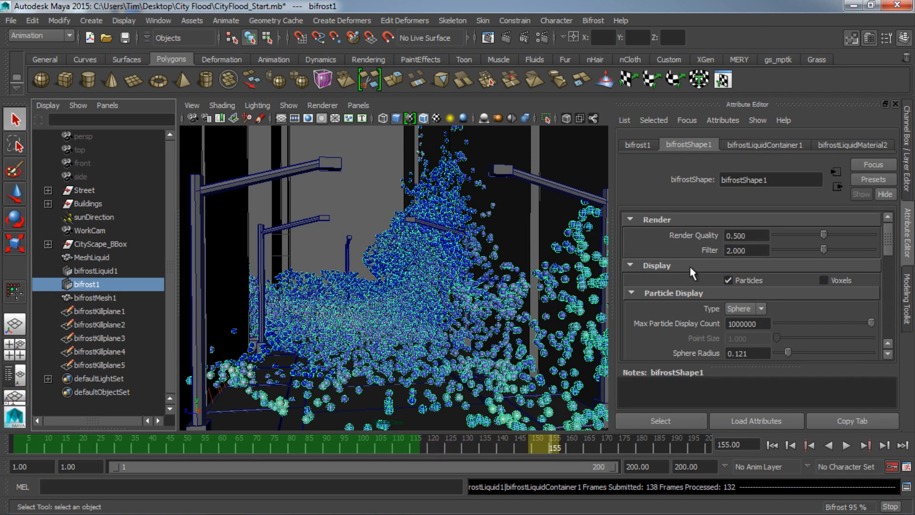
scroll(690, 266, "down", 5)
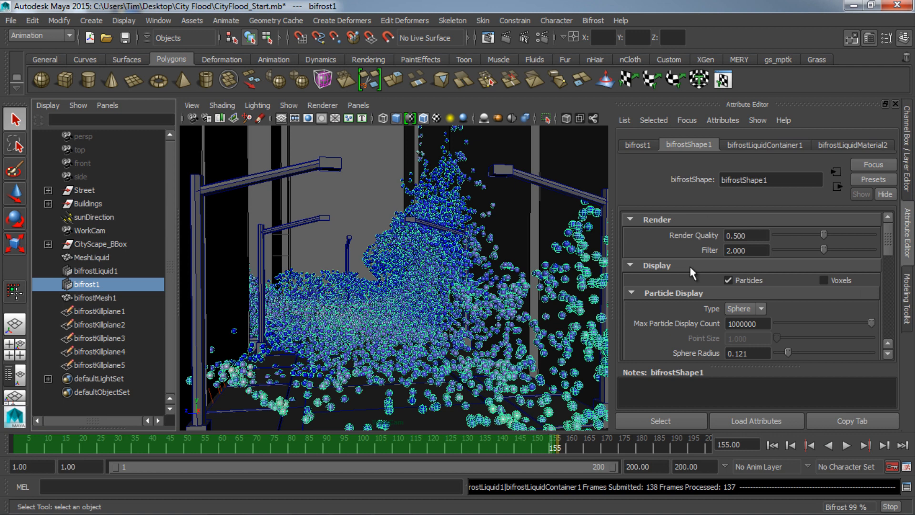
Review the processing and scratch cache settings in Bifrost Options, then close the dialog
left_click(593, 20)
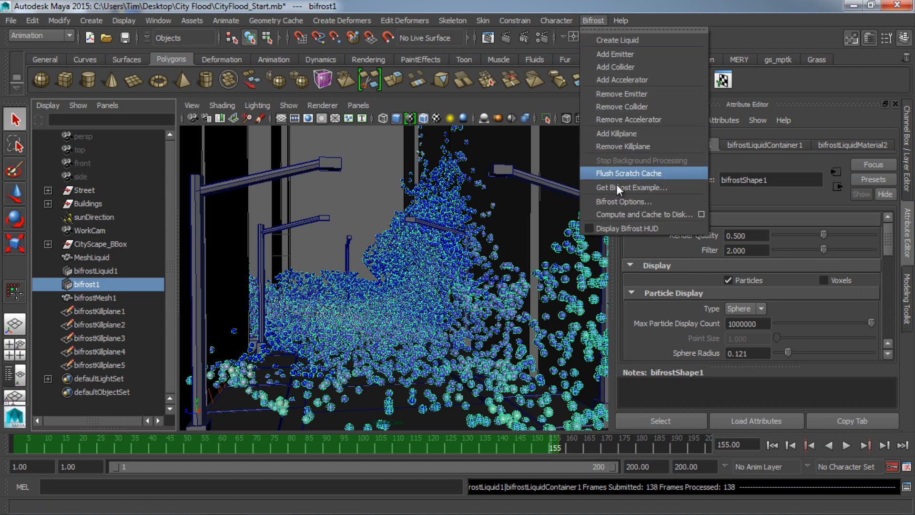
left_click(620, 203)
left_click_drag(454, 130, 415, 114)
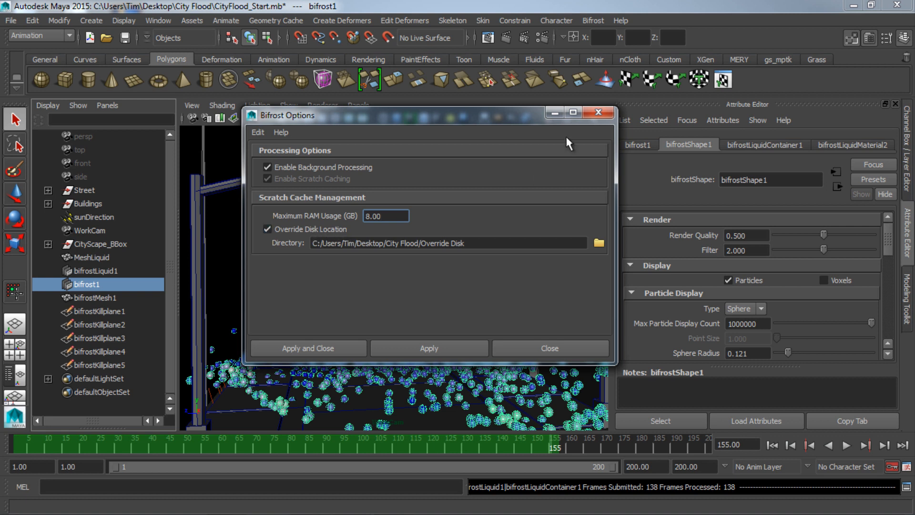
left_click_drag(520, 122, 427, 107)
left_click(513, 100)
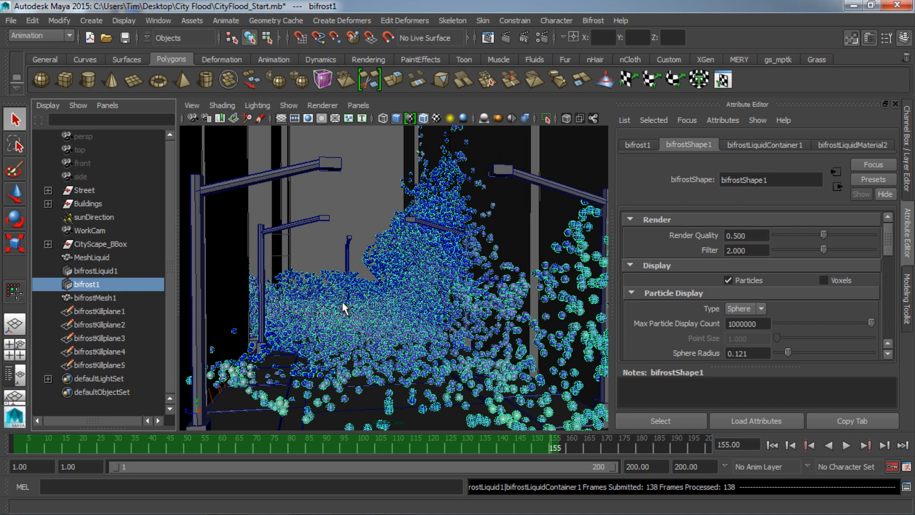
Disable background processing, scratch caching and the override disk location in Bifrost Options, and apply the changes
left_click(594, 20)
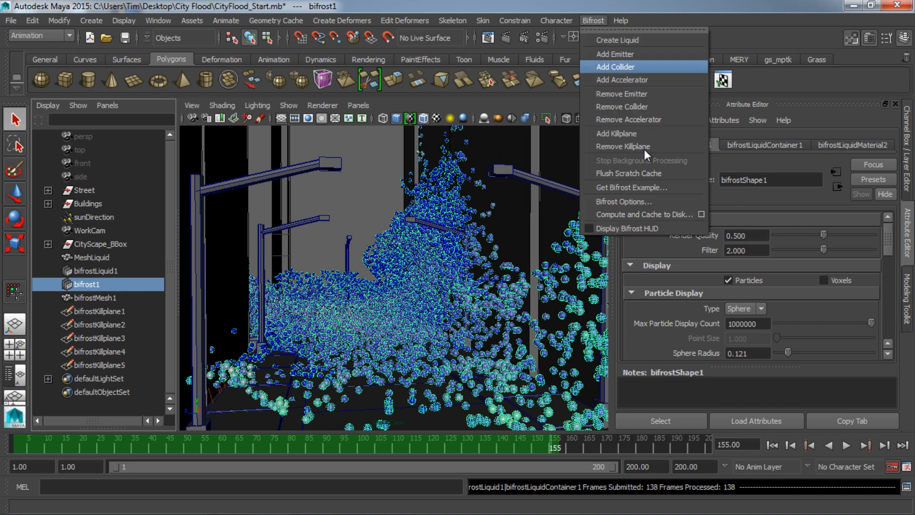
left_click(650, 199)
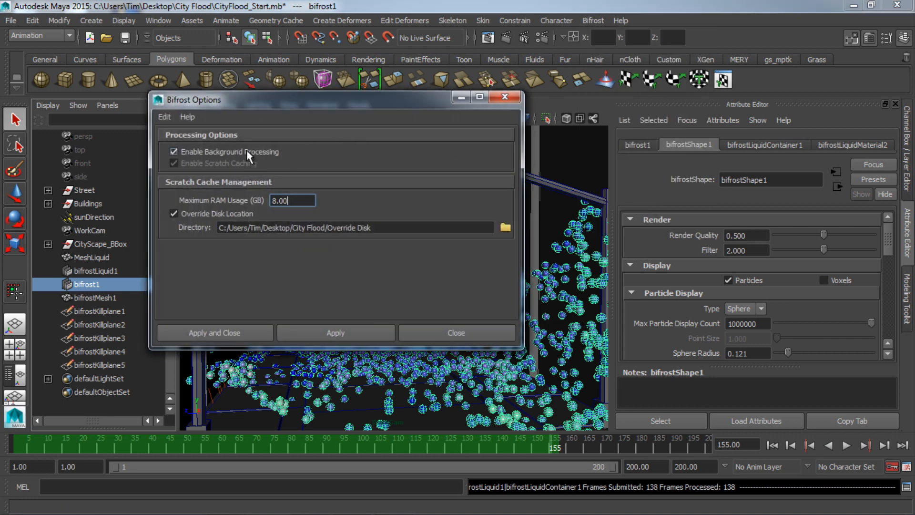
left_click(247, 151)
left_click(228, 164)
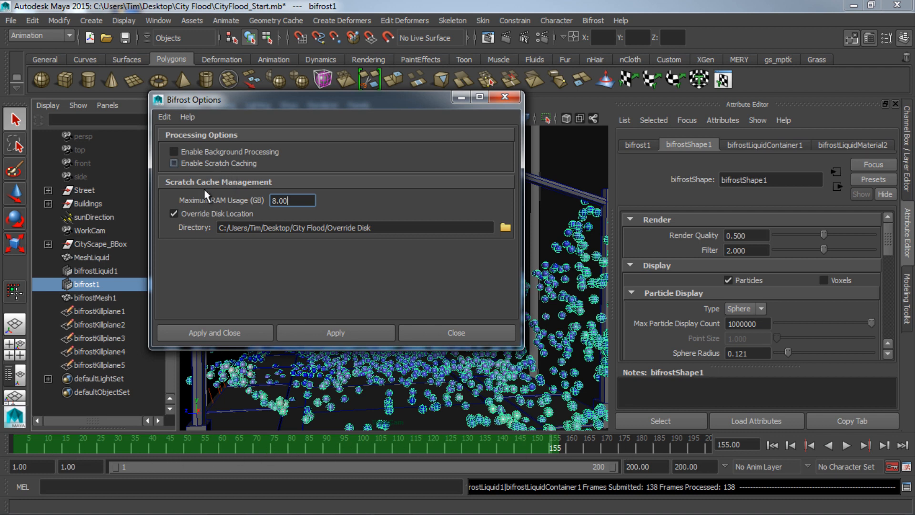
left_click(217, 214)
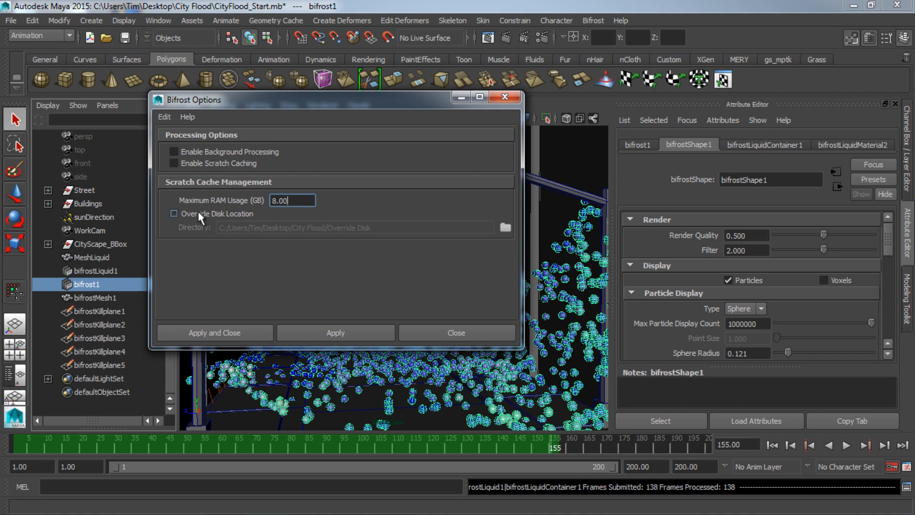
left_click(248, 333)
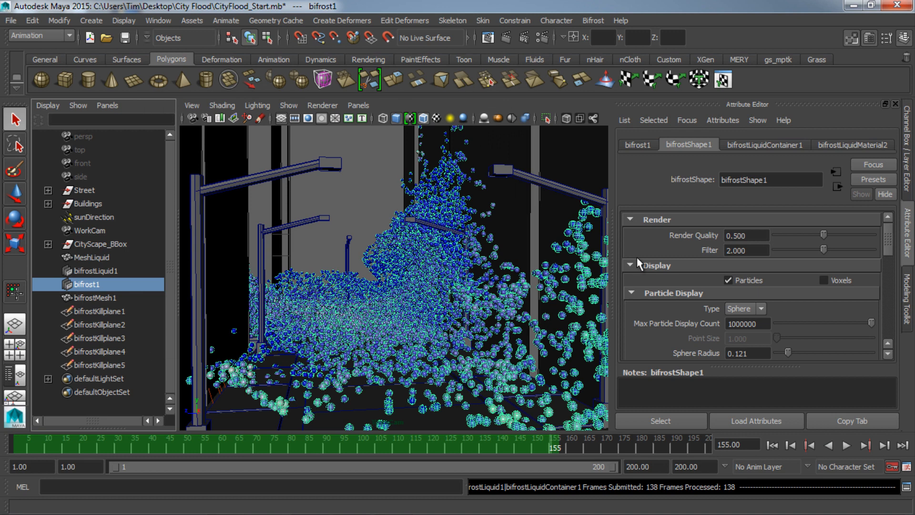
Set bifrostLiquidContainer1's Master Voxel Size to 0.1 and return to frame 1
scroll(702, 267, "down", 5)
left_click(765, 144)
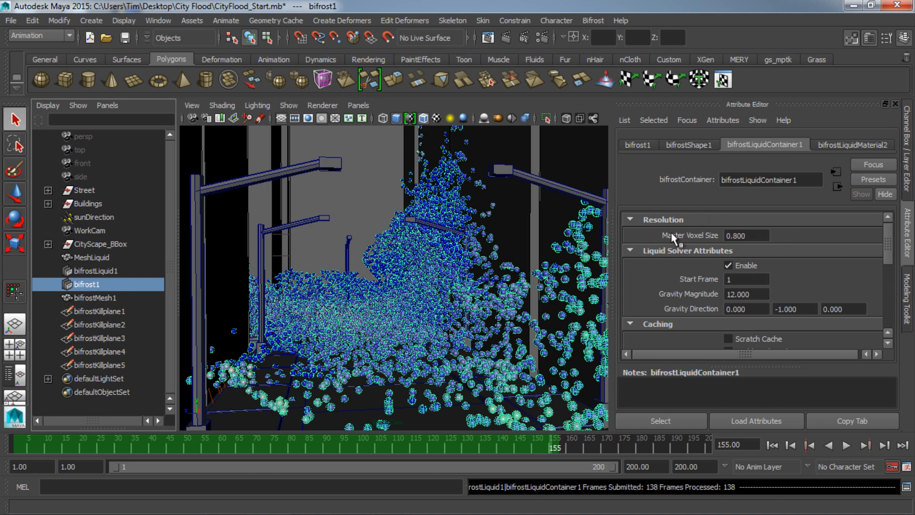
left_click_drag(752, 236, 686, 234)
type("0.1")
key("Return")
left_click(773, 445)
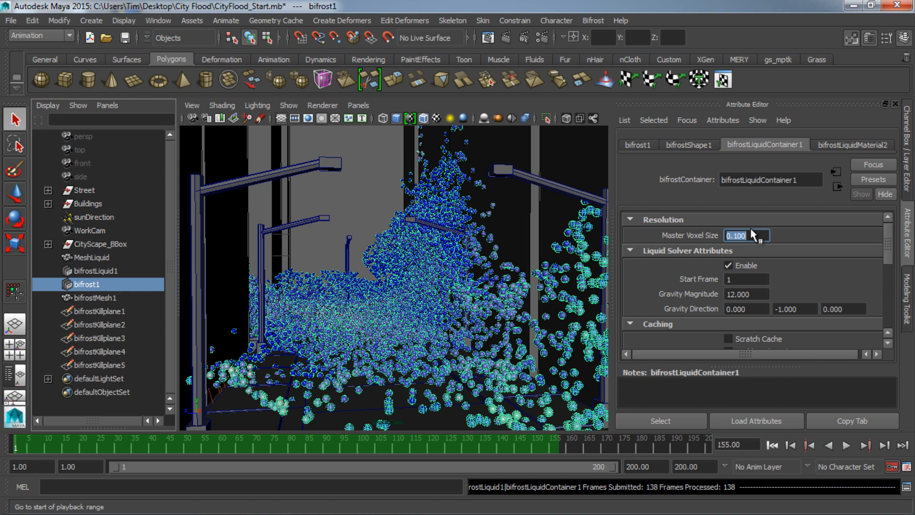
Review the container's caching attributes and the Compute and Cache to Disk options, browse the City Flood Cache folder, and cancel
scroll(751, 228, "down", 1)
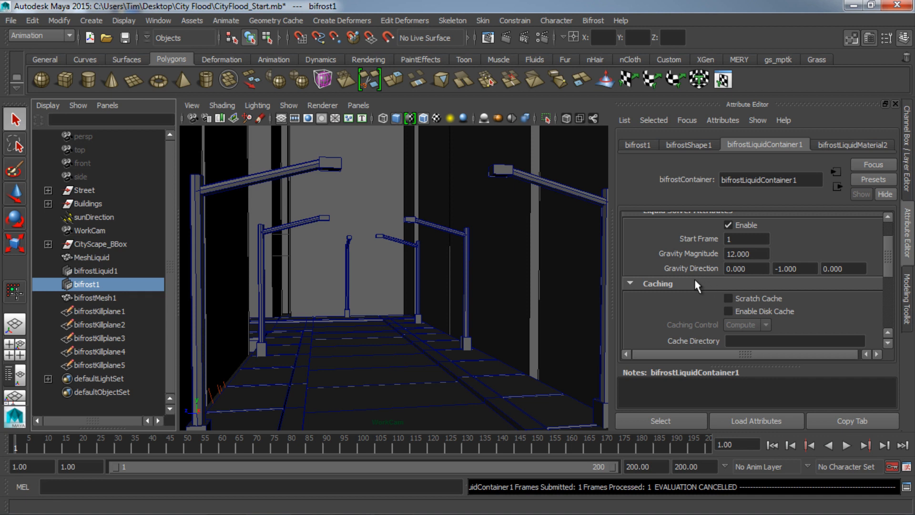
scroll(694, 279, "up", 1)
scroll(694, 278, "down", 2)
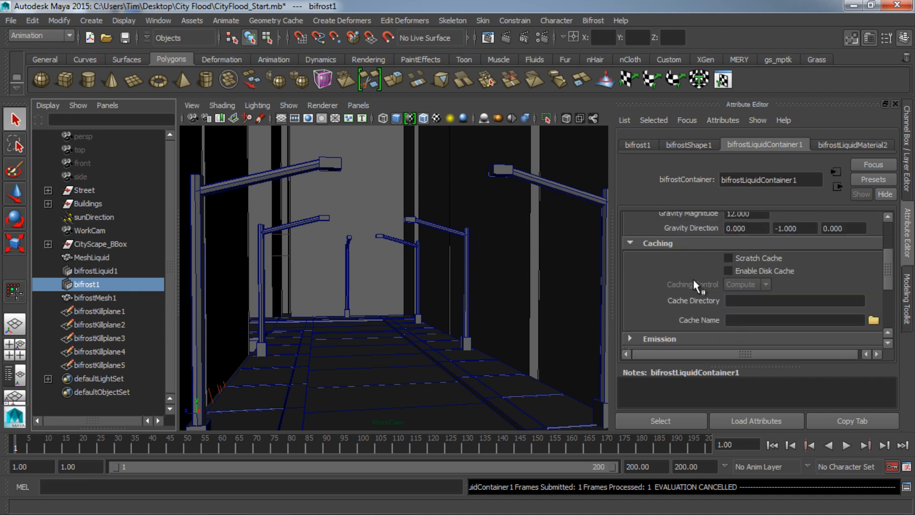
scroll(693, 285, "down", 1)
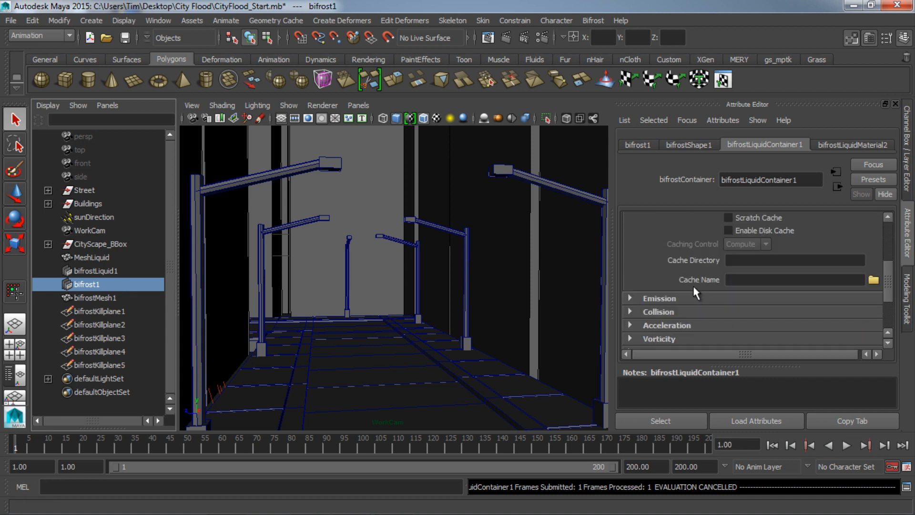
scroll(694, 285, "up", 1)
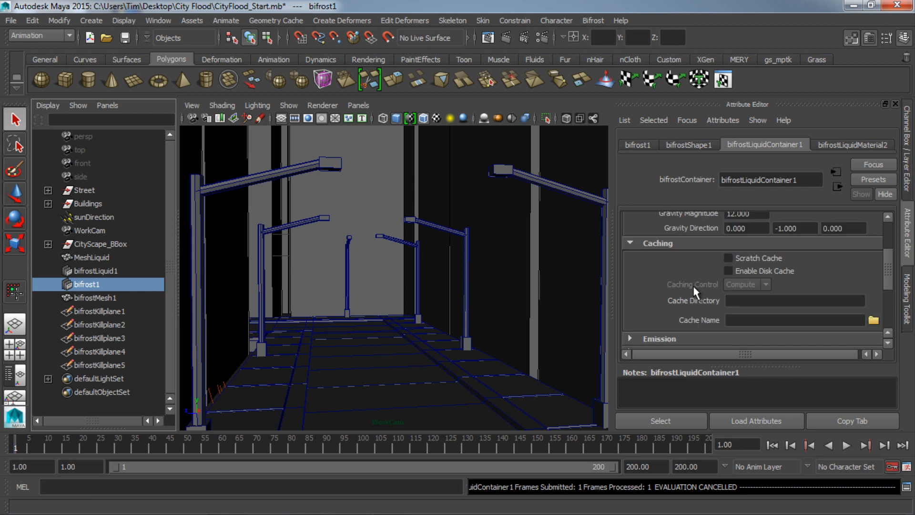
left_click(594, 20)
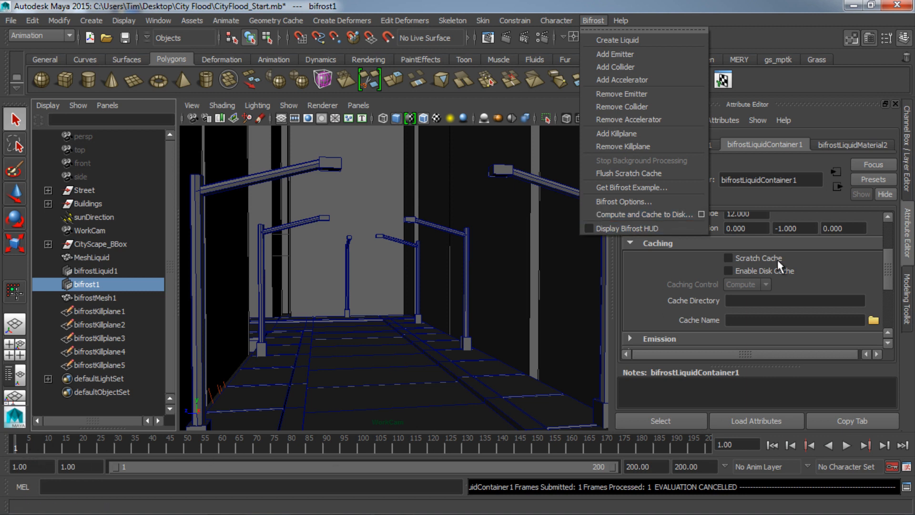
left_click(704, 214)
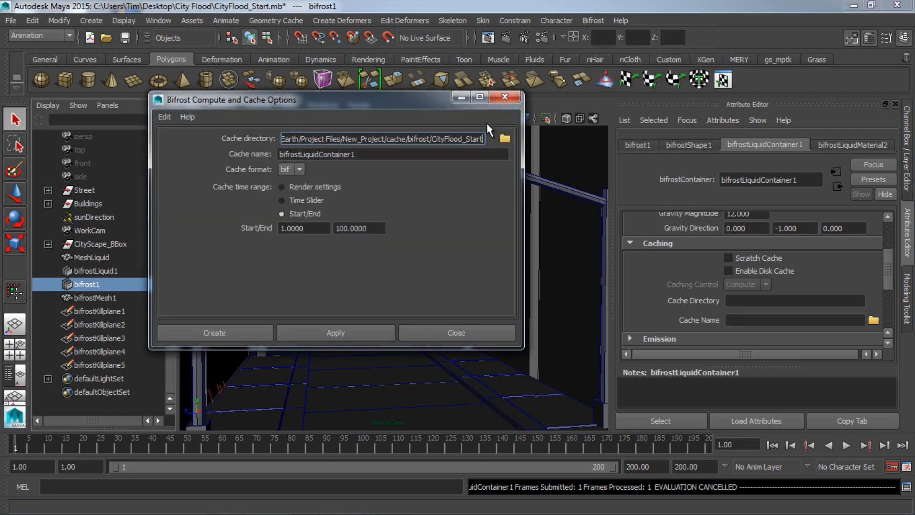
left_click(505, 140)
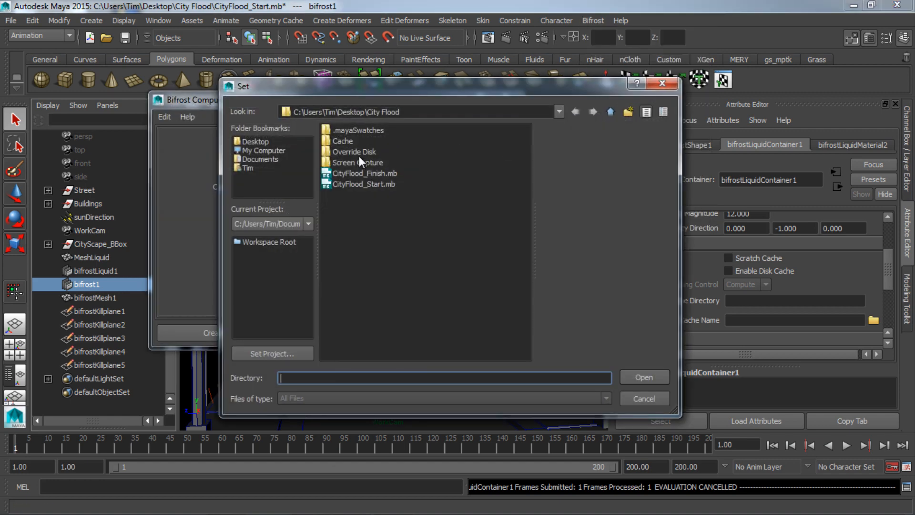
double_click(347, 141)
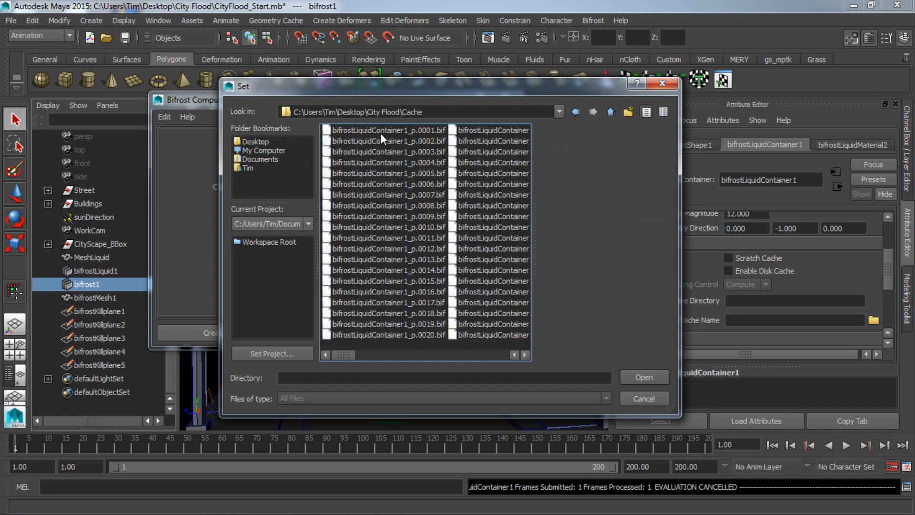
mouse_move(337, 353)
left_mouse_down()
mouse_move(502, 350)
mouse_move(342, 342)
left_mouse_up()
left_click(663, 84)
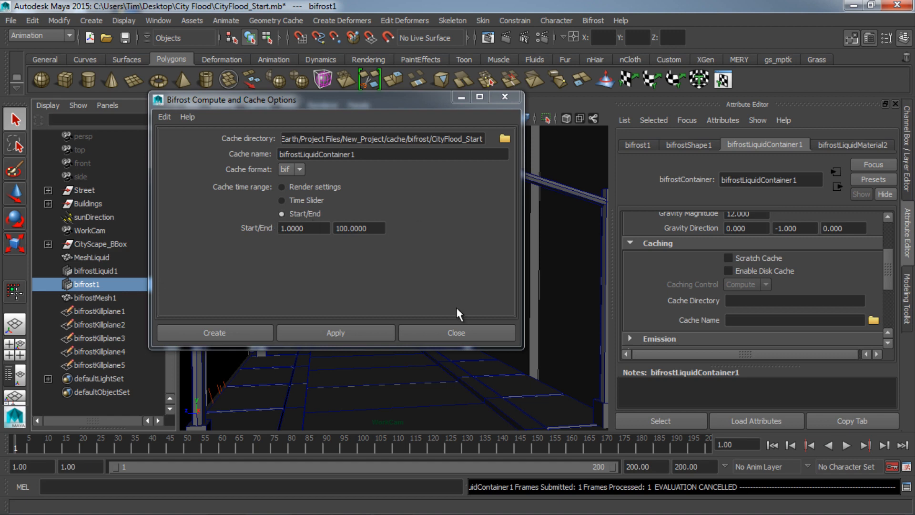
left_click(459, 336)
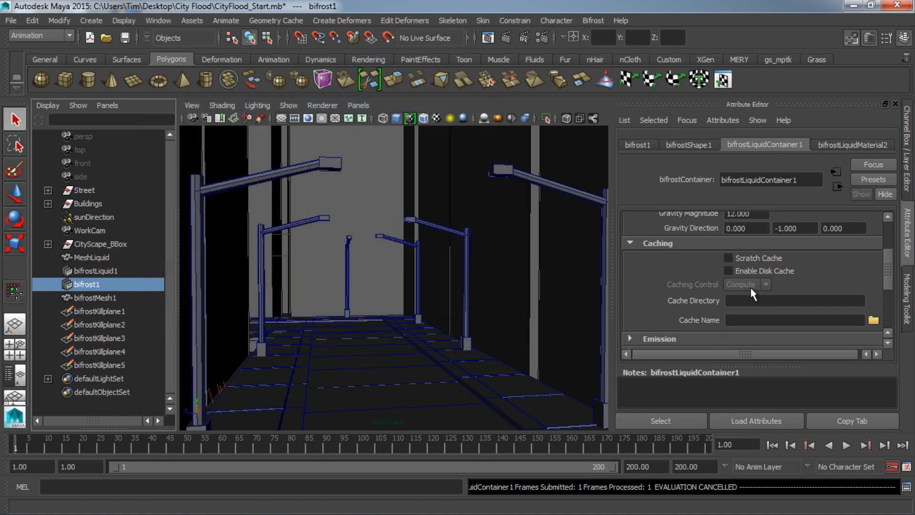
Reopen the Bifrost Compute and Cache Options, review the directory, name, format and time range, and close the dialog
left_click(594, 21)
left_click(702, 215)
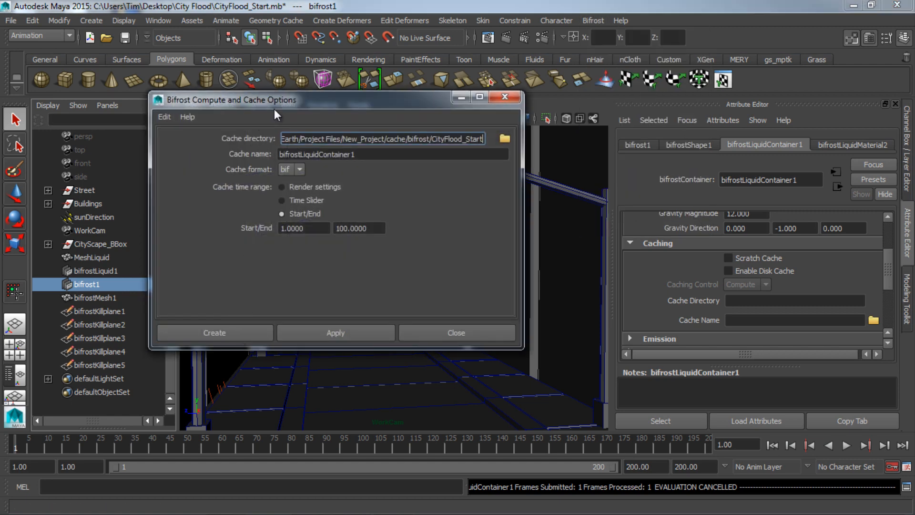
left_click_drag(275, 100, 296, 97)
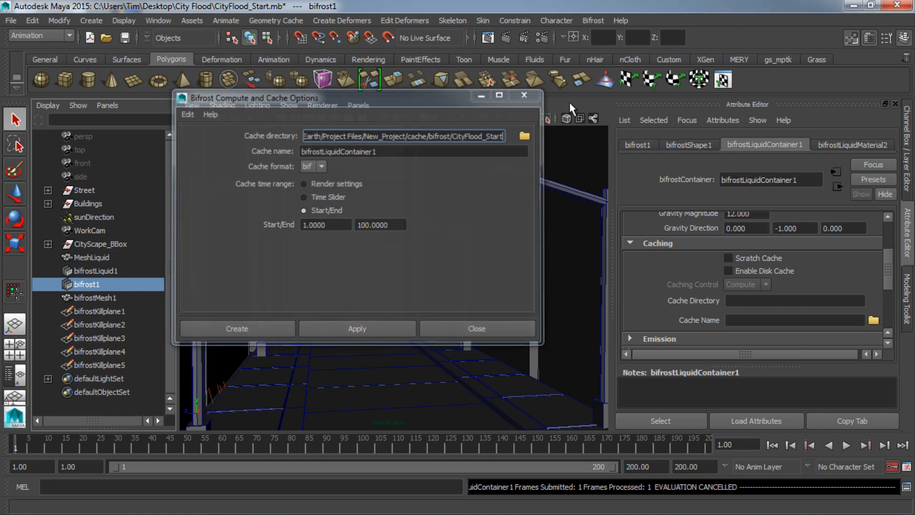
left_click(527, 94)
Set bifrostLiquidContainer1's Master Voxel Size to 0.8
scroll(744, 215, "up", 3)
left_click(747, 235)
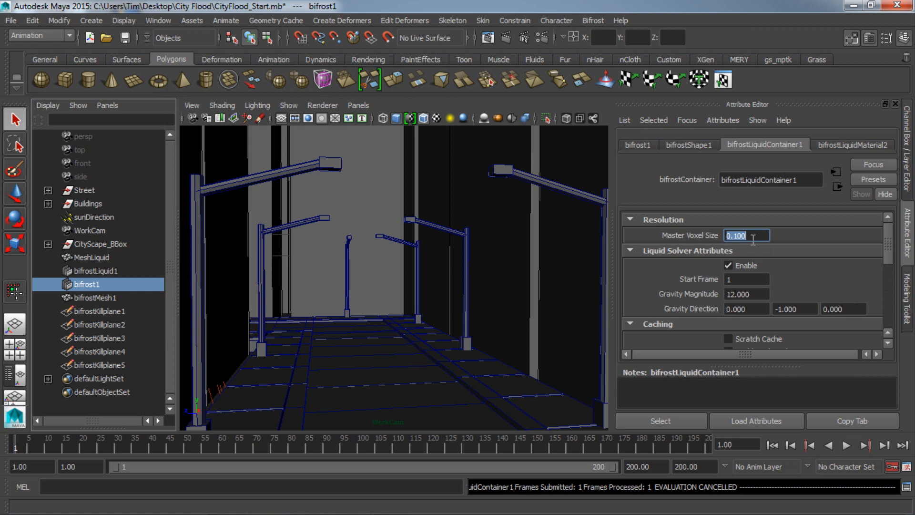
type("0.8")
key("Return")
Assign bifrostLiquidContainer1_p.0001.bif from the Desktop's City Flood\Cache folder as the container's Bifrost cache file
scroll(890, 256, "down", 5)
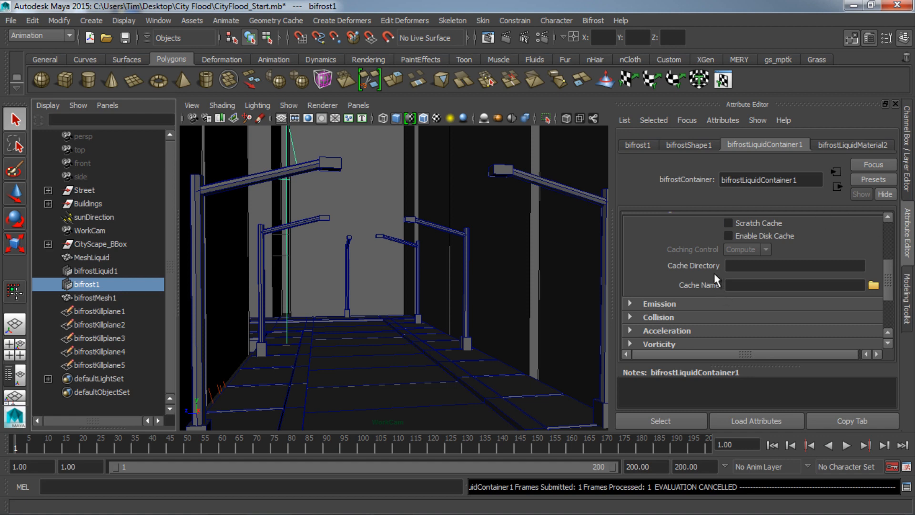
left_click(874, 284)
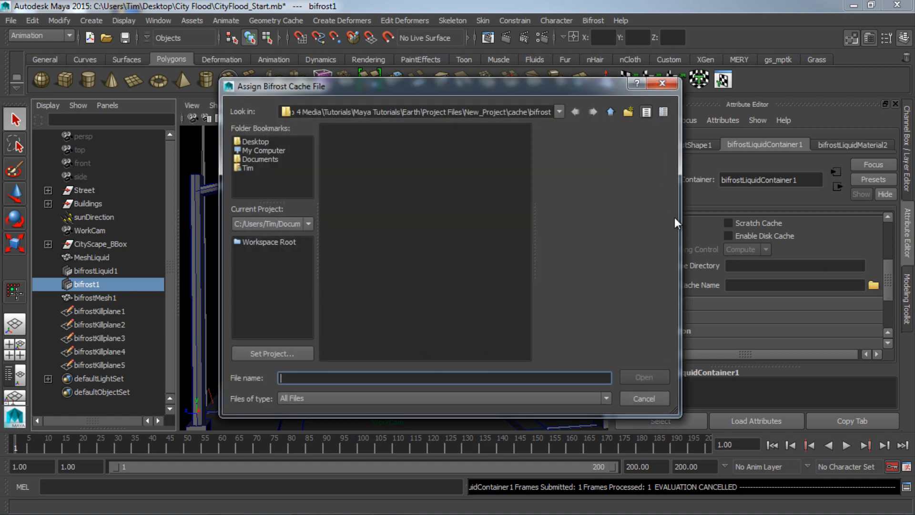
left_click(273, 139)
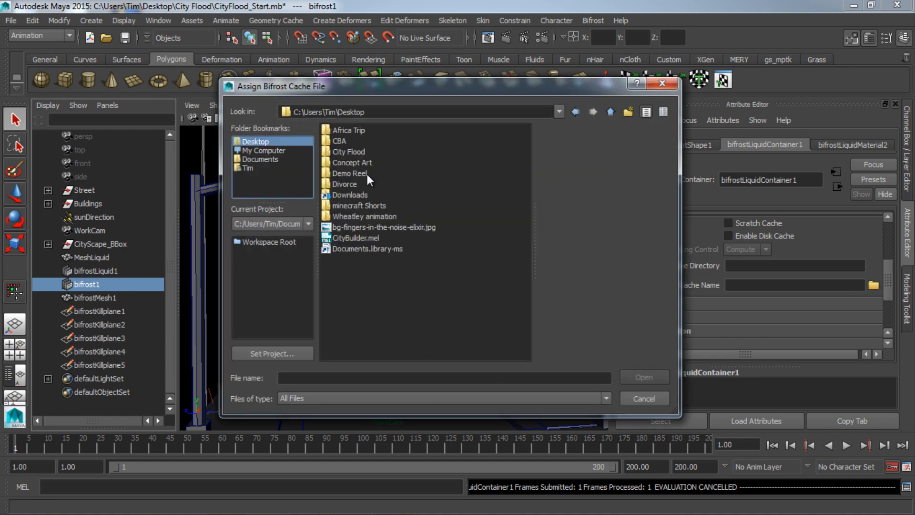
double_click(359, 149)
double_click(361, 143)
left_click(376, 130)
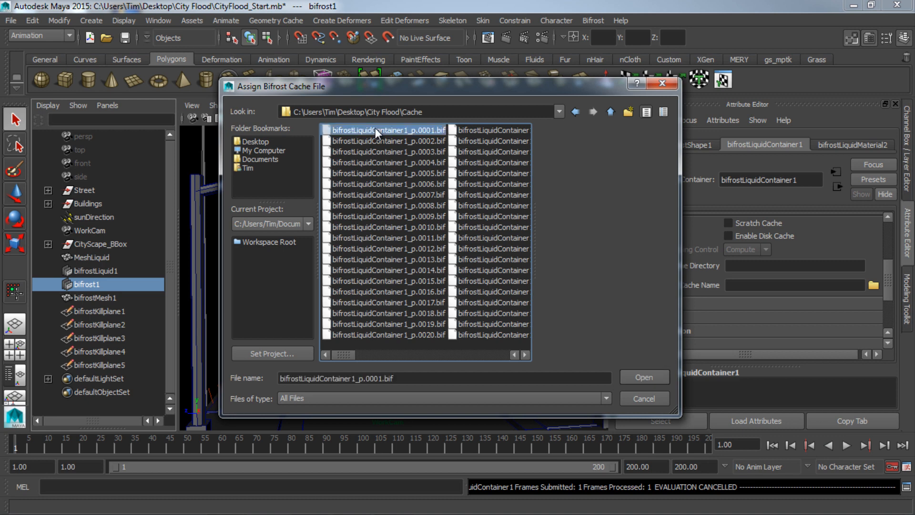
left_click(639, 377)
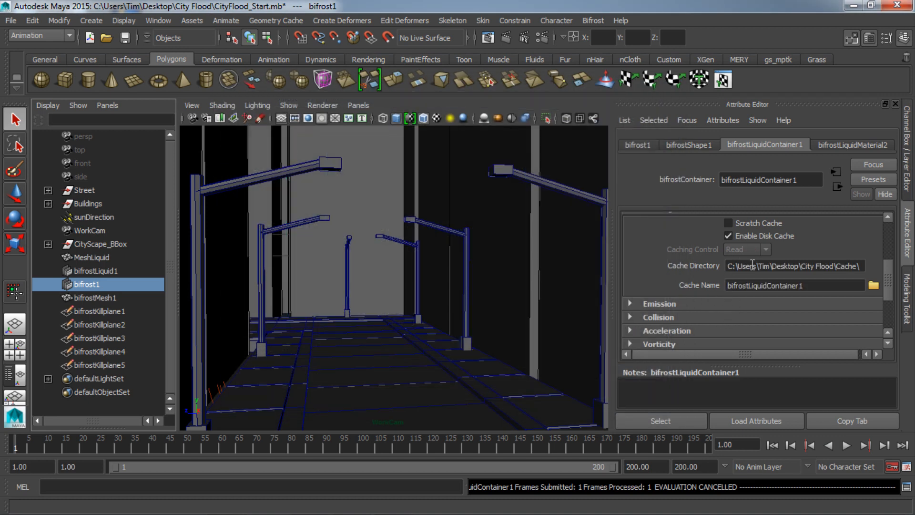
Return to frame 1, play the cached flood simulation briefly, and stop it
left_click(772, 445)
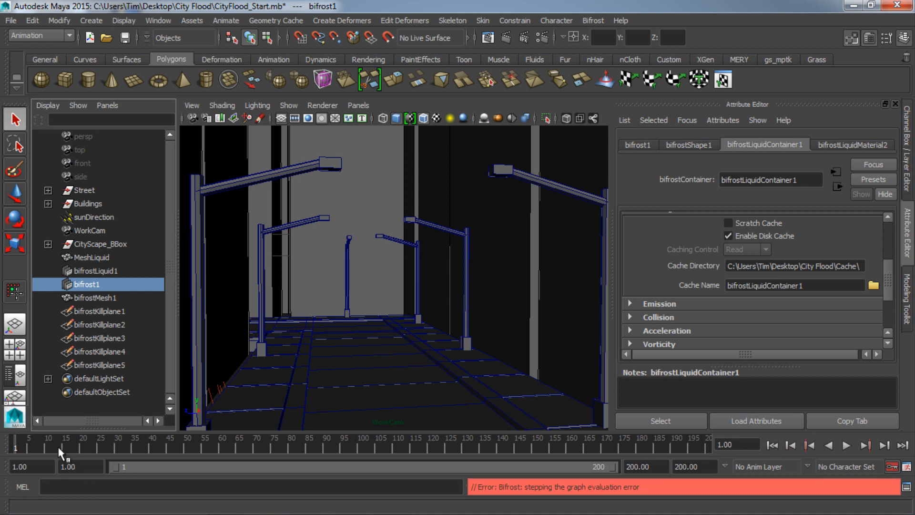
key("alt+v")
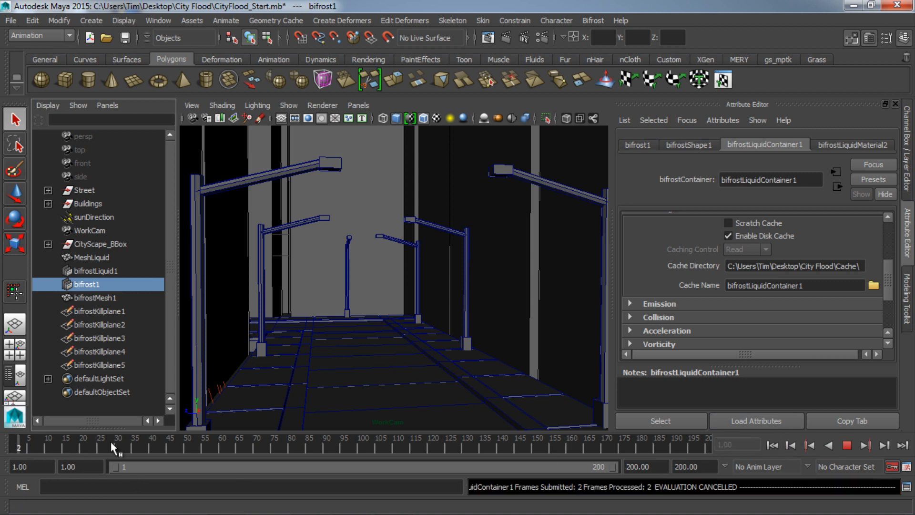
key("Escape")
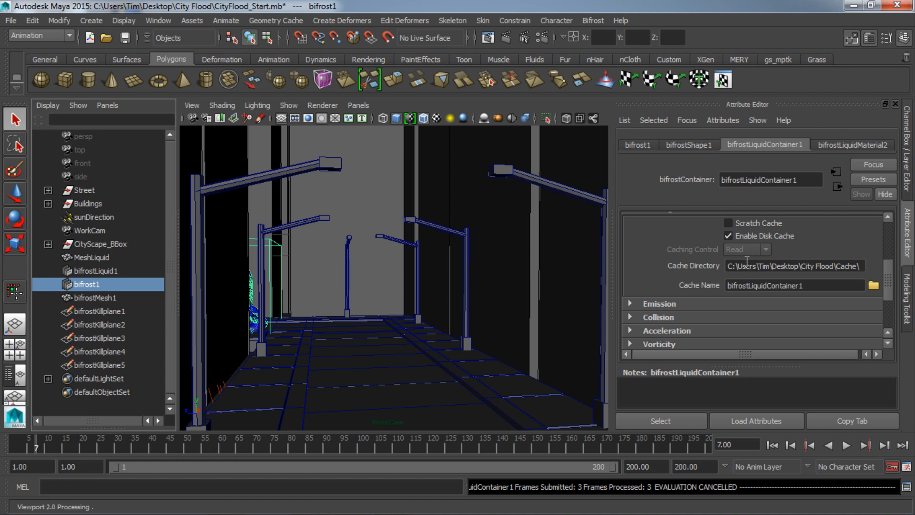
Go to frame 42, clear the selection, and examine the cached particle wave between the street lamps from closer
left_click(156, 442)
left_click(125, 413)
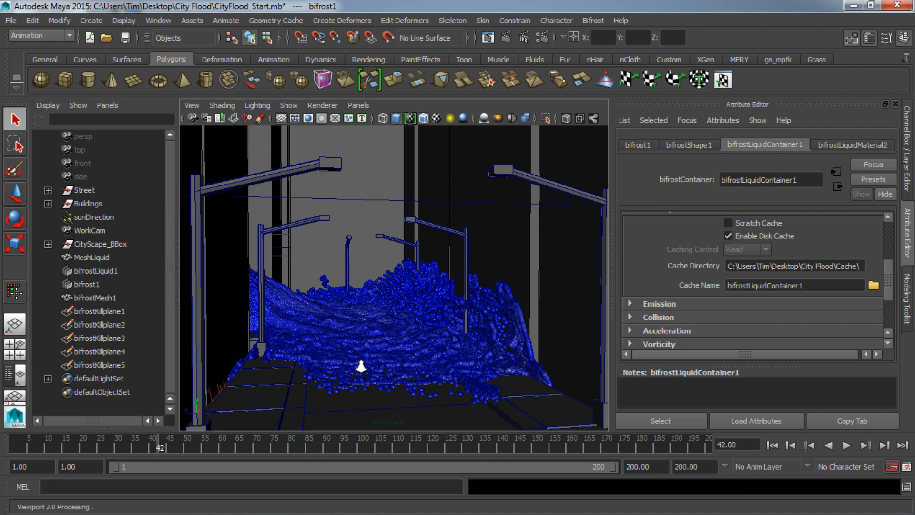
scroll(370, 363, "up", 3)
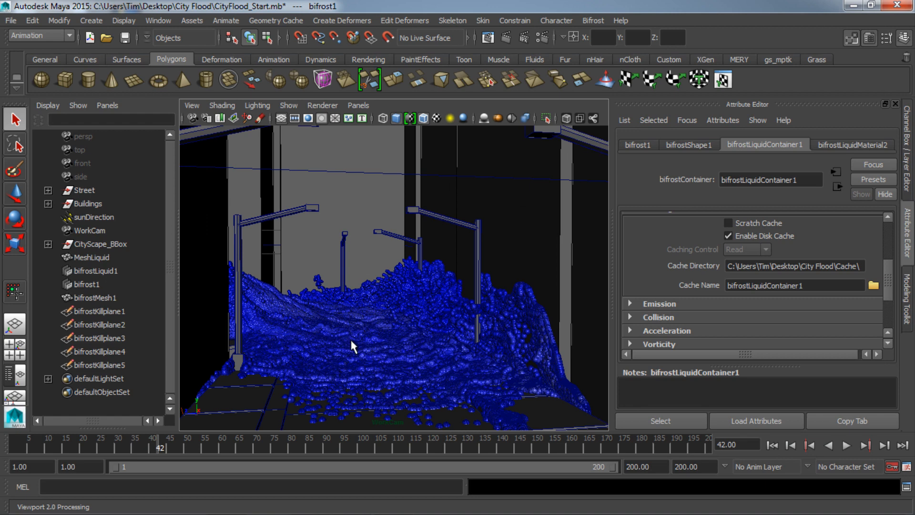
left_click(229, 310)
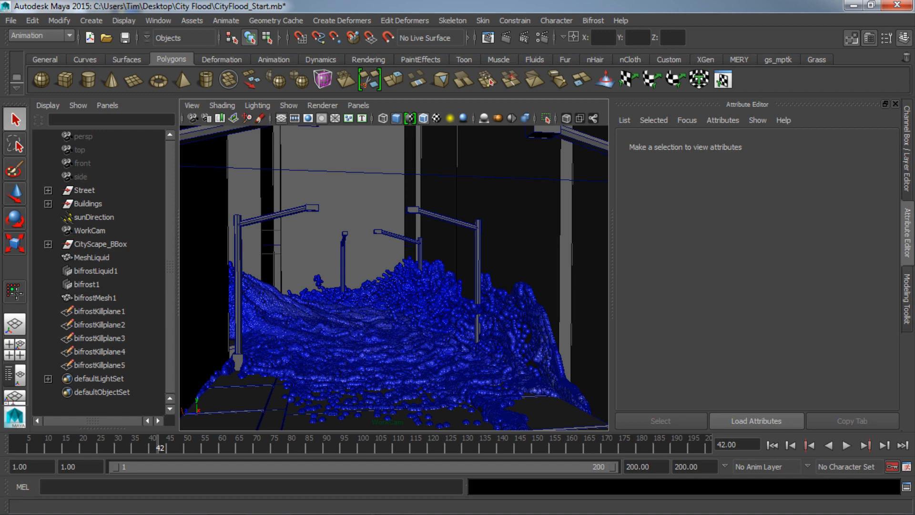
Switch to Windows Explorer and open City Flood's Cache folder to examine the cached .bif files and their sizes
left_click(360, 509)
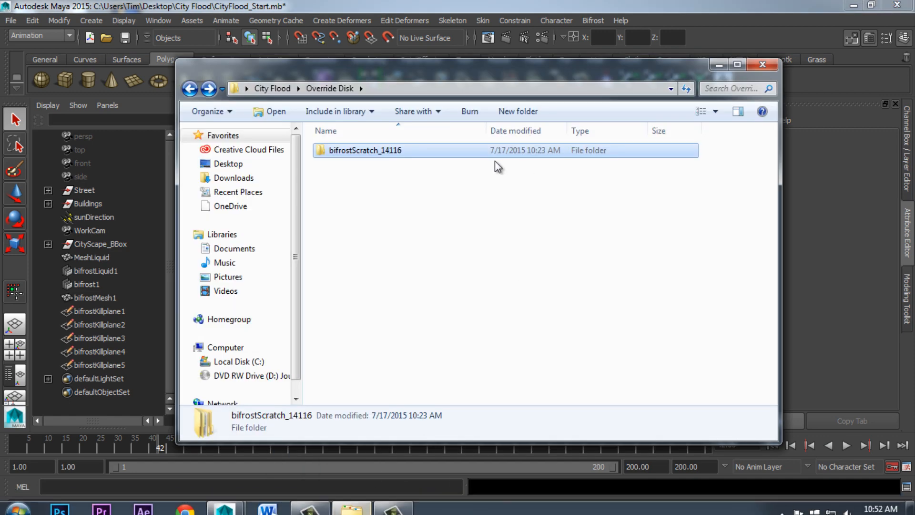
left_click(272, 88)
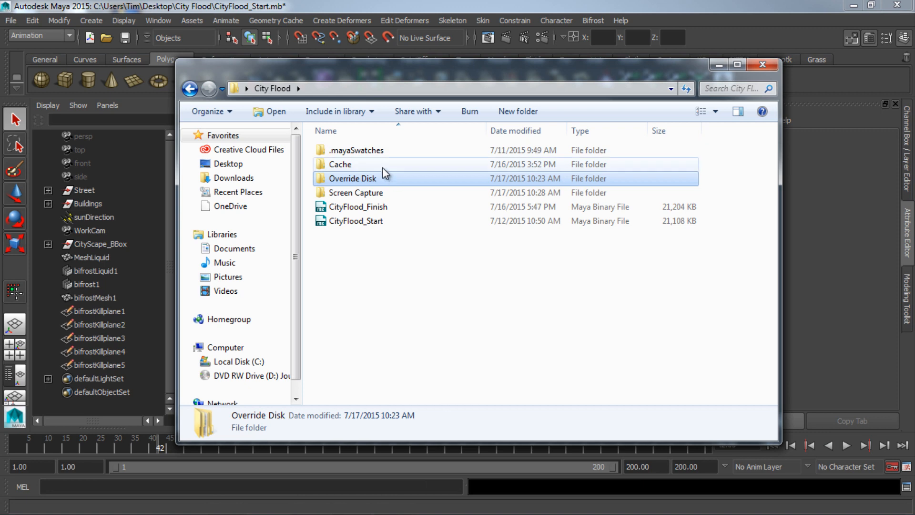
double_click(383, 166)
left_click(198, 91)
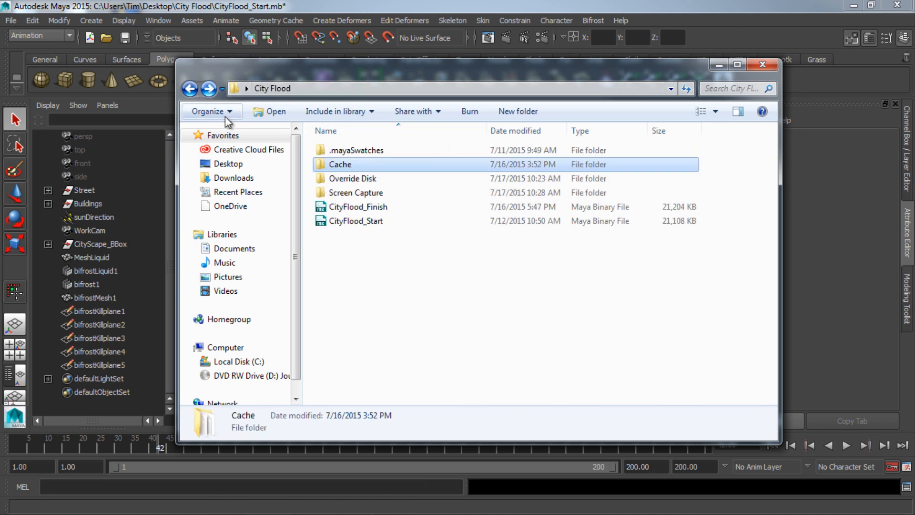
double_click(427, 169)
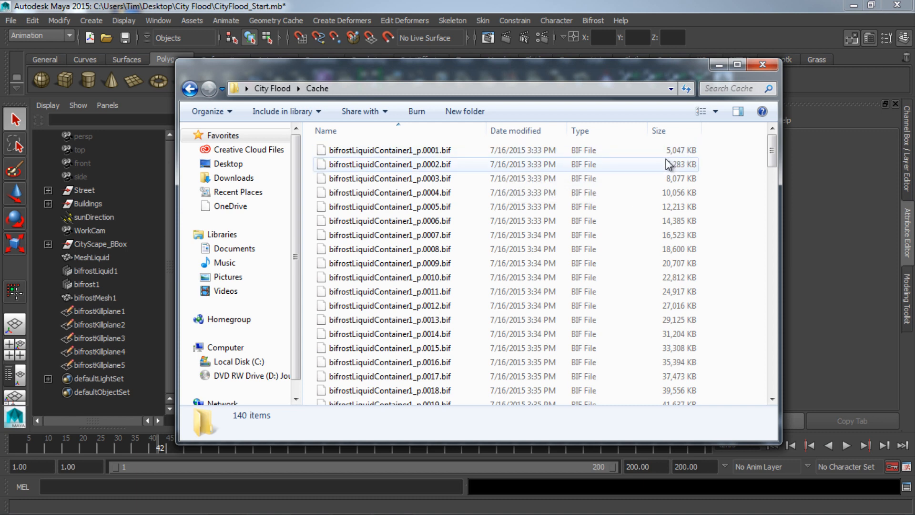
Look through the cached .bif files and check the sizes of bifrostLiquidContainer1_p.0070.bif and bifrostLiquidContainer1_v.0070.bif
scroll(670, 165, "down", 3)
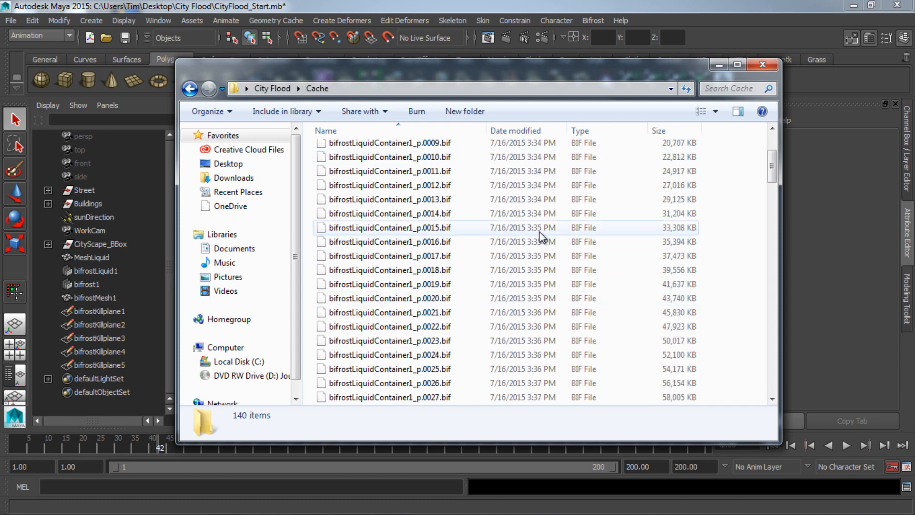
scroll(542, 239, "down", 7)
scroll(538, 245, "down", 10)
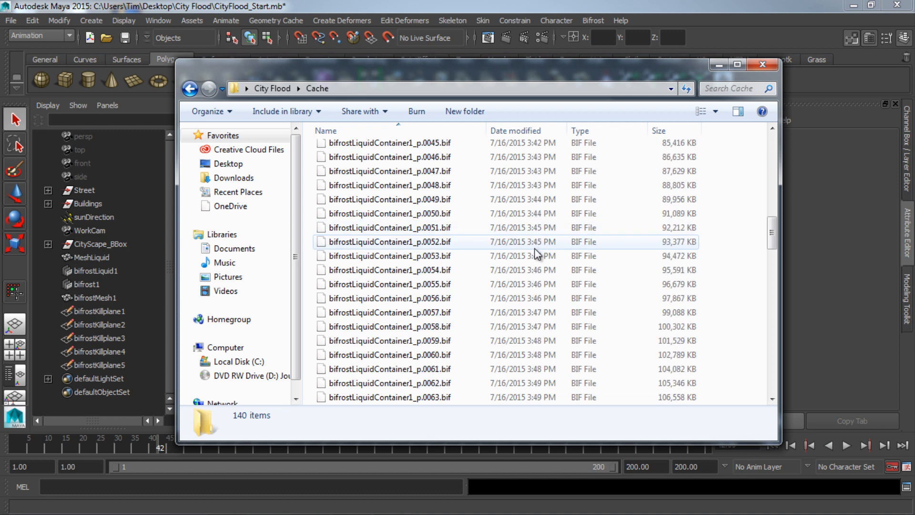
left_click(466, 285)
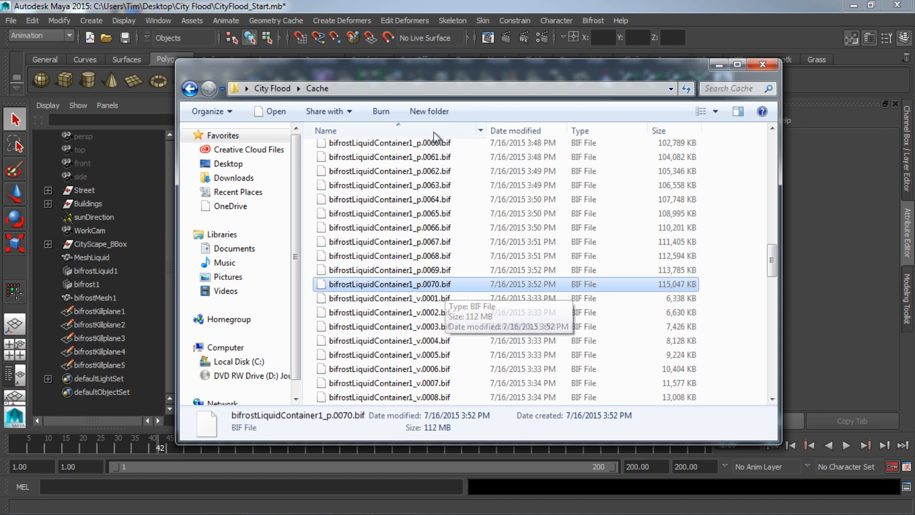
scroll(458, 298, "down", 20)
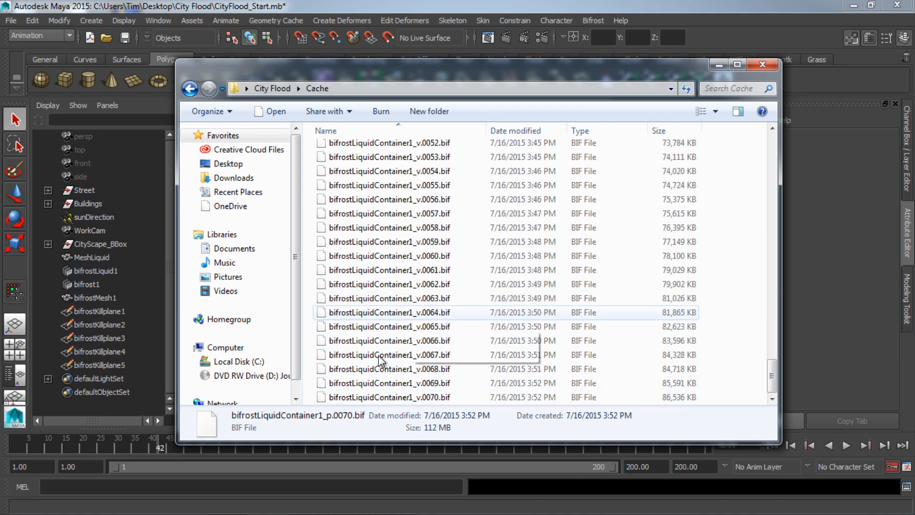
left_click(456, 397)
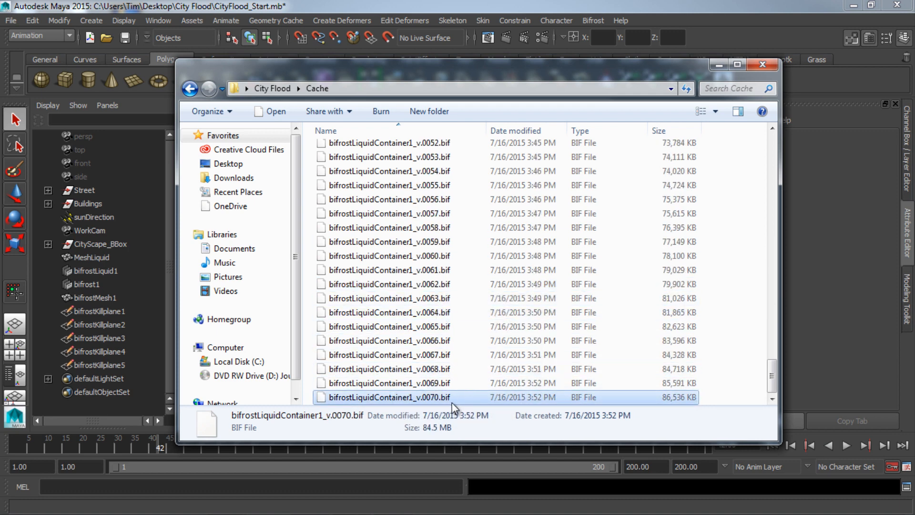
Compare how file sizes grow from the first to the last frame in both the p and v cache series, and close the folder window
scroll(452, 395, "up", 15)
scroll(449, 386, "up", 20)
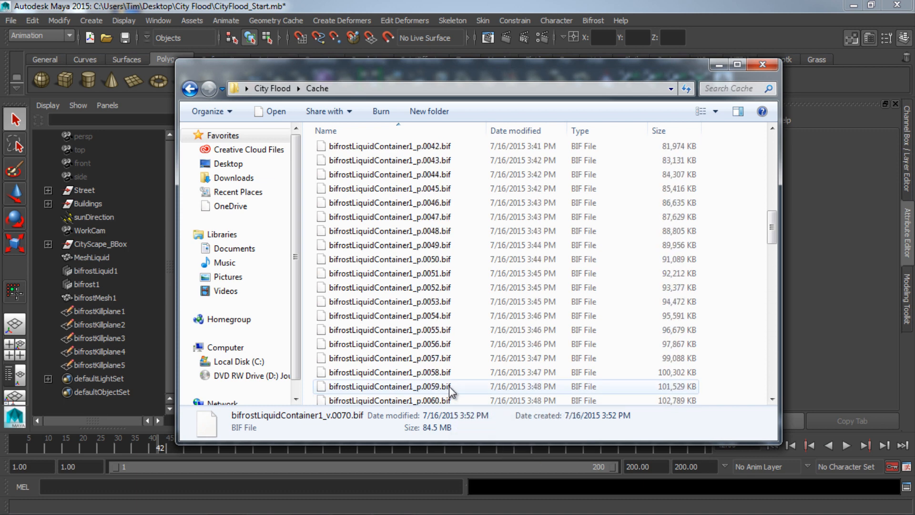
scroll(449, 386, "up", 5)
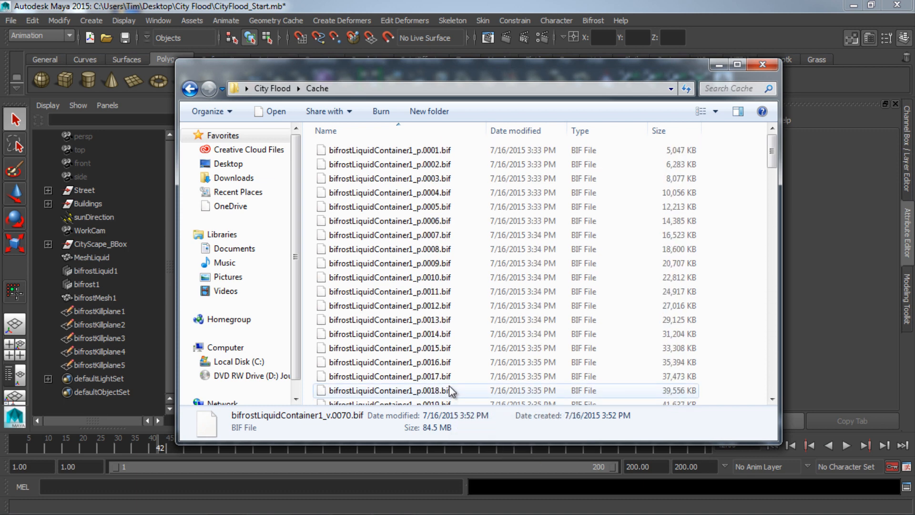
scroll(450, 387, "down", 14)
scroll(449, 387, "down", 6)
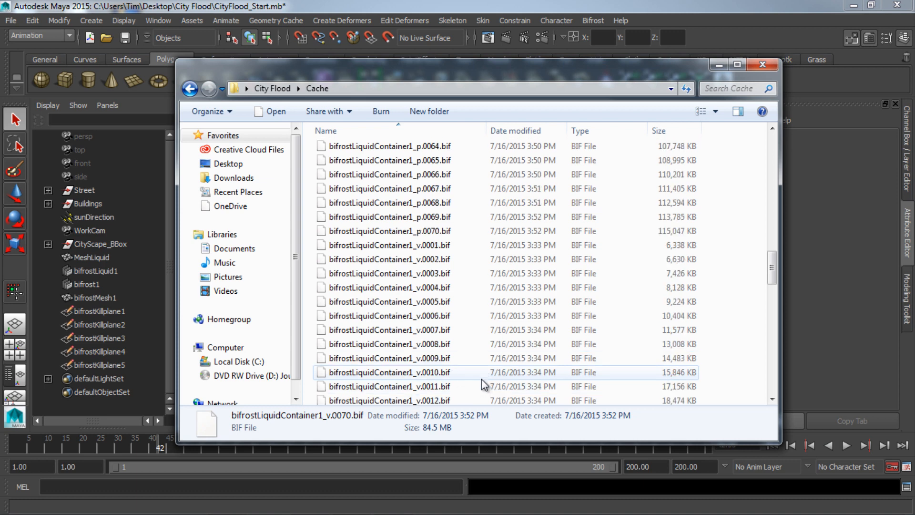
left_click(693, 273)
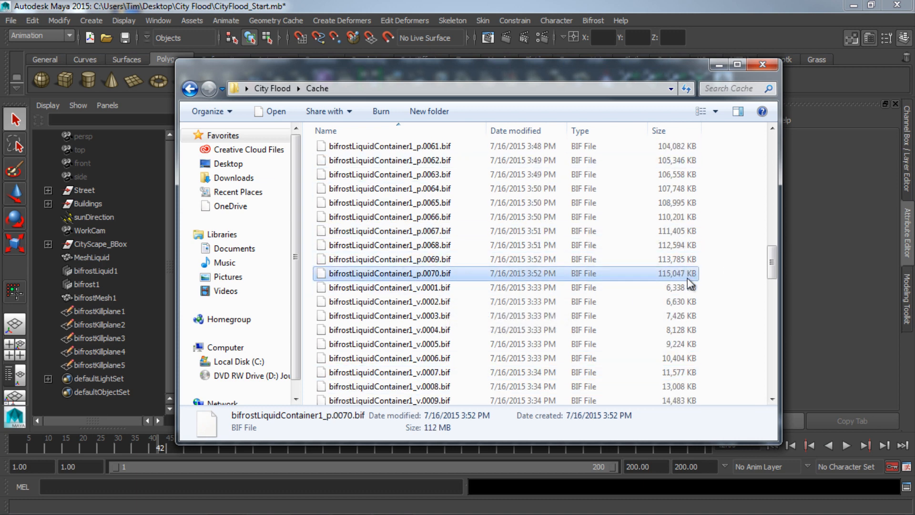
scroll(680, 289, "down", 12)
scroll(679, 289, "down", 9)
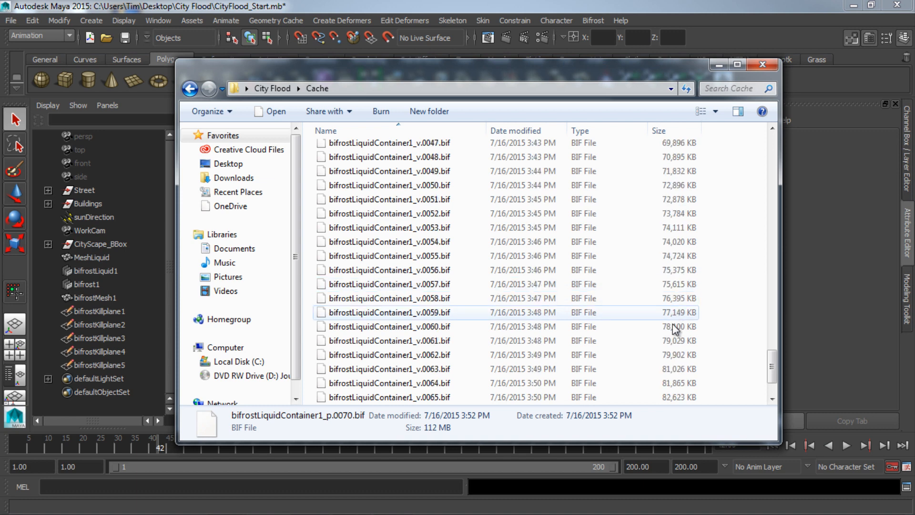
left_click(692, 397)
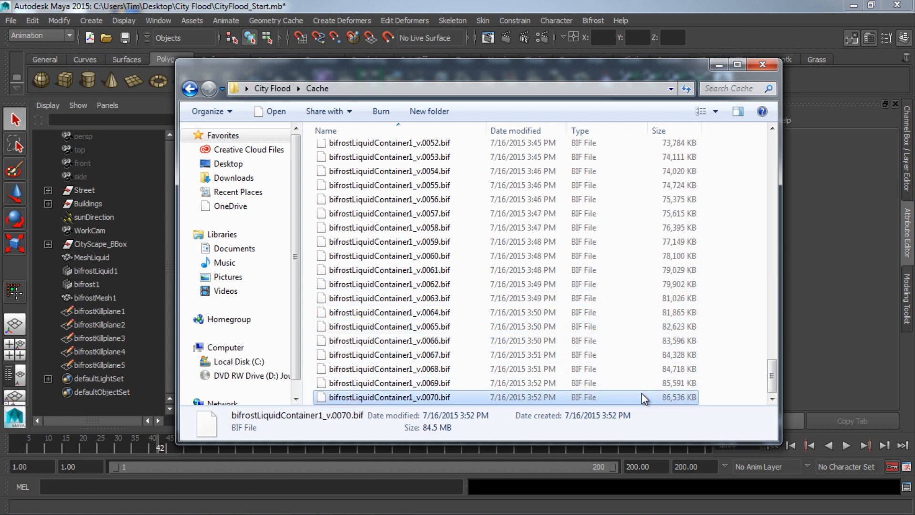
left_click(763, 64)
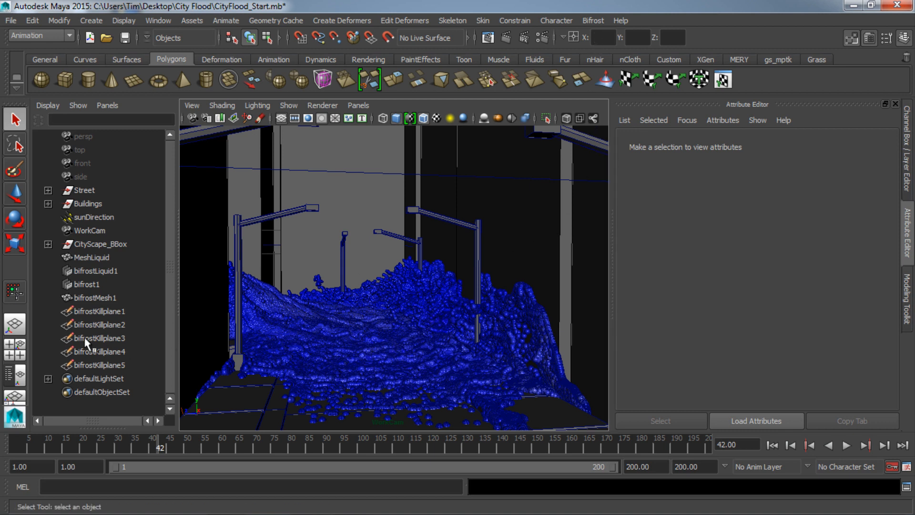
Select bifrost1 and look over all the attributes of its bifrostLiquidMaterial2 shader
left_click(86, 284)
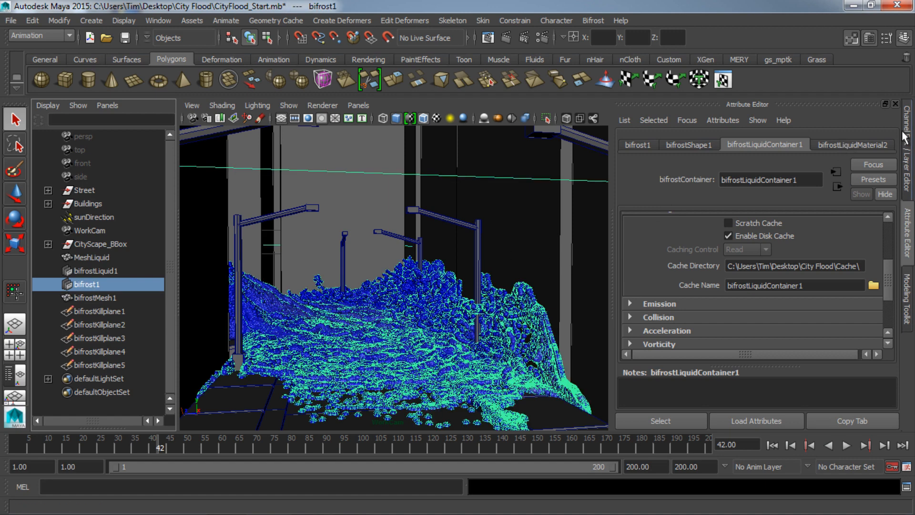
left_click(853, 151)
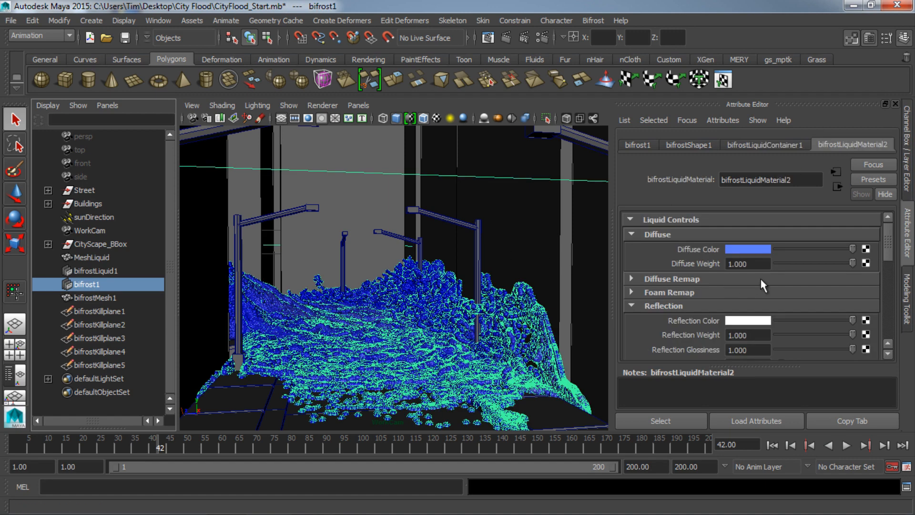
scroll(764, 285, "down", 3)
scroll(763, 285, "up", 3)
scroll(798, 260, "down", 10)
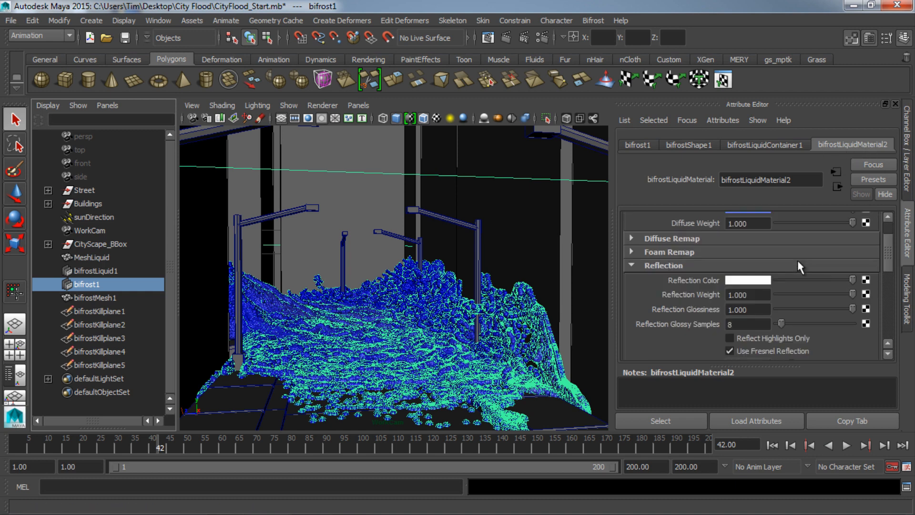
scroll(801, 267, "down", 1)
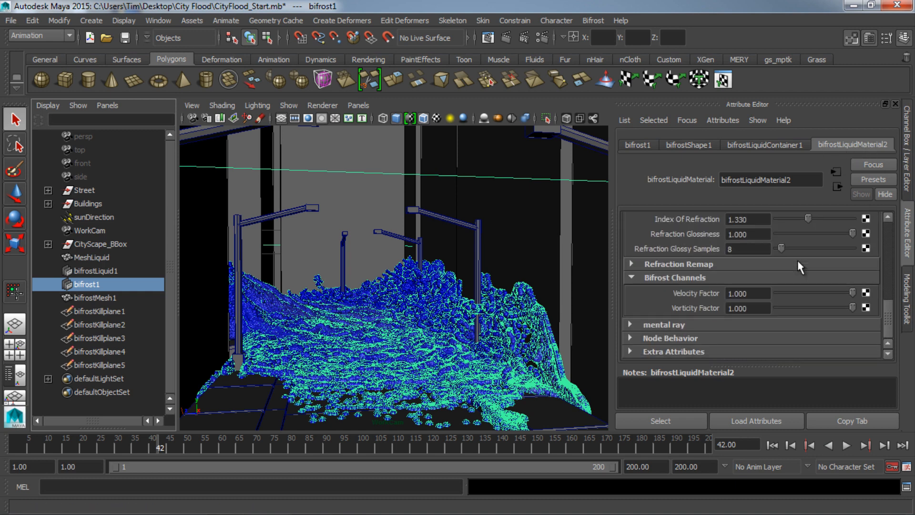
scroll(797, 260, "up", 10)
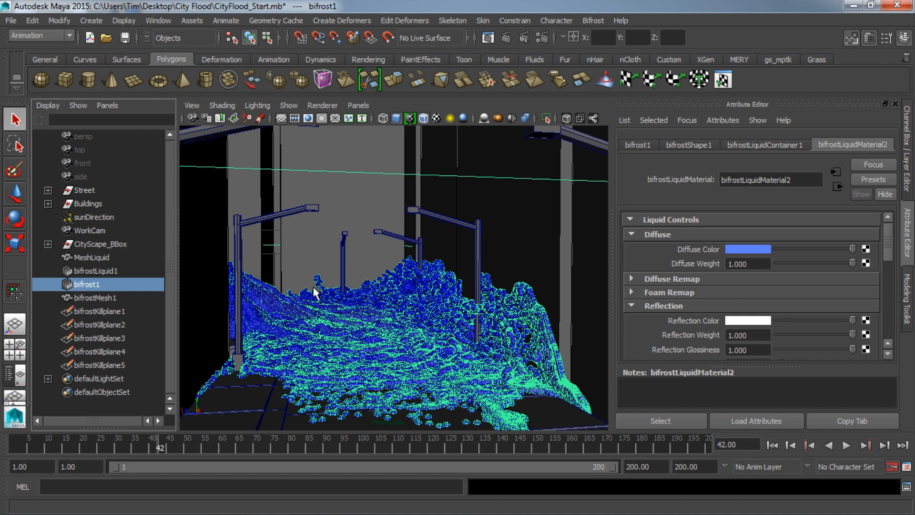
Examine the liquid material's Foam Remap range and color settings, and collapse that section again
scroll(698, 293, "down", 3)
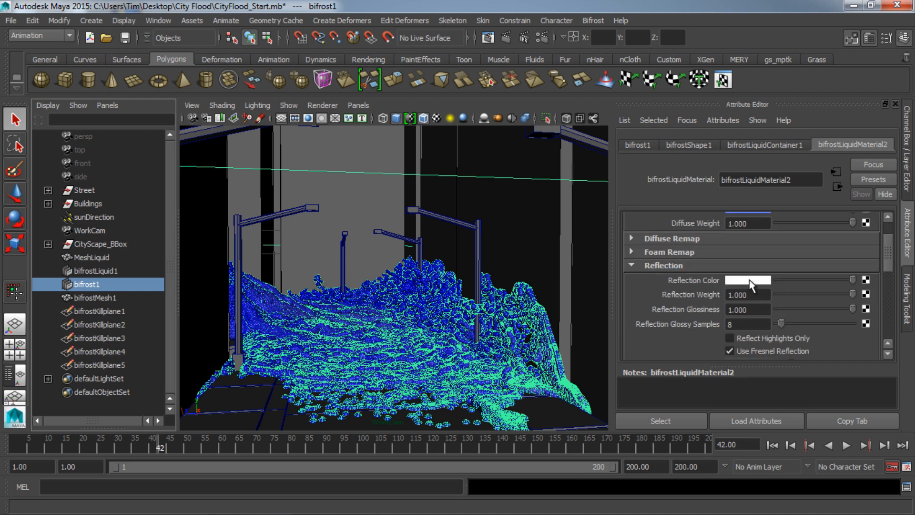
left_click(646, 251)
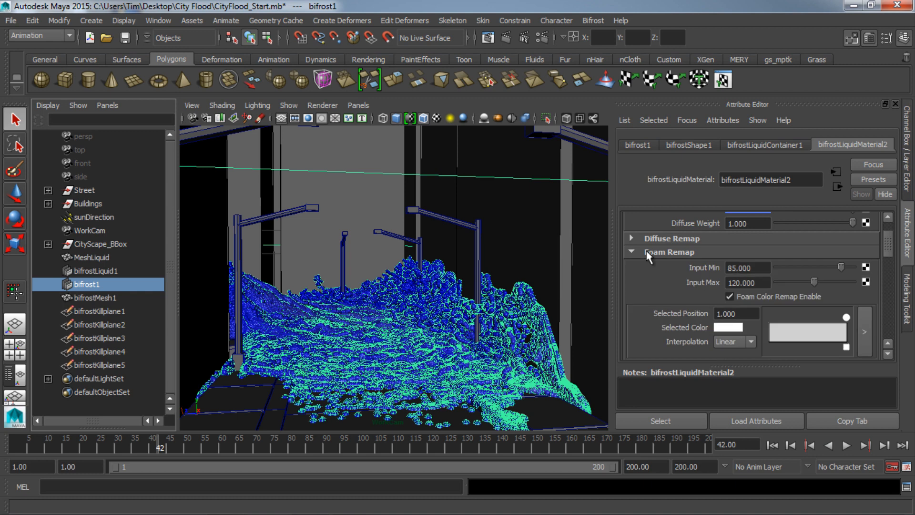
scroll(646, 249, "down", 3)
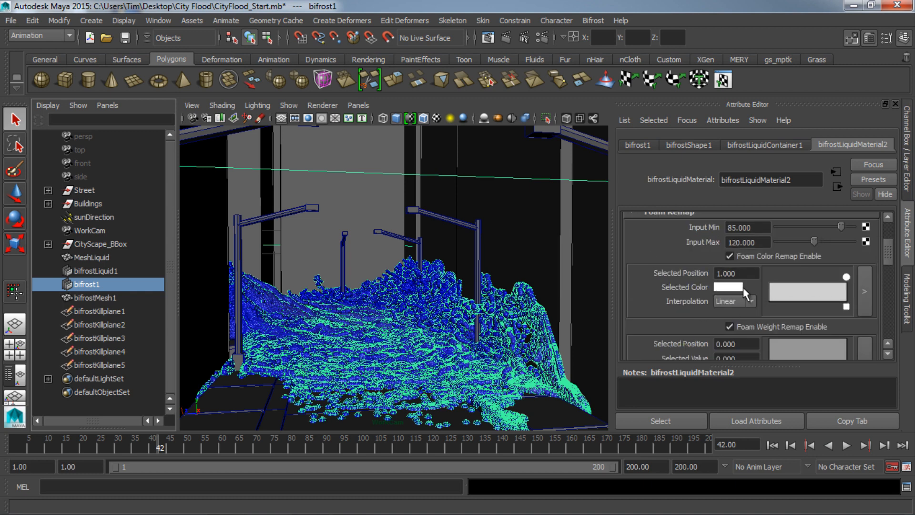
scroll(743, 287, "up", 3)
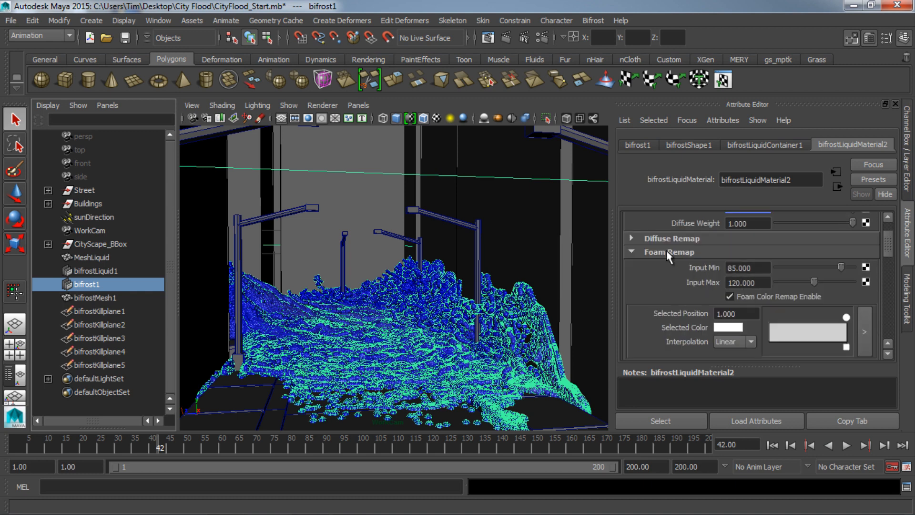
left_click(662, 251)
Expand Diffuse Remap on the liquid material and examine its input range, color ramp and weight curve
left_click(663, 241)
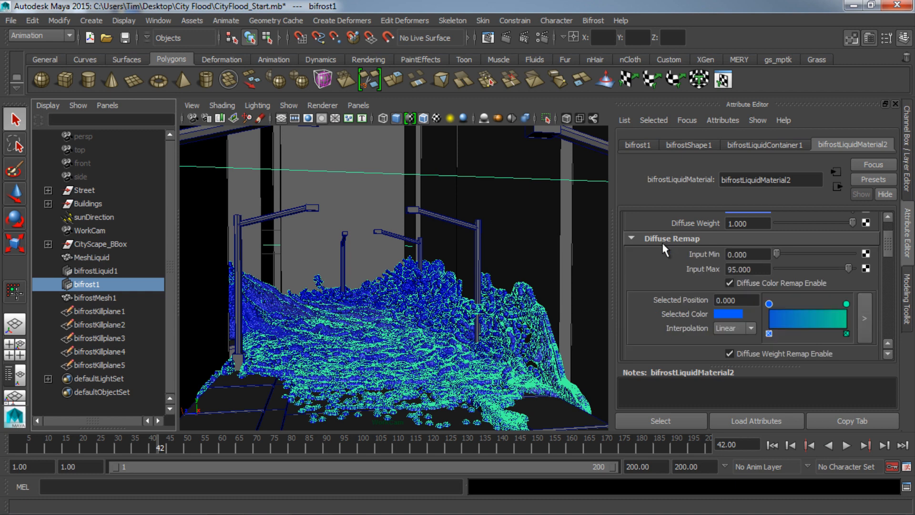
scroll(719, 306, "down", 3)
scroll(719, 306, "down", 3)
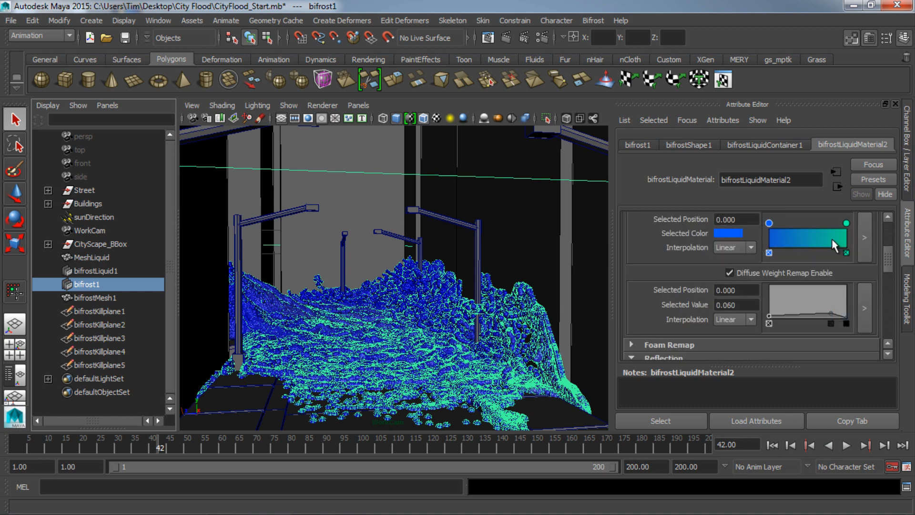
scroll(831, 239, "up", 6)
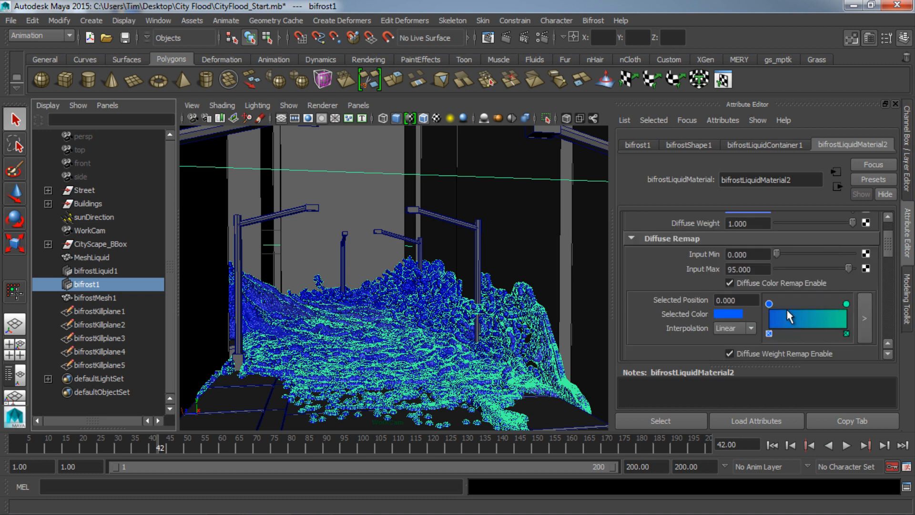
scroll(810, 320, "down", 3)
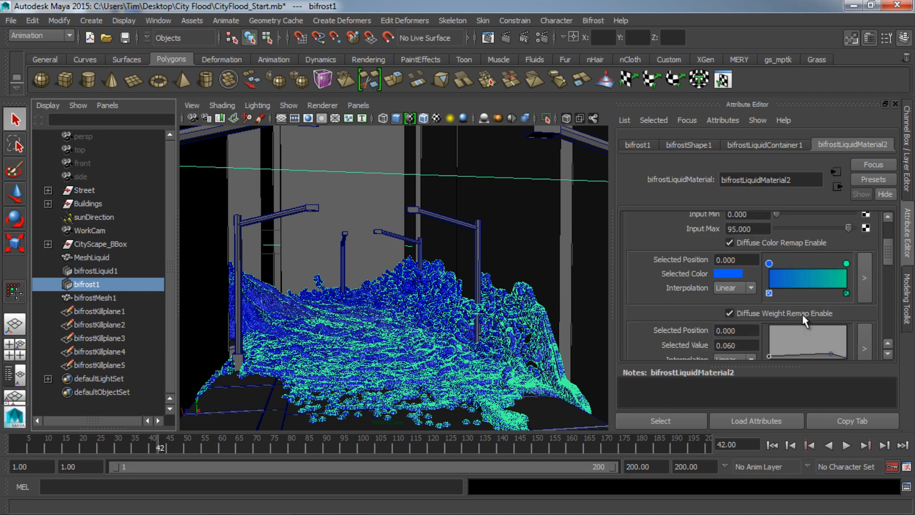
left_click(730, 275)
scroll(665, 271, "down", 3)
scroll(665, 272, "down", 3)
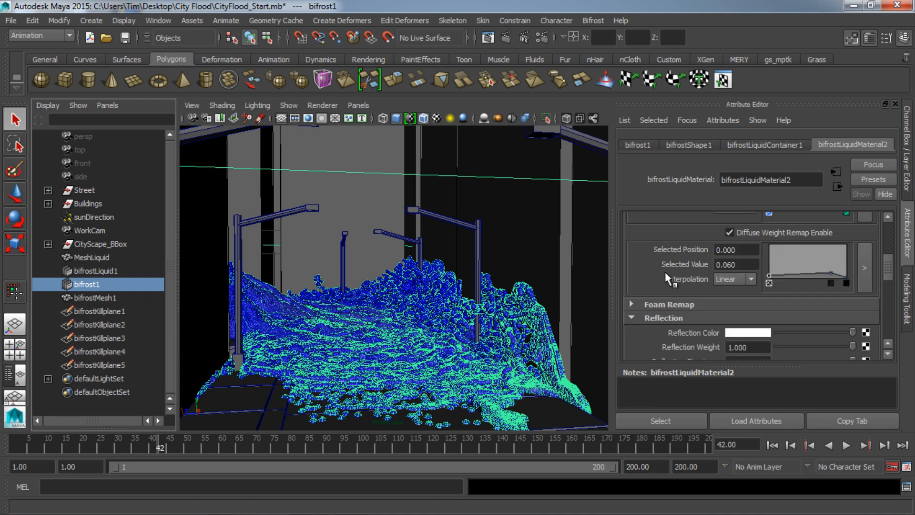
Examine the liquid material's Reflection, Refraction and Bifrost Channels settings, and return to the start of its attributes
scroll(665, 272, "down", 5)
scroll(665, 272, "up", 2)
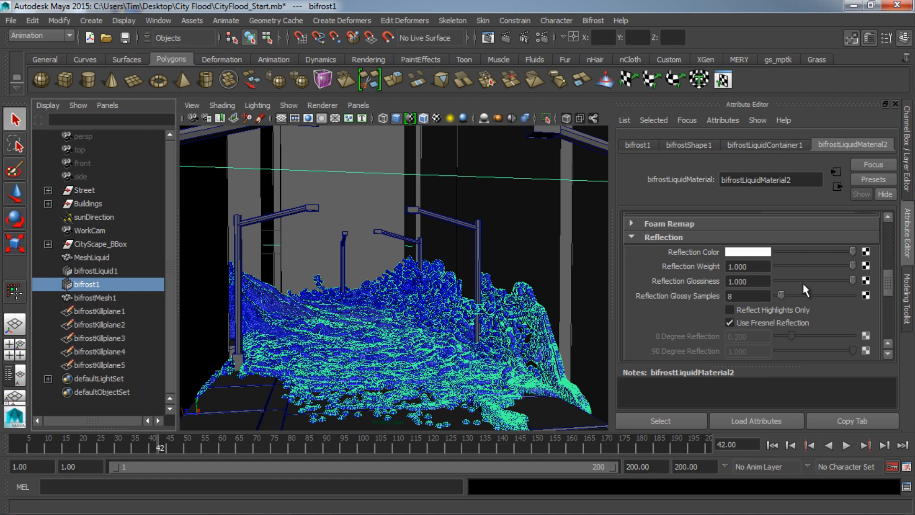
scroll(703, 316, "down", 8)
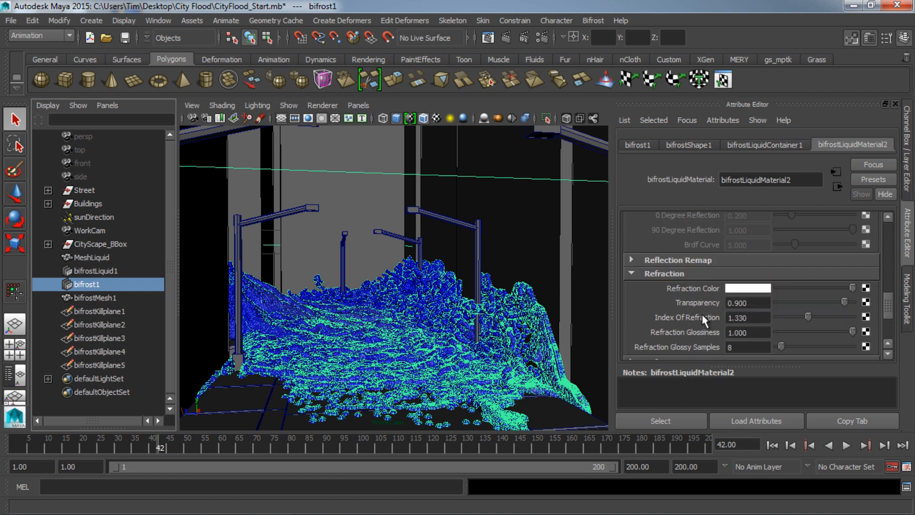
scroll(722, 294, "down", 3)
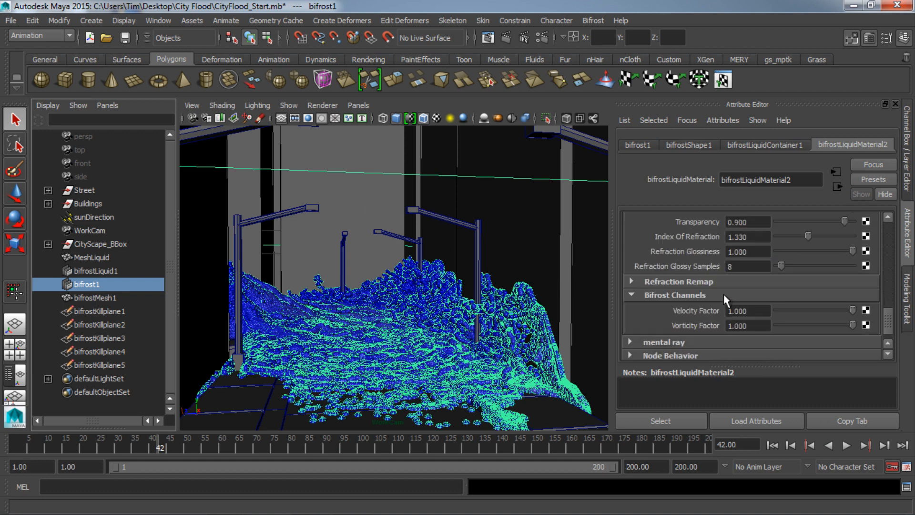
scroll(724, 299, "down", 1)
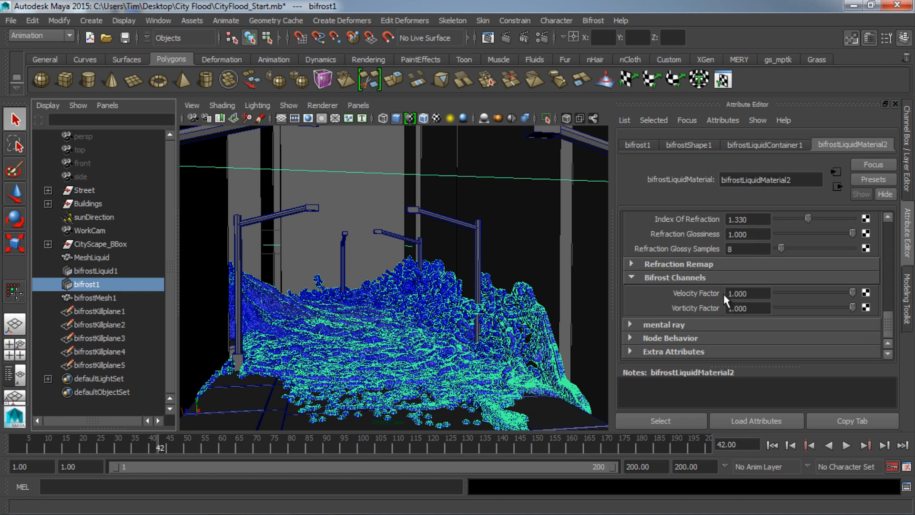
scroll(724, 294, "up", 2)
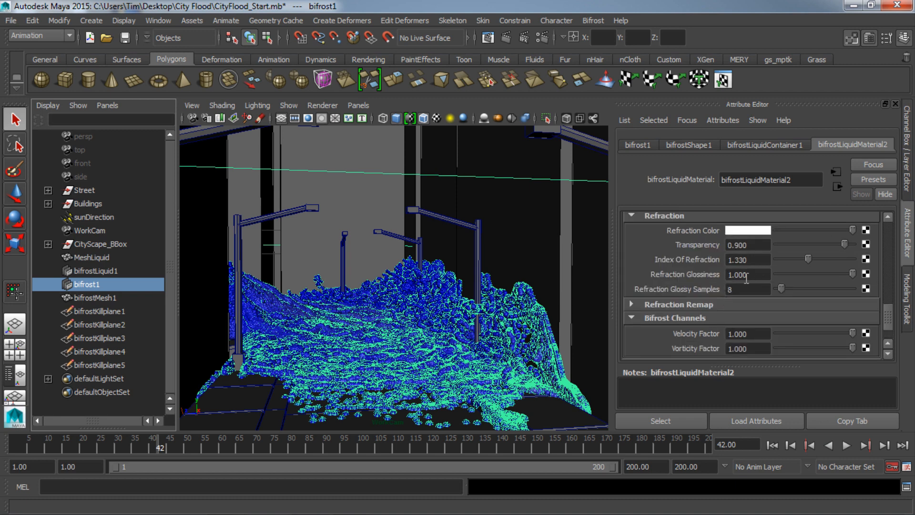
scroll(706, 274, "up", 10)
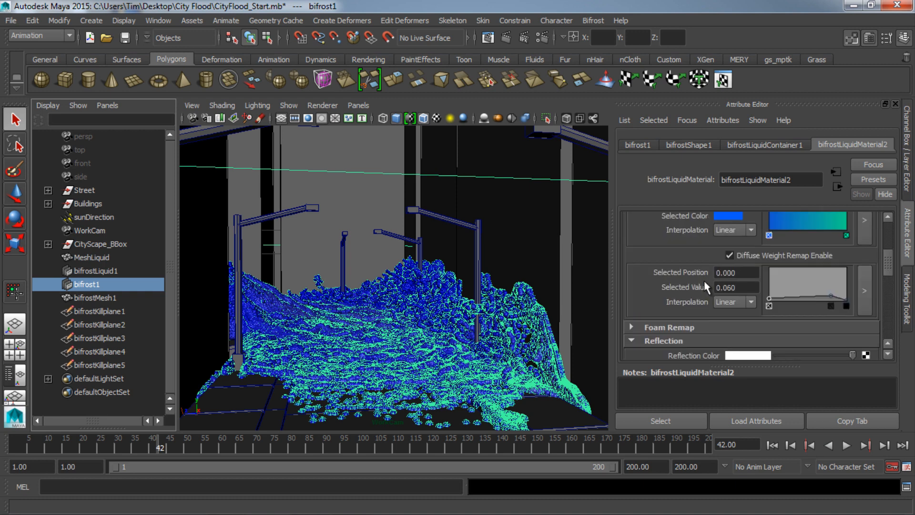
scroll(704, 280, "down", 6)
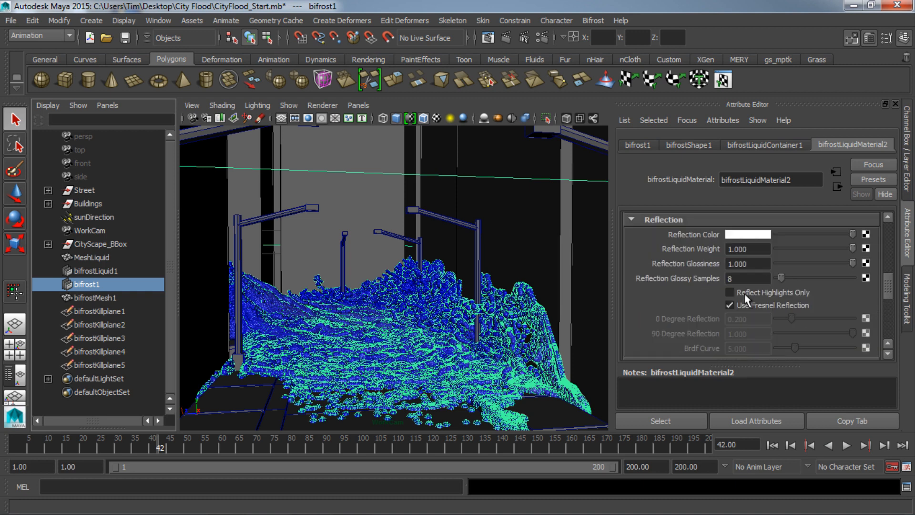
scroll(663, 305, "down", 4)
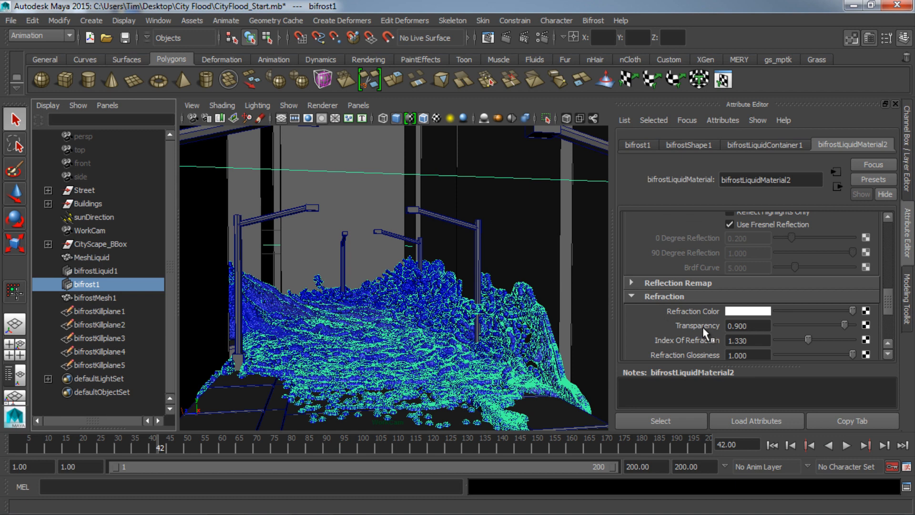
scroll(703, 327, "up", 10)
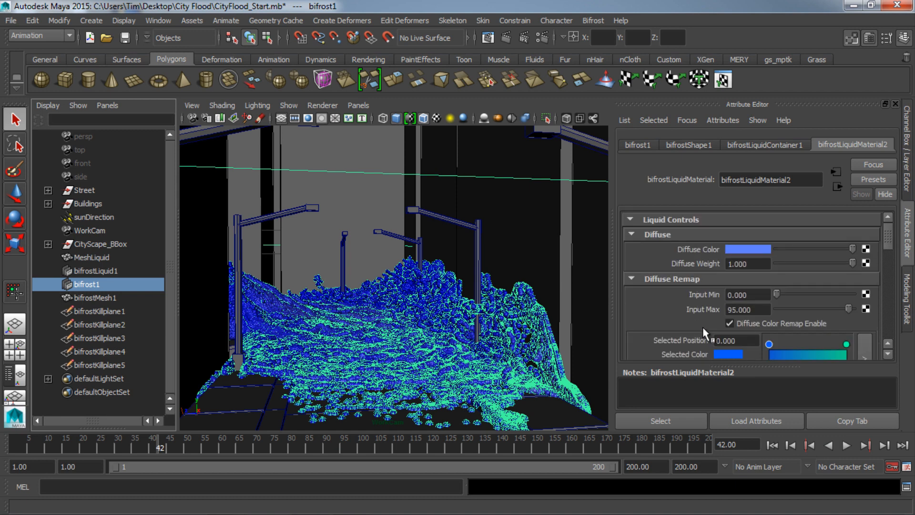